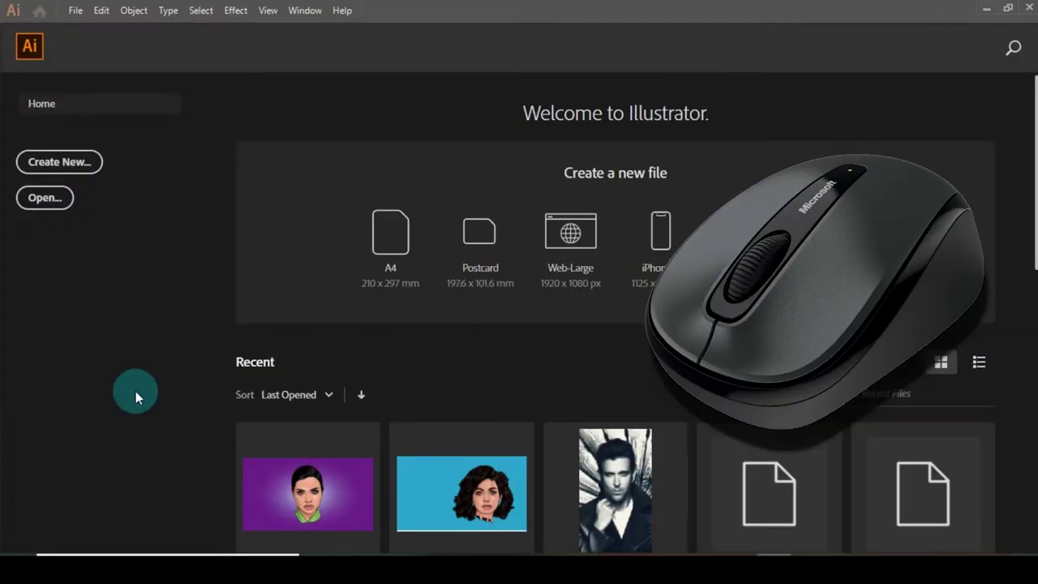
Compare the portrait line art with the reference photo by temporarily showing Layer 1.
scroll(435, 513, "down", 2)
scroll(436, 513, "down", 10)
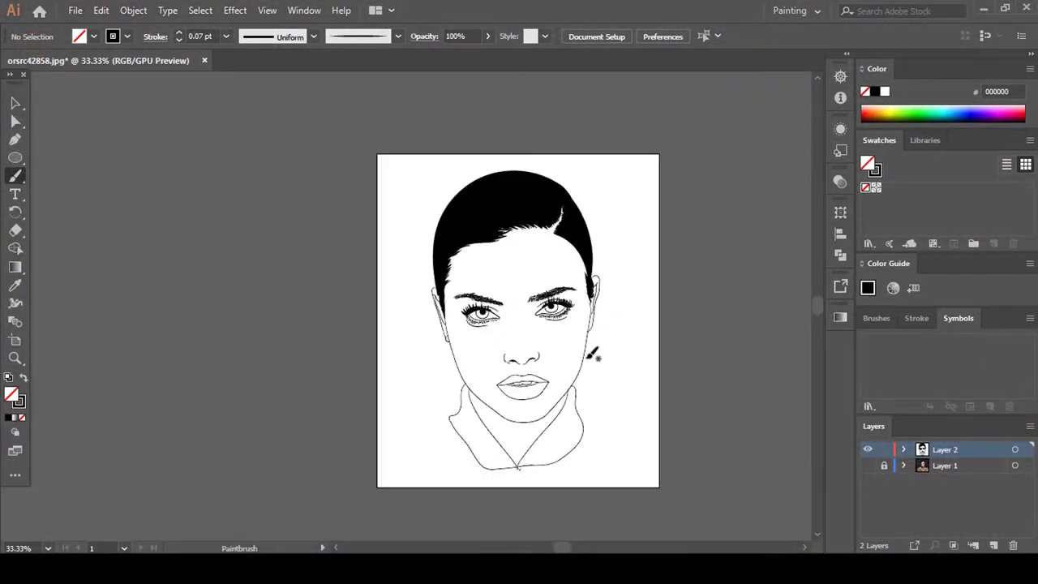
scroll(591, 355, "up", 2)
scroll(488, 379, "down", 2)
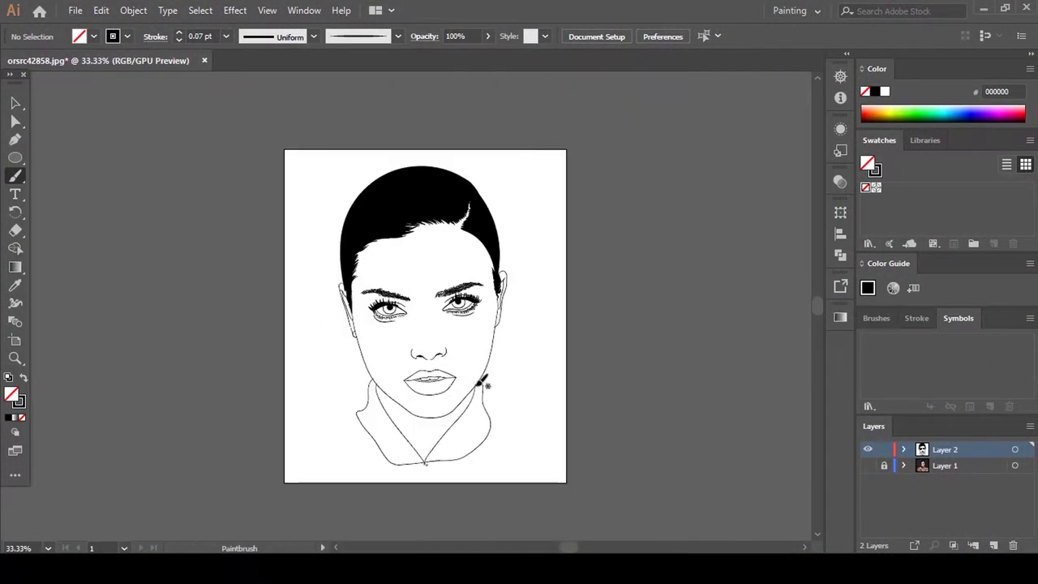
left_click(867, 466)
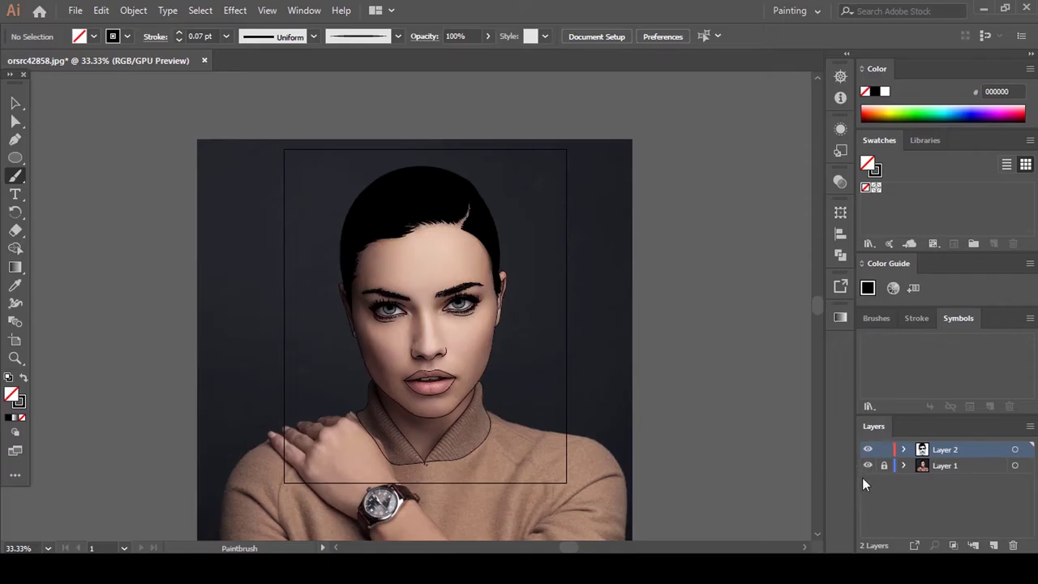
left_click(867, 466)
scroll(428, 336, "up", 2)
scroll(459, 283, "down", 2)
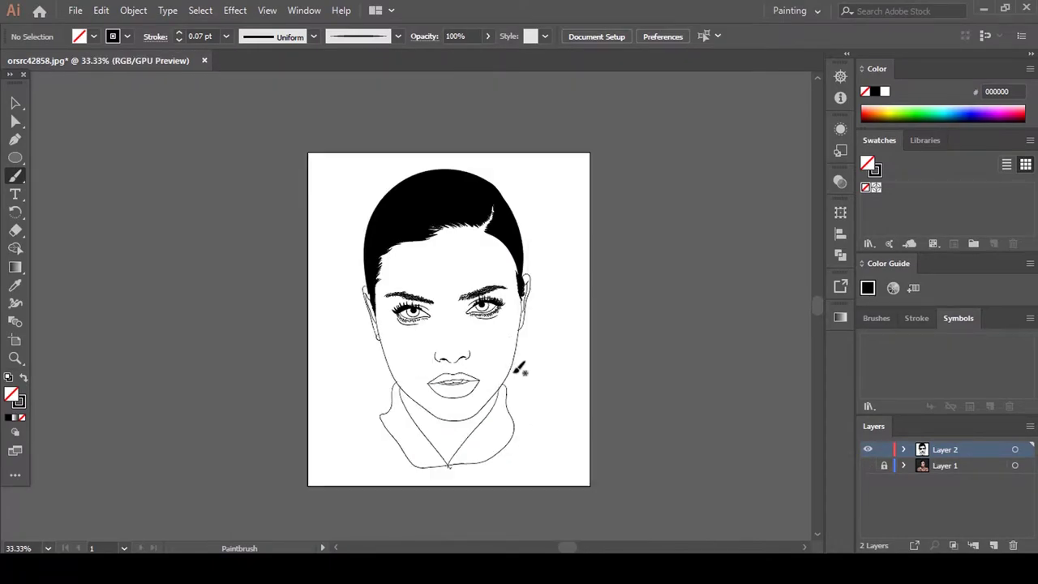
scroll(535, 438, "up", 1)
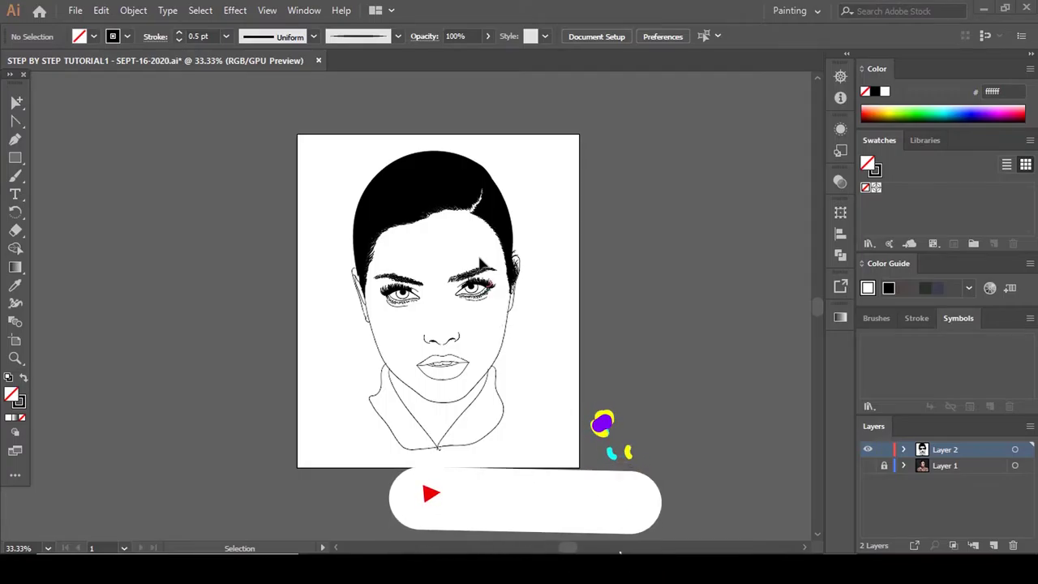
Examine the line art's hair, eyes and facial contours up close with the Layer 1 photo hidden.
scroll(477, 254, "up", 2)
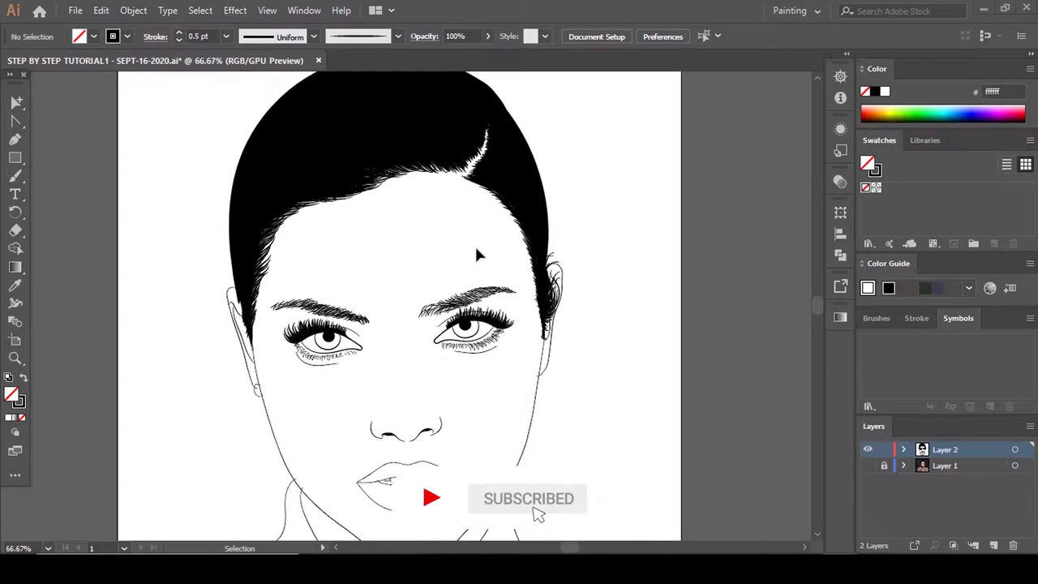
scroll(477, 255, "up", 1)
scroll(423, 270, "down", 1)
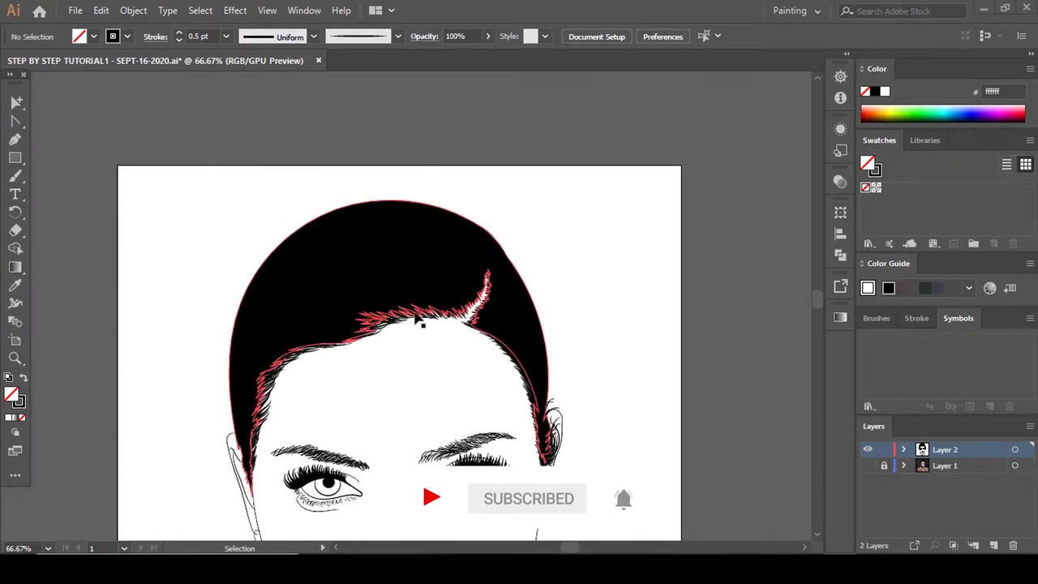
scroll(423, 270, "up", 1)
scroll(423, 270, "down", 2)
scroll(424, 270, "down", 2)
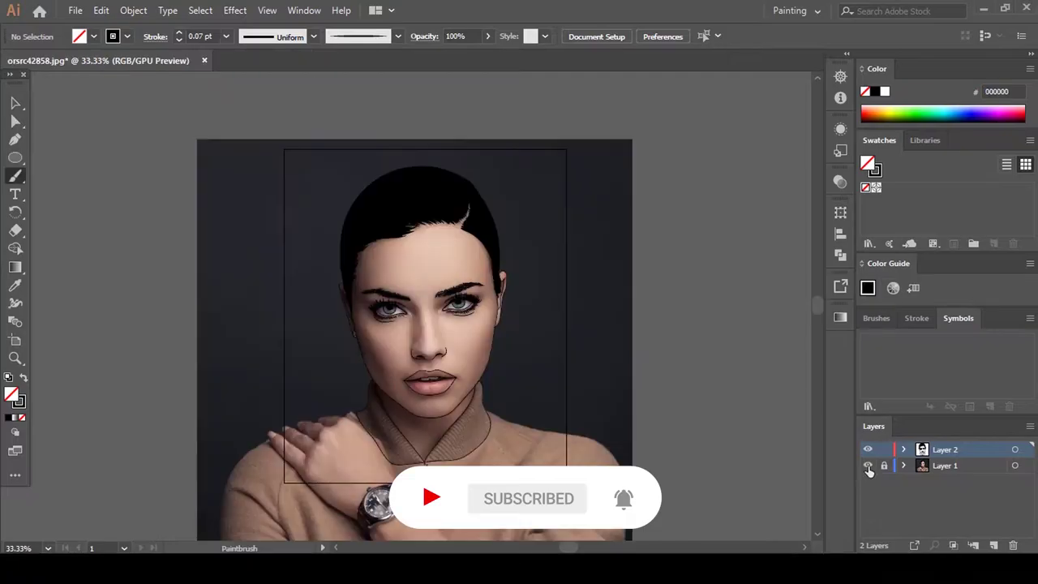
left_click(868, 466)
scroll(472, 343, "up", 1)
scroll(494, 278, "down", 1)
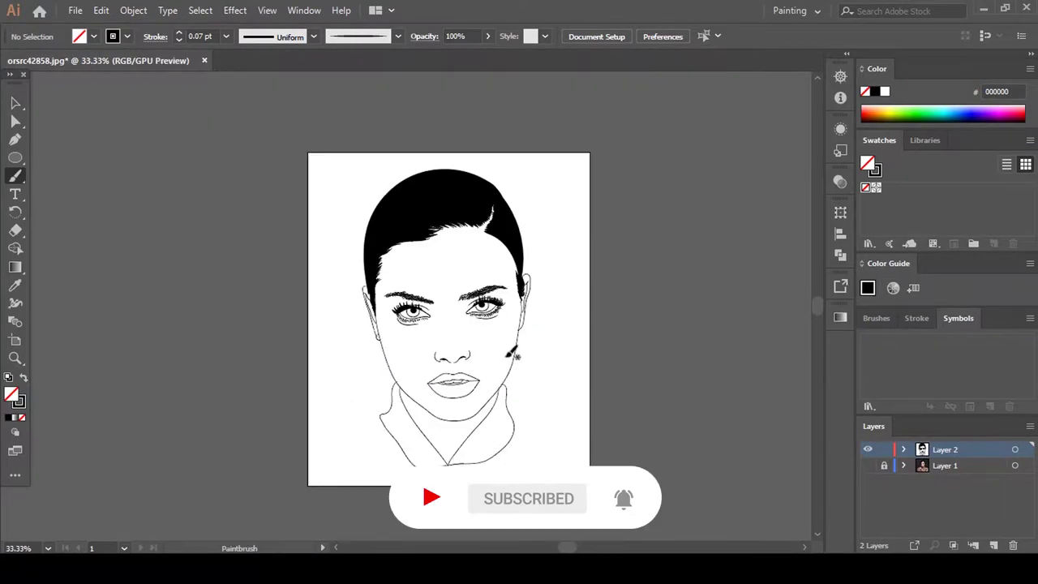
scroll(535, 410, "up", 1)
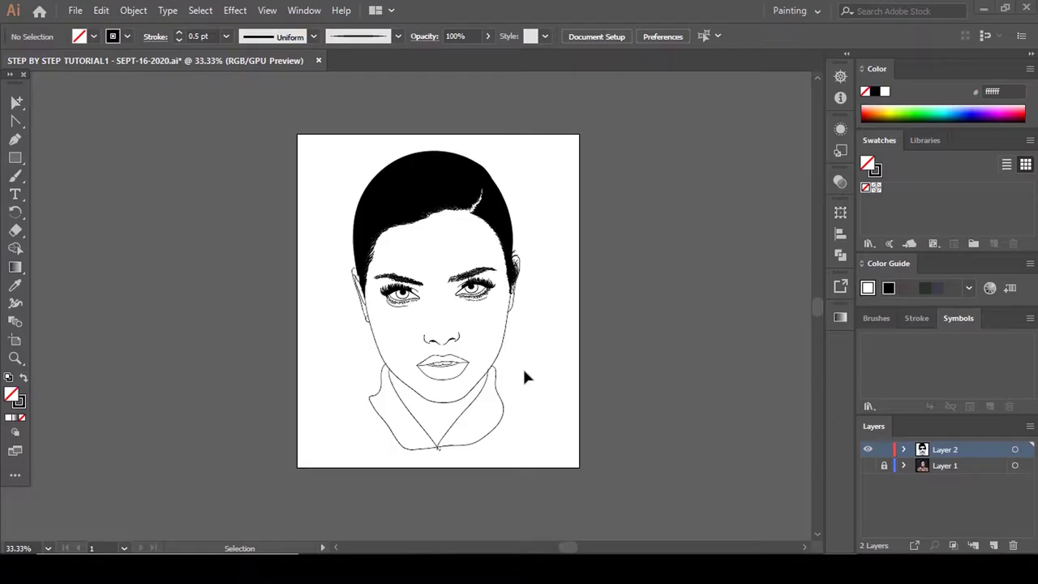
scroll(477, 256, "up", 1)
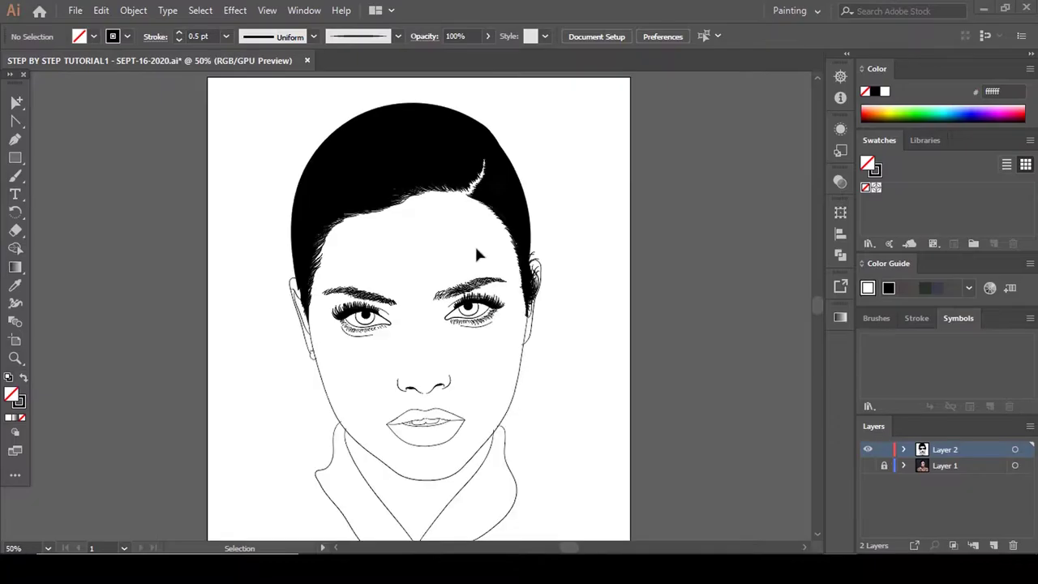
scroll(477, 255, "up", 1)
scroll(503, 260, "up", 3)
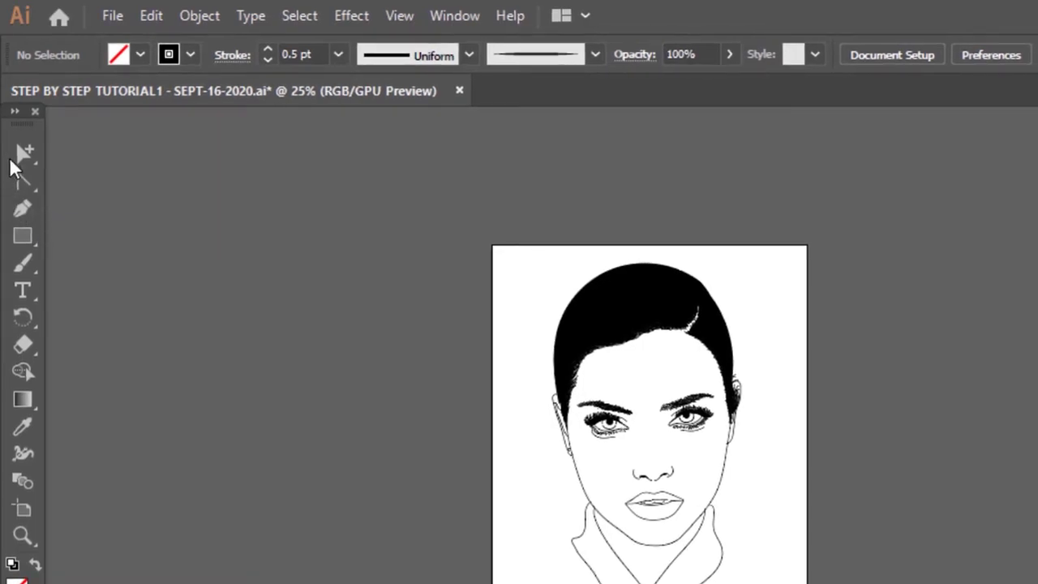
Select all the portrait line art with the Selection tool and apply Expand Appearance to it.
left_click(19, 157)
left_click(95, 179)
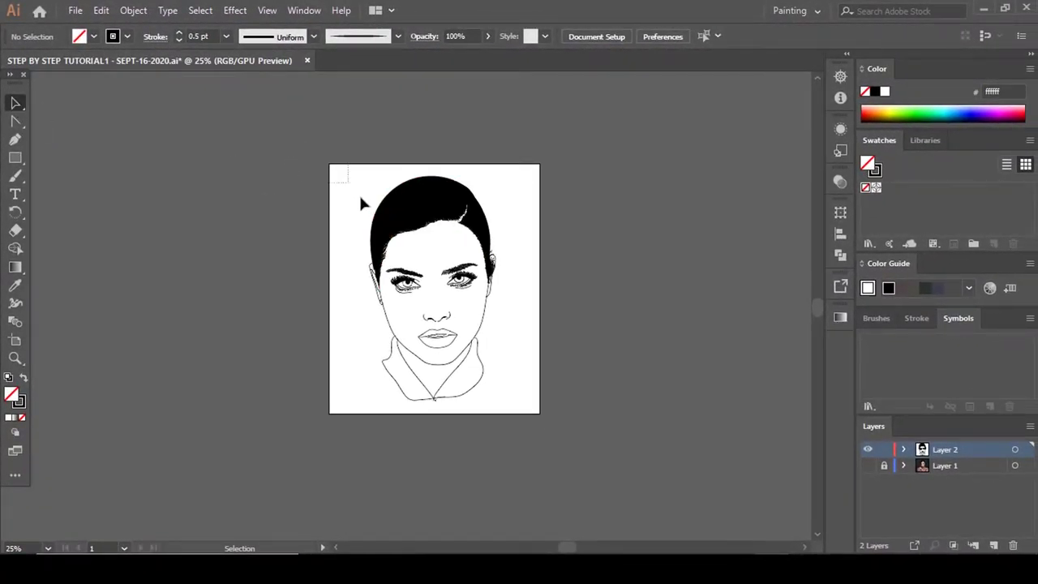
left_click_drag(470, 319, 536, 419)
scroll(505, 359, "up", 2)
scroll(505, 359, "up", 1)
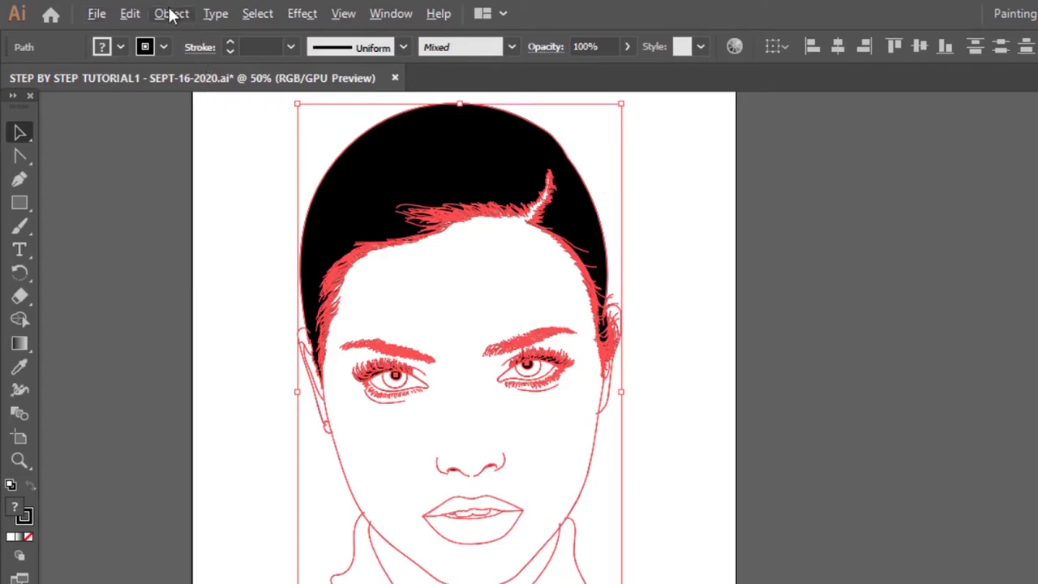
left_click(172, 14)
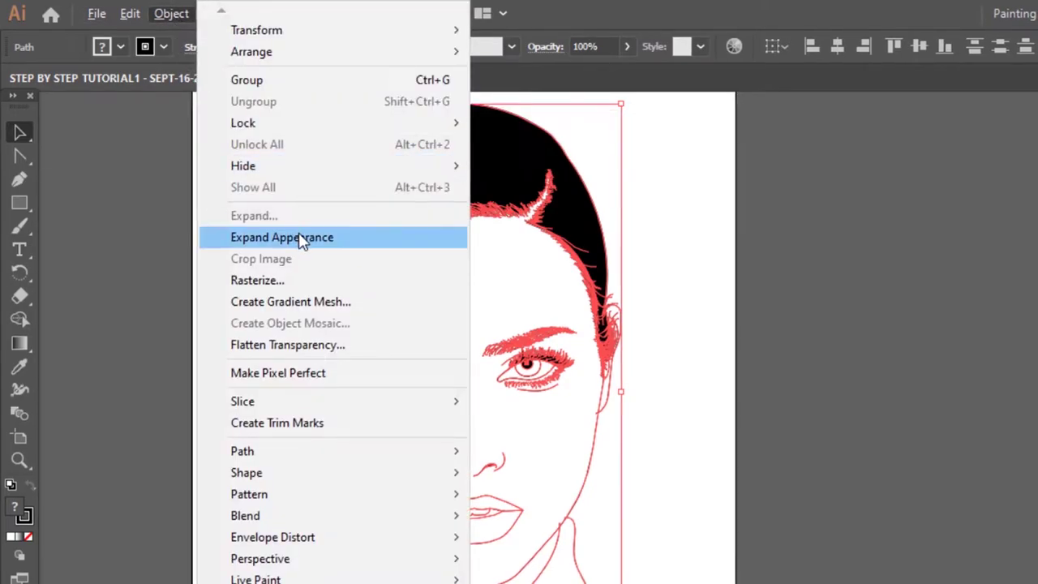
left_click(298, 236)
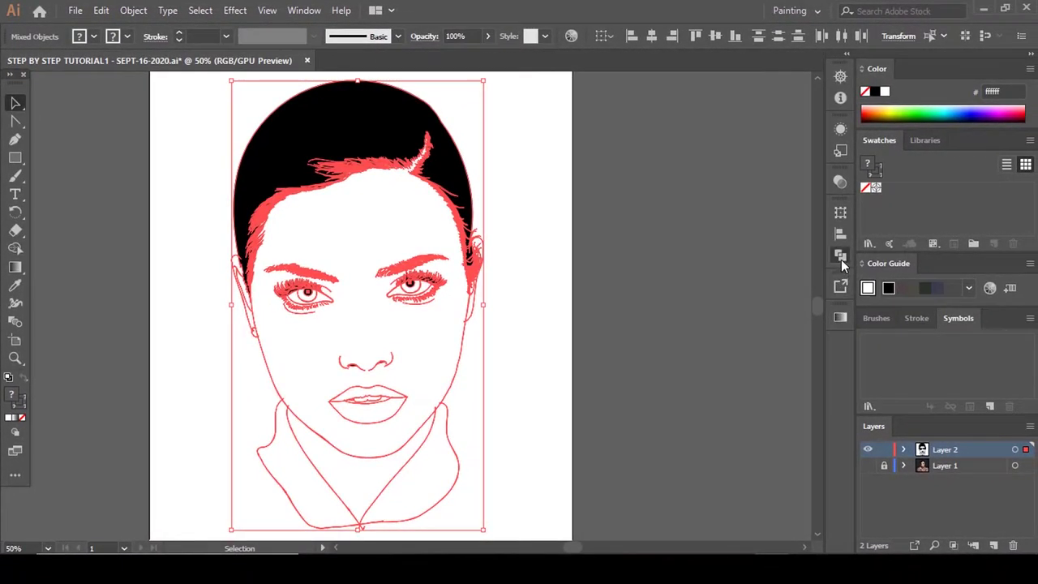
Merge the expanded line art with the Pathfinder Merge operation.
left_click(841, 258)
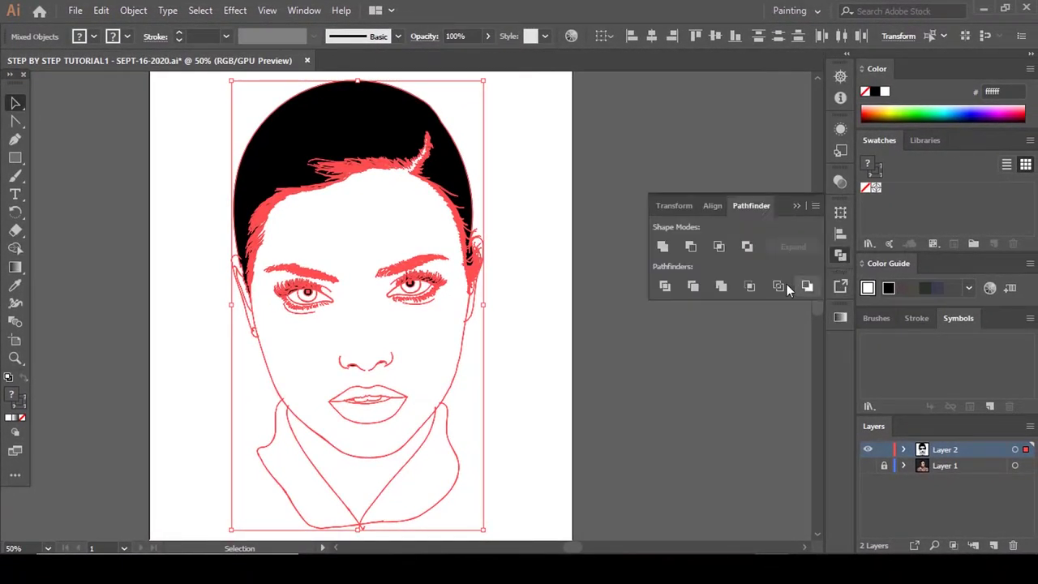
left_click(722, 288)
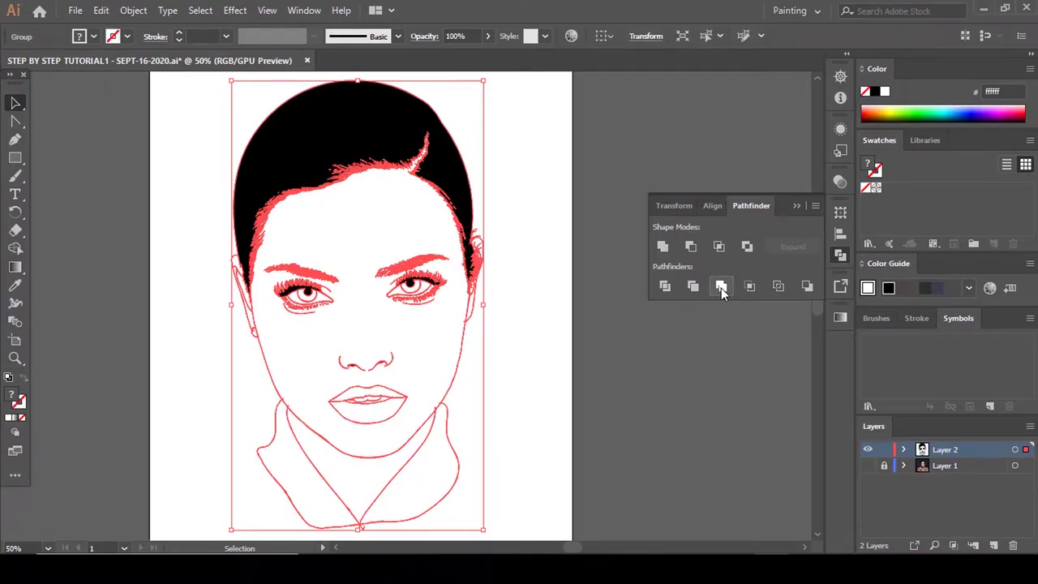
left_click(840, 258)
left_click(305, 11)
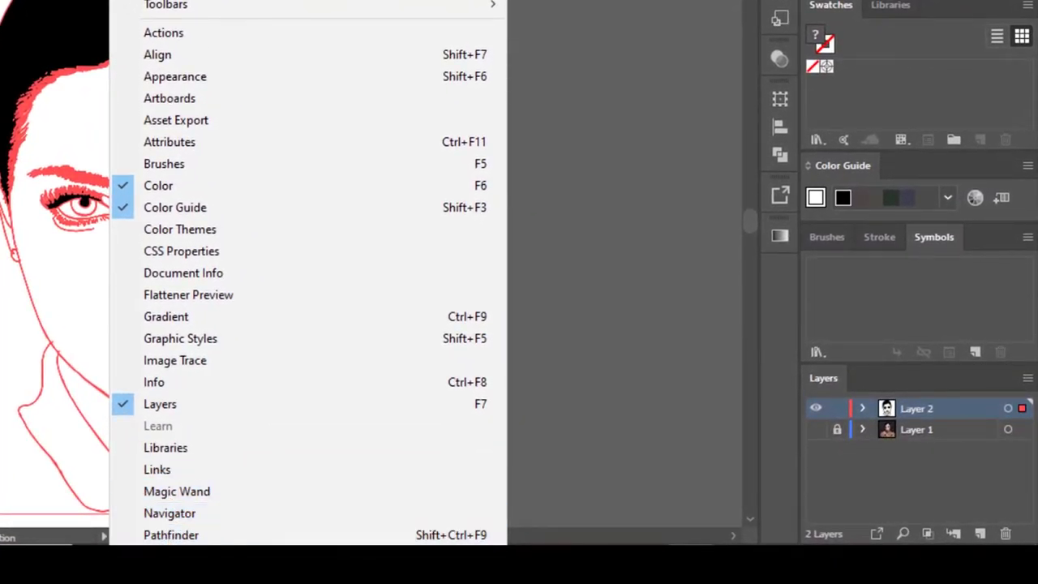
mouse_move(168, 553)
scroll(186, 406, "down", 4)
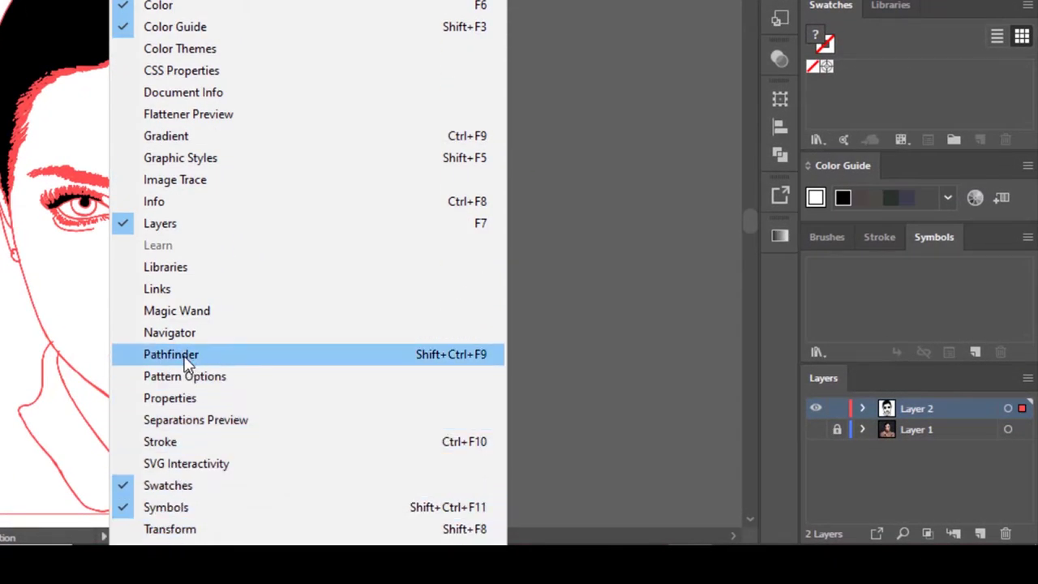
left_click(217, 360)
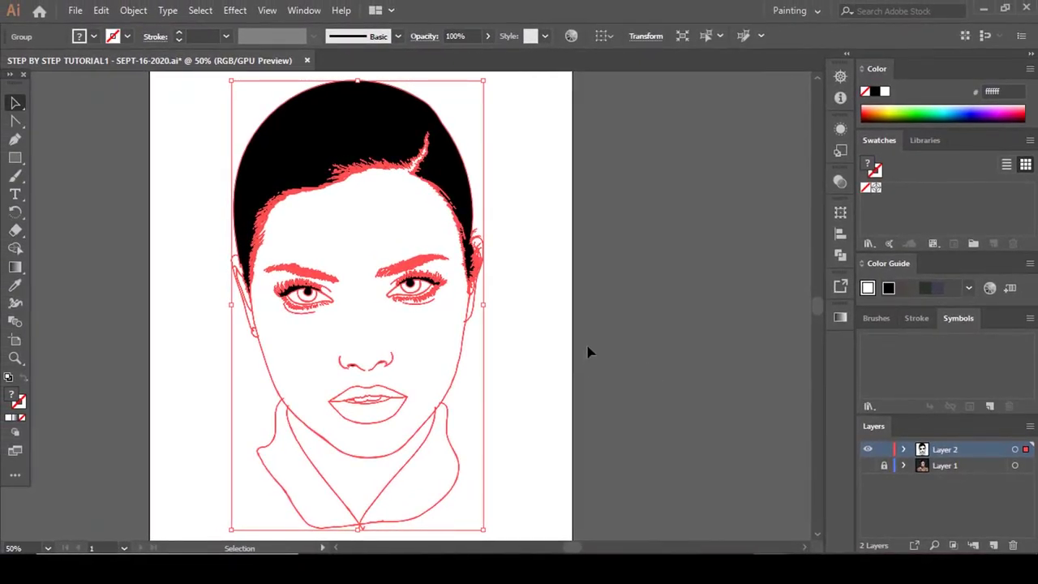
Deselect the artwork, duplicate Layer 2 and lock the copy.
left_click(589, 355)
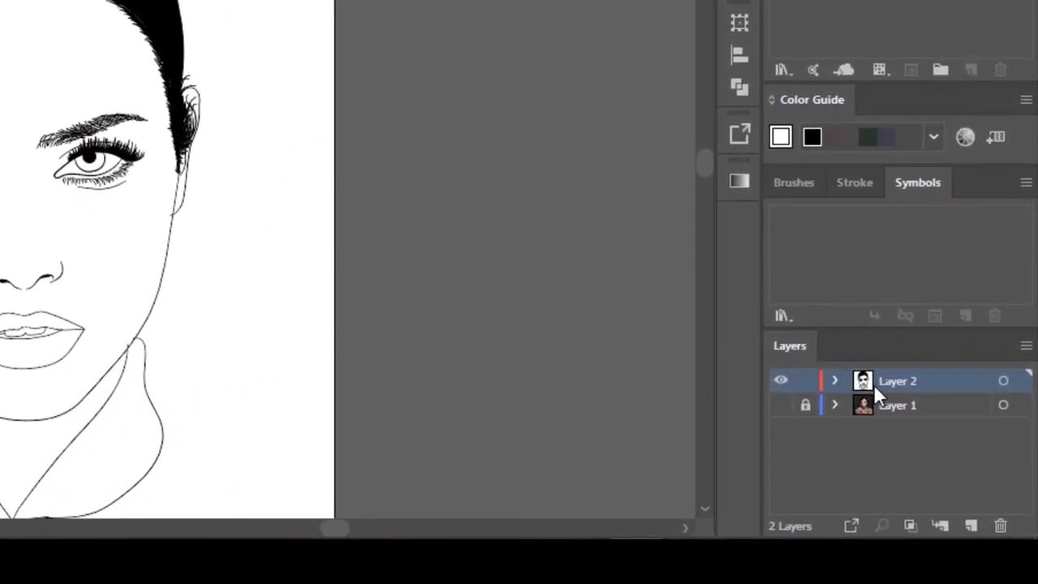
left_click_drag(917, 381, 971, 526)
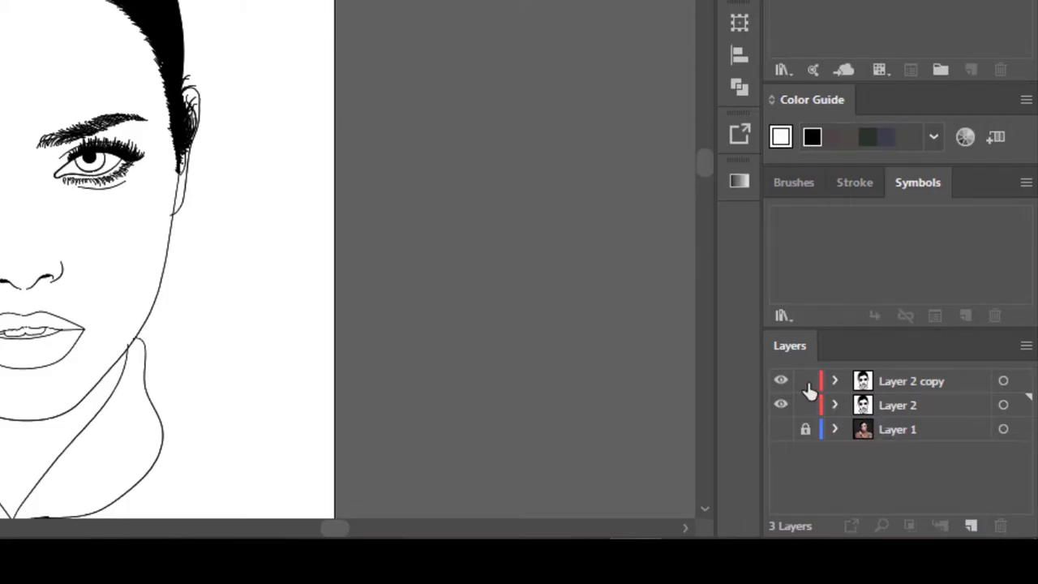
left_click(807, 383)
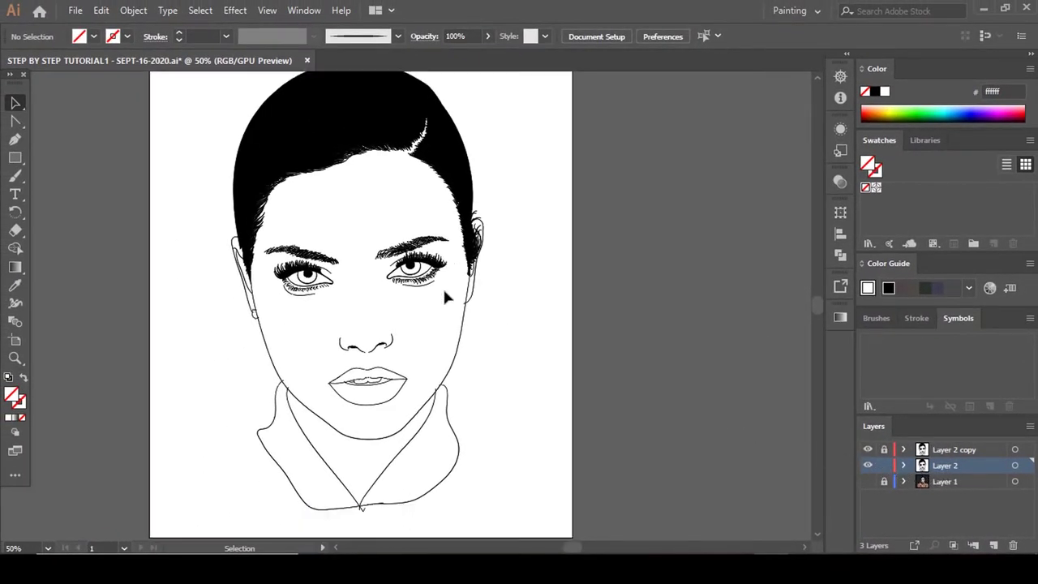
Draw a rectangle on Layer 2 covering the whole portrait, filled with the skin tone efac8b and without a stroke.
scroll(446, 290, "down", 2)
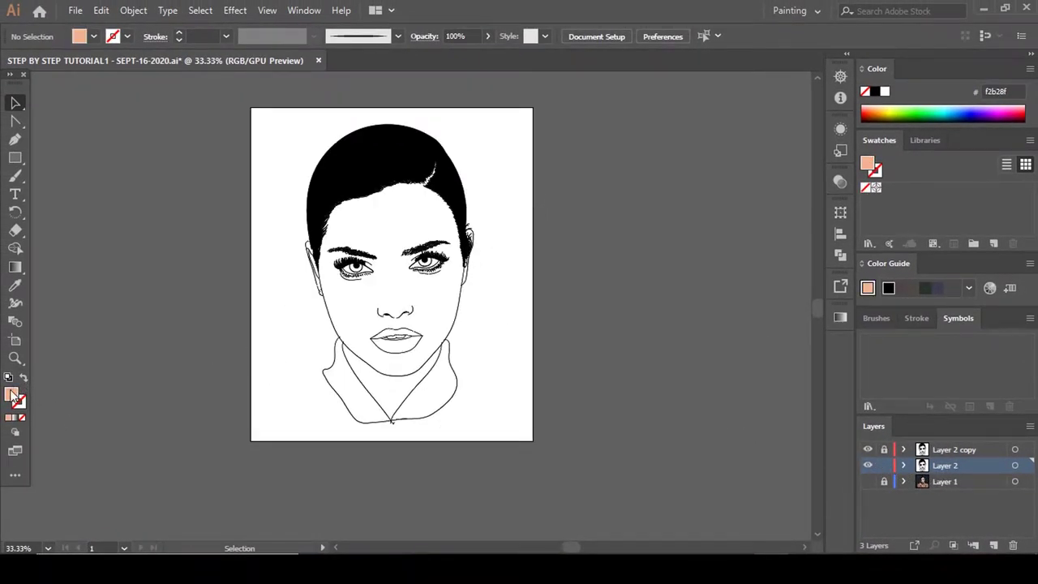
double_click(13, 394)
left_click(570, 154)
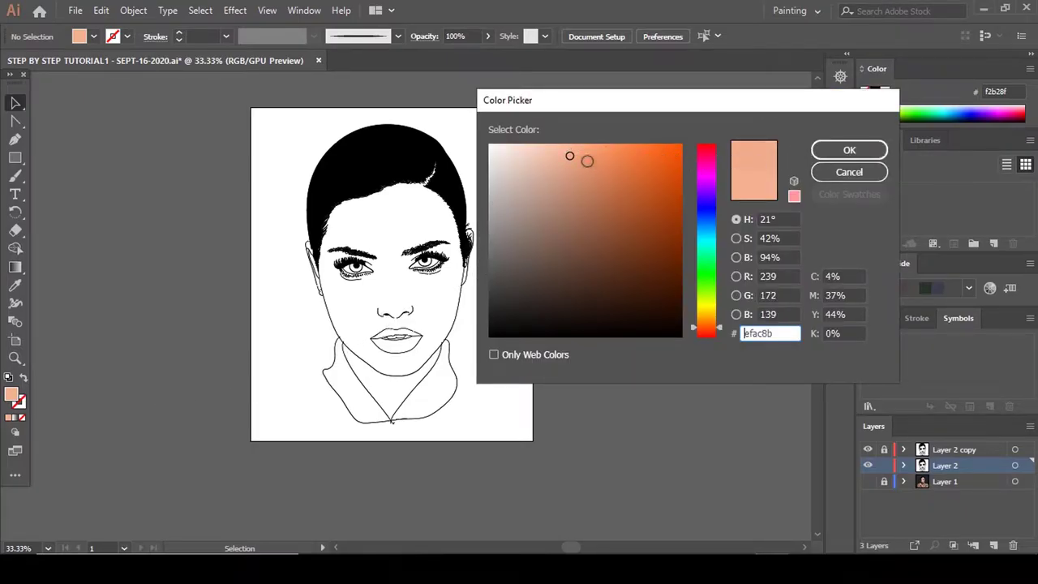
left_click(849, 150)
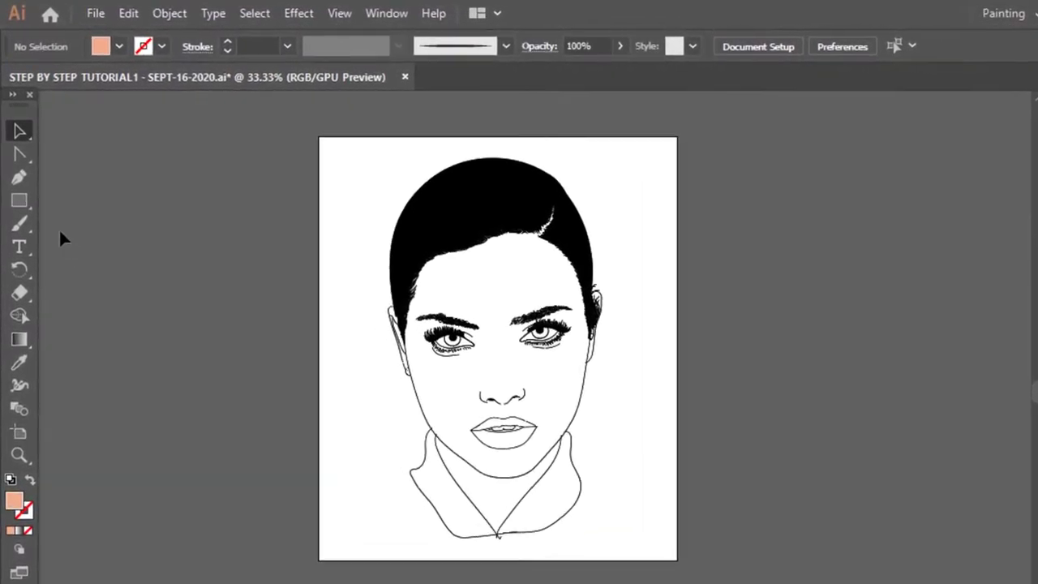
left_click_drag(20, 201, 121, 205)
left_click_drag(296, 157, 675, 563)
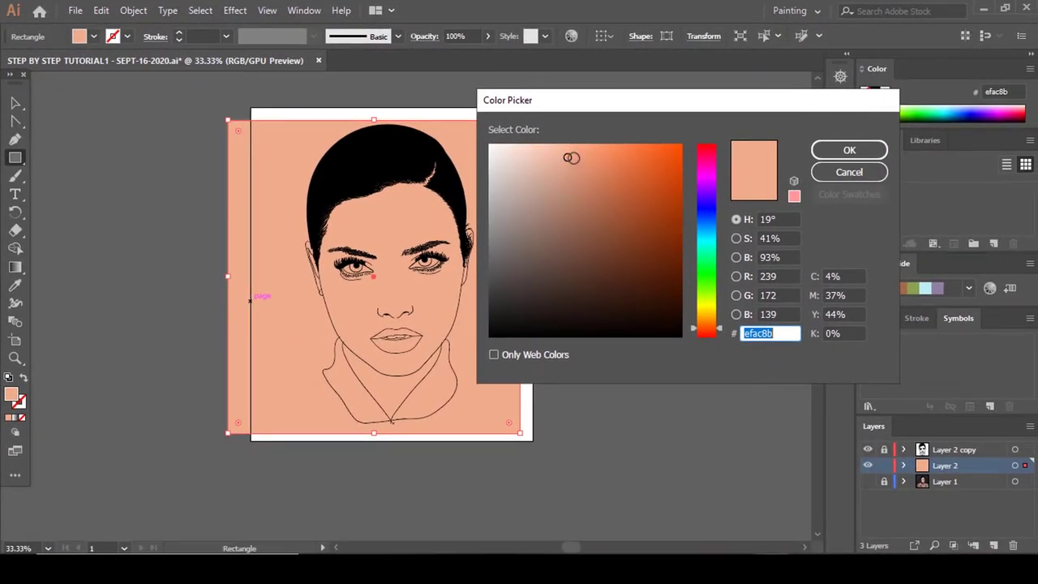
Set the rectangle's fill to the slightly darker skin tone e8a587.
left_click(574, 159)
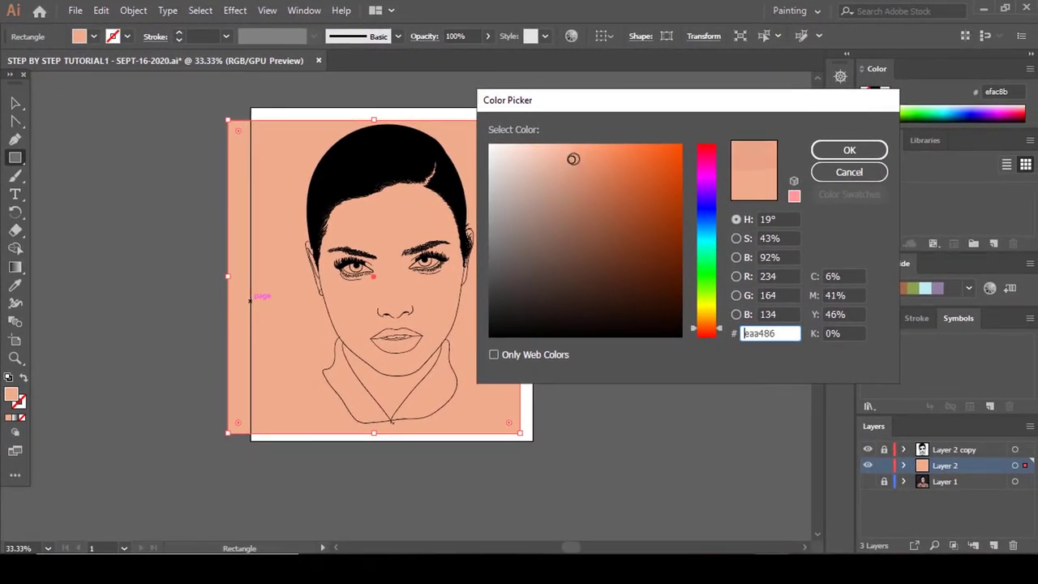
left_click_drag(572, 160, 571, 161)
left_click(849, 150)
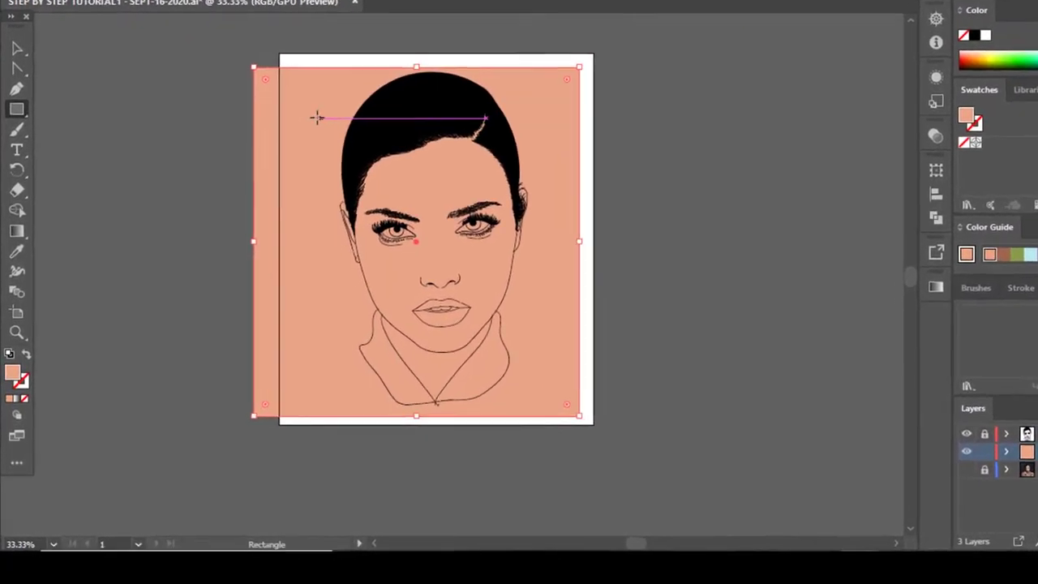
Send the skin-coloured rectangle to the back of Layer 2, behind the line art.
right_click(283, 166)
mouse_move(558, 350)
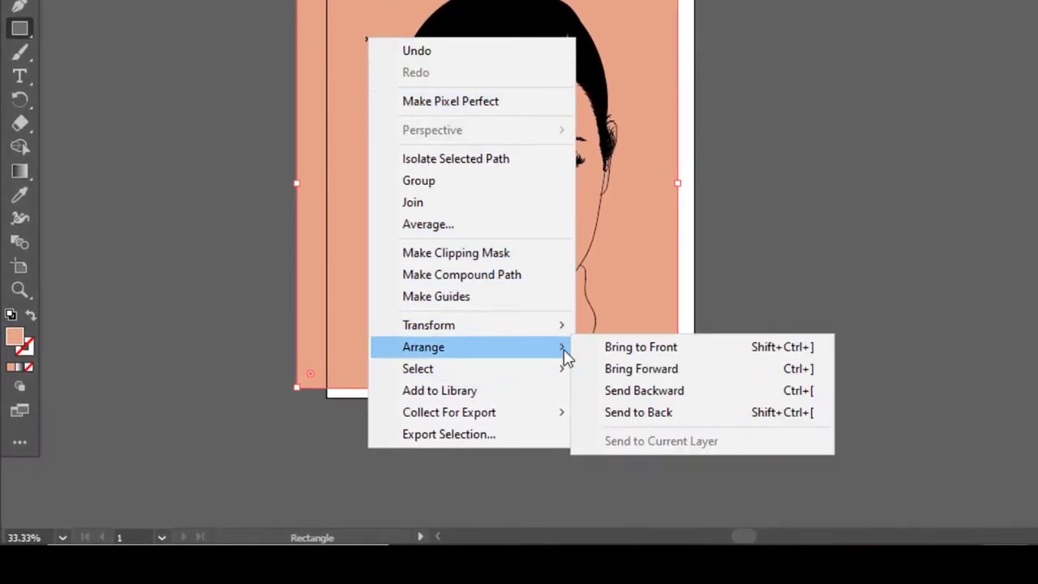
left_click(604, 419)
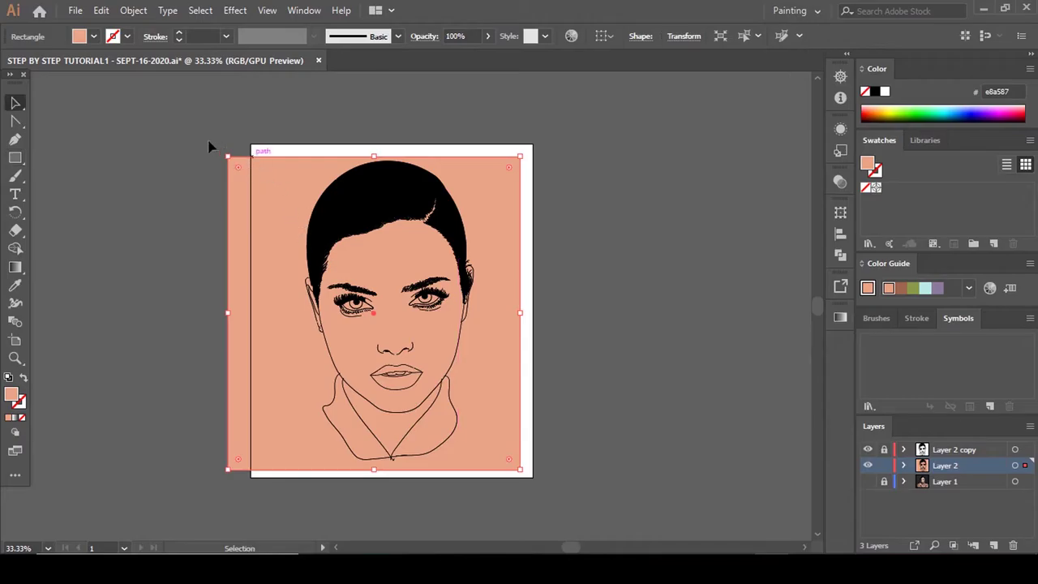
Select the rectangle together with the line art on Layer 2 and combine them with the Pathfinder Merge operation.
key("ctrl+a")
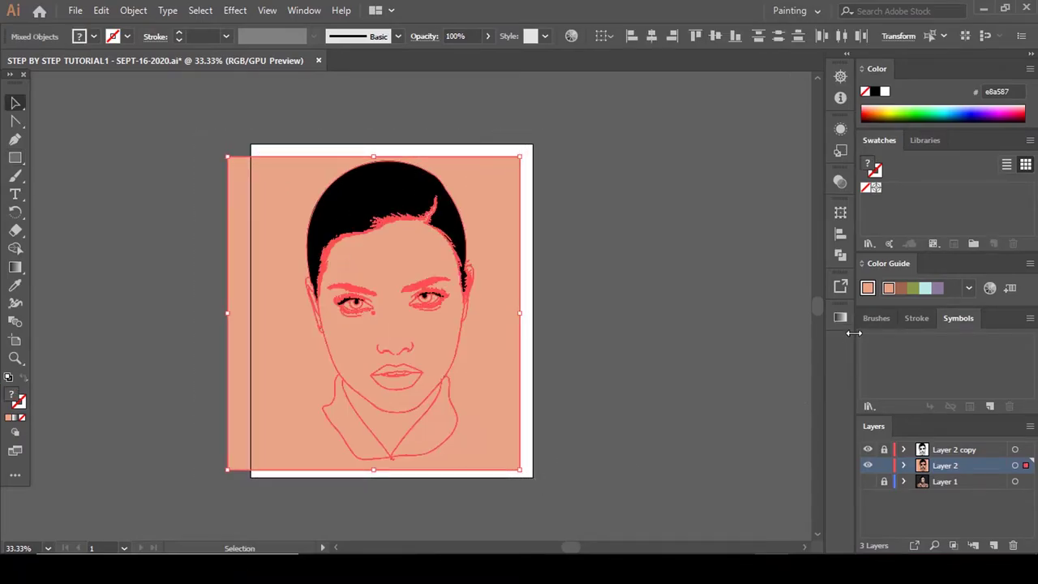
left_click(841, 258)
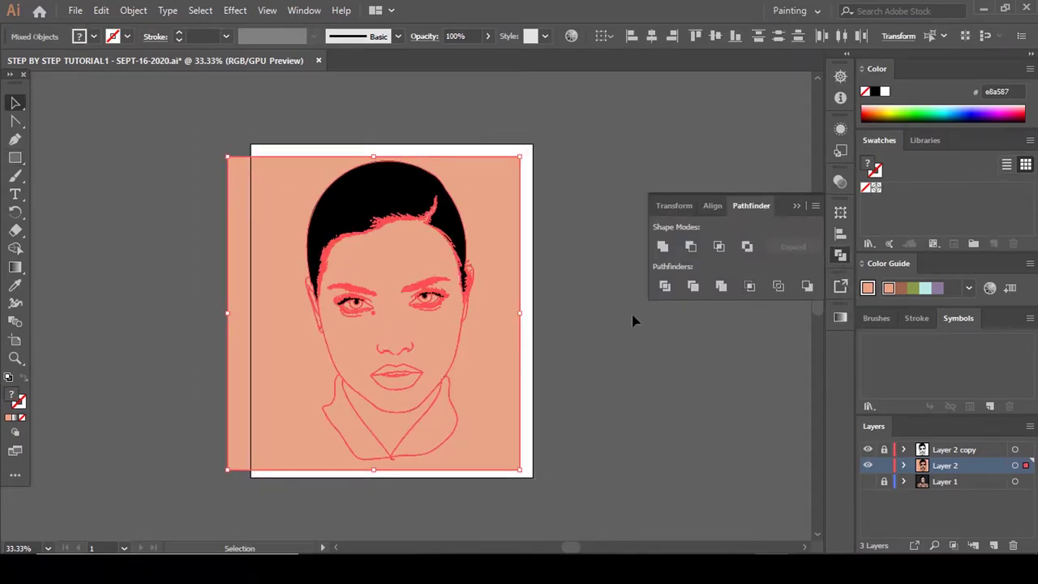
left_click(721, 287)
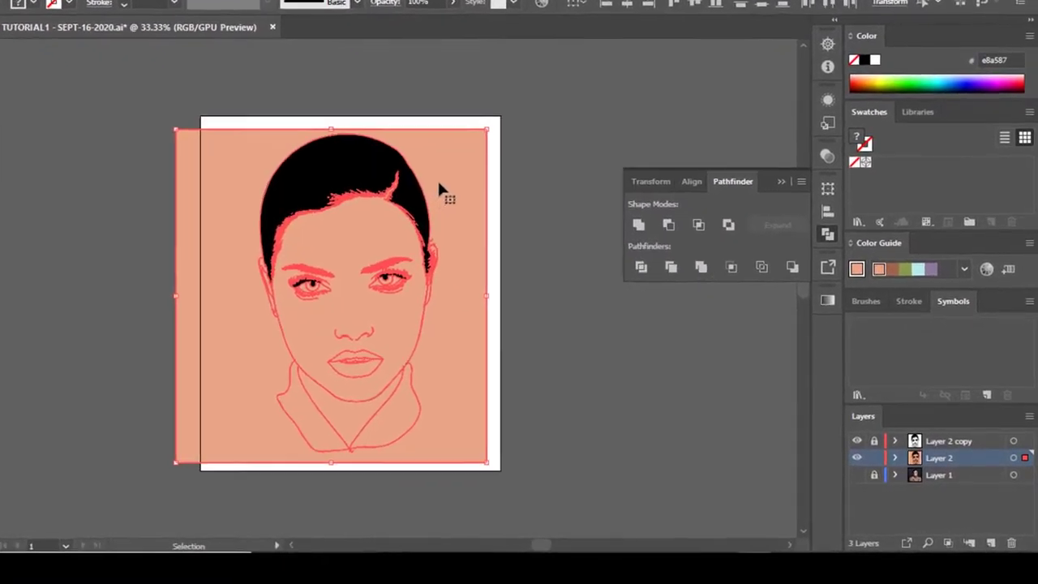
Isolate the merged group and delete the skin-coloured background shape around the head.
right_click(475, 206)
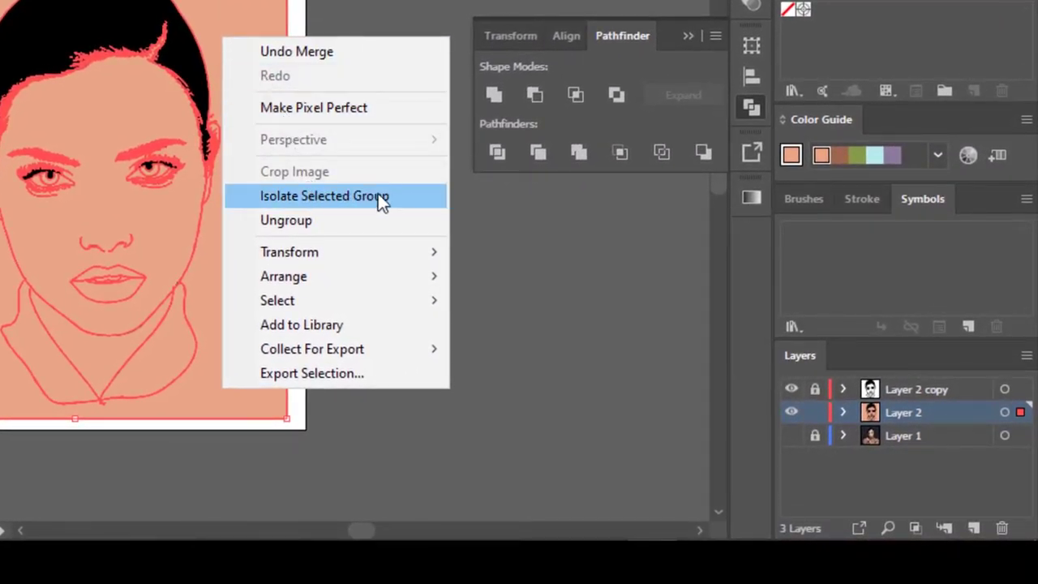
left_click(390, 197)
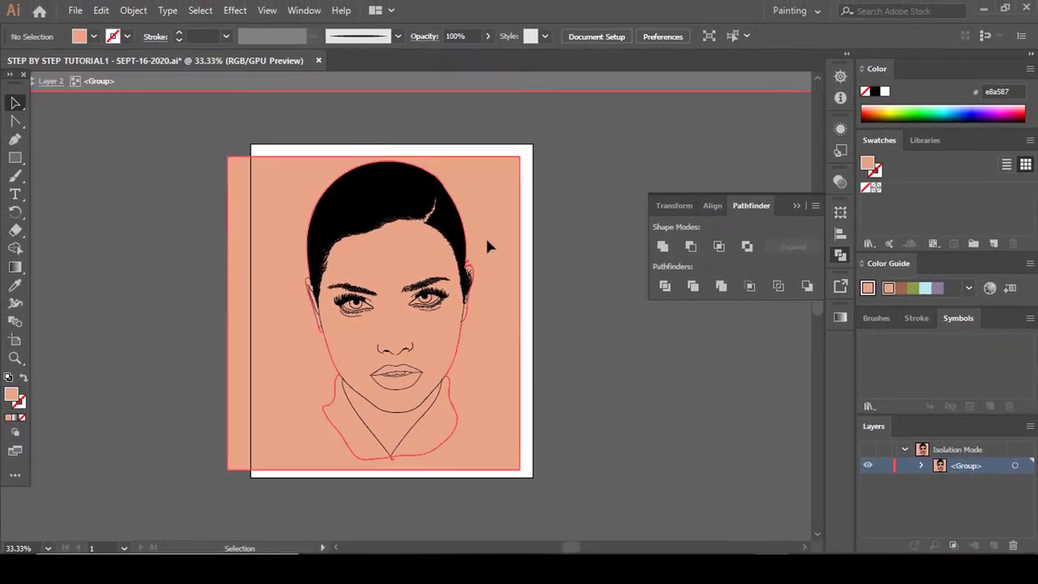
left_click(487, 246)
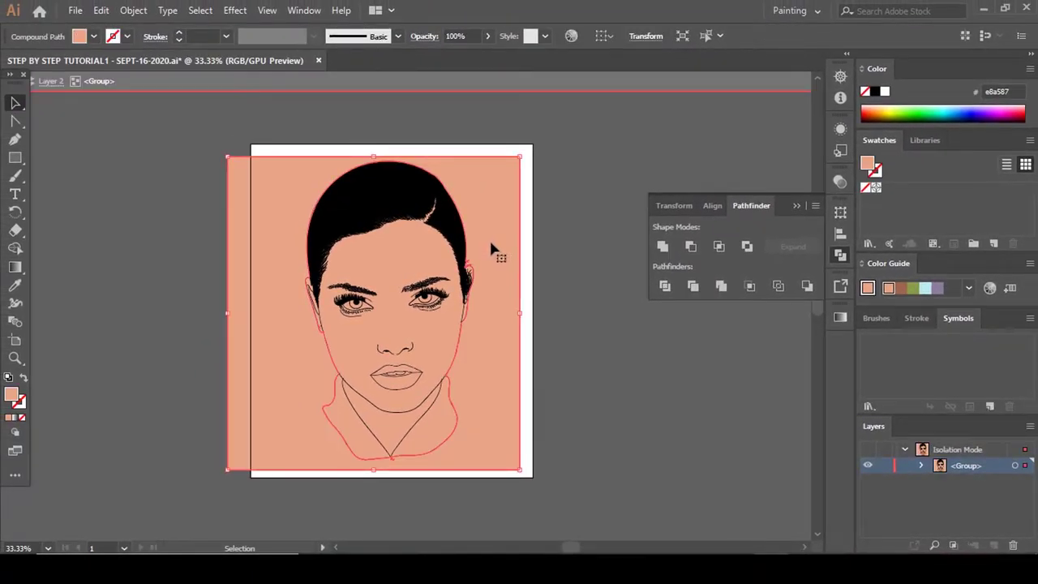
key("Delete")
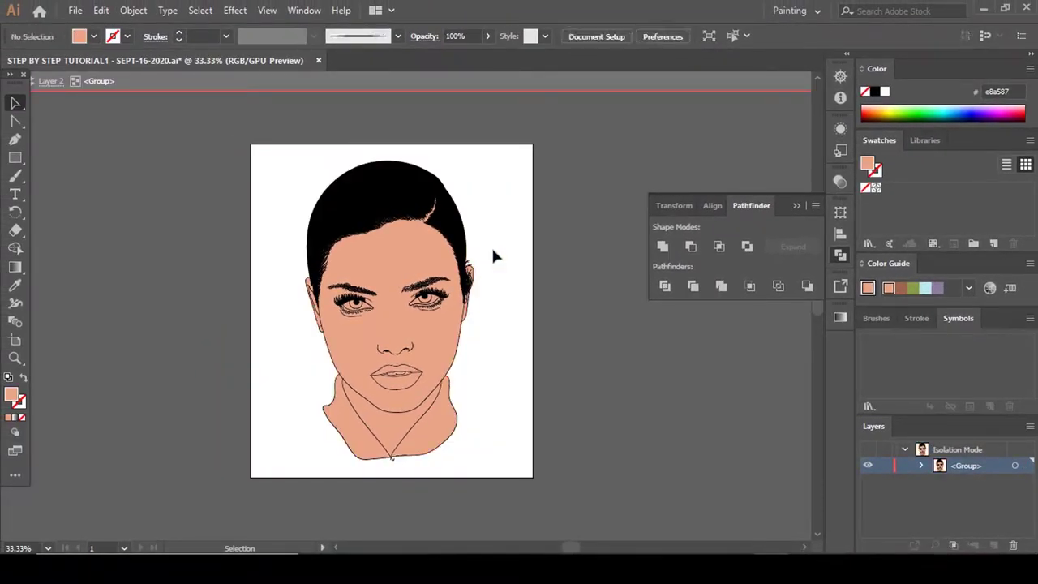
scroll(490, 258, "down", 2)
left_click(840, 254)
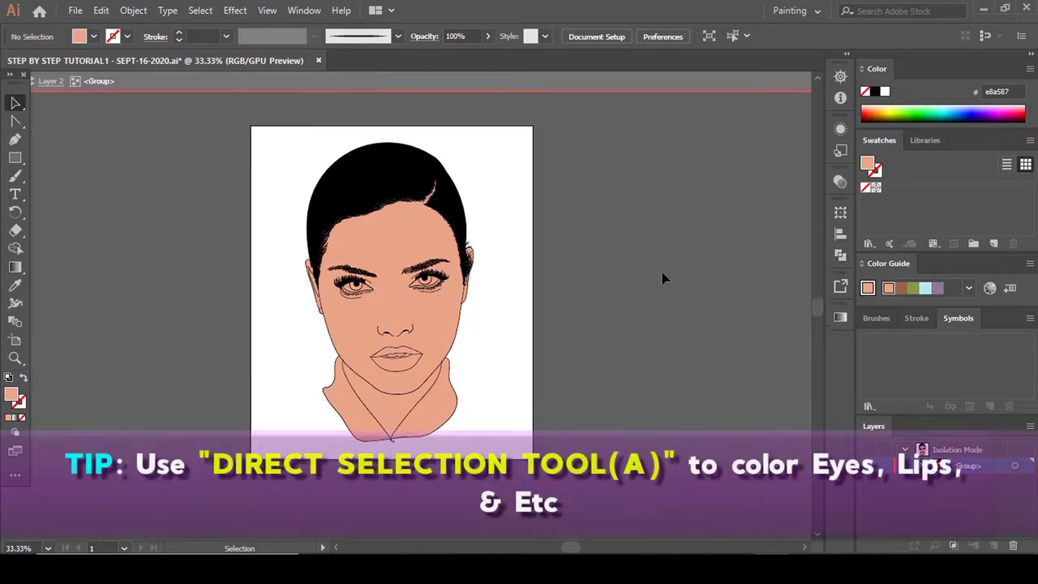
Directly select the whites of both eyes and fill them with off-white efe8e6.
key("a")
scroll(404, 288, "up", 1)
scroll(475, 308, "up", 5)
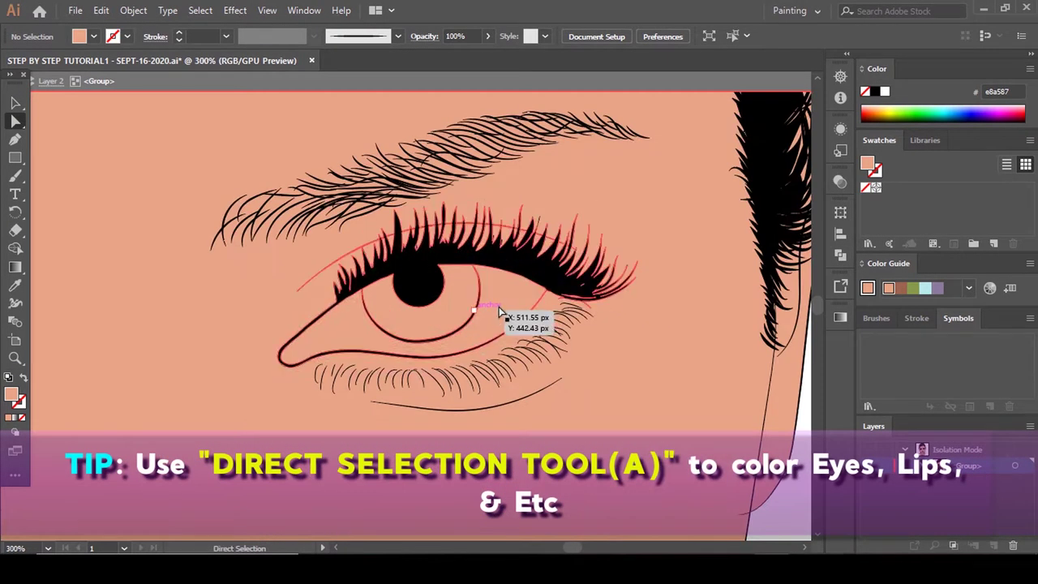
left_click(500, 308)
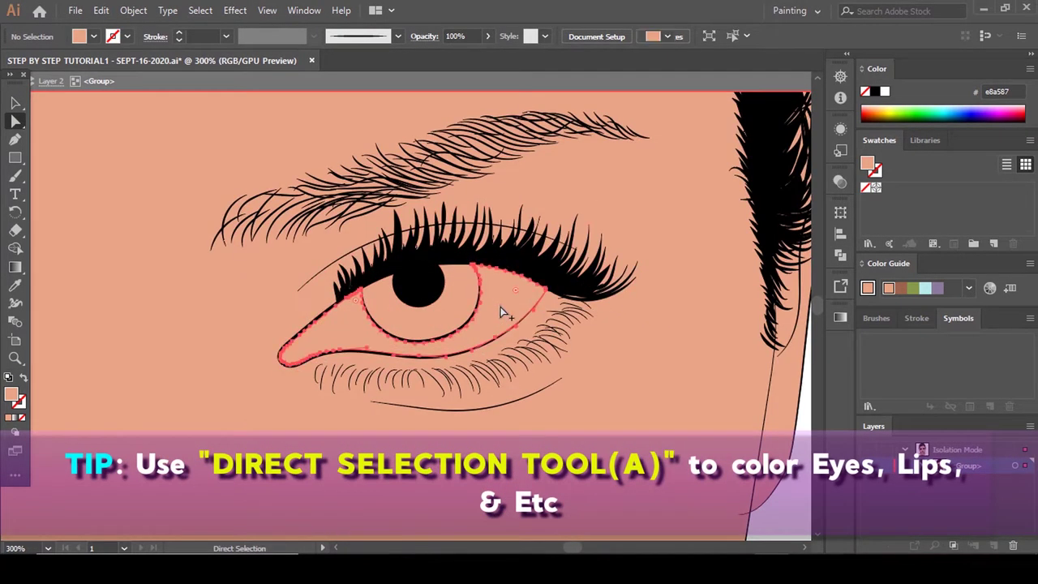
scroll(499, 308, "down", 2)
left_click(693, 379)
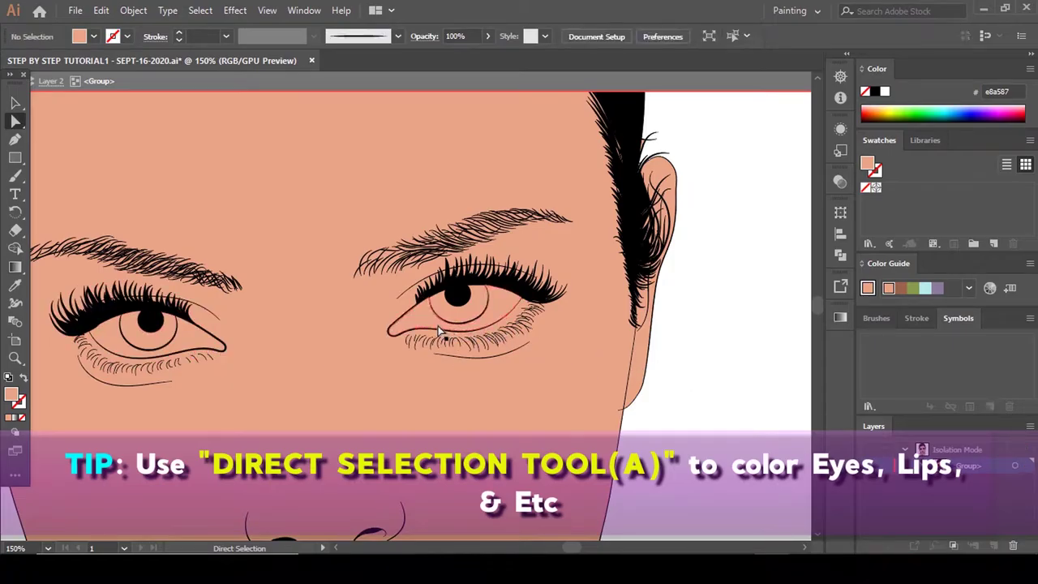
left_click(418, 315)
left_click(189, 335, "shift")
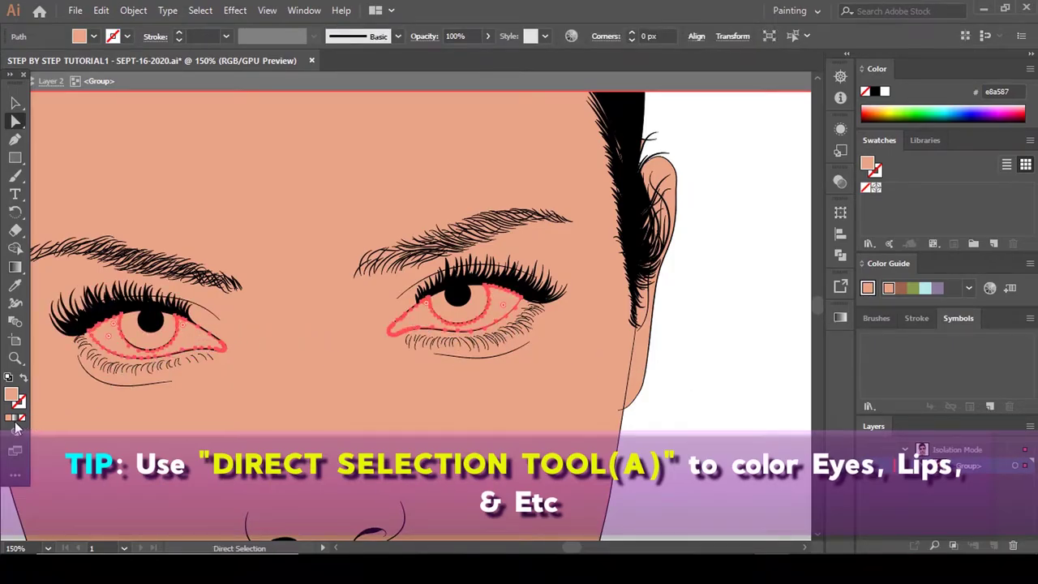
double_click(12, 396)
left_click_drag(504, 159, 497, 153)
left_click(837, 151)
left_click(672, 349)
Start a linear gradient fill and set both colour stops to the off-white efe8e6 sampled from the eye white.
left_click(840, 316)
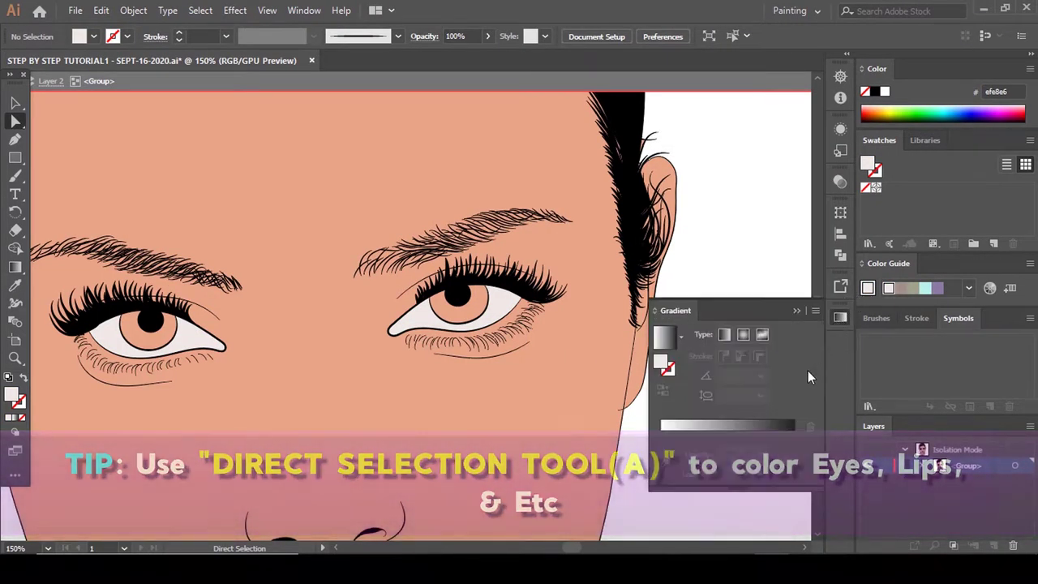
left_click(793, 435)
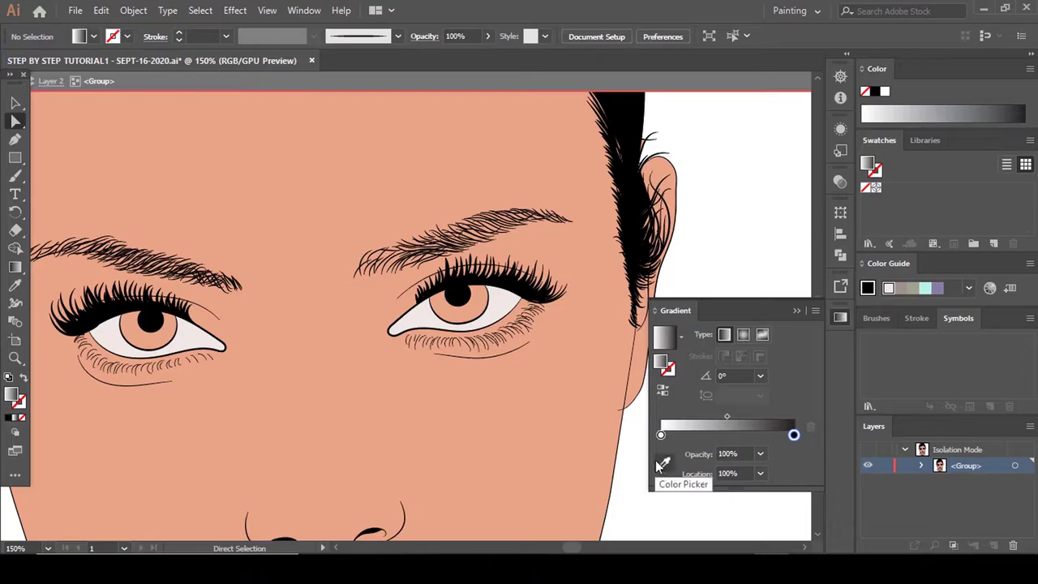
left_click(664, 463)
left_click(508, 308)
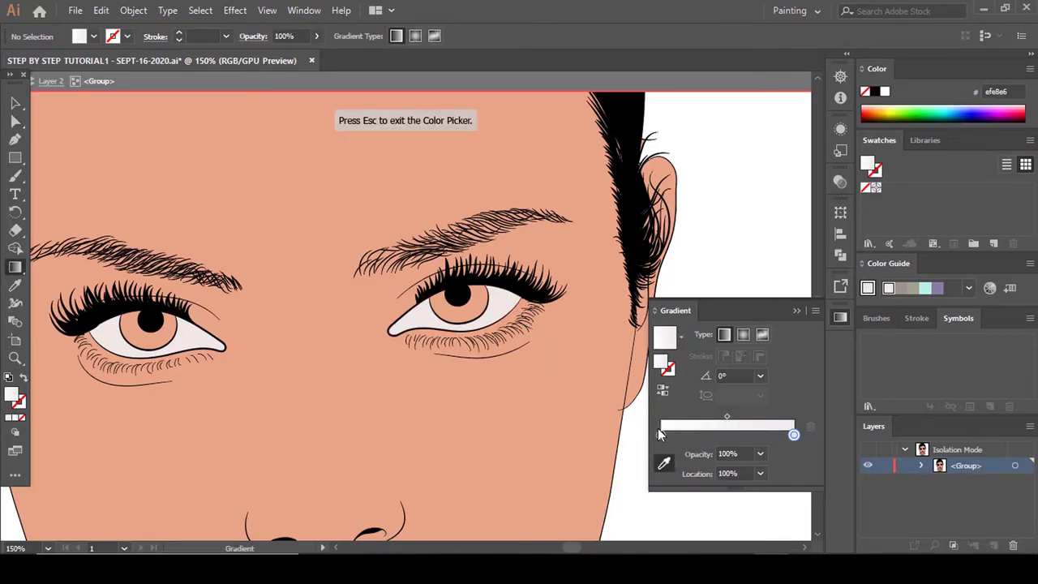
left_click(661, 435)
left_click(504, 307)
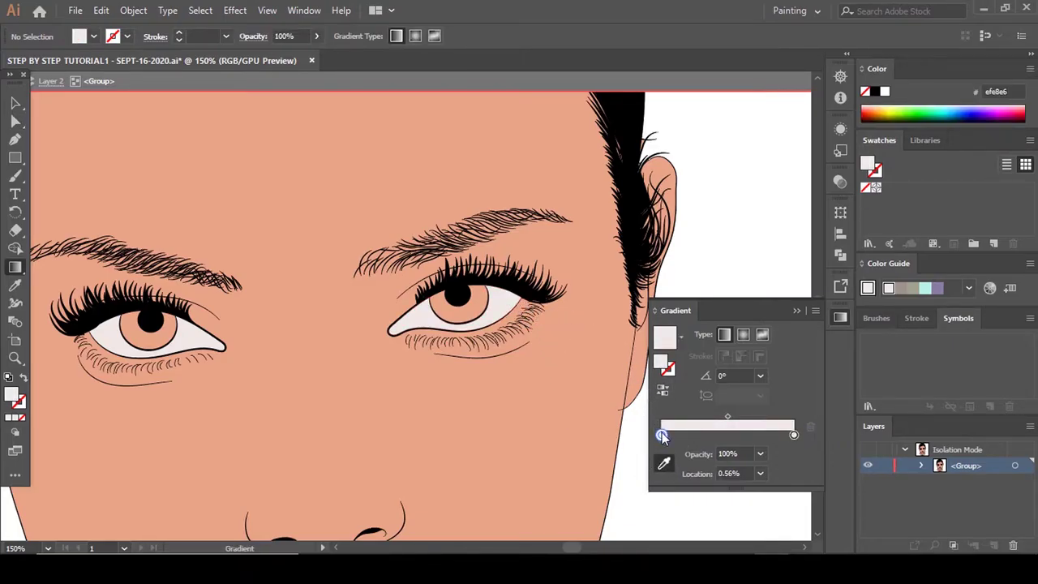
Change the gradient's first stop to pinkish red ef1d51, draw the stops closer together and set their midpoint to 34.31%.
double_click(662, 435)
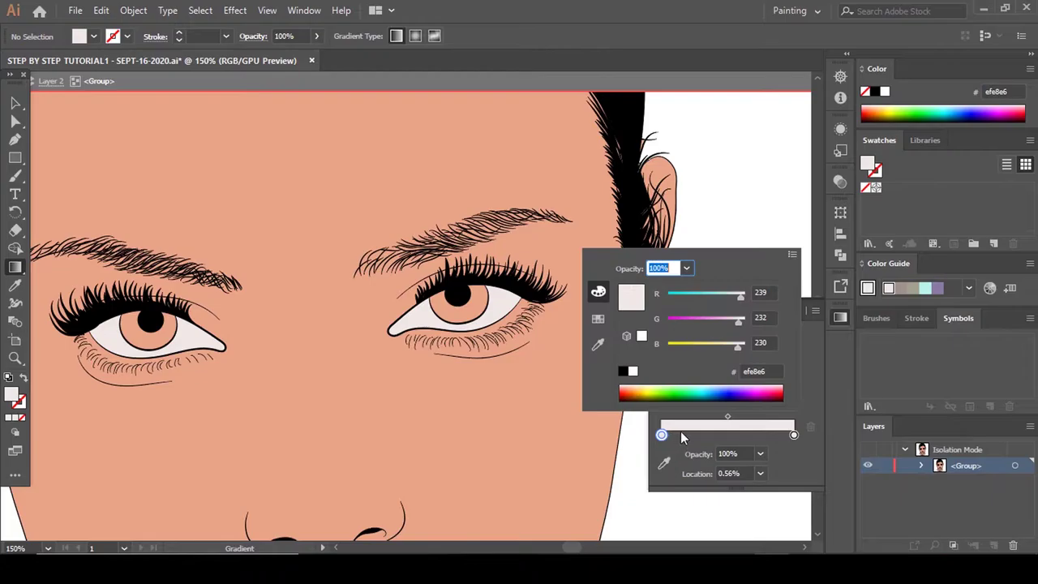
left_click(677, 318)
left_click(687, 343)
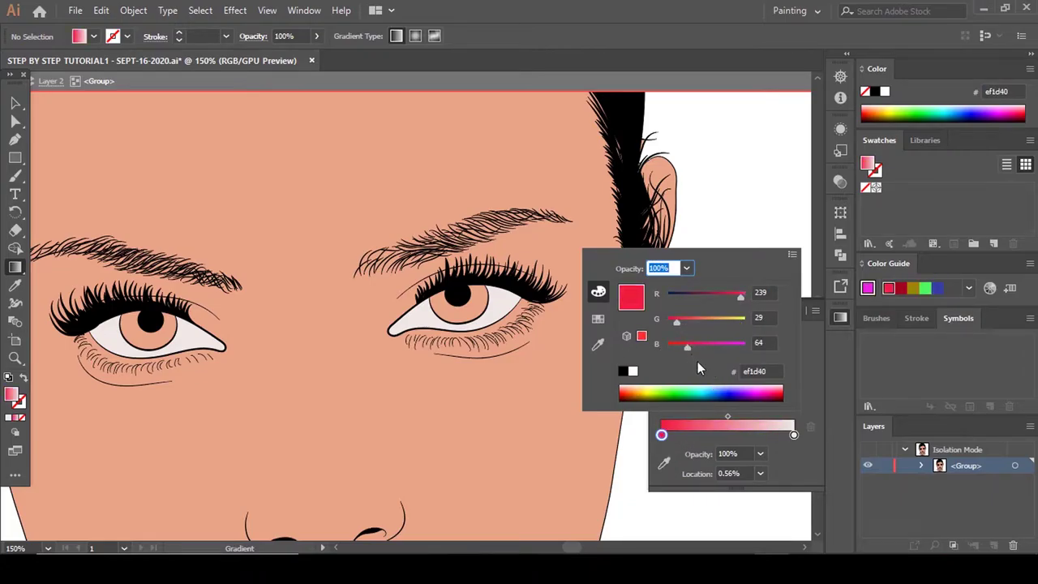
left_click(692, 343)
left_click(793, 435)
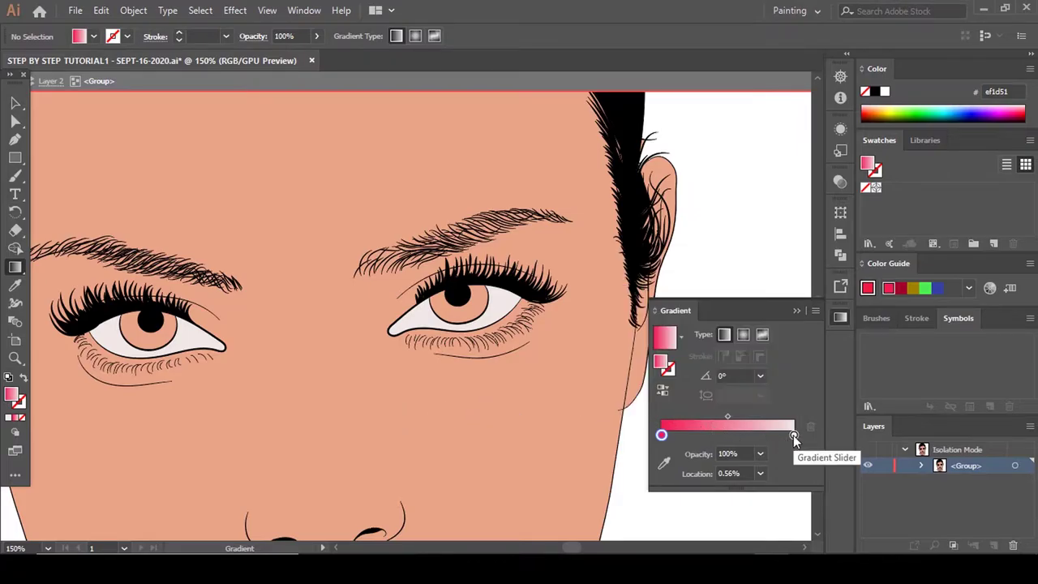
left_click_drag(794, 435, 687, 417)
Apply the red-to-off-white gradient to the white of the eye on the portrait's right side.
key("a")
scroll(428, 328, "up", 3)
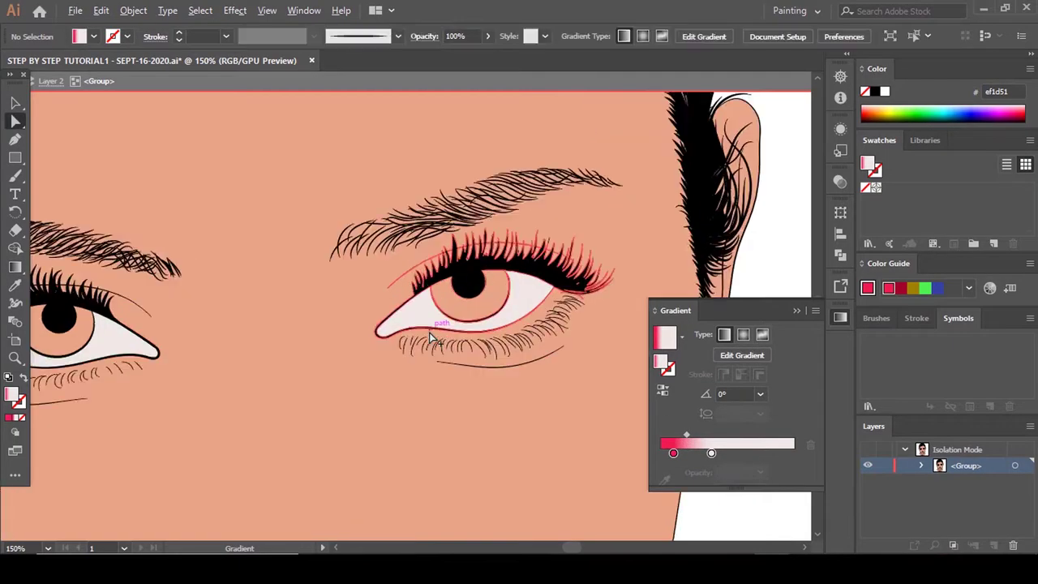
left_click(420, 302)
left_click(666, 434)
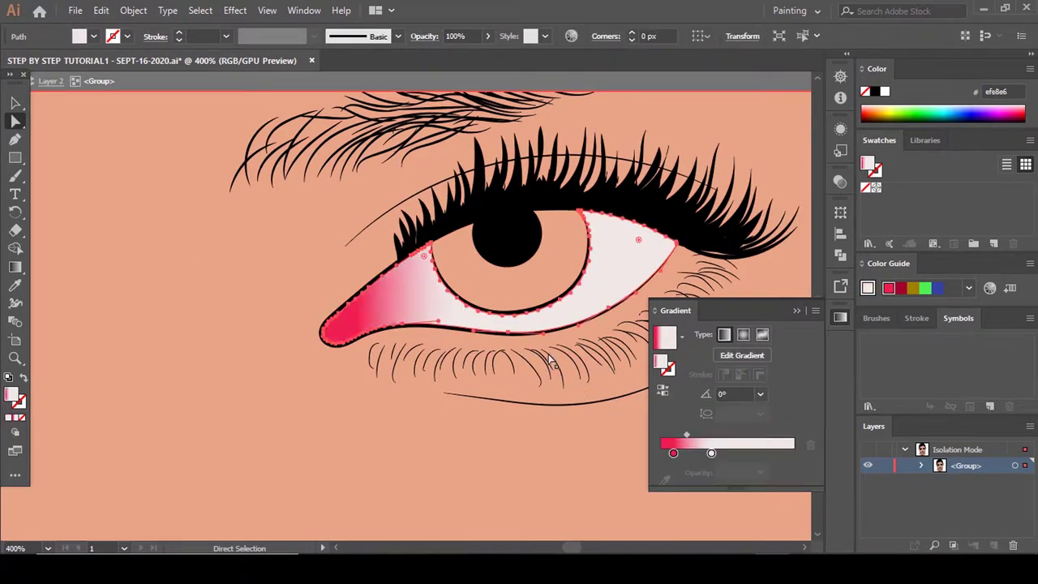
Angle that eye's gradient to 23° and tighten its stops, with the midpoint at 39.85%, to confine the red to the inner corner.
left_click(742, 355)
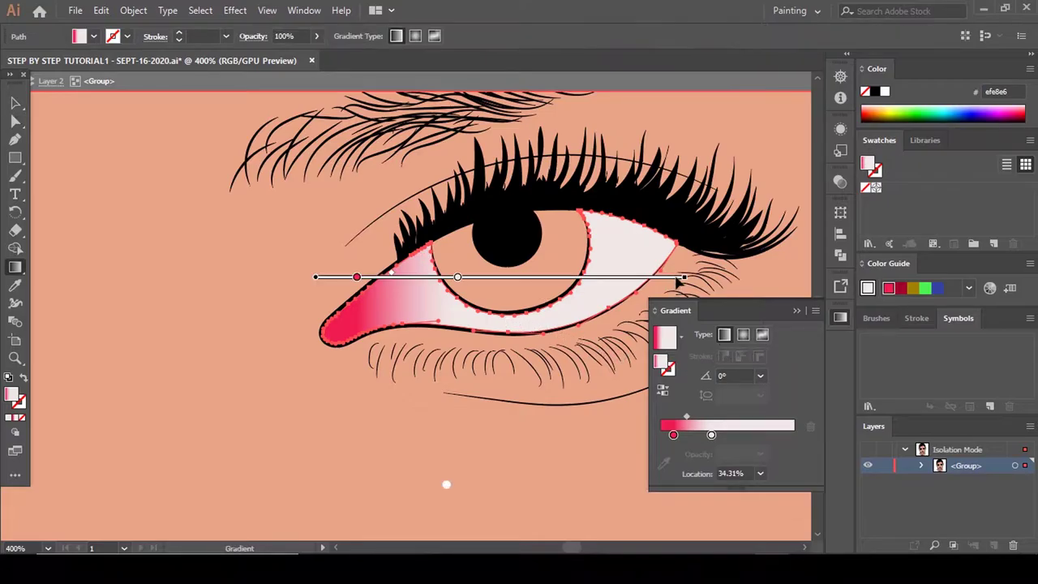
mouse_move(316, 279)
left_mouse_down()
mouse_move(673, 199)
mouse_move(665, 164)
left_mouse_up()
left_click_drag(555, 200, 556, 201)
mouse_move(674, 436)
left_mouse_down()
mouse_move(676, 417)
mouse_move(695, 437)
mouse_move(662, 435)
left_mouse_up()
left_click(666, 436)
left_click_drag(664, 417, 668, 417)
left_click_drag(692, 218, 680, 195)
scroll(575, 372, "down", 5)
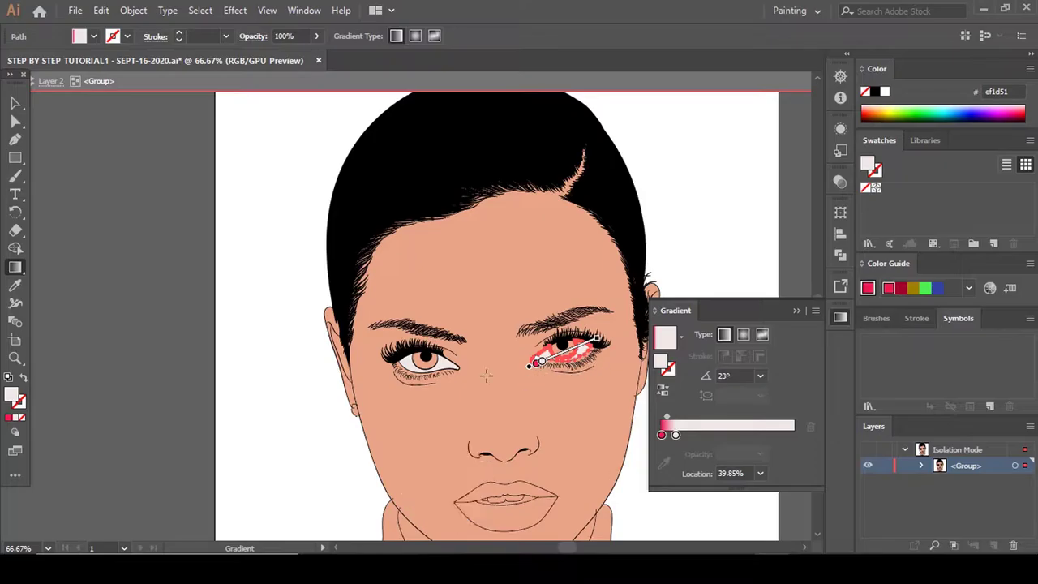
Apply the same gradient to the white of the other eye and reverse it to put the red at the inner corner.
left_click(14, 122)
left_click(416, 350)
key("ctrl+plus")
key("ctrl+plus")
key("ctrl+plus")
key("ctrl+plus")
key("ctrl+plus")
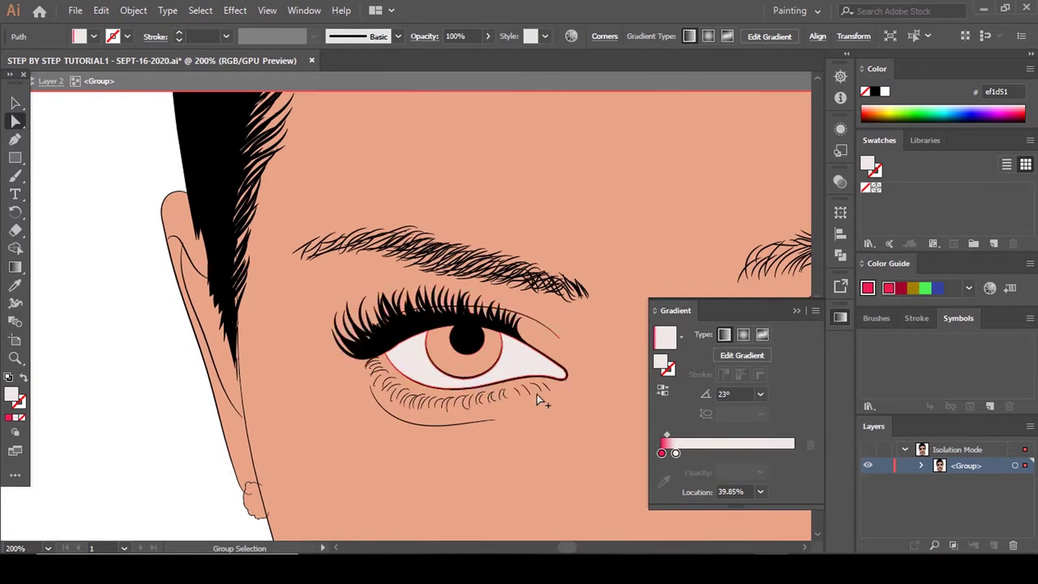
left_click(659, 425)
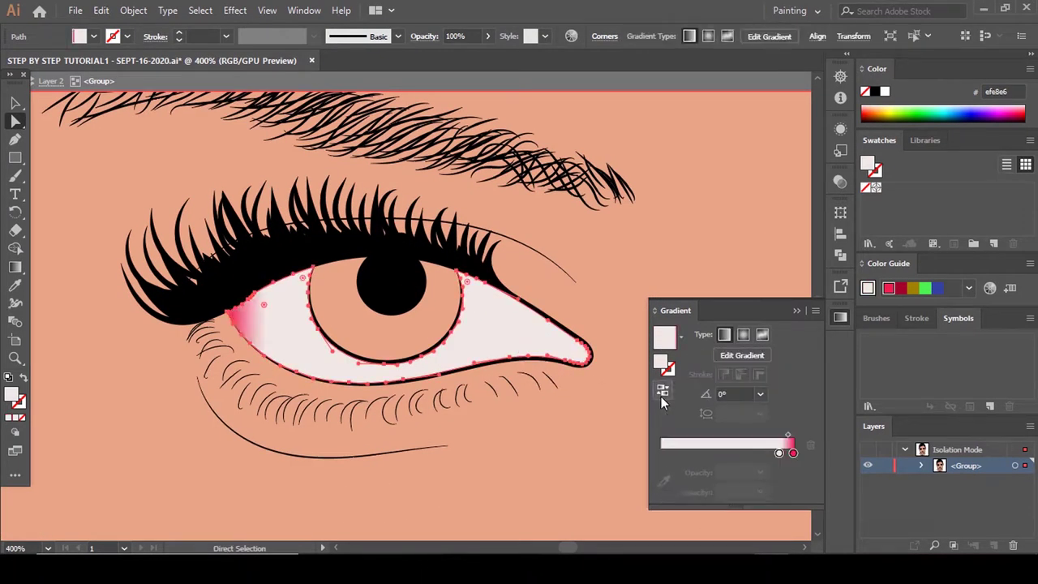
left_click(662, 390)
Tilt this eye's gradient to -9.4°, move its off-white stop to 87.15% and adjust the midpoint, leaving the shape deselected.
left_click(730, 355)
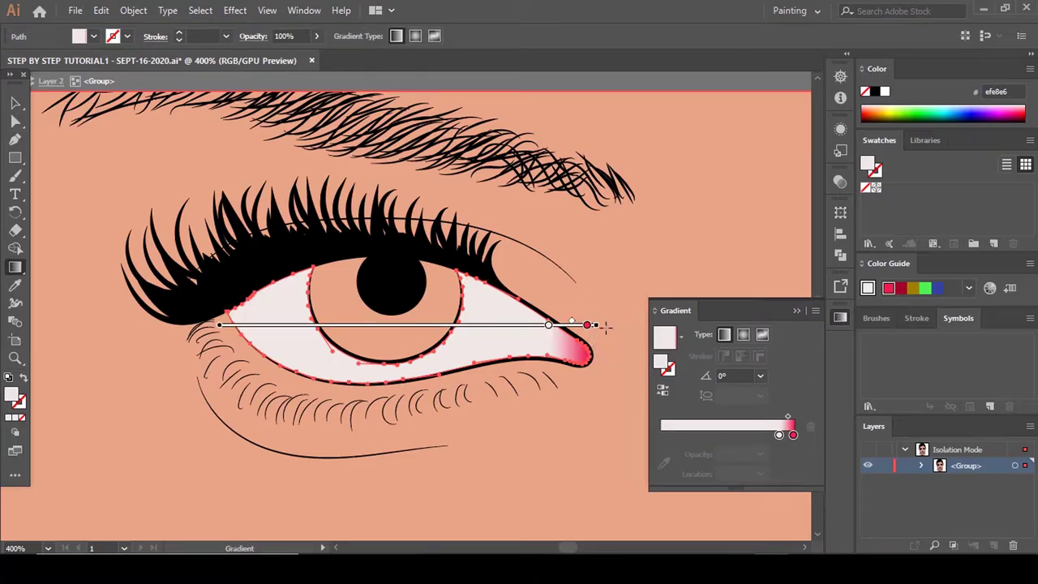
left_click_drag(602, 325, 619, 391)
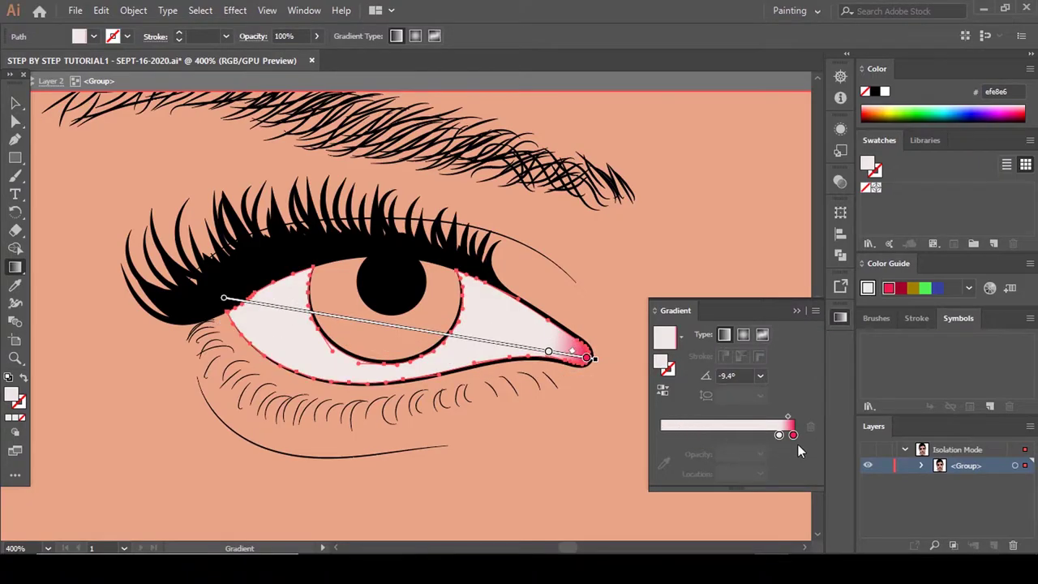
left_click_drag(788, 417, 776, 435)
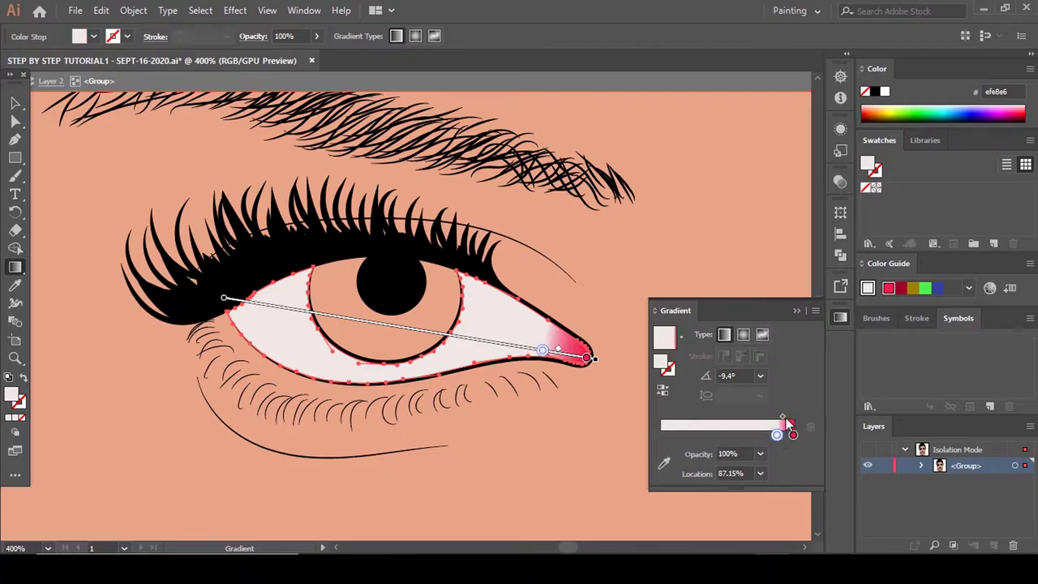
key("ctrl+1")
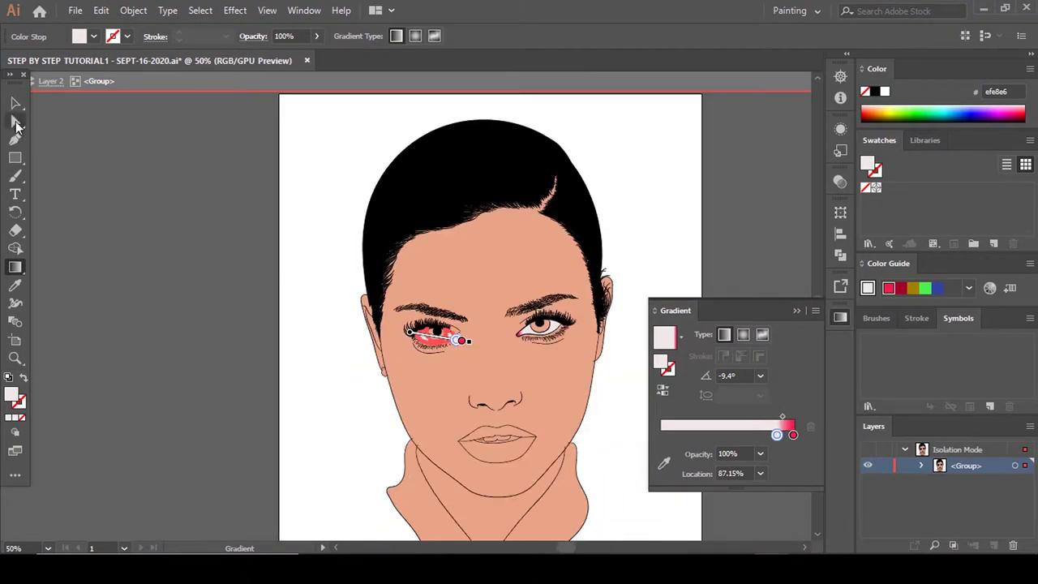
left_click(17, 122)
left_click(106, 185)
scroll(535, 372, "down", 1)
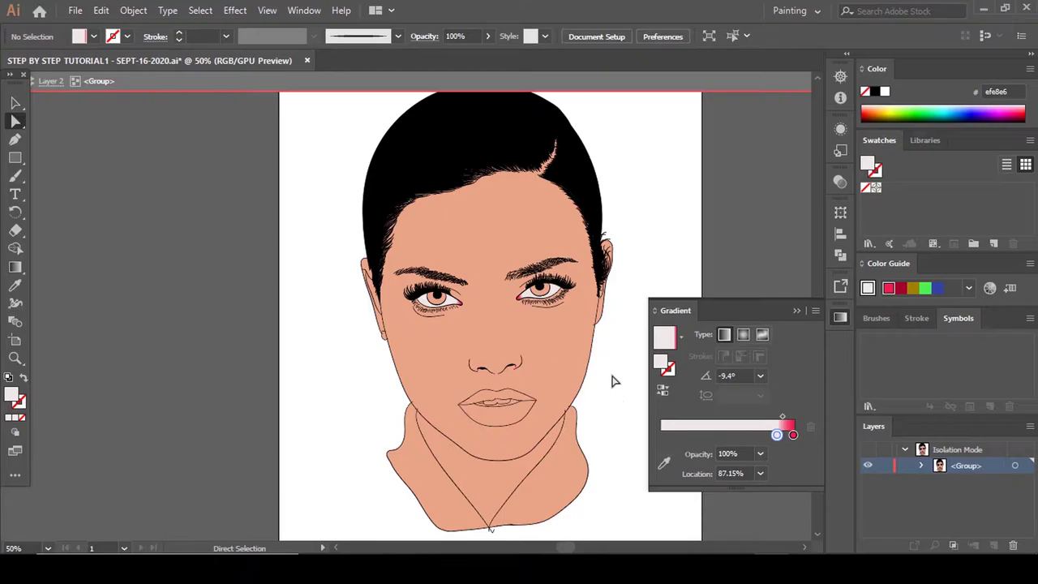
Leave isolation mode, show only the reference photo on Layer 1 to check the colours, and restore the layer visibility.
scroll(362, 314, "down", 1)
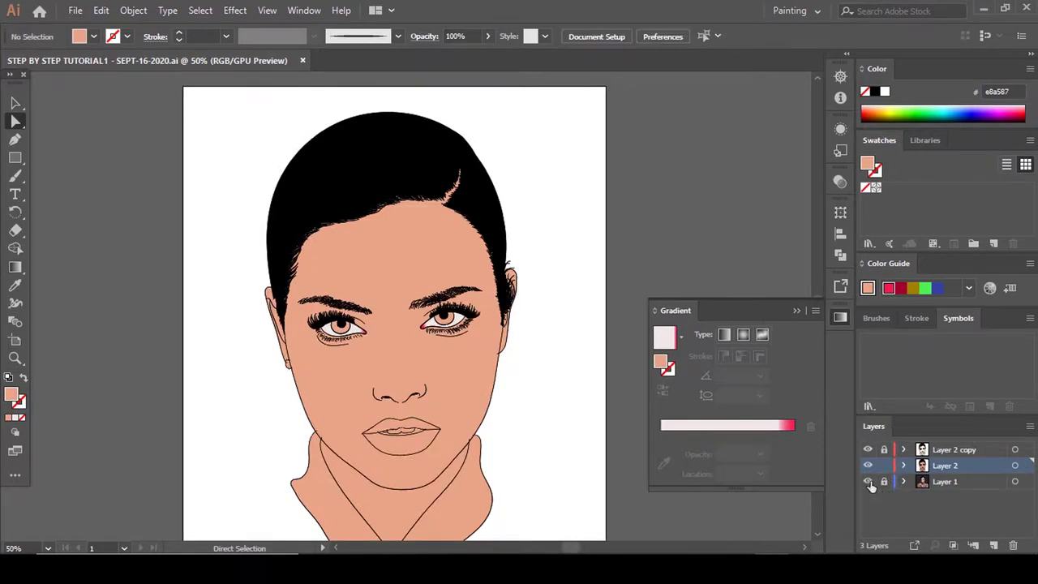
left_click(868, 482)
left_click(868, 466)
left_click(869, 451)
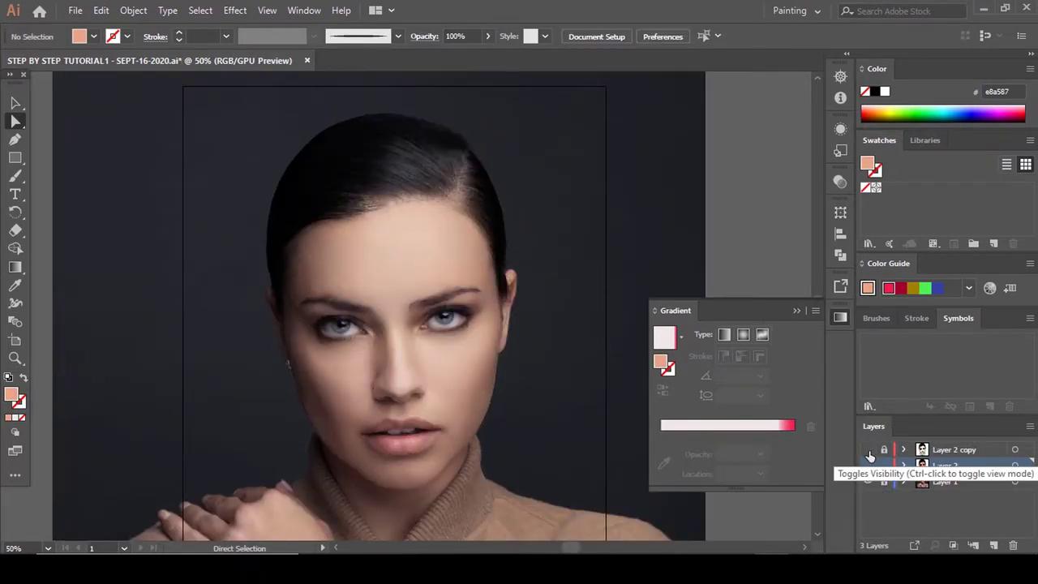
left_click(869, 453)
left_click(869, 467)
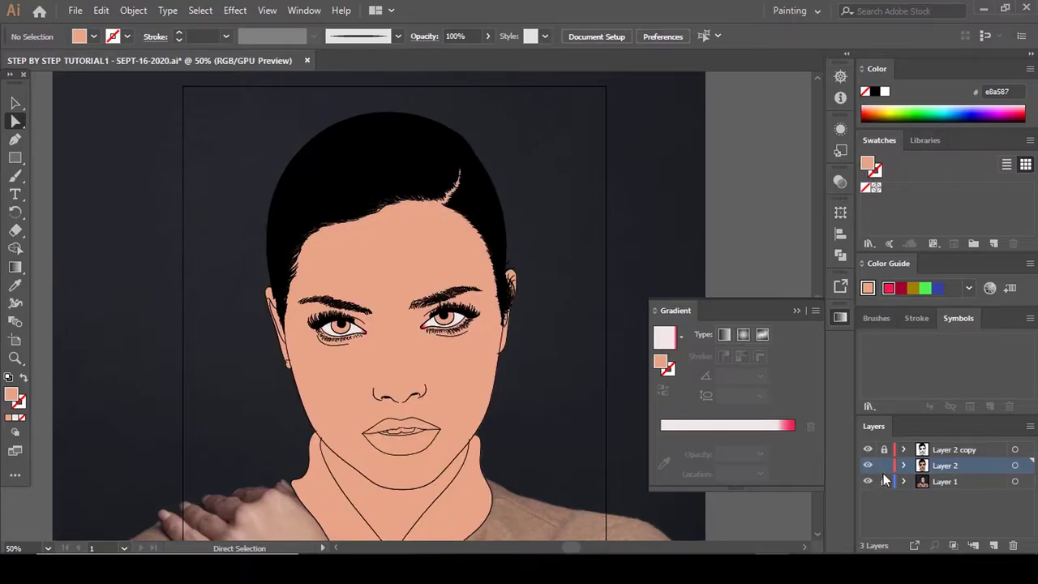
left_click(867, 482)
Select the irises of both eyes and fill them with the grey-green 7a9991.
scroll(474, 334, "up", 2)
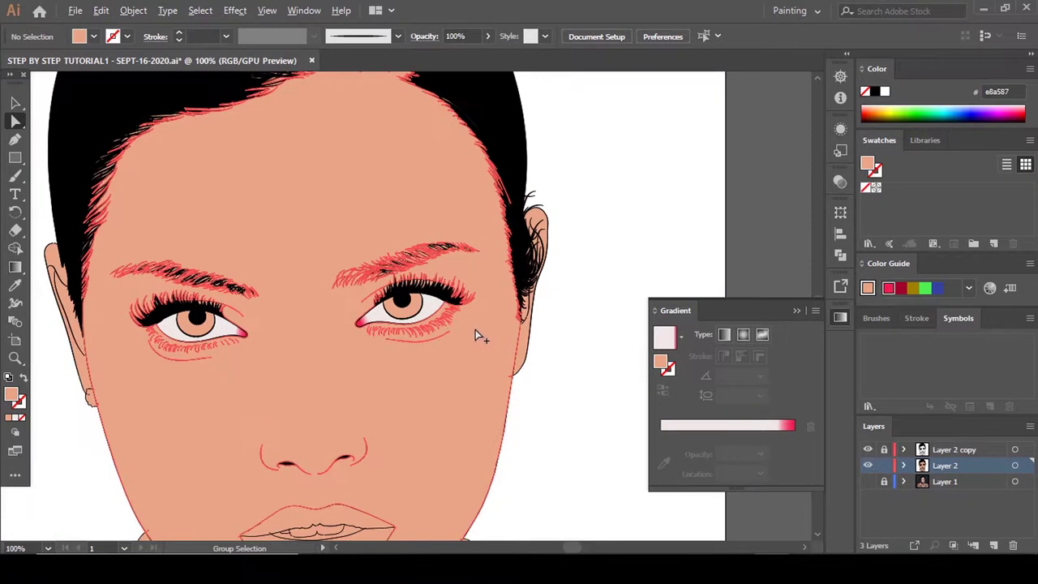
scroll(422, 330, "up", 1)
scroll(364, 369, "up", 2)
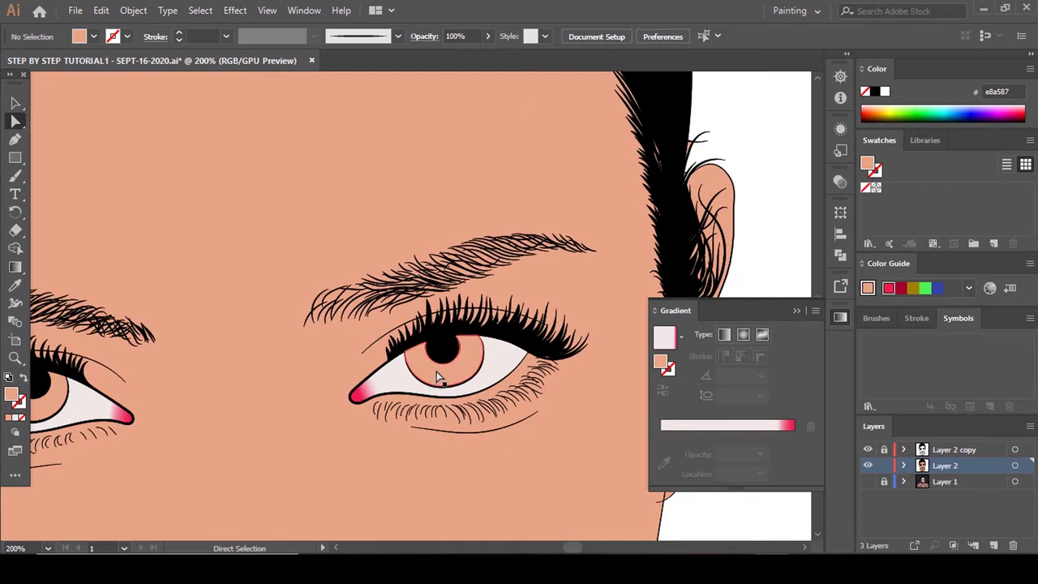
left_click(436, 366, "alt")
scroll(375, 382, "down", 3)
scroll(263, 389, "up", 3)
left_click(258, 394, "alt+shift")
scroll(259, 394, "down", 2)
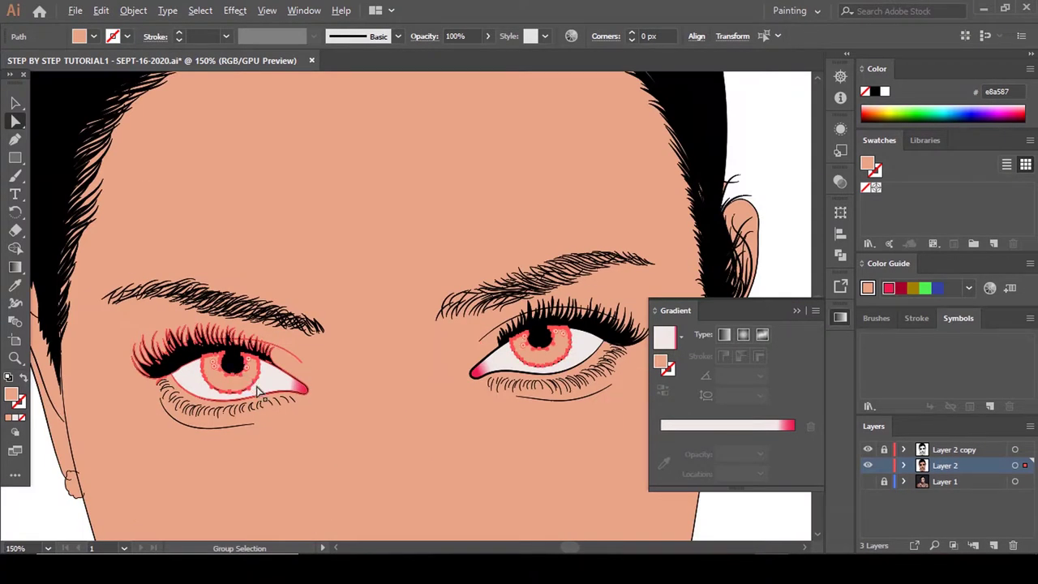
double_click(10, 395)
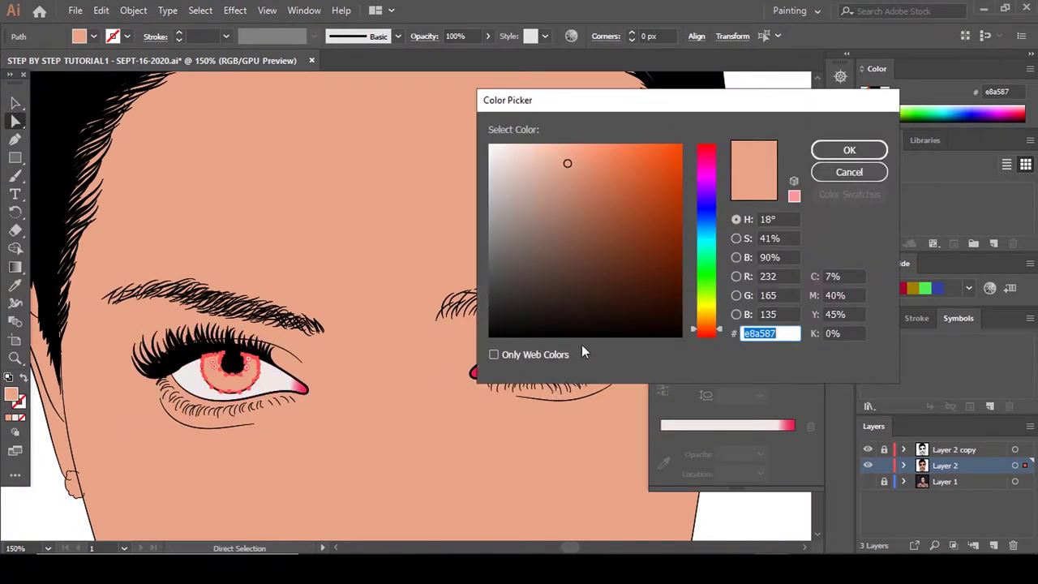
left_click(711, 310)
left_click_drag(532, 232, 520, 228)
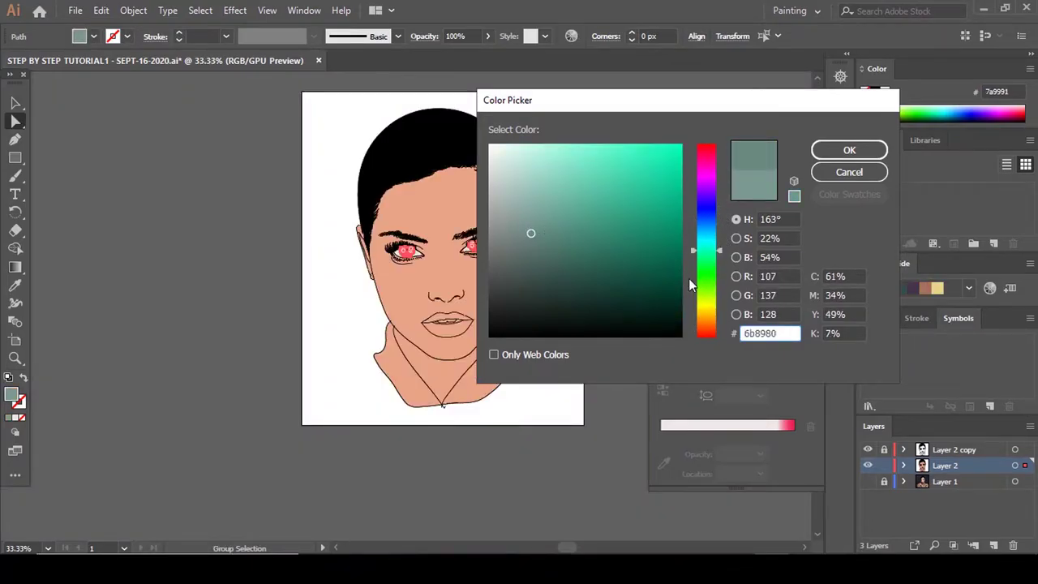
Shift the fill of both irises to the warmer grey-green 969684 and deselect them.
left_click_drag(698, 290, 704, 307)
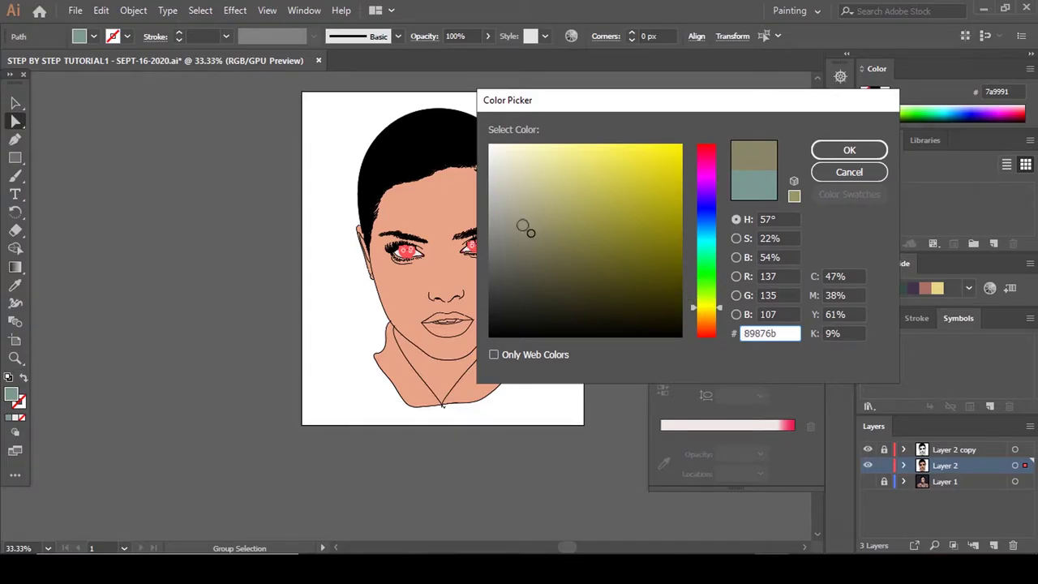
left_click_drag(530, 233, 512, 223)
left_click_drag(709, 318, 696, 305)
left_click(849, 151)
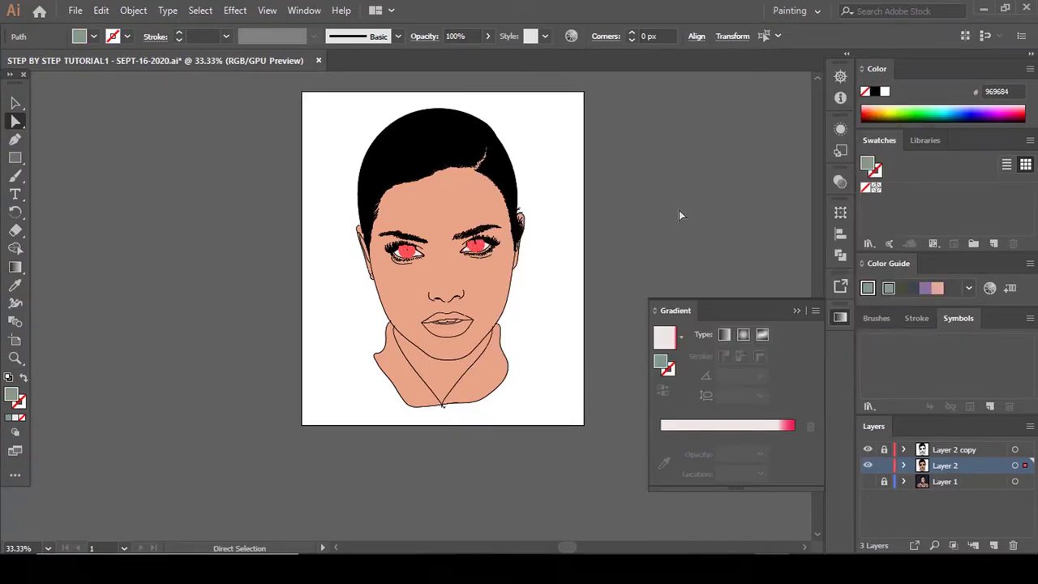
left_click(679, 210)
scroll(469, 250, "up", 1)
scroll(492, 265, "up", 2)
scroll(546, 287, "down", 2)
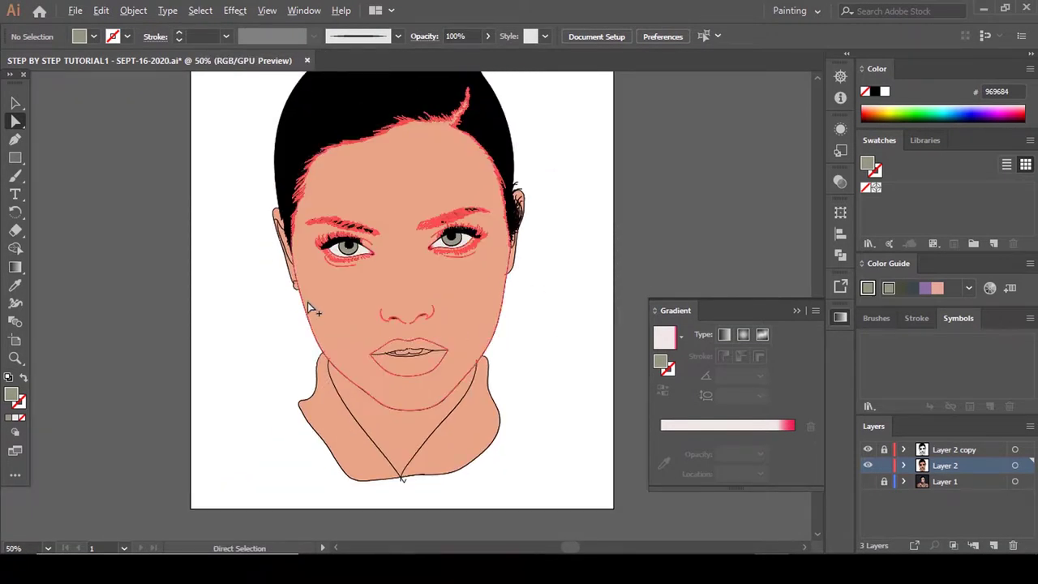
Fill the small earring shape at the earlobe with the golden yellow edd07e and deselect it.
scroll(307, 302, "up", 6)
left_click(298, 257)
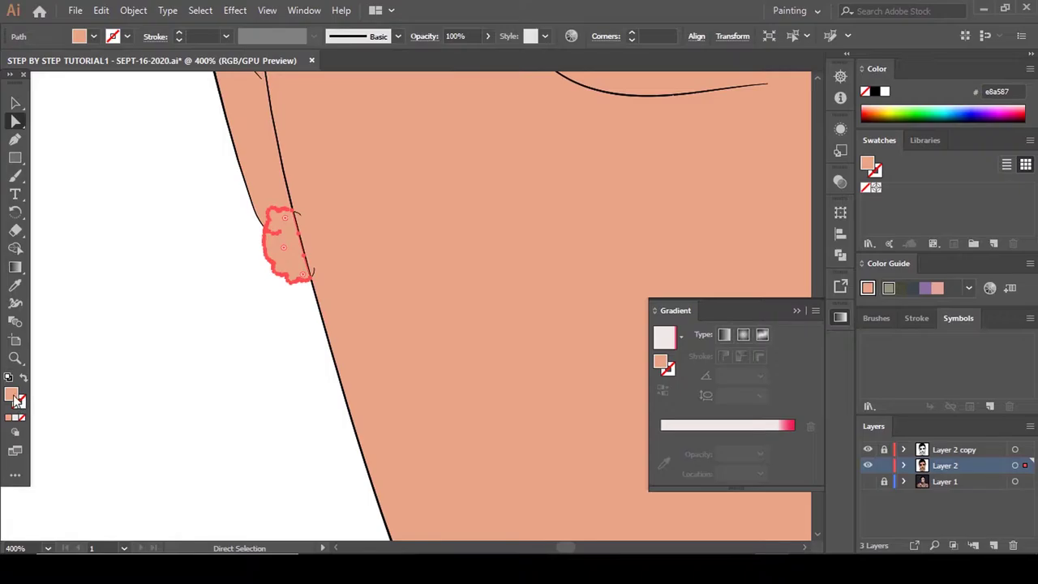
double_click(13, 396)
left_click_drag(713, 319, 713, 311)
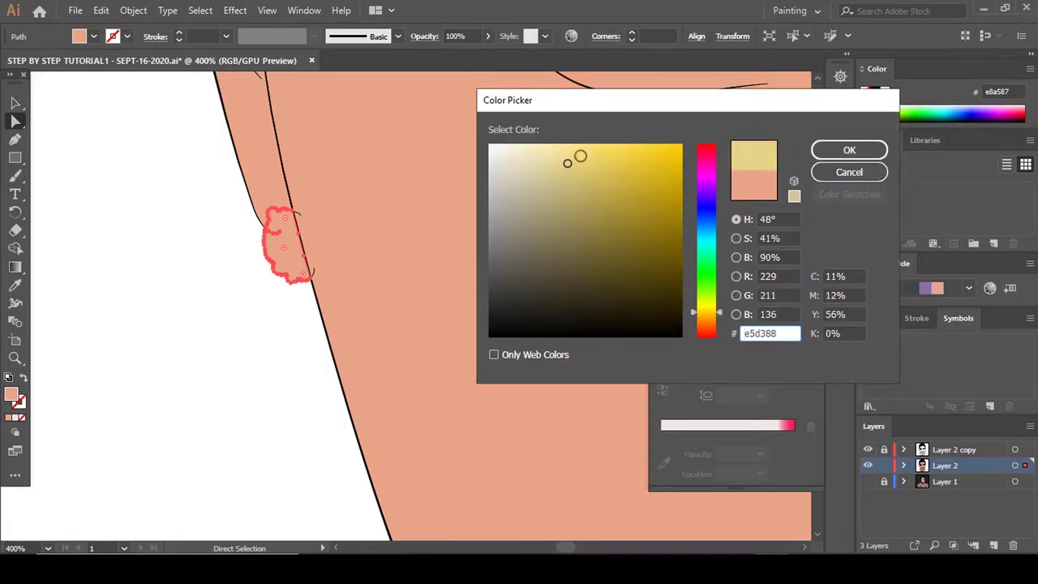
left_click(579, 157)
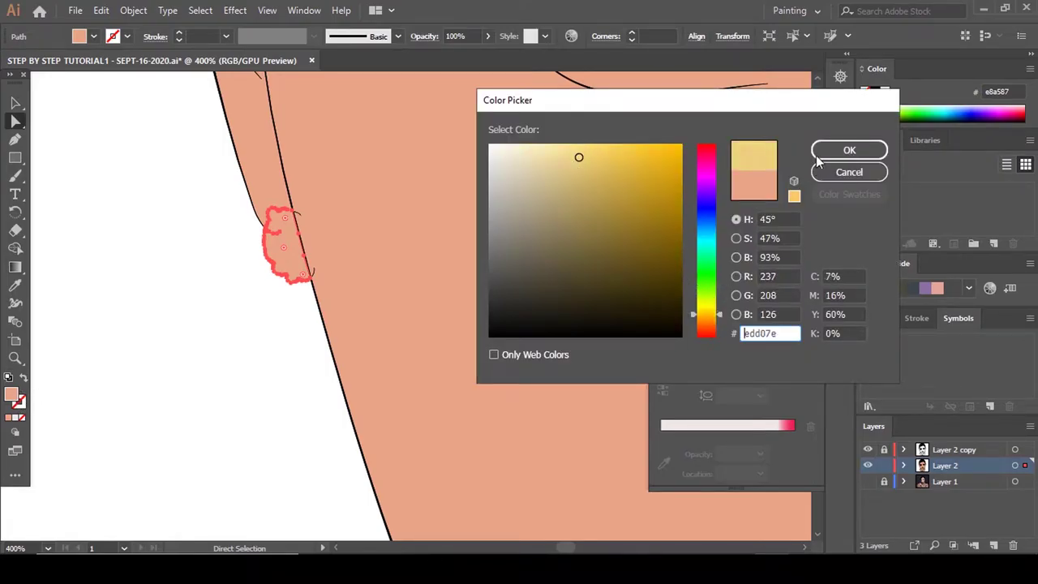
left_click(850, 150)
left_click(135, 357)
key("ctrl+1")
key("ctrl+minus")
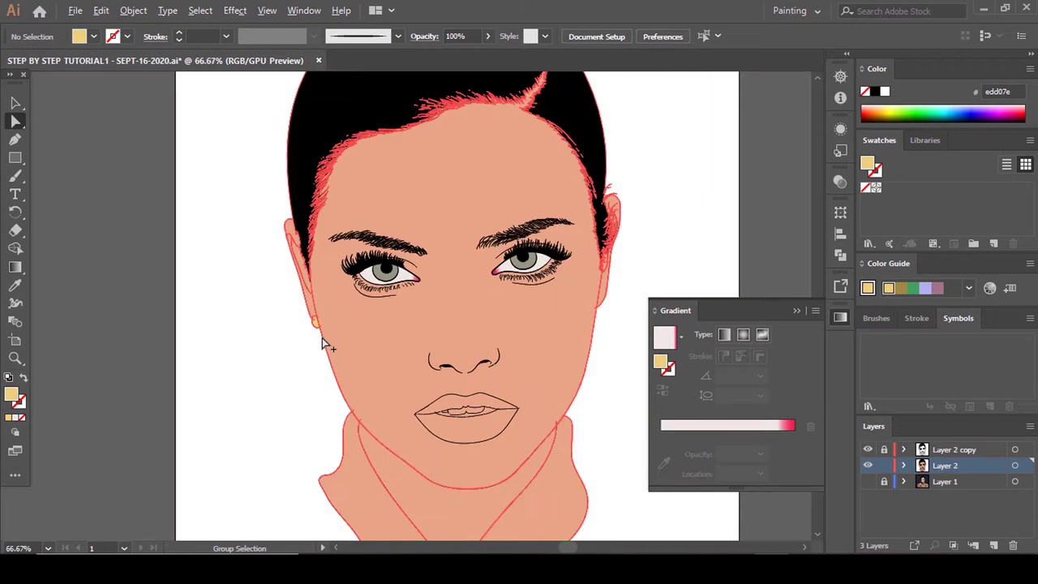
Fill the large front teeth shape between the lips with the off-white ede5e2.
scroll(446, 369, "up", 4)
scroll(585, 262, "up", 3)
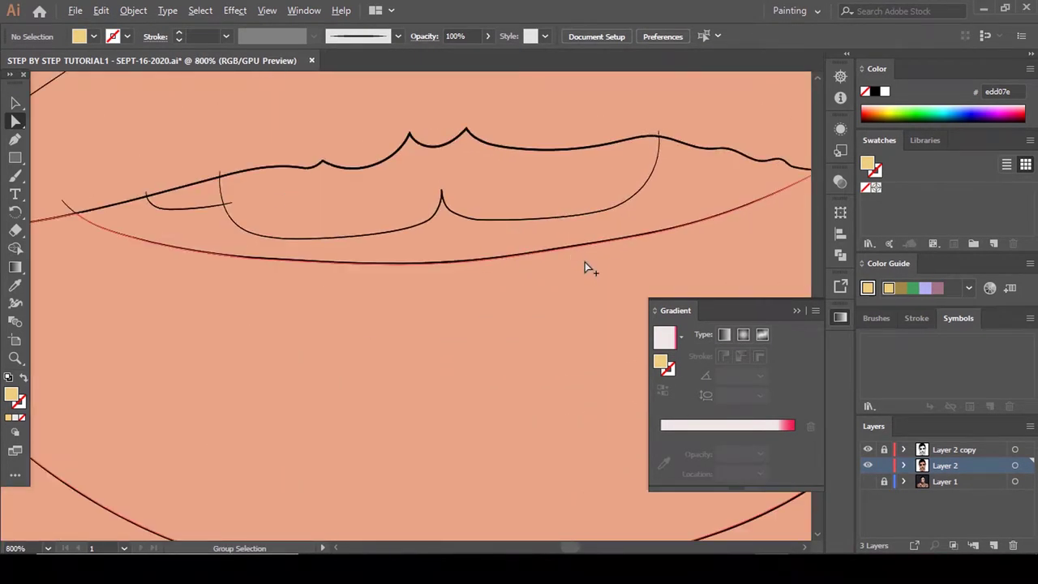
left_click(529, 192)
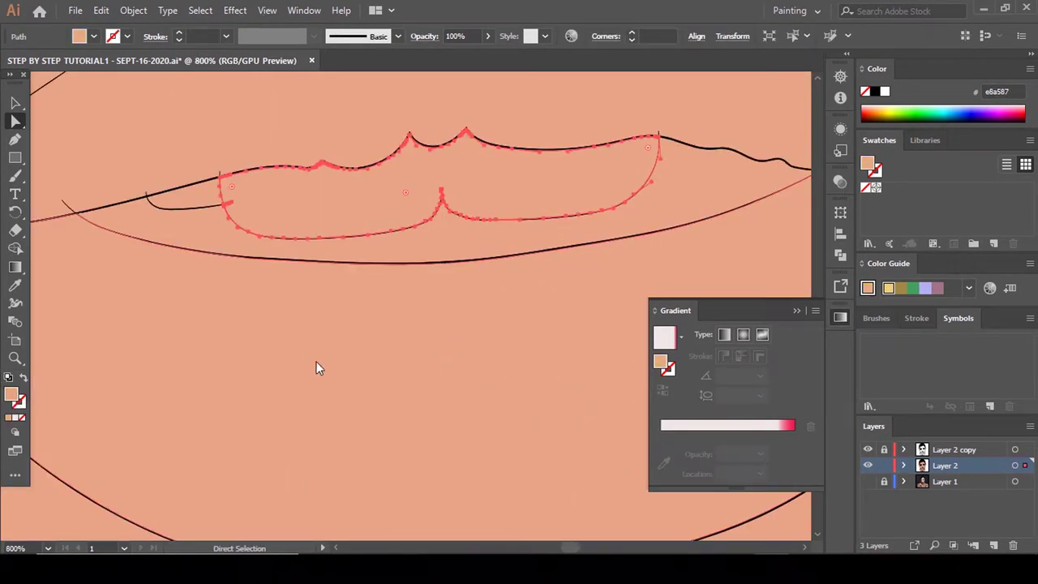
double_click(661, 362)
left_click(498, 155)
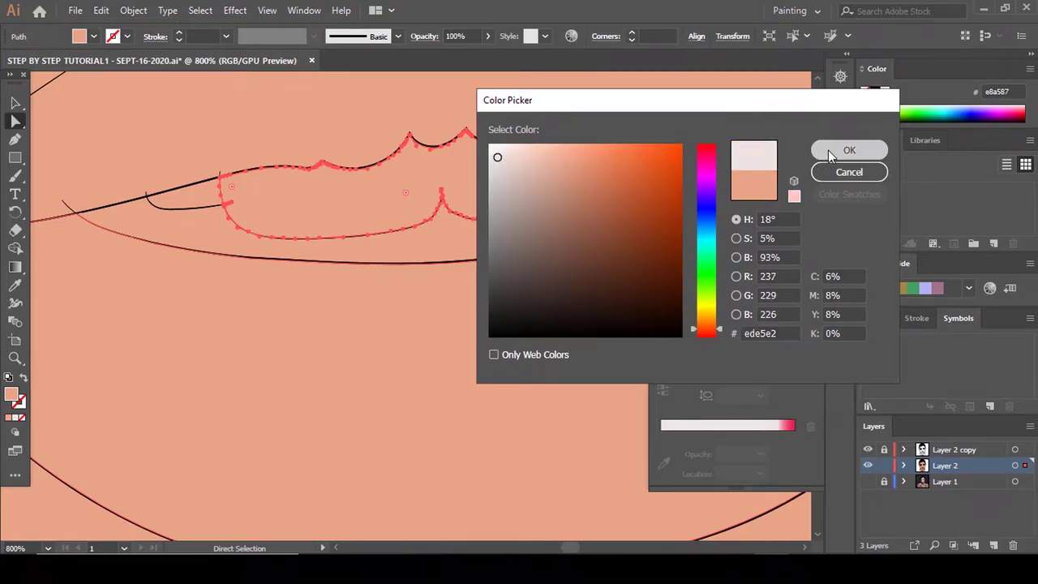
left_click(829, 150)
key("ctrl+z")
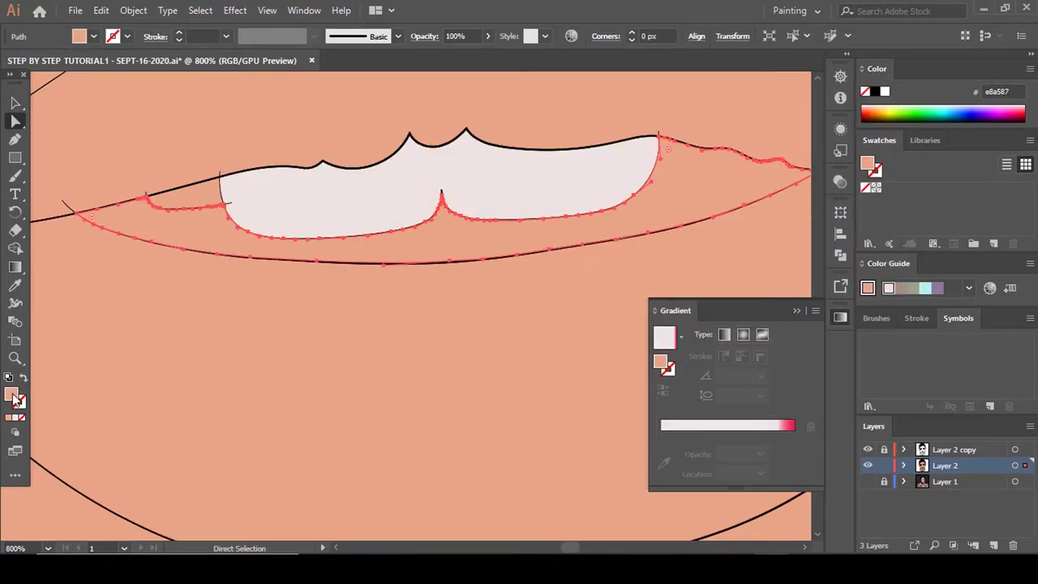
Fill the area below the front teeth with grey c1bab8 and the small side tooth with the front teeth's off-white.
double_click(15, 397)
left_click(503, 185)
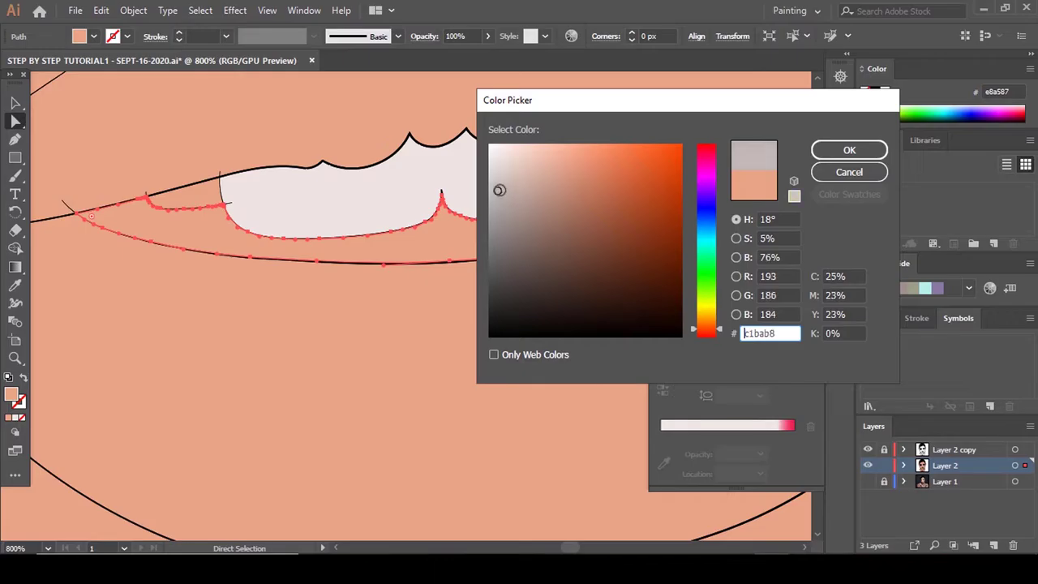
left_click(831, 173)
left_click(208, 200)
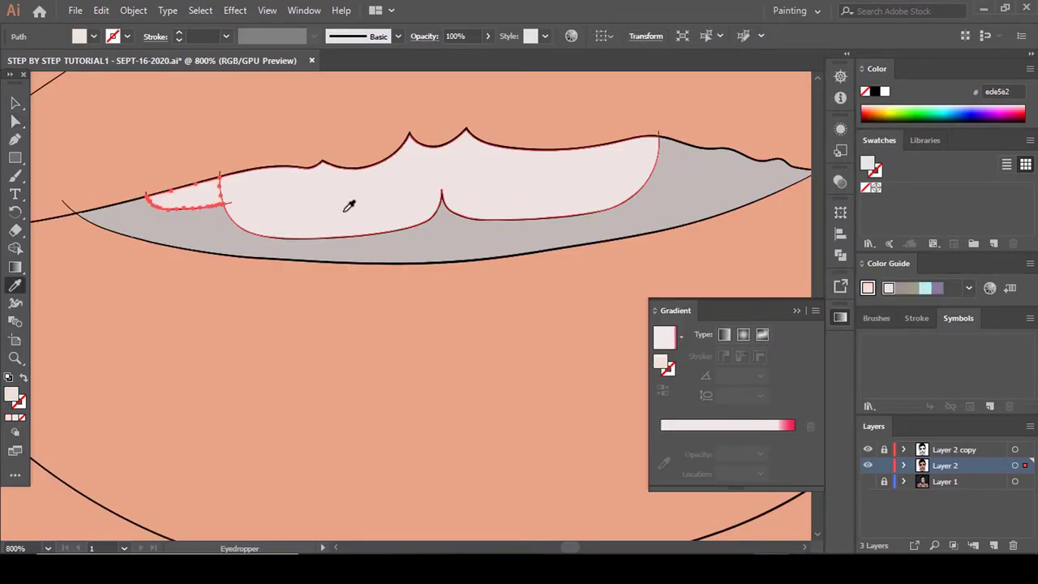
Lighten the grey area below the front teeth to d6cfce and deselect it.
left_click(493, 257)
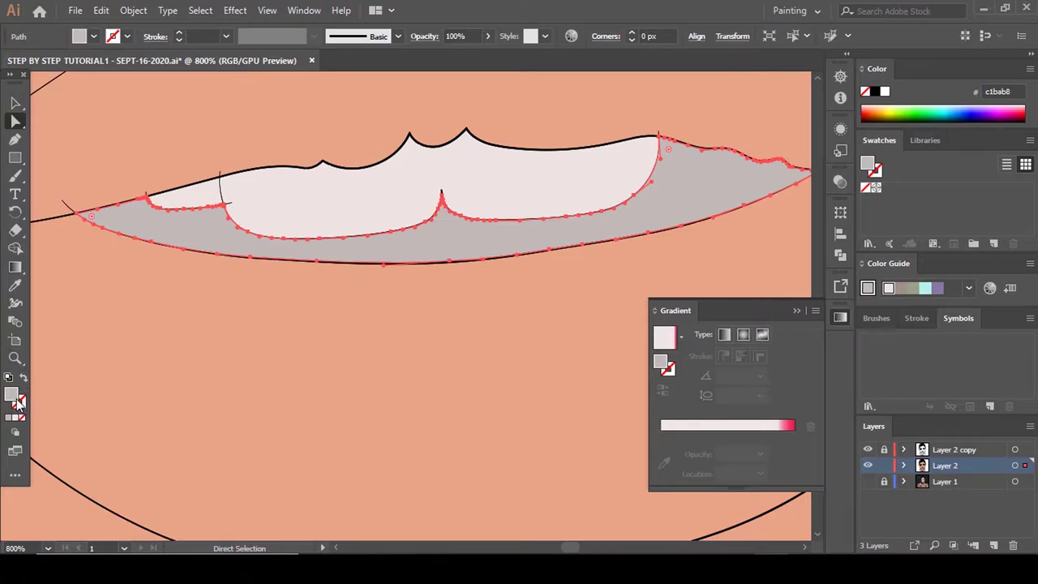
double_click(14, 397)
left_click_drag(499, 194, 495, 175)
left_click(846, 154)
scroll(478, 310, "down", 7)
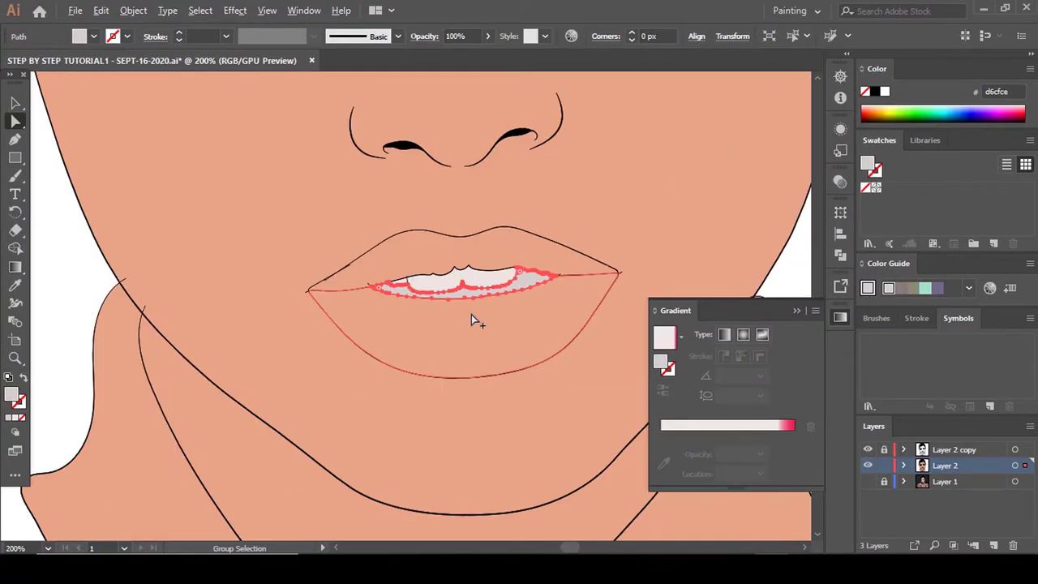
left_click(656, 292)
Select both halves of the collar and fill them with the green 82c165.
scroll(532, 341, "down", 2)
left_click(543, 367)
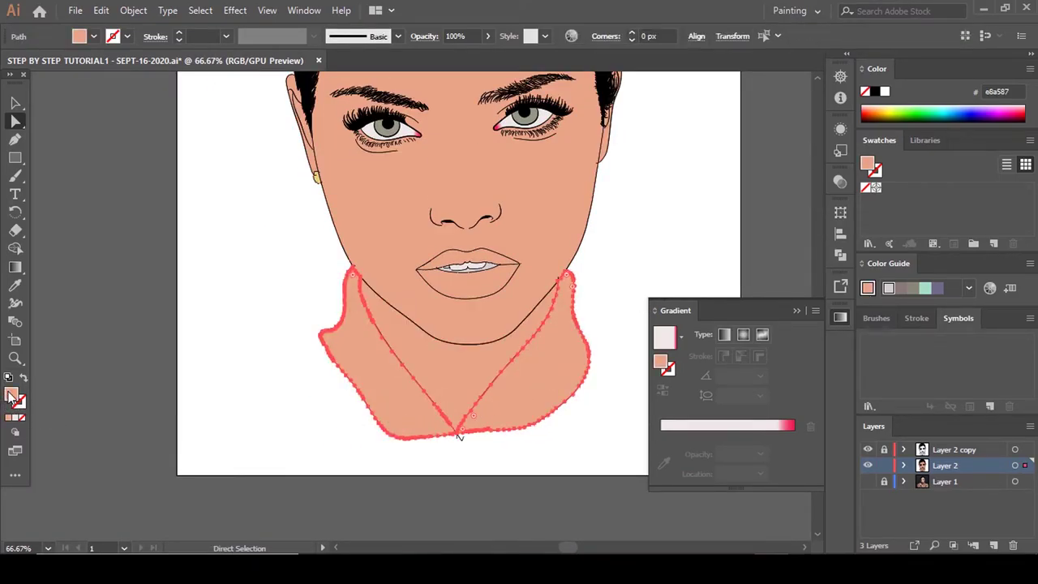
double_click(11, 396)
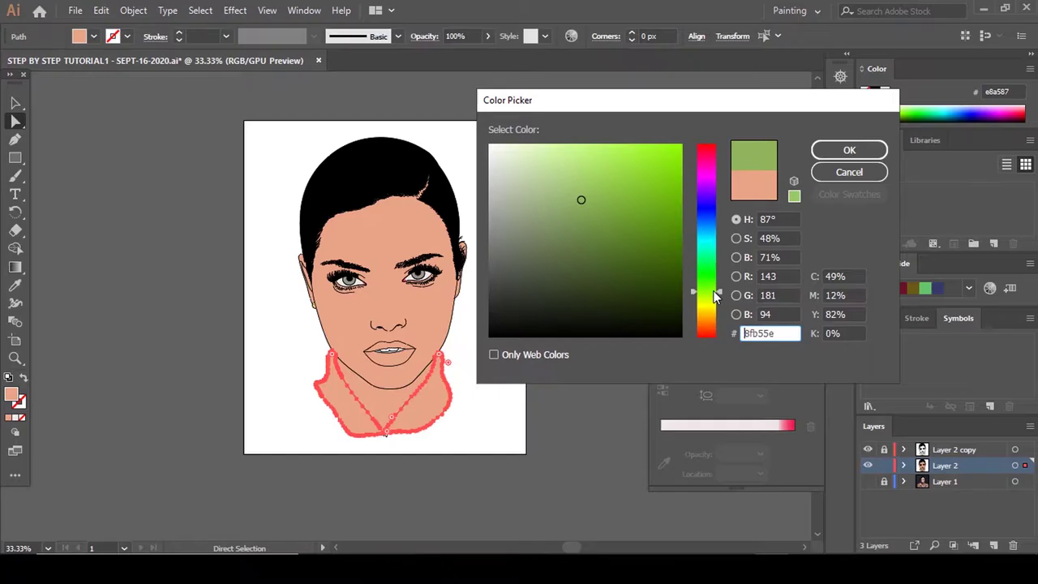
left_click_drag(717, 298, 716, 288)
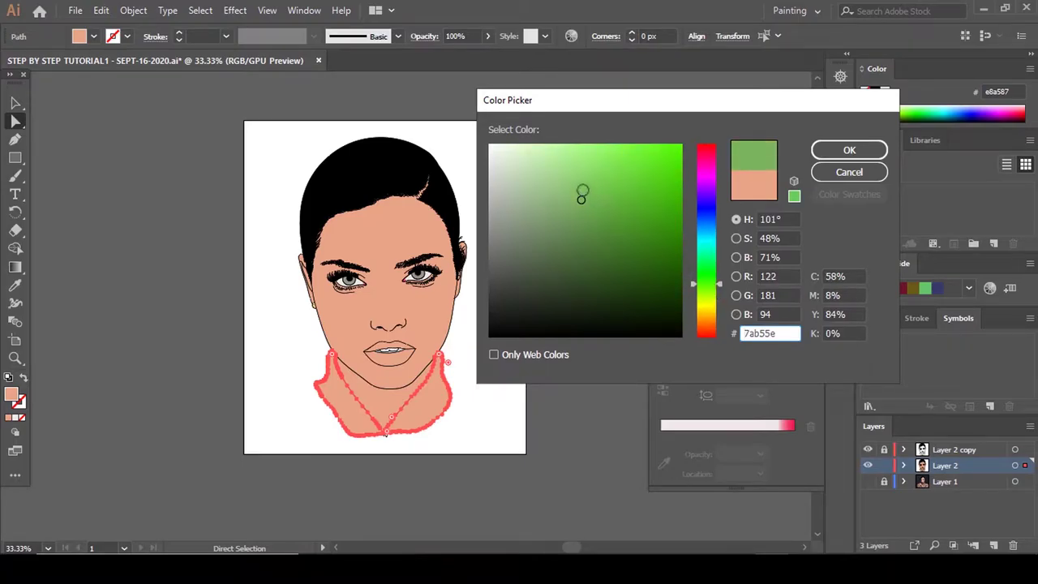
left_click(582, 189)
left_click(849, 151)
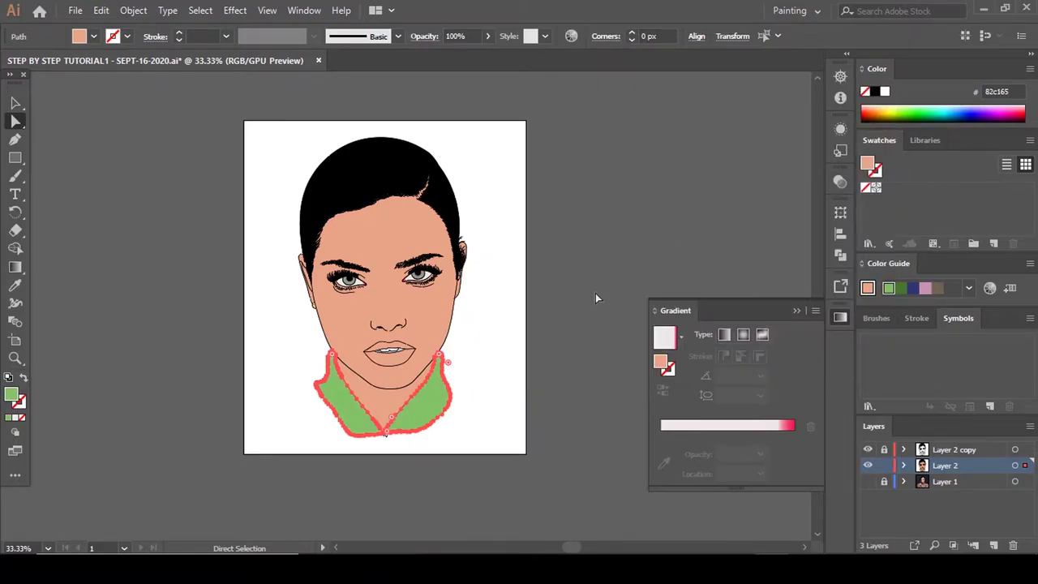
left_click(549, 366)
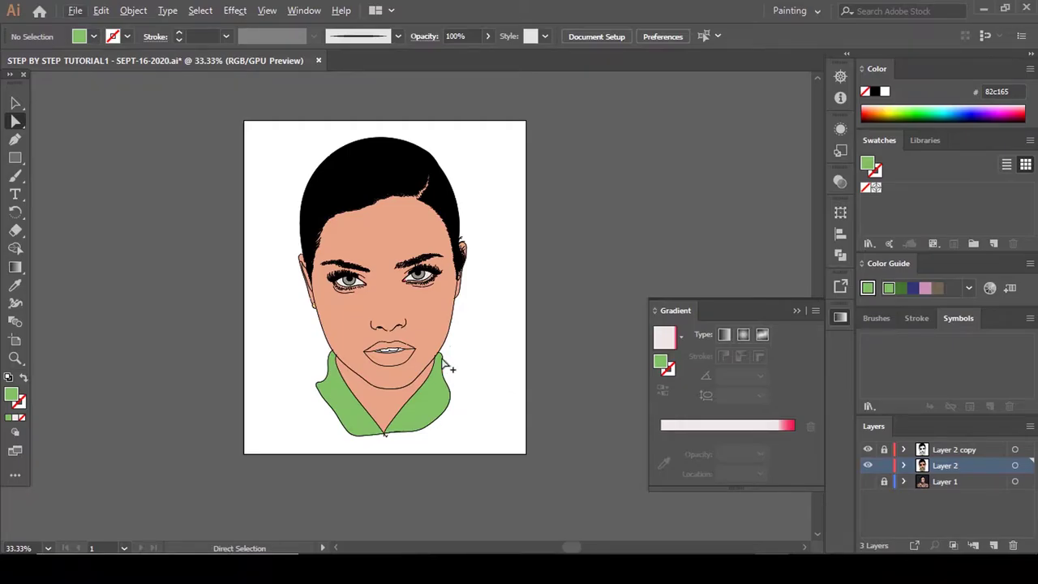
Change both collar halves to the more saturated green 77bf51 and deselect them.
scroll(448, 366, "up", 3)
scroll(424, 386, "down", 1)
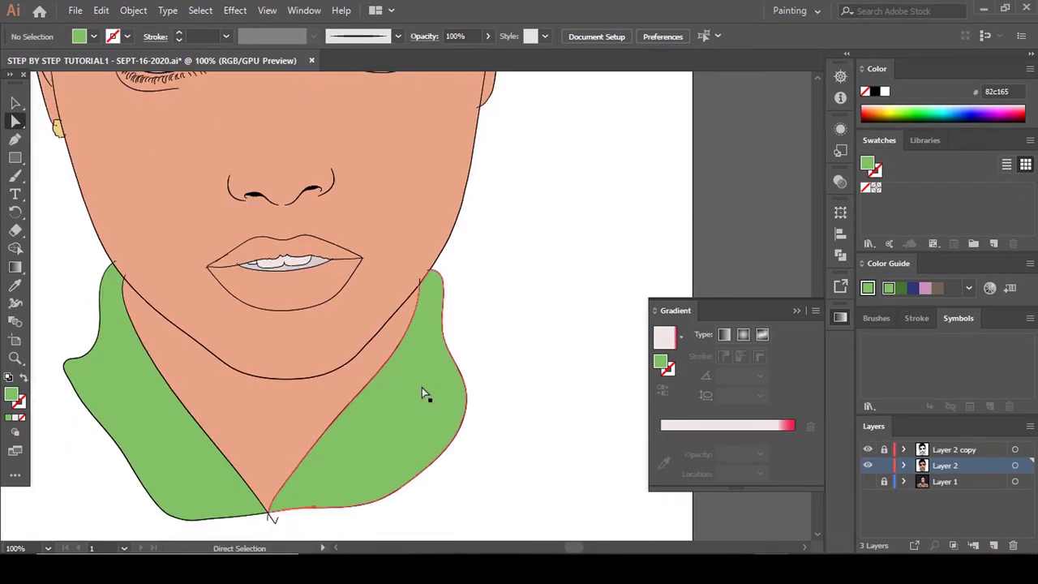
left_click(128, 419)
double_click(11, 395)
left_click_drag(591, 195, 601, 193)
left_click(850, 150)
left_click(586, 283)
scroll(560, 291, "down", 3)
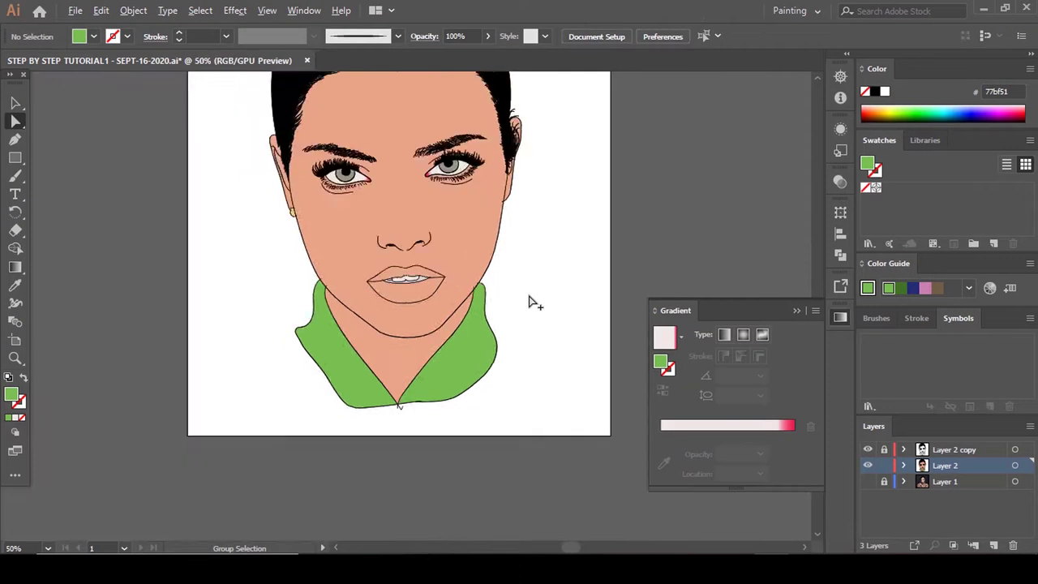
Fill the upper lip with the dark muted red b5635b.
scroll(487, 320, "up", 2)
scroll(459, 306, "up", 5)
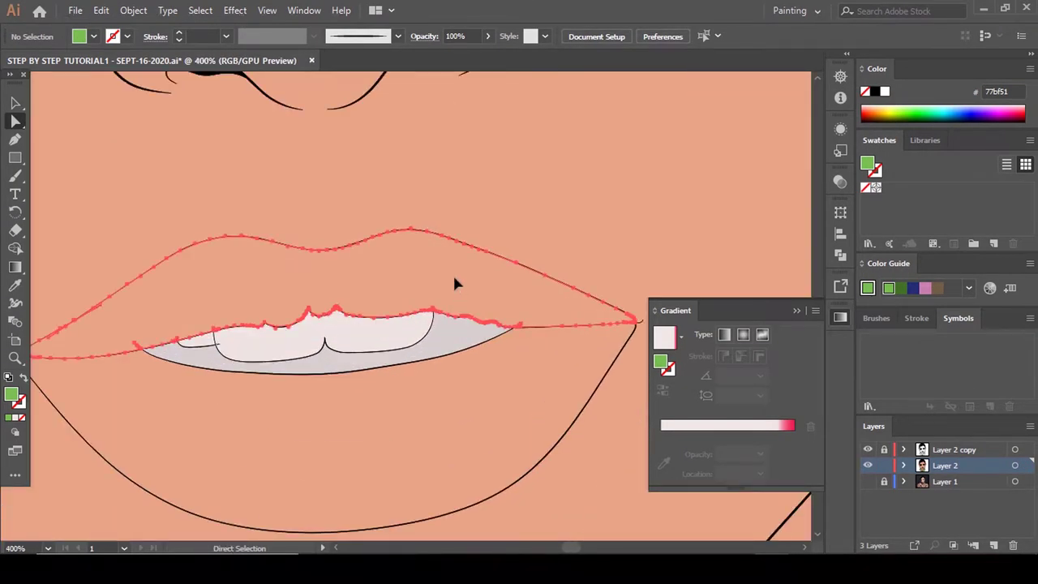
left_click(454, 283)
double_click(9, 396)
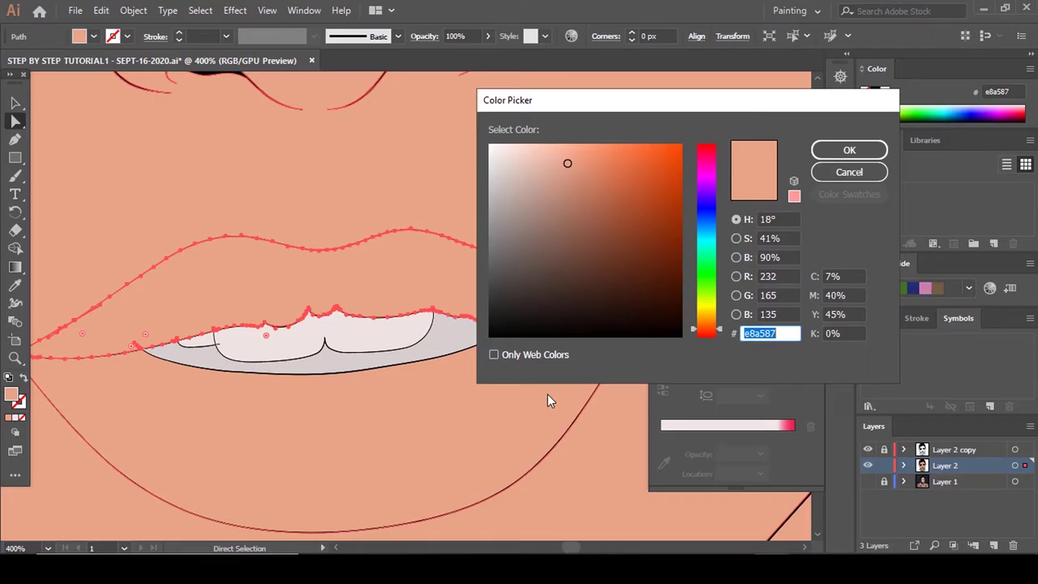
left_click(709, 331)
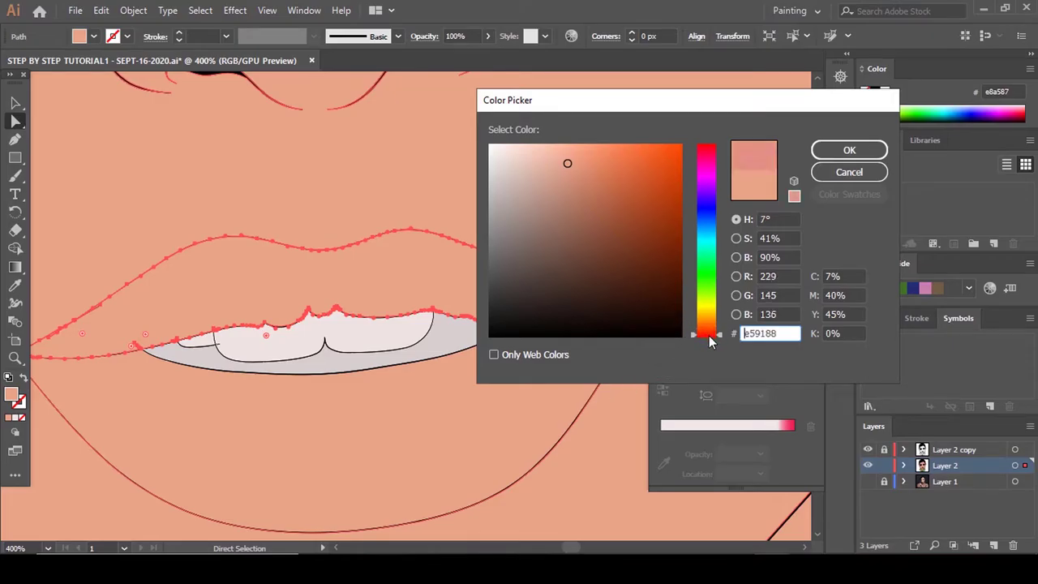
left_click(589, 197)
left_click(849, 150)
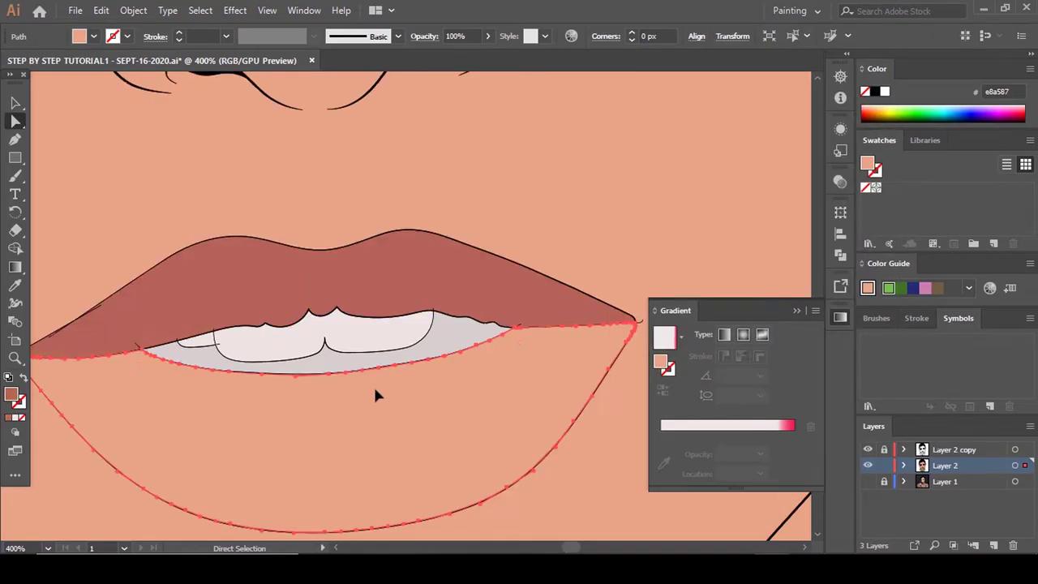
Fill the lower lip with the pink e58888 and deselect it.
double_click(13, 395)
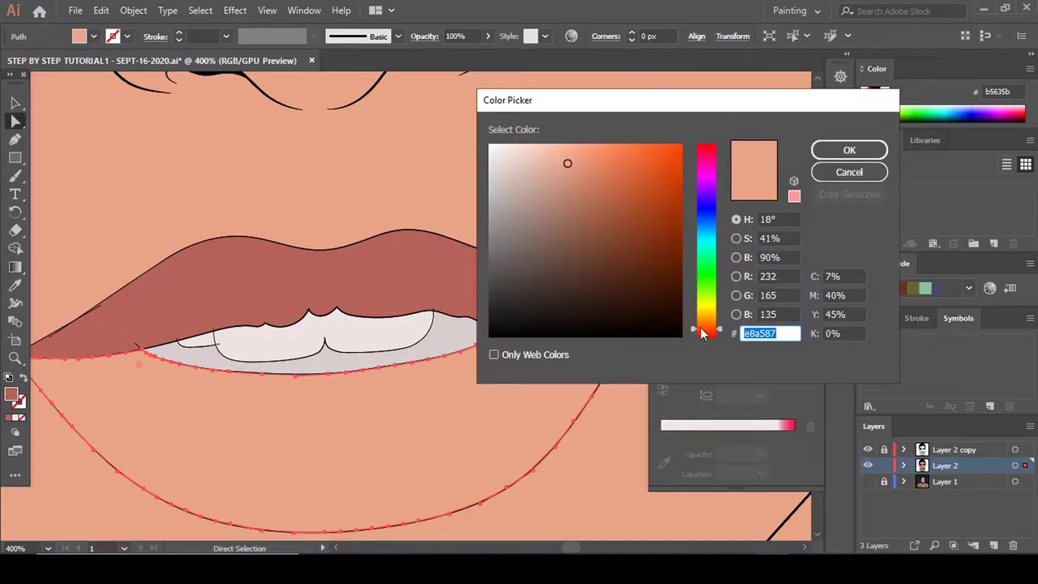
left_click_drag(703, 333, 703, 337)
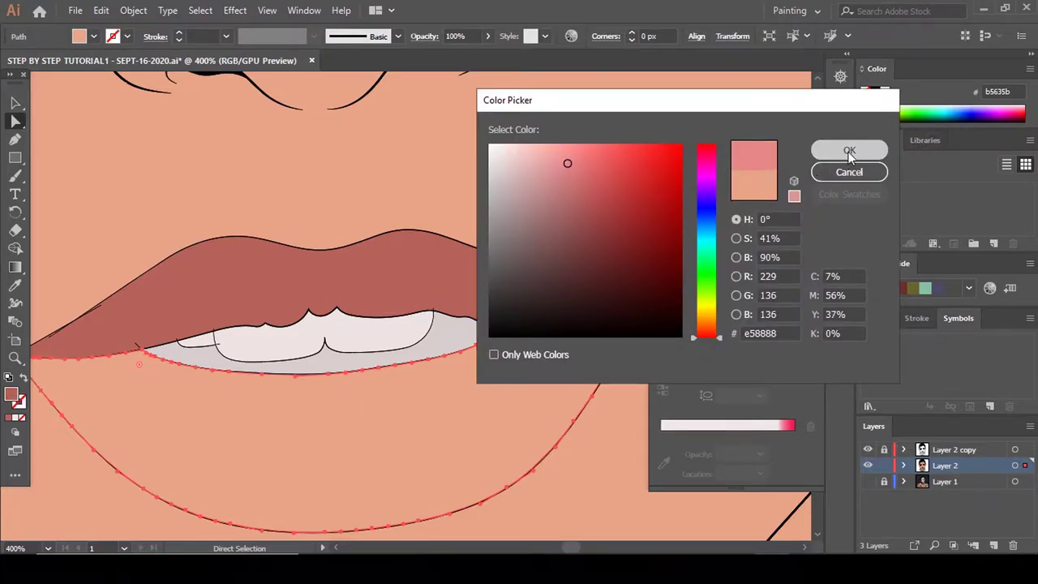
left_click(849, 150)
scroll(494, 256, "down", 6)
scroll(509, 277, "up", 4)
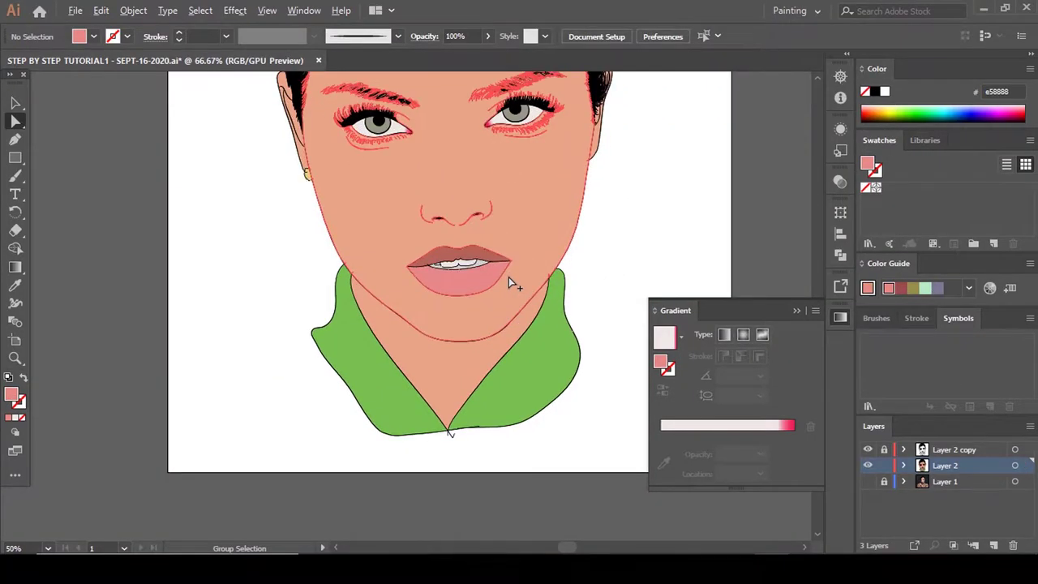
scroll(479, 348, "up", 5)
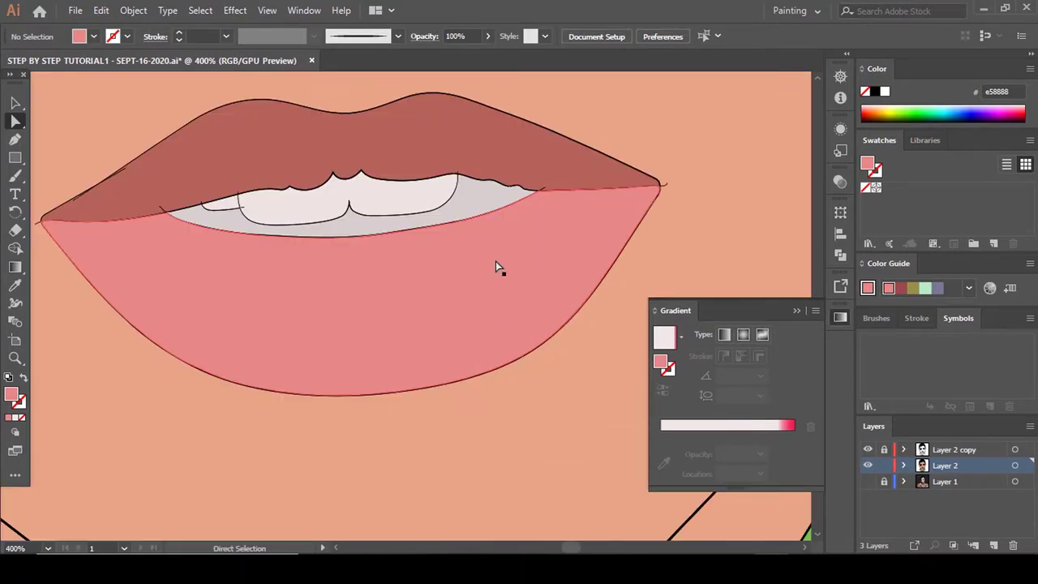
Change the upper lip's fill to the slightly more saturated red ba5a56.
left_click(476, 138)
double_click(13, 401)
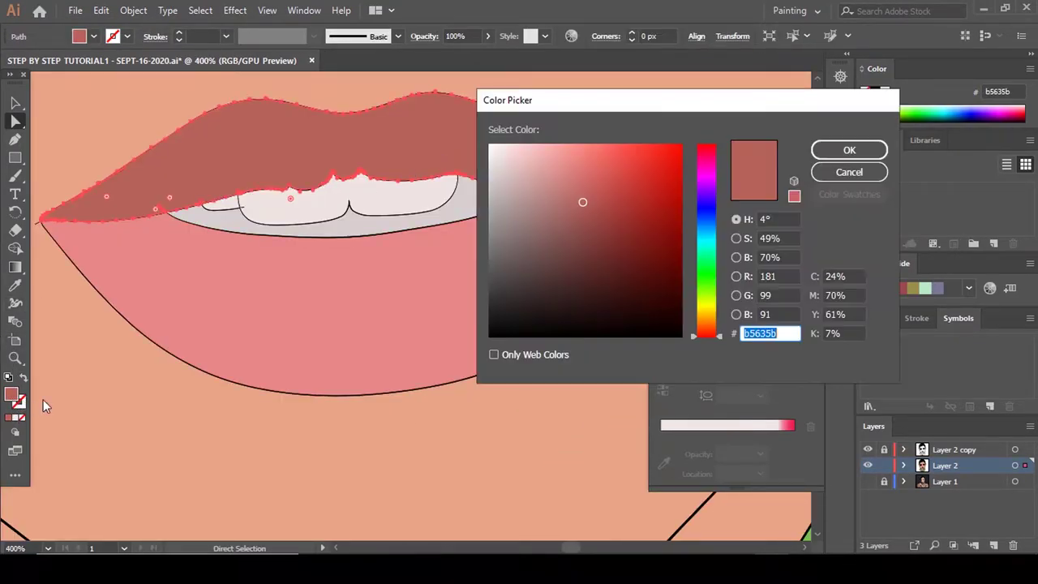
left_click_drag(588, 209, 593, 196)
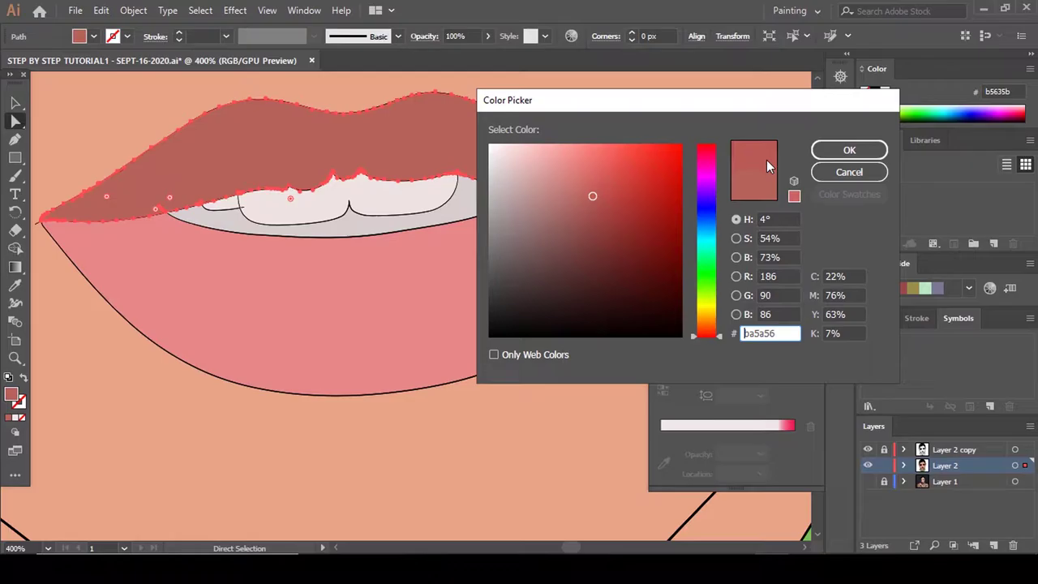
left_click(849, 150)
Try the duller pink db8d8d as the lower lip's fill and undo the change.
left_click(457, 283)
double_click(12, 401)
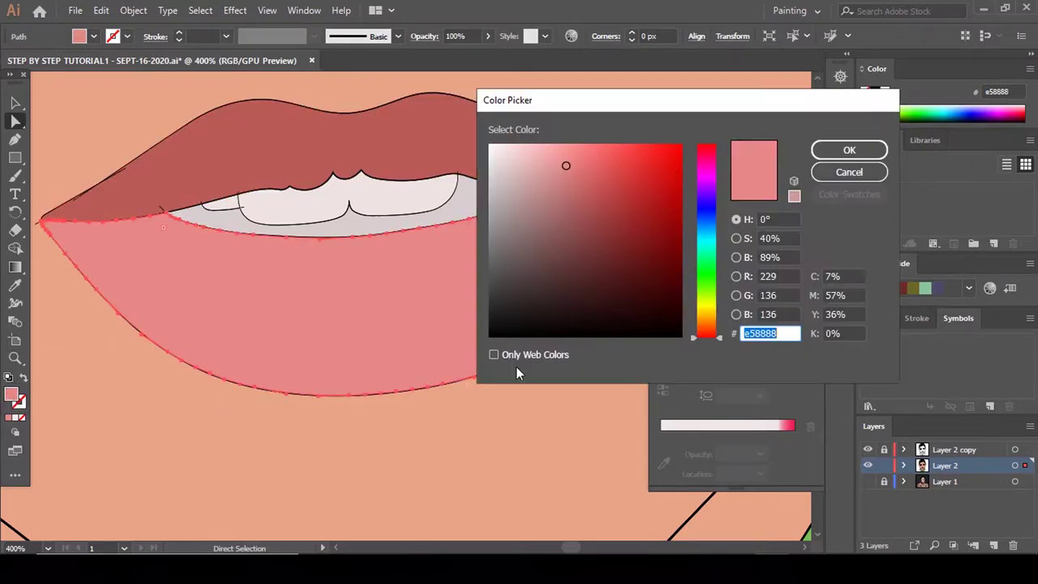
left_click(563, 167)
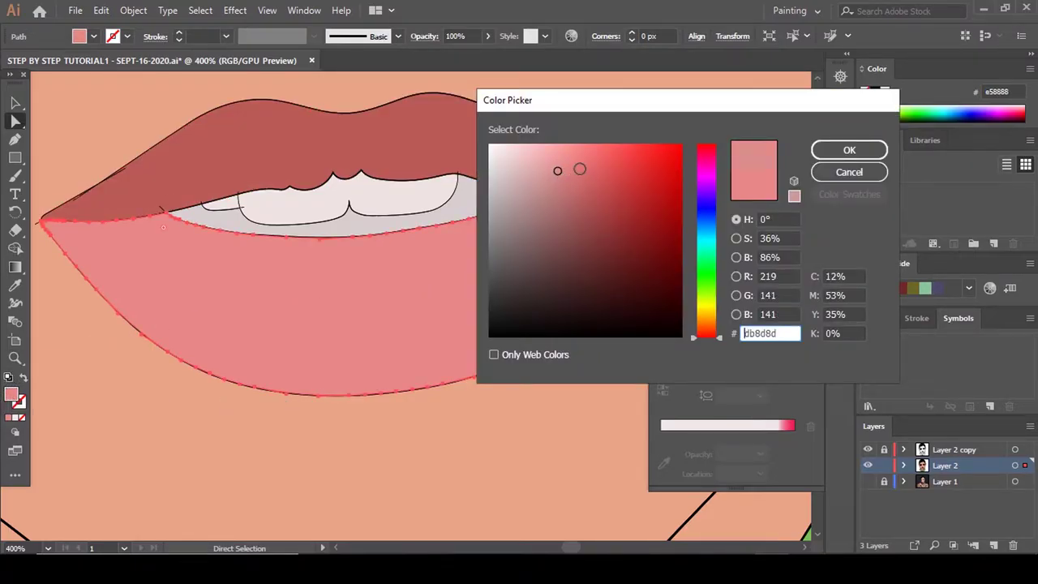
left_click(849, 150)
key("ctrl+1")
left_click(640, 255)
scroll(622, 289, "up", 1)
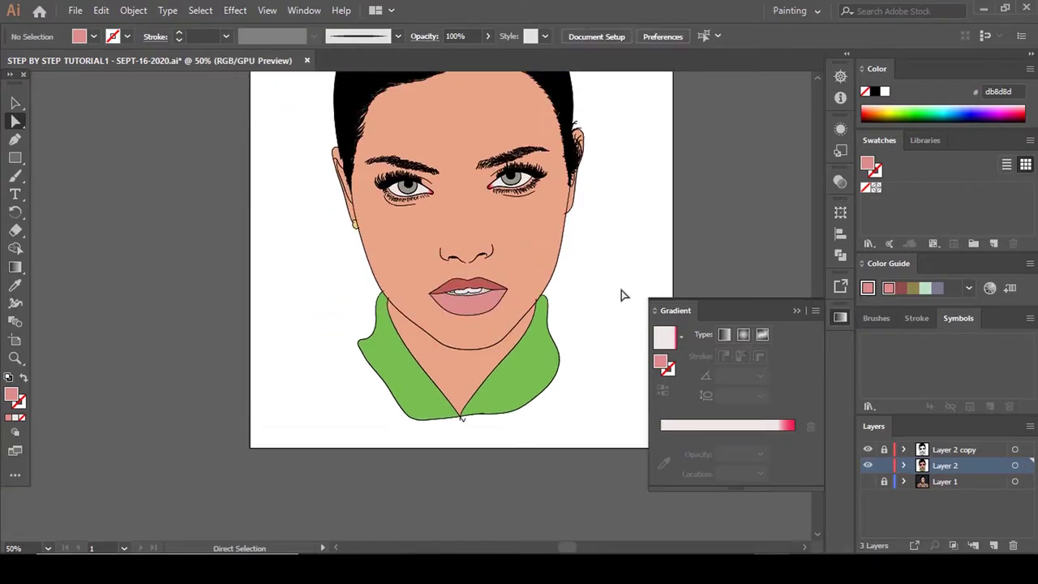
key("ctrl+z")
left_click(638, 290)
Lock Layer 2 and create a new layer directly above it, with the Gradient panel collapsed.
scroll(610, 333, "up", 2)
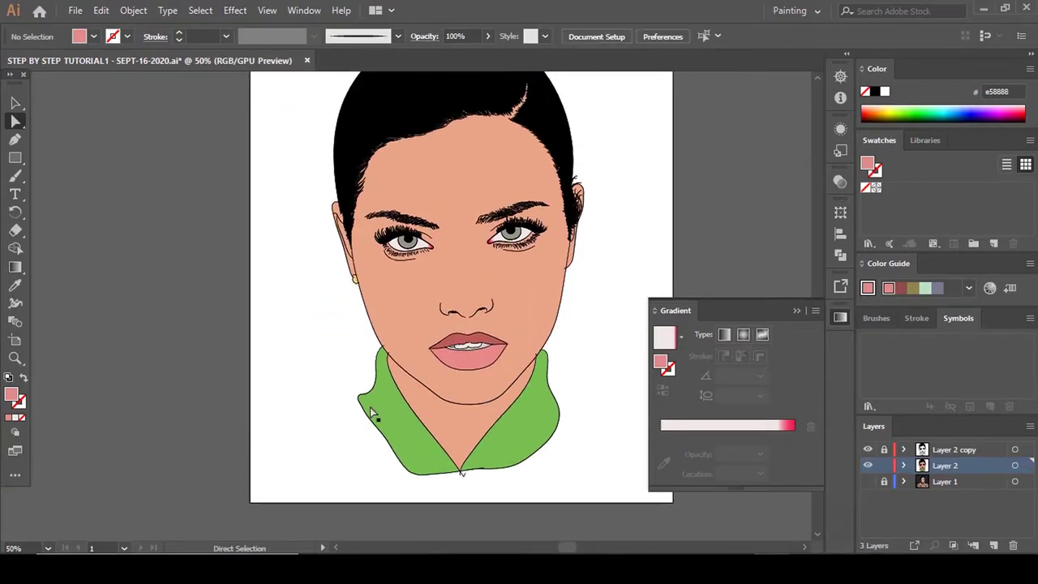
key("ctrl+minus")
left_click(838, 317)
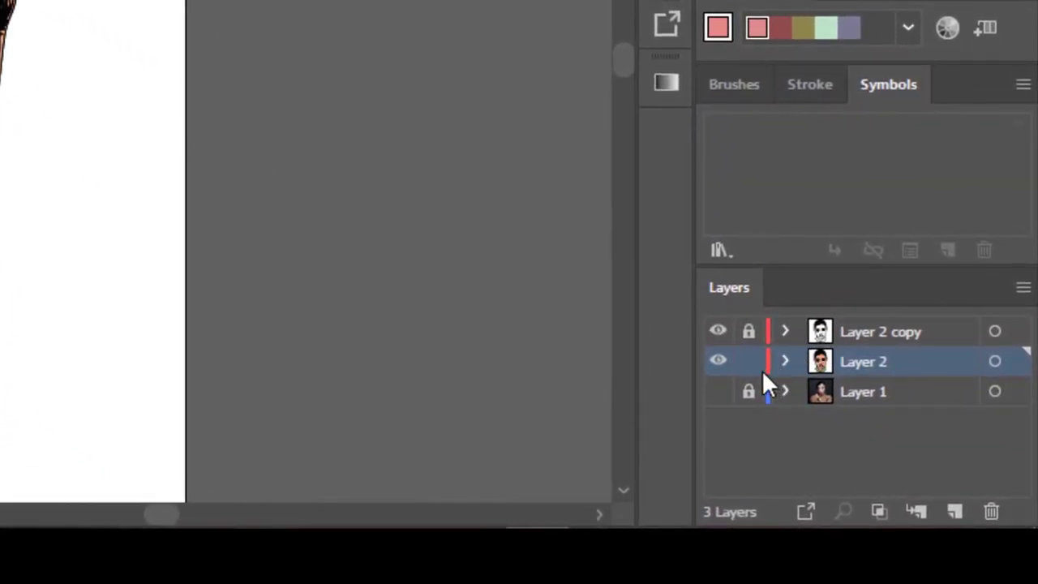
left_click(953, 512)
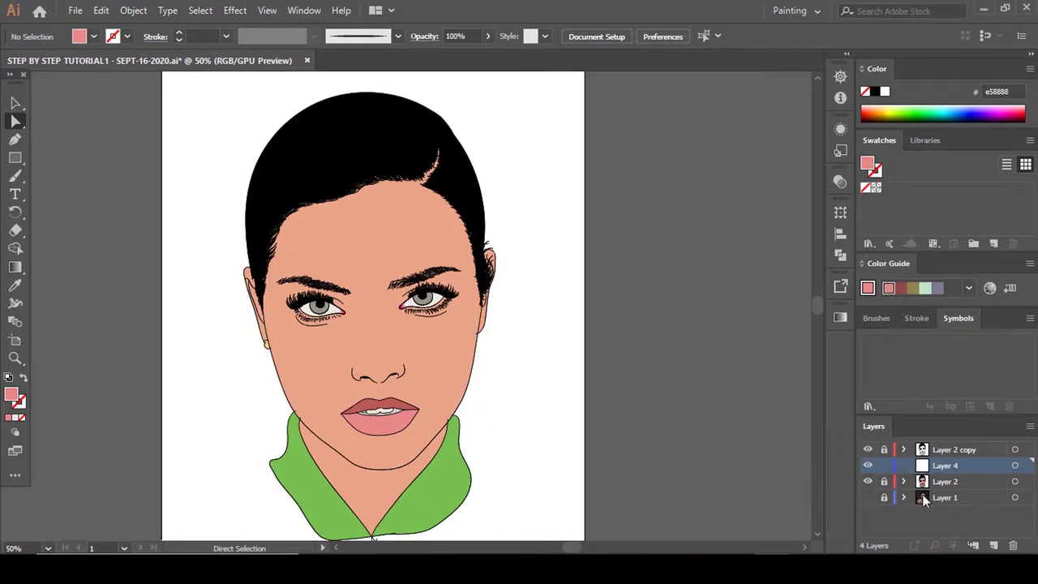
Set the Pencil tool's fill to the dark skin shade a06255, starting from the colour sampled from the face.
scroll(578, 476, "down", 2)
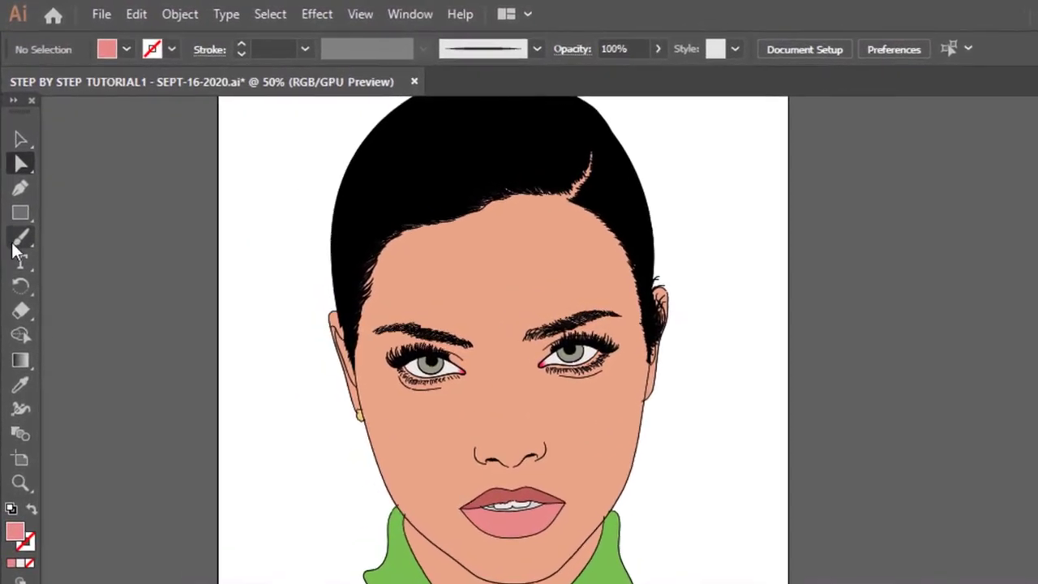
left_click(21, 172)
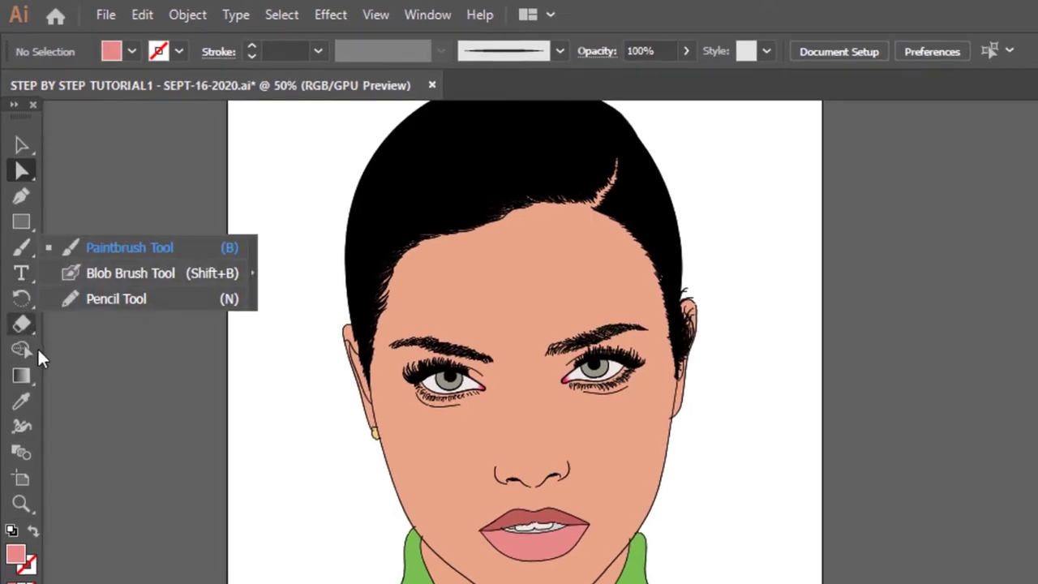
left_click(114, 299)
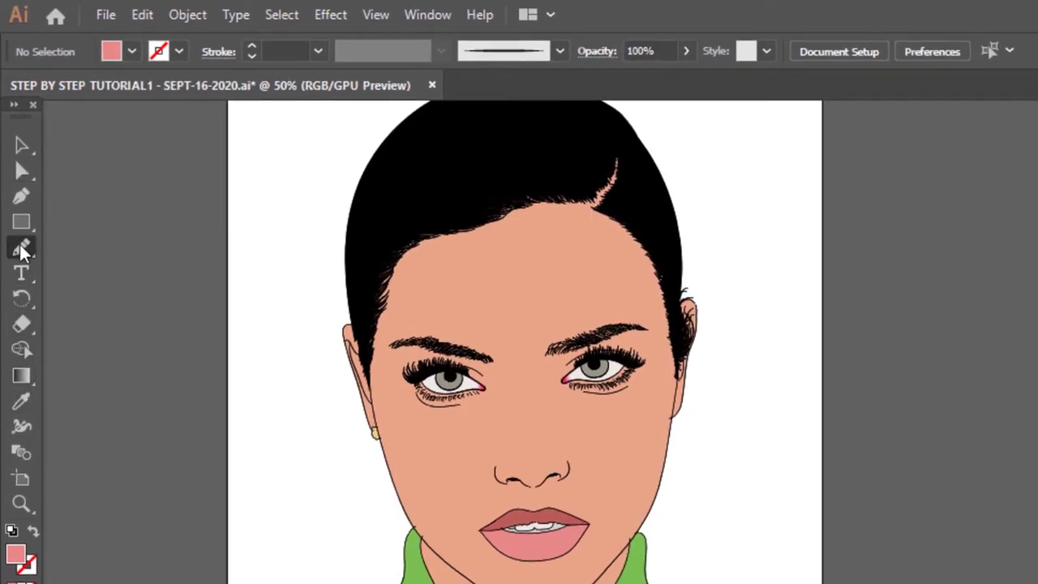
left_click(19, 399)
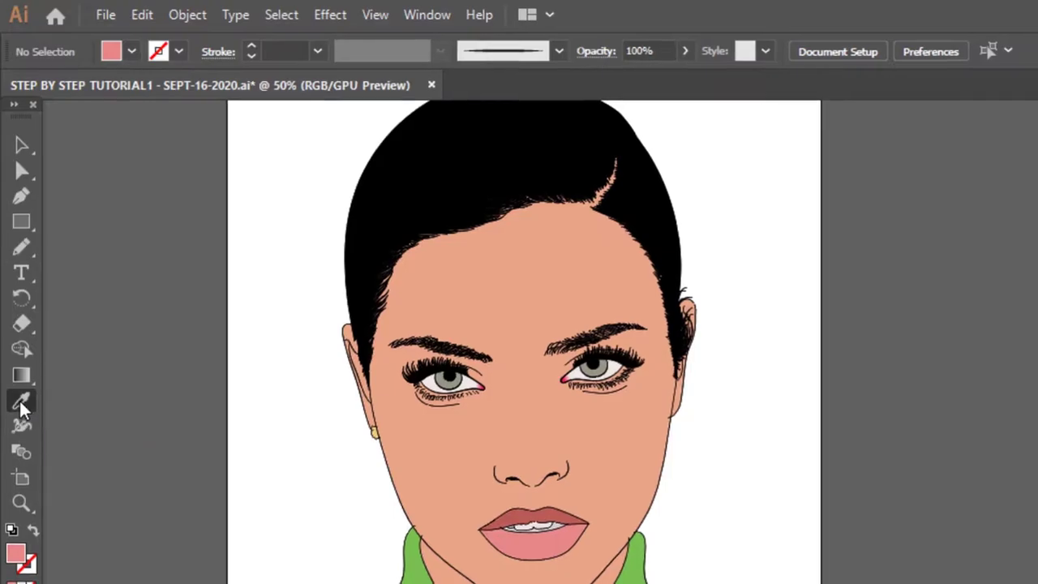
left_click(539, 438)
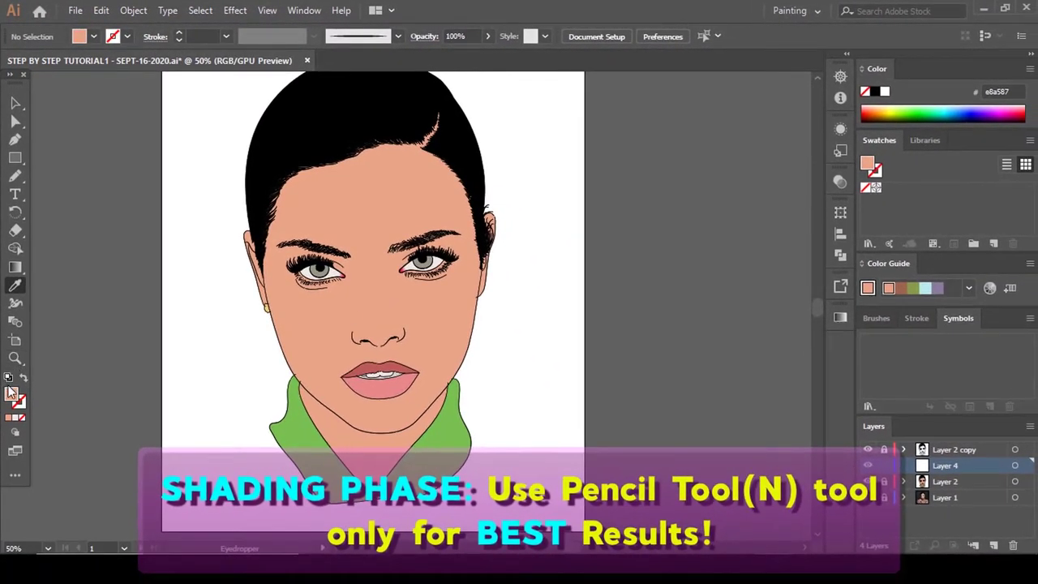
double_click(12, 395)
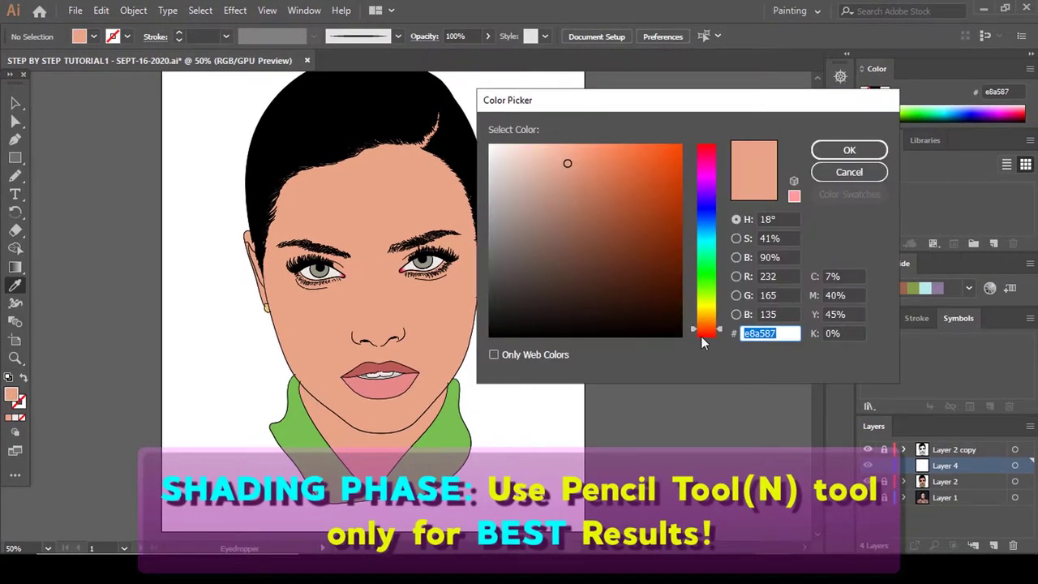
left_click_drag(710, 338, 703, 334)
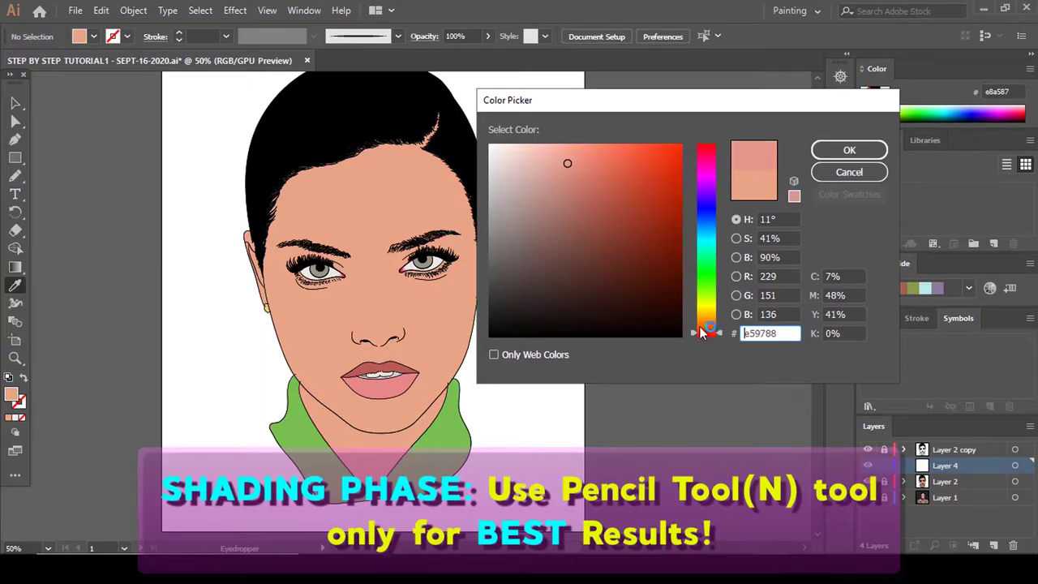
left_click_drag(583, 218, 579, 216)
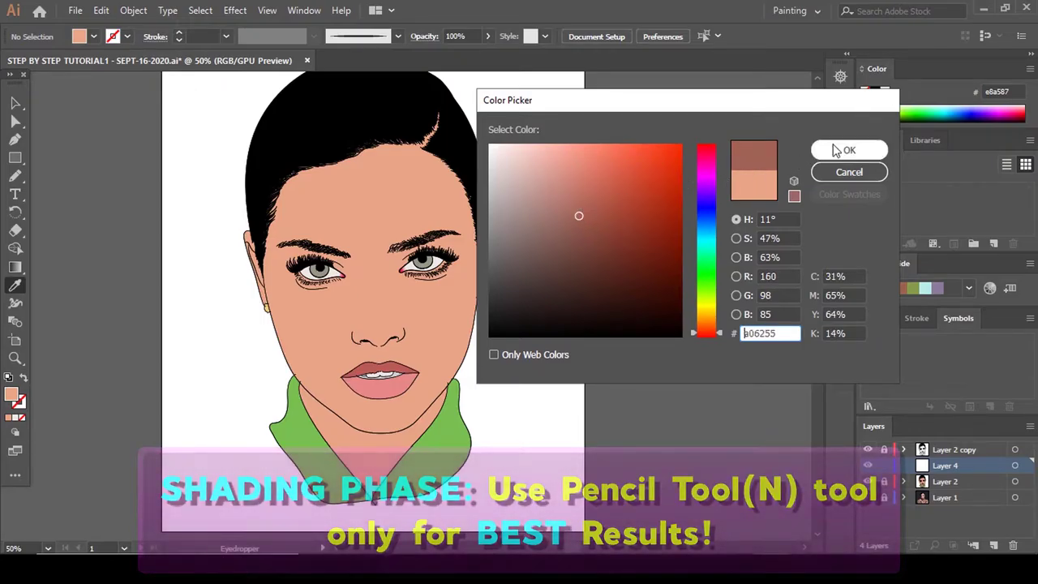
left_click(847, 150)
left_click(15, 178)
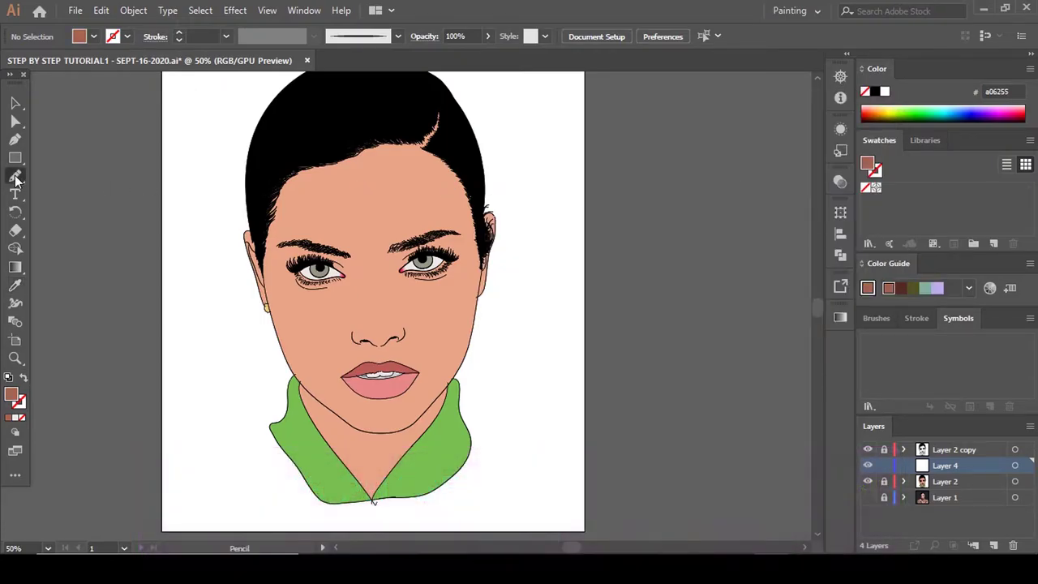
Show the reference photo on Layer 1 and hide the coloured Layer 2.
scroll(696, 357, "up", 1)
left_click(868, 497)
left_click(868, 481)
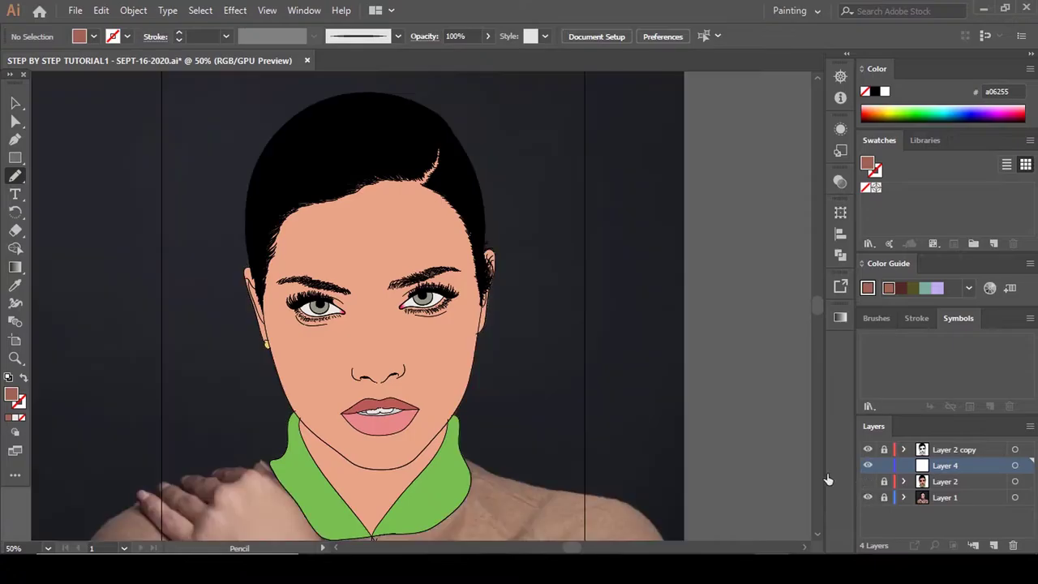
Draw a thin closed shading shape with the Pencil along the upper eyelid crease of the portrait's right-hand eye.
scroll(526, 298, "down", 2)
scroll(443, 214, "up", 3)
scroll(444, 227, "down", 2)
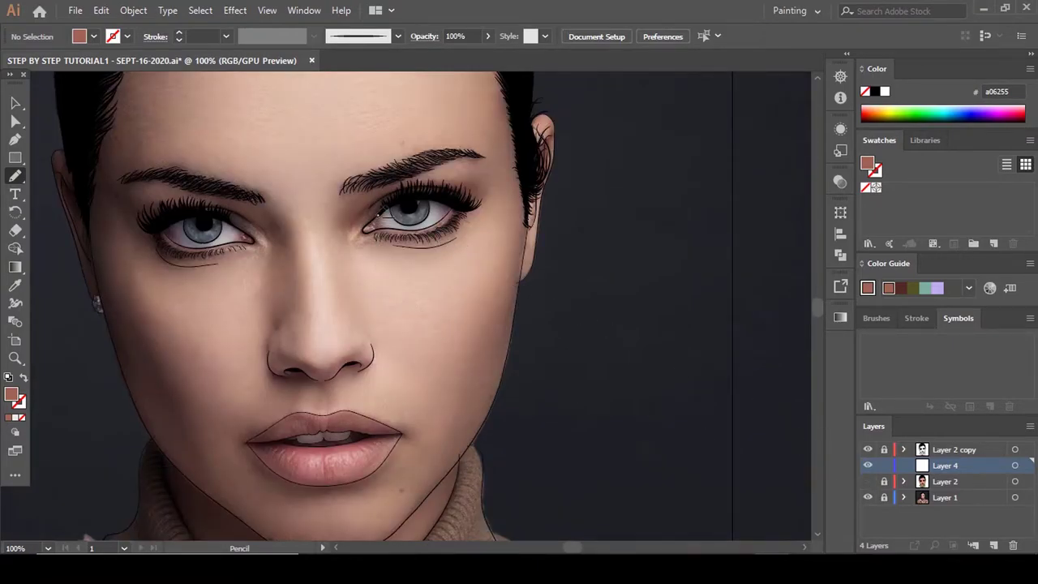
scroll(381, 213, "up", 2)
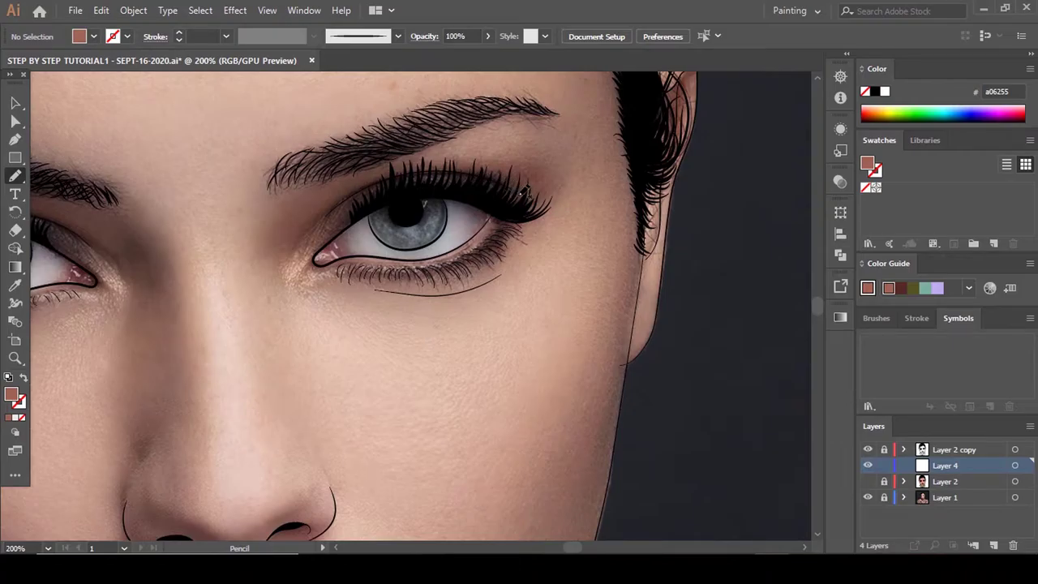
mouse_move(522, 194)
left_mouse_down()
mouse_move(458, 166)
mouse_move(400, 172)
mouse_move(335, 205)
mouse_move(322, 228)
mouse_move(410, 174)
left_mouse_up()
left_click_drag(492, 187, 530, 206)
Draw a filled crescent-shaped shadow along the crease below the right-hand eye and deselect it.
scroll(438, 266, "down", 1)
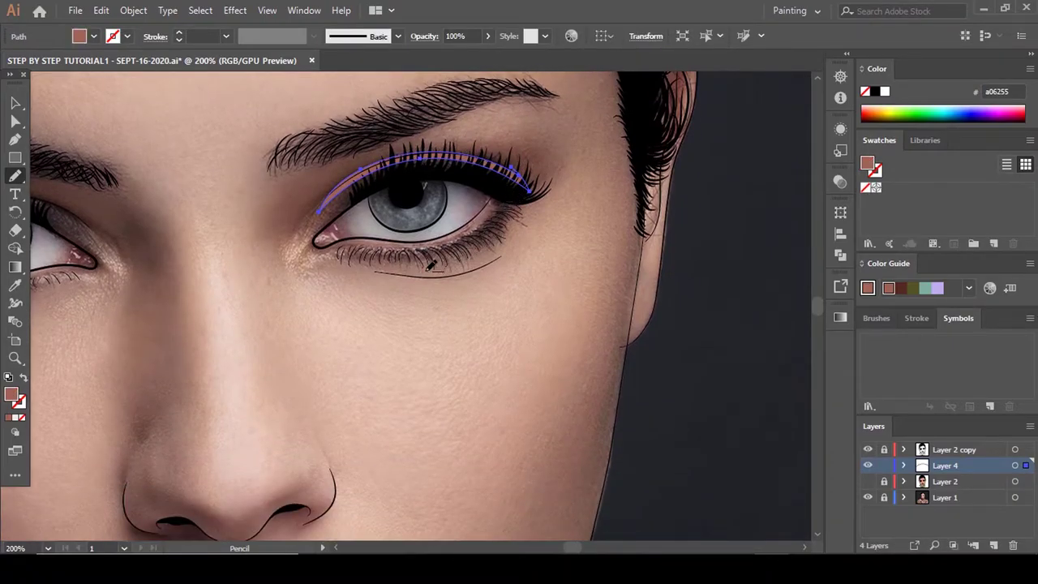
scroll(422, 272, "up", 2)
mouse_move(312, 271)
left_mouse_down()
mouse_move(457, 271)
mouse_move(529, 254)
mouse_move(600, 212)
mouse_move(631, 141)
mouse_move(599, 233)
mouse_move(559, 260)
mouse_move(469, 282)
mouse_move(356, 276)
left_mouse_up()
scroll(372, 272, "up", 3)
key("comma")
scroll(487, 298, "up", 3)
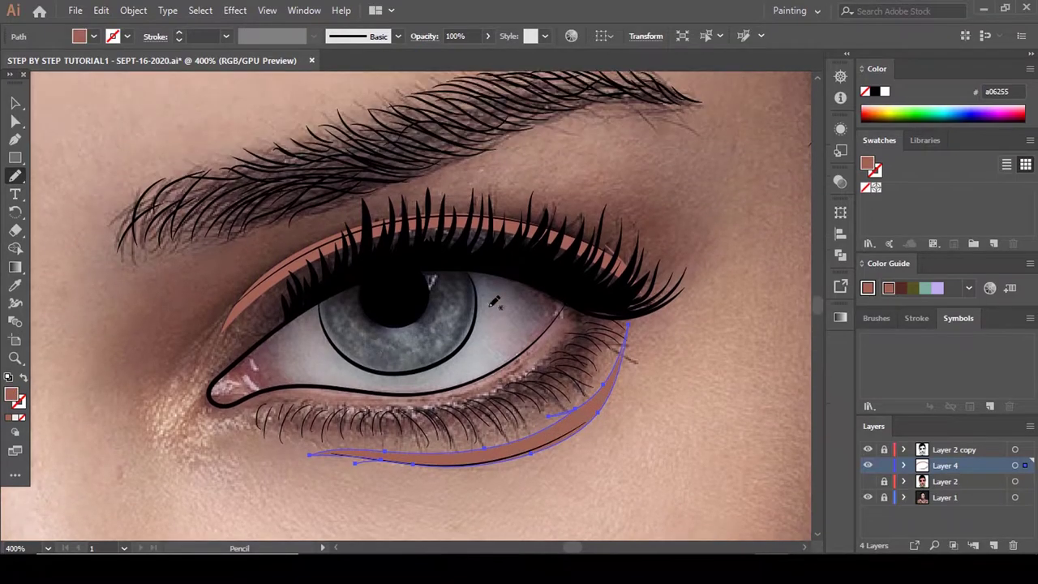
key("a")
left_click(511, 329)
scroll(504, 335, "down", 2)
double_click(14, 175)
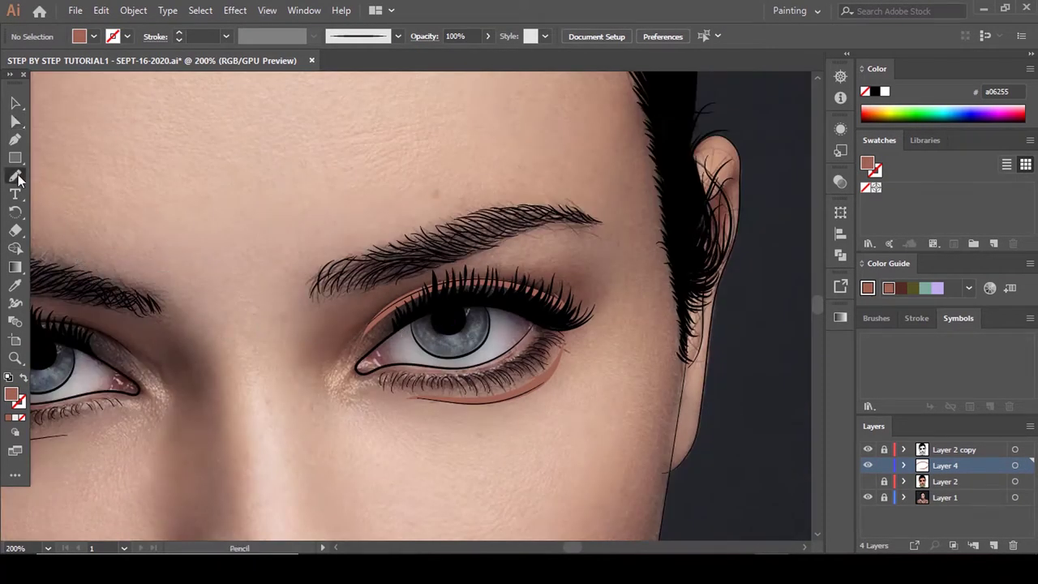
left_click(530, 396)
Show Layer 2 and change both shading shapes around the right-hand eye to the darker brown 874d44.
key("ctrl+minus")
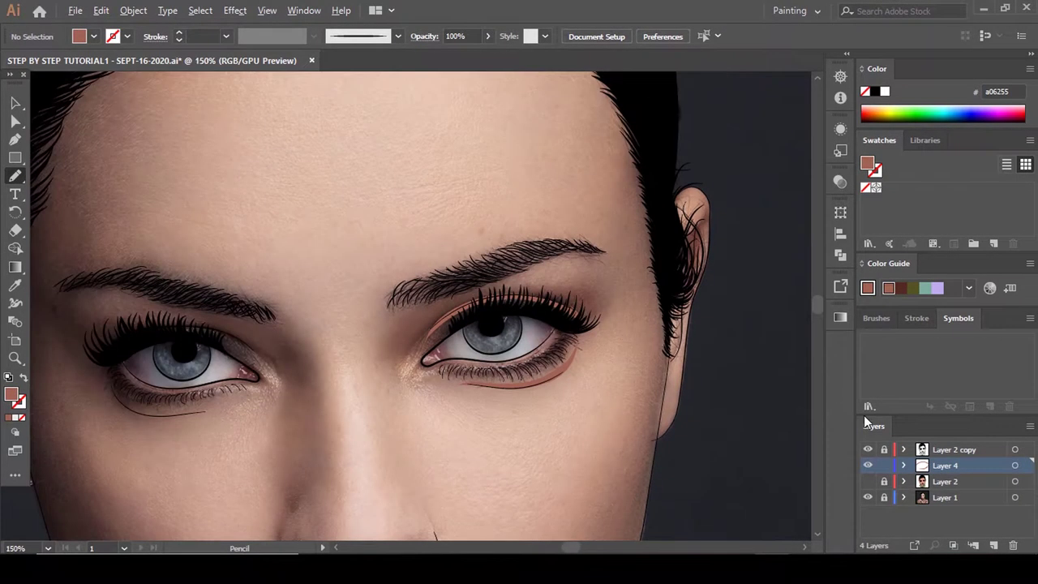
left_click(868, 481)
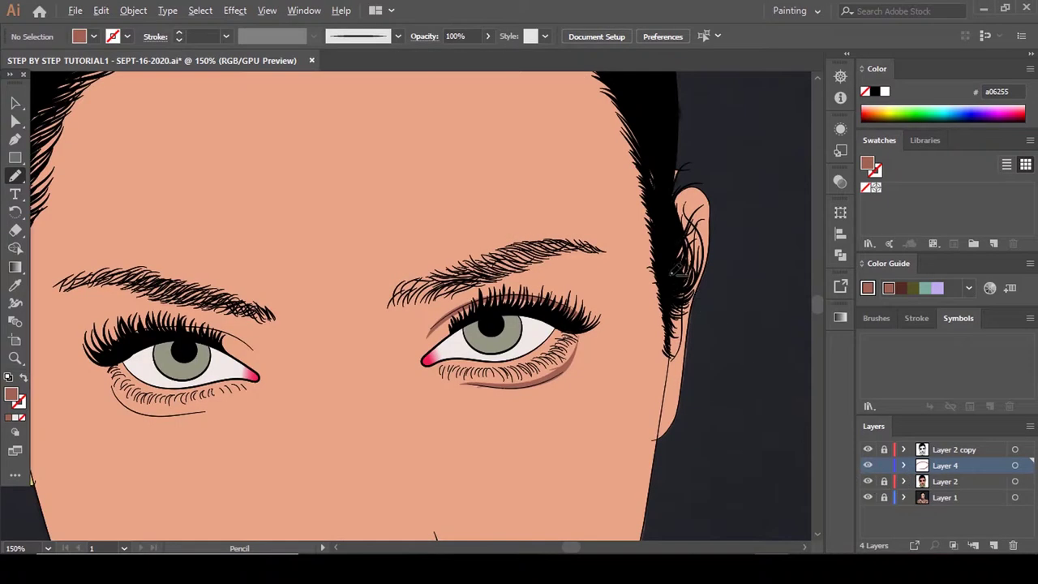
scroll(666, 274, "down", 2)
scroll(667, 325, "up", 1)
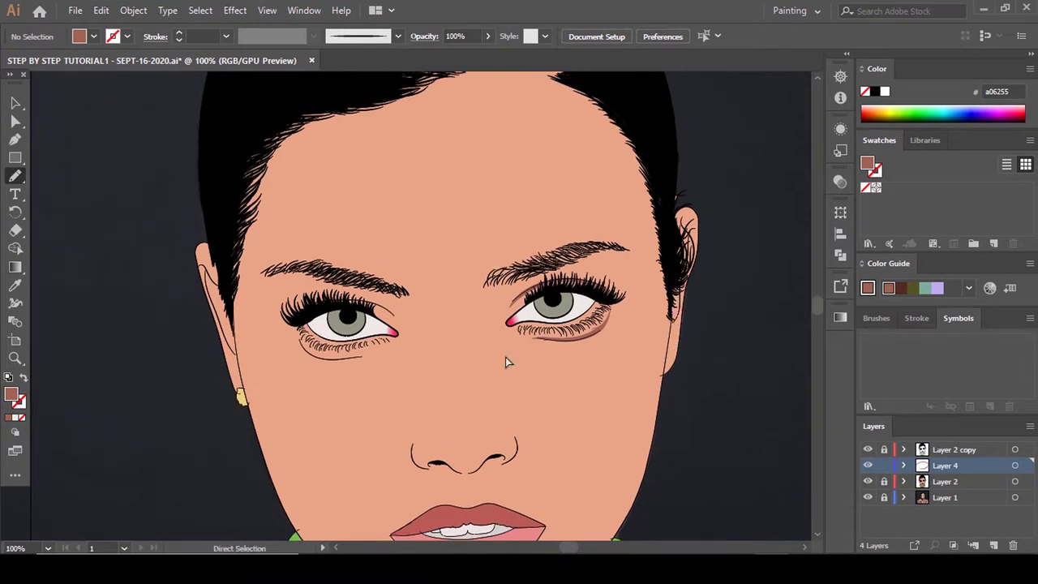
left_click(603, 332, "ctrl")
double_click(14, 397)
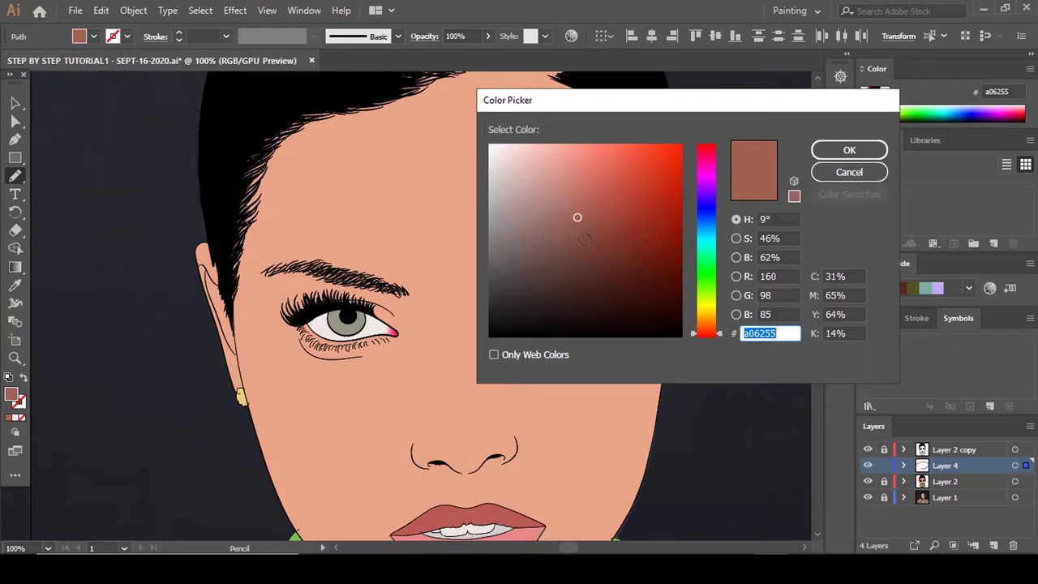
type("874d44")
left_click(849, 152)
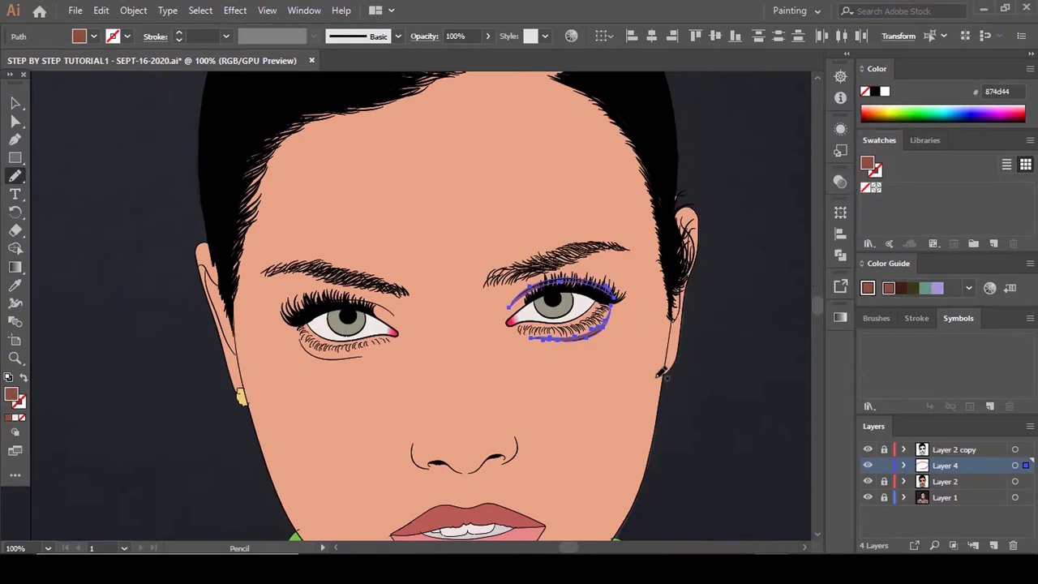
left_click(628, 381, "ctrl")
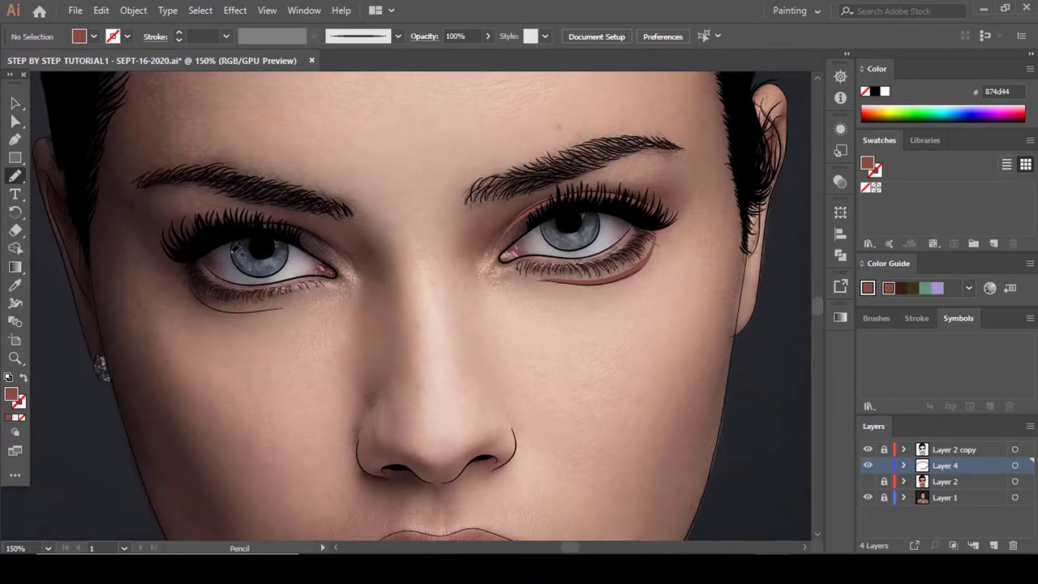
With Layer 2 hidden, draw a filled shading shape along the upper eyelid crease of the left-hand eye.
scroll(233, 248, "up", 2)
mouse_move(134, 252)
left_mouse_down()
mouse_move(168, 227)
mouse_move(236, 203)
mouse_move(334, 194)
left_mouse_up()
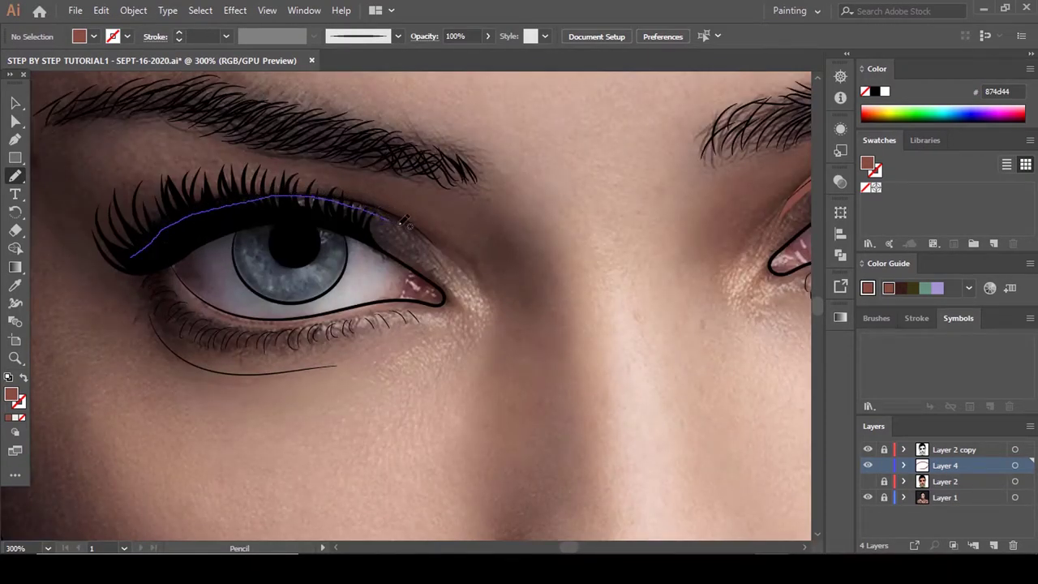
mouse_move(403, 219)
left_mouse_down()
mouse_move(434, 241)
mouse_move(367, 203)
mouse_move(293, 191)
mouse_move(219, 198)
mouse_move(150, 231)
mouse_move(132, 254)
left_mouse_up()
scroll(134, 251, "up", 3)
scroll(200, 212, "down", 2)
key("comma")
Draw a closed crescent-shaped shadow along the crease below the left-hand eye.
scroll(178, 285, "down", 3)
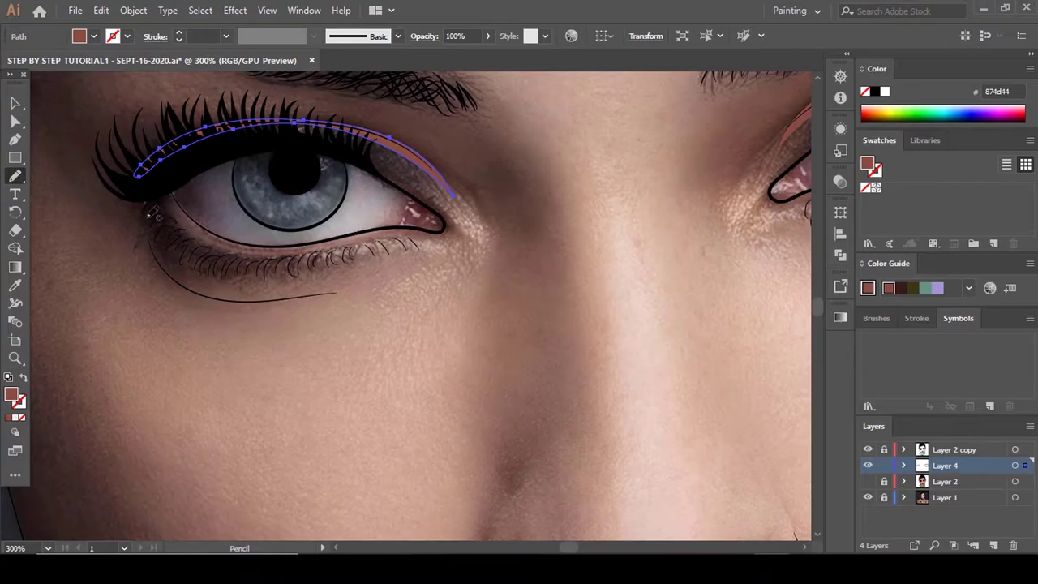
left_click_drag(146, 204, 172, 257)
mouse_move(288, 292)
left_mouse_down()
mouse_move(347, 290)
mouse_move(265, 299)
left_mouse_up()
mouse_move(198, 286)
left_mouse_down()
mouse_move(153, 254)
mouse_move(143, 188)
left_mouse_up()
scroll(150, 199, "up", 3)
Draw a thin filled shading shape around the inner corner of the left-hand eye.
scroll(161, 209, "down", 2)
scroll(457, 247, "up", 2)
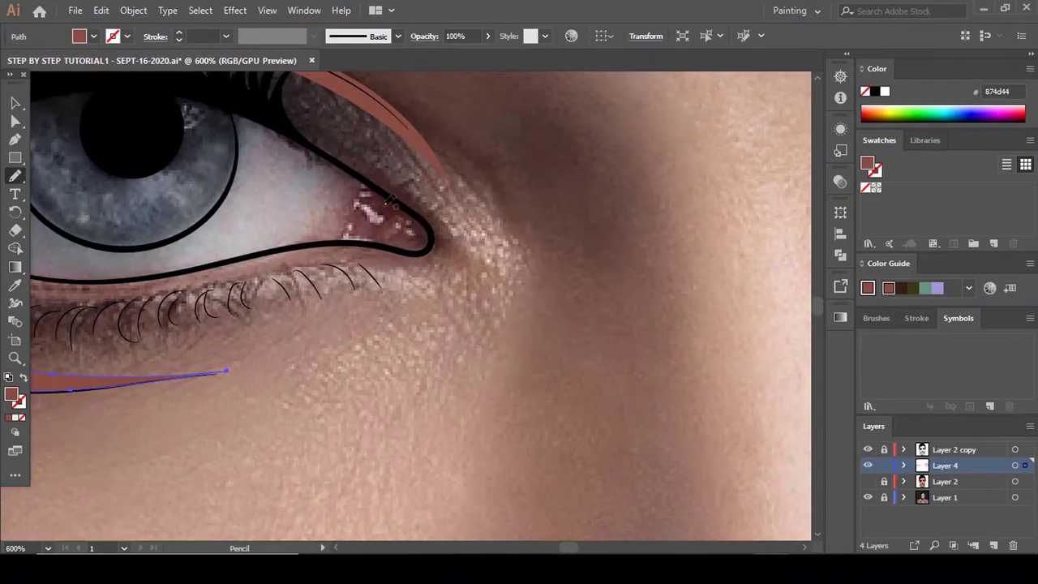
mouse_move(395, 193)
left_mouse_down()
mouse_move(429, 229)
mouse_move(426, 258)
mouse_move(345, 238)
left_mouse_up()
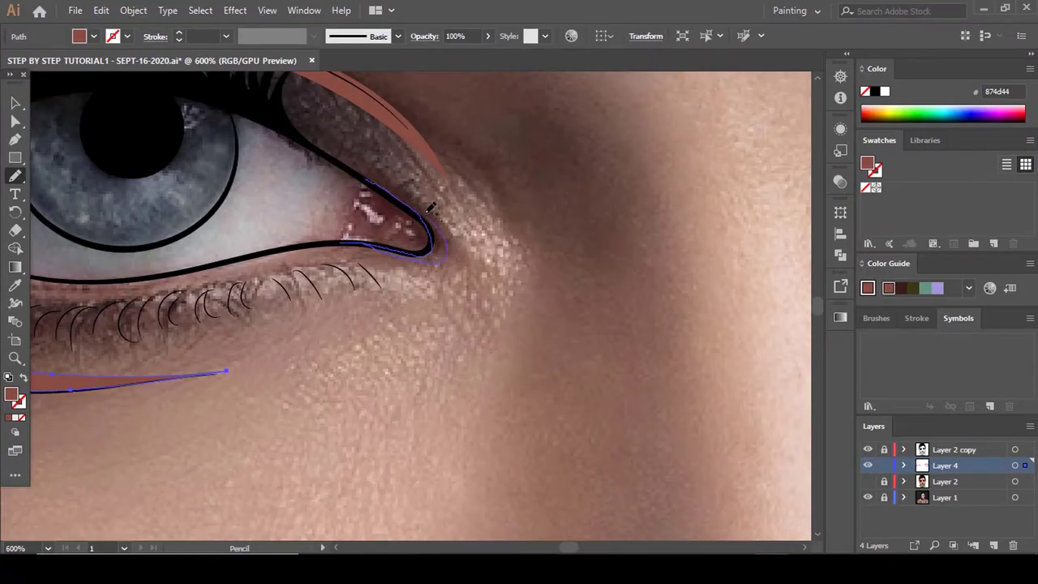
mouse_move(378, 166)
left_mouse_down()
mouse_move(257, 81)
mouse_move(285, 117)
mouse_move(369, 180)
left_mouse_up()
scroll(371, 182, "up", 3)
key("comma")
Draw a thin filled shading shape around the inner corner of the right-hand eye.
scroll(380, 184, "down", 6)
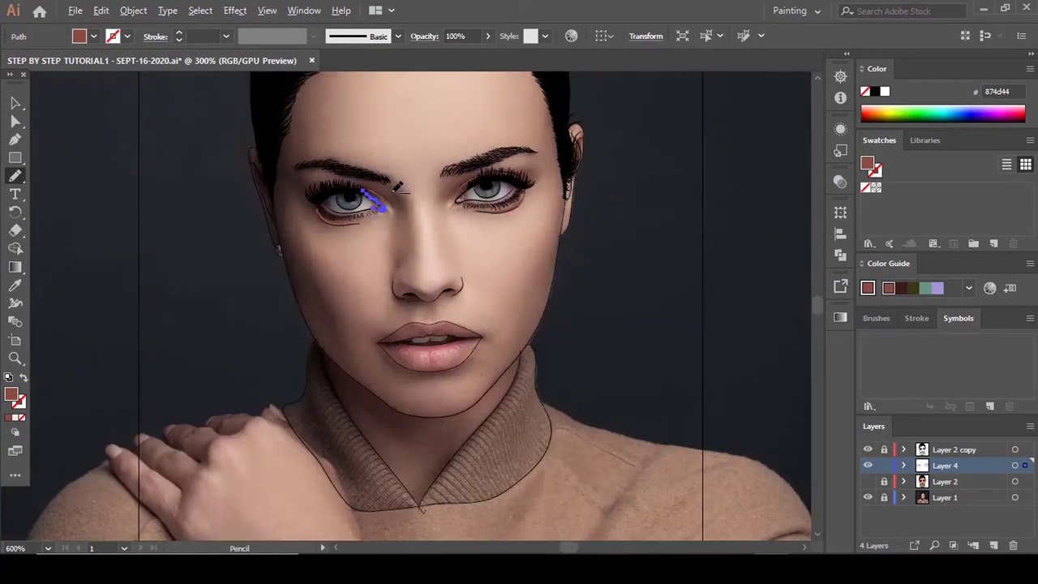
scroll(460, 192, "up", 3)
scroll(475, 226, "up", 3)
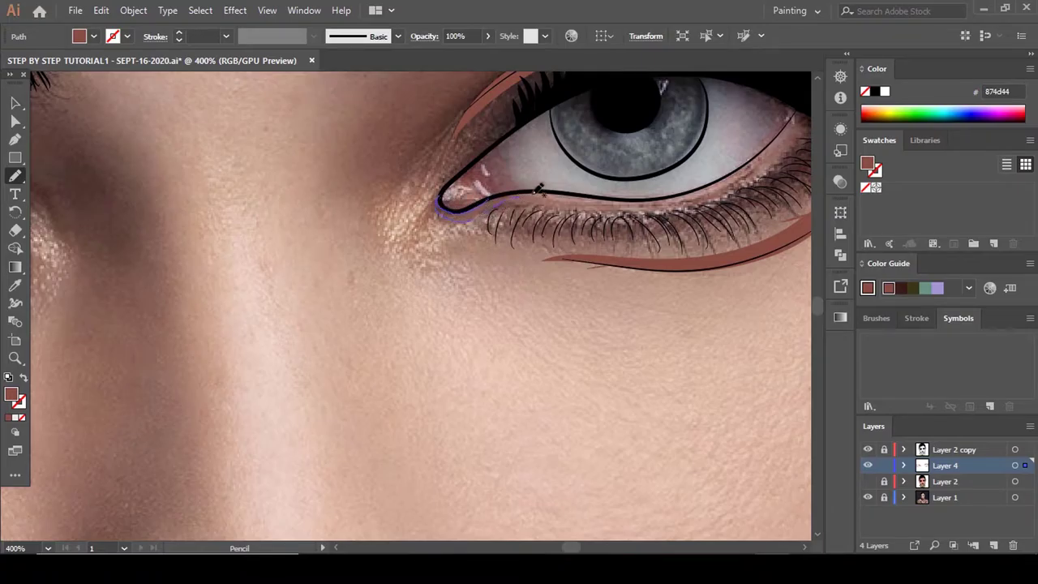
scroll(481, 199, "up", 5)
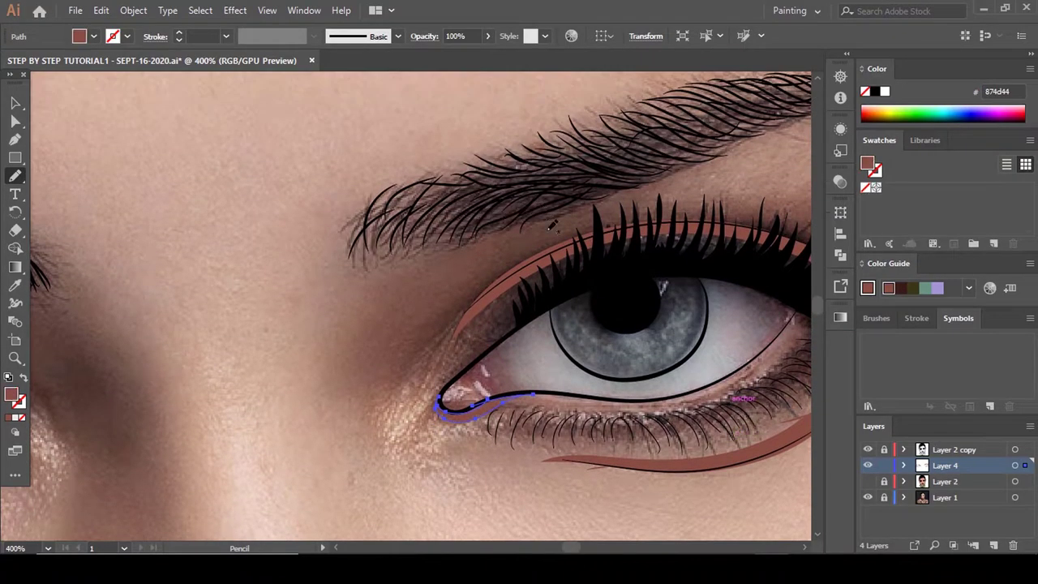
Draw an additional filled shading shape along the inner part of the right-hand eye's upper eyelid crease.
mouse_move(659, 253)
left_mouse_down()
mouse_move(578, 271)
mouse_move(592, 252)
mouse_move(473, 344)
left_mouse_up()
left_click_drag(531, 315, 658, 257)
scroll(659, 258, "up", 2)
key("comma")
scroll(448, 256, "down", 2)
key("a")
left_click(449, 256)
scroll(449, 255, "down", 4)
scroll(409, 288, "up", 3)
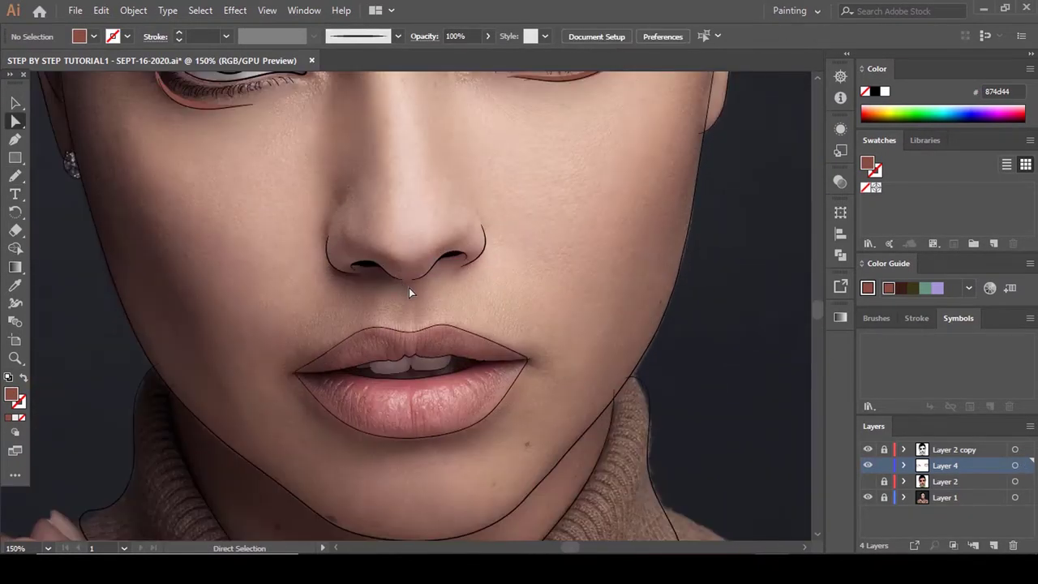
Draw a filled shadow shape along the underside of the nose, around both nostrils and the tip, and compare it with Layer 2.
key("n")
left_click_drag(264, 326, 324, 309)
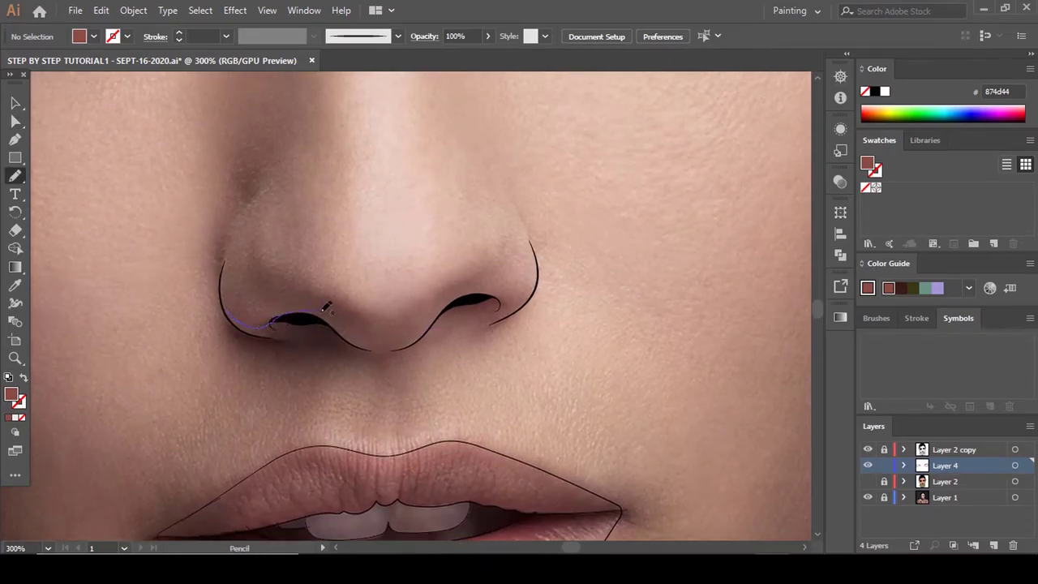
mouse_move(453, 299)
left_mouse_down()
mouse_move(486, 288)
mouse_move(524, 296)
mouse_move(496, 321)
left_mouse_up()
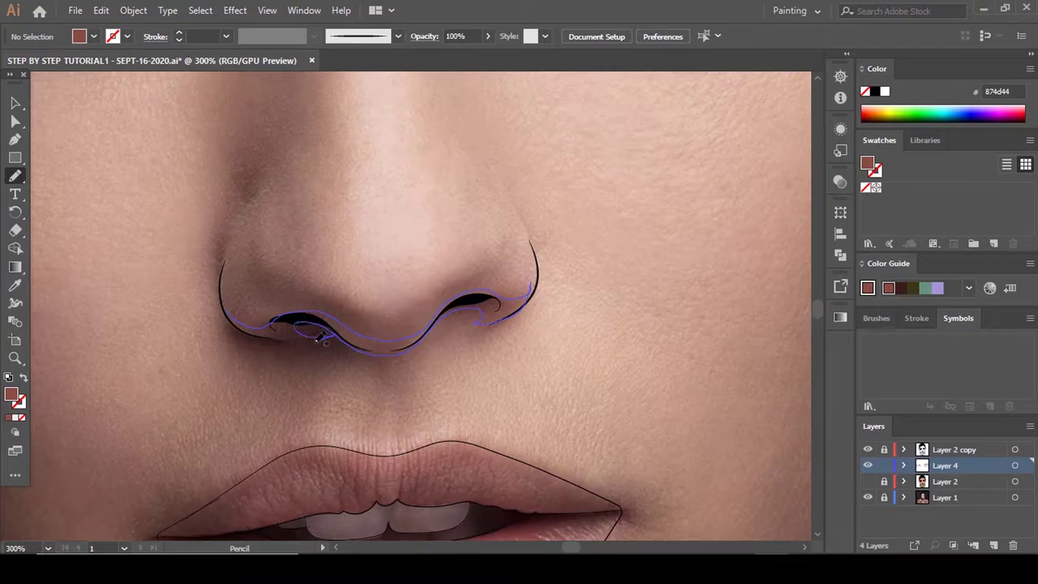
left_click_drag(234, 326, 222, 293)
scroll(241, 309, "up", 5)
key("i")
left_click(257, 287)
scroll(258, 287, "down", 5)
key("a")
left_click(406, 302)
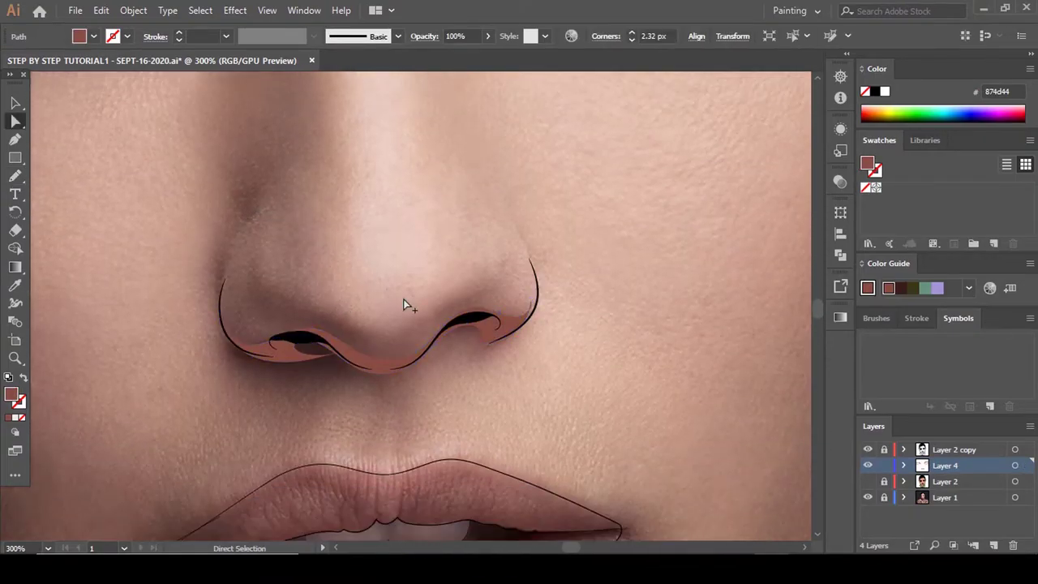
key("ctrl+1")
left_click(868, 482)
left_click(868, 483)
Draw a thin filled shading shape along the outer edge of the left-hand nostril wing.
key("n")
key("ctrl+plus")
key("ctrl+plus")
key("ctrl+plus")
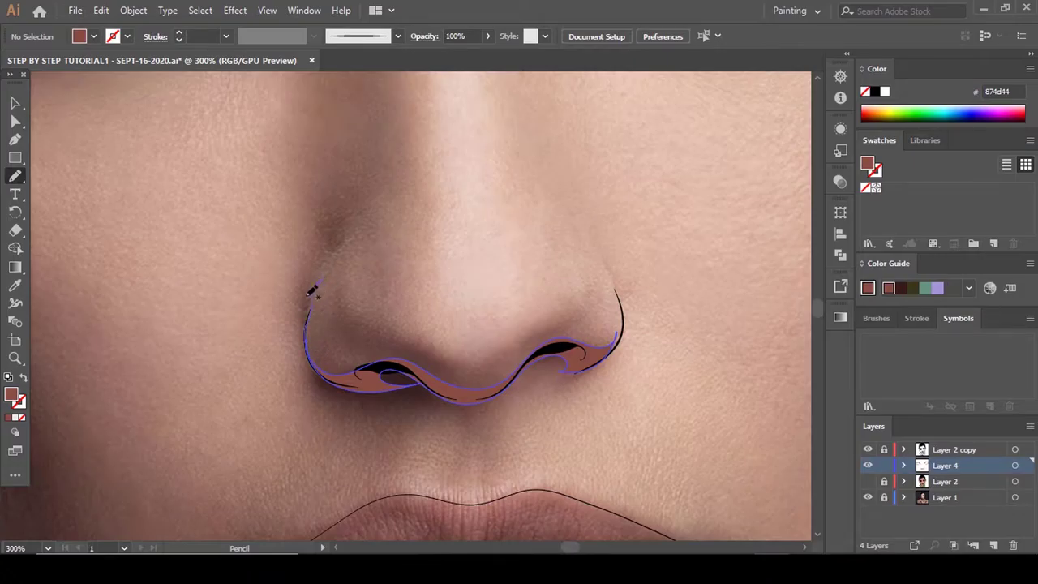
left_click_drag(316, 352, 316, 354)
key("ctrl+minus")
key("ctrl+minus")
key("ctrl+minus")
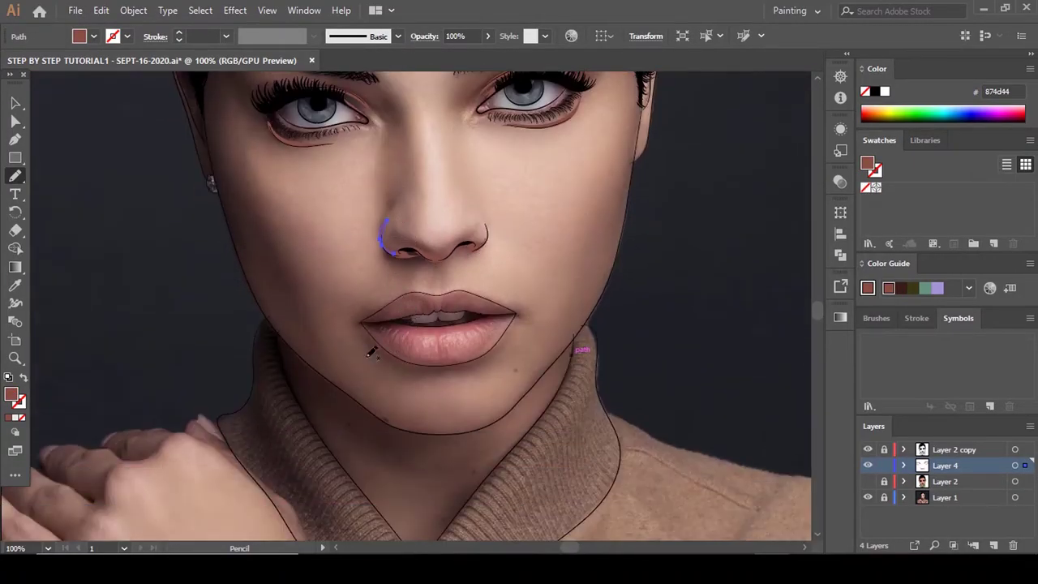
Draw shading shapes inside the left-hand ear and fill them with the darker brown.
scroll(162, 177, "up", 3)
scroll(154, 165, "up", 4)
scroll(308, 213, "up", 1)
mouse_move(298, 138)
left_mouse_down()
mouse_move(227, 96)
mouse_move(280, 177)
mouse_move(235, 185)
mouse_move(325, 359)
mouse_move(388, 550)
mouse_move(317, 111)
left_mouse_up()
scroll(334, 199, "down", 6)
scroll(564, 215, "up", 6)
left_click_drag(475, 287, 506, 246)
mouse_move(498, 286)
left_mouse_down()
mouse_move(469, 413)
mouse_move(446, 329)
mouse_move(474, 288)
left_mouse_up()
scroll(487, 276, "down", 5)
key("comma")
Draw a closed crescent-shaped shadow directly beneath the lower lip.
scroll(529, 235, "down", 5)
scroll(438, 268, "down", 4)
scroll(394, 315, "up", 4)
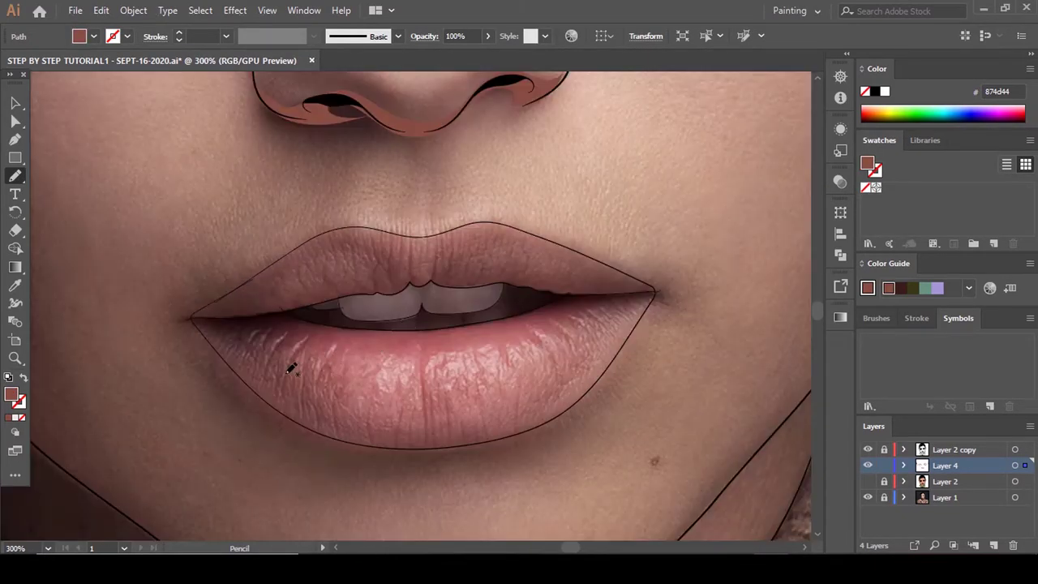
scroll(290, 357, "down", 3)
left_click_drag(318, 368, 346, 371)
left_click_drag(442, 373, 446, 374)
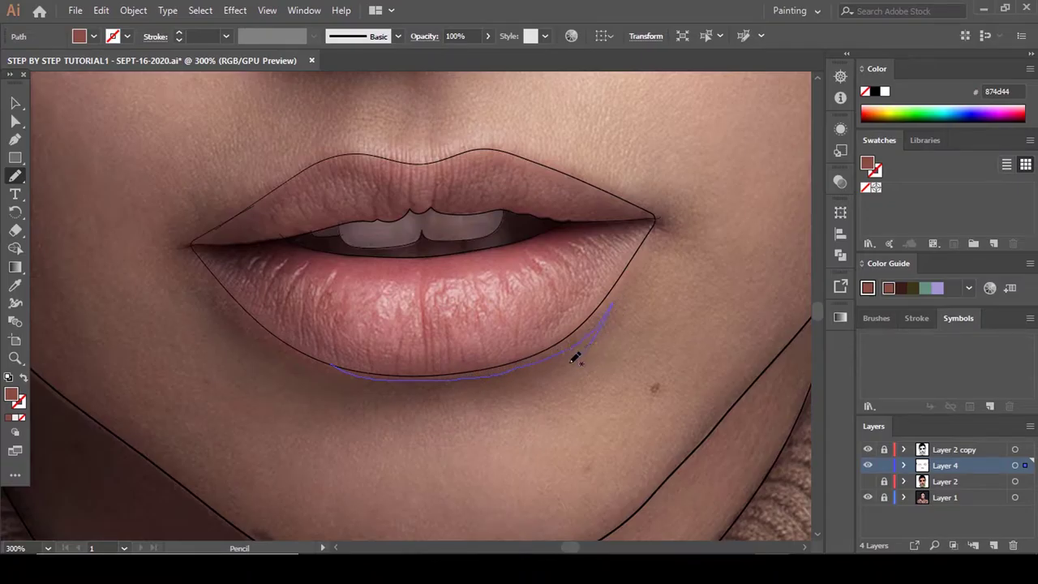
left_click_drag(303, 358, 352, 367)
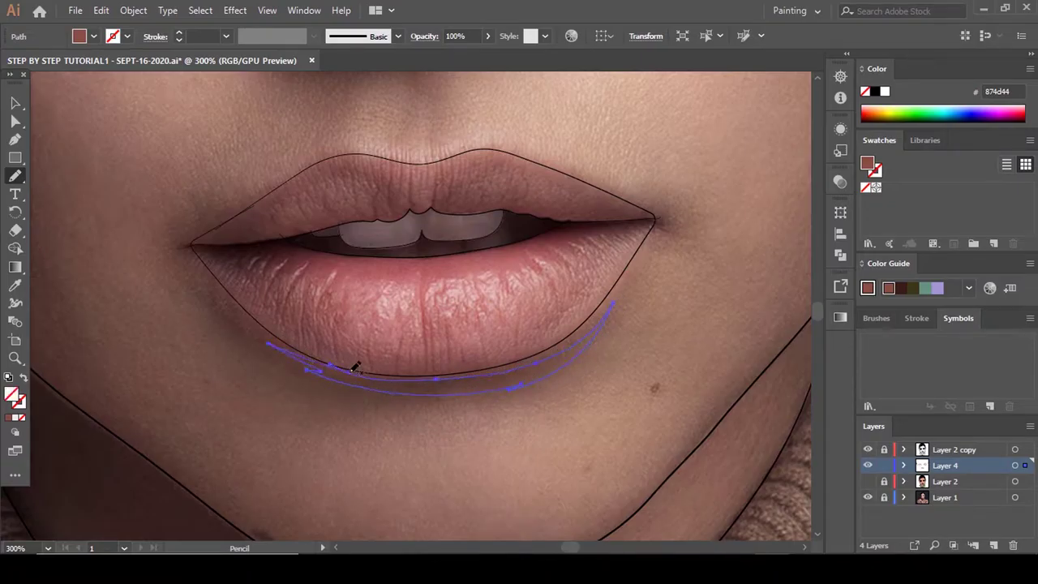
Reposition the lower-lip shadow's anchor points to smooth its outline and fill it with 874d44.
key("a")
scroll(485, 310, "down", 3)
scroll(441, 319, "up", 1)
left_click_drag(328, 300, 292, 302)
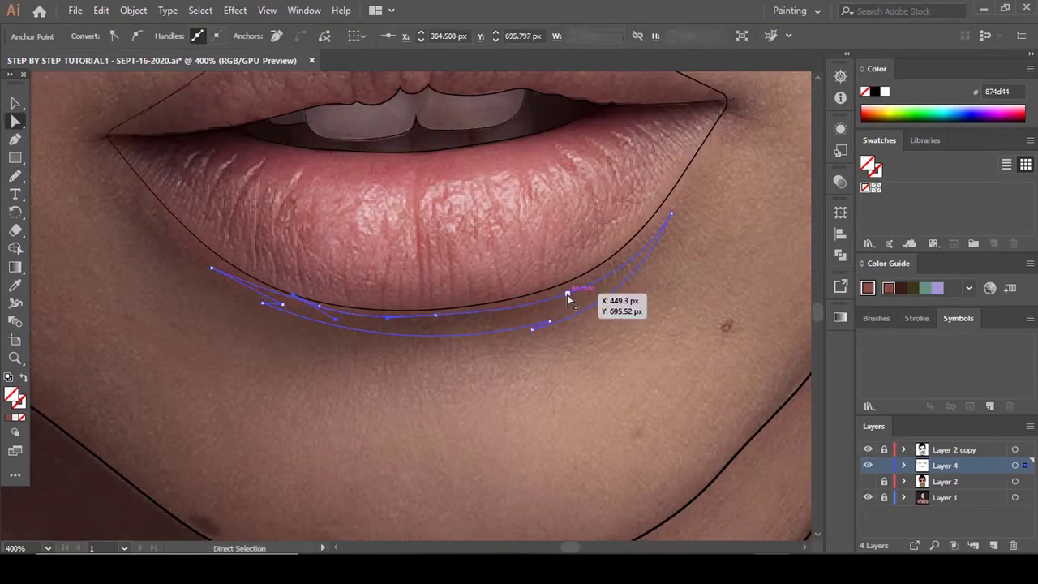
left_click_drag(567, 294, 568, 289)
left_click_drag(671, 216, 672, 202)
left_click_drag(532, 330, 540, 323)
scroll(540, 324, "down", 2)
key("comma")
left_click(472, 310)
Draw small filled shading shapes around both corners of the mouth and compare them with Layer 2.
scroll(471, 309, "down", 3)
scroll(346, 230, "up", 4)
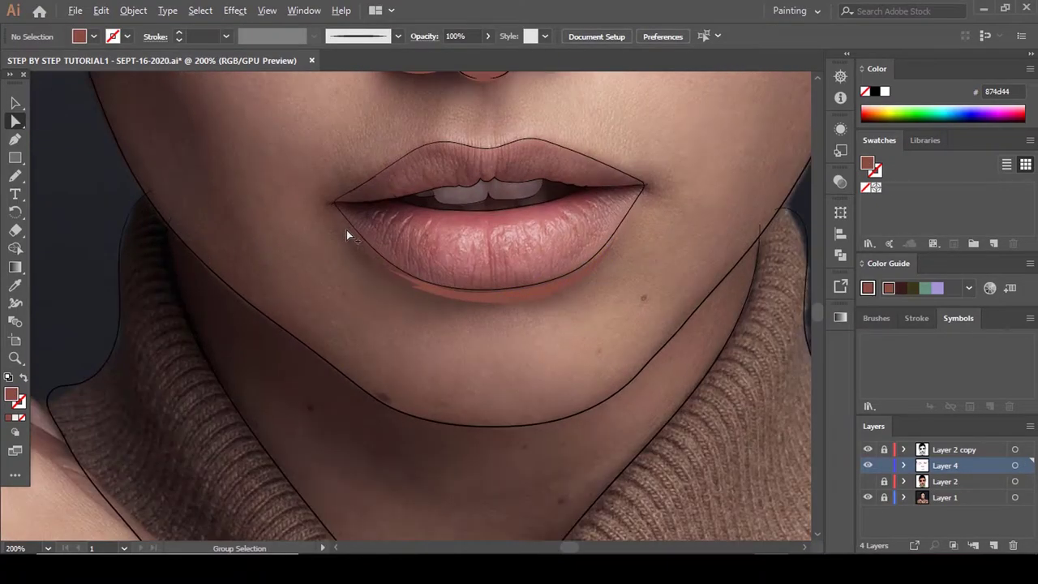
key("n")
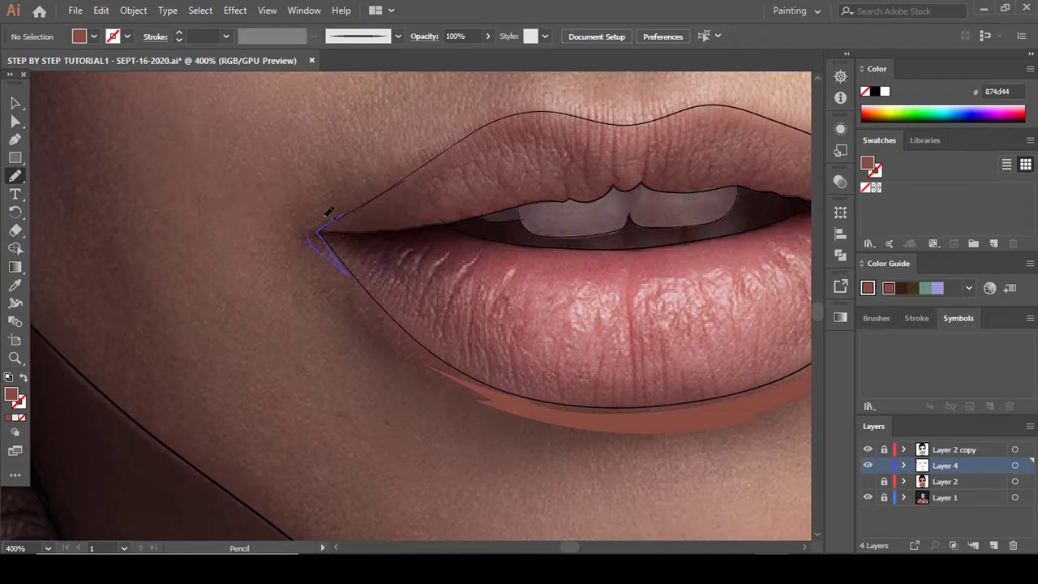
left_click_drag(326, 218, 355, 206)
scroll(346, 220, "up", 3)
scroll(350, 231, "down", 3)
key("comma")
scroll(357, 277, "down", 6)
scroll(427, 284, "up", 7)
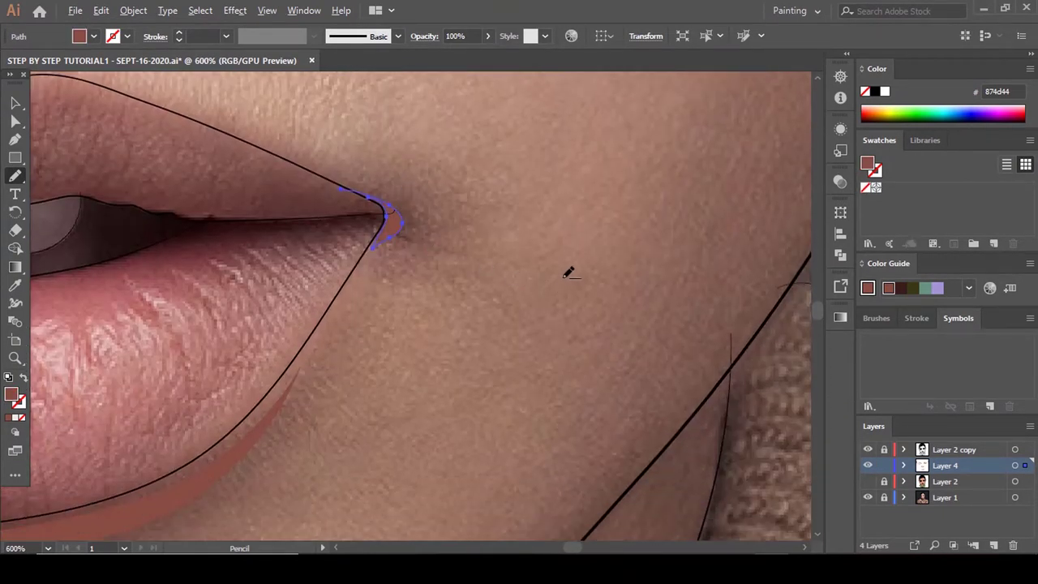
scroll(527, 259, "down", 7)
left_click(868, 482)
left_click(868, 482)
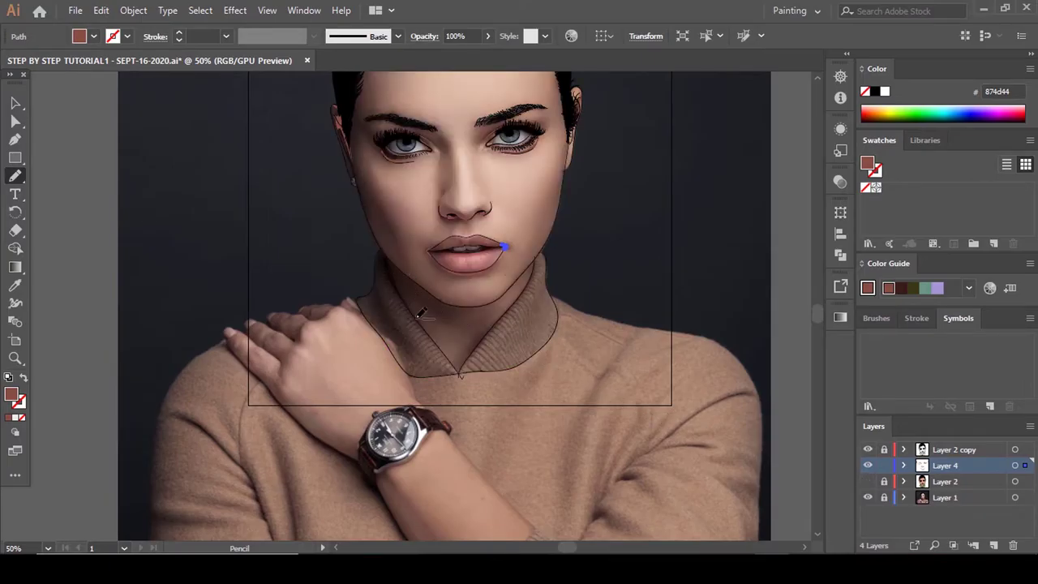
Draw a closed neck shadow under the jawline that also runs down the left-hand edge of the collar.
scroll(438, 333, "up", 4)
scroll(284, 178, "up", 2)
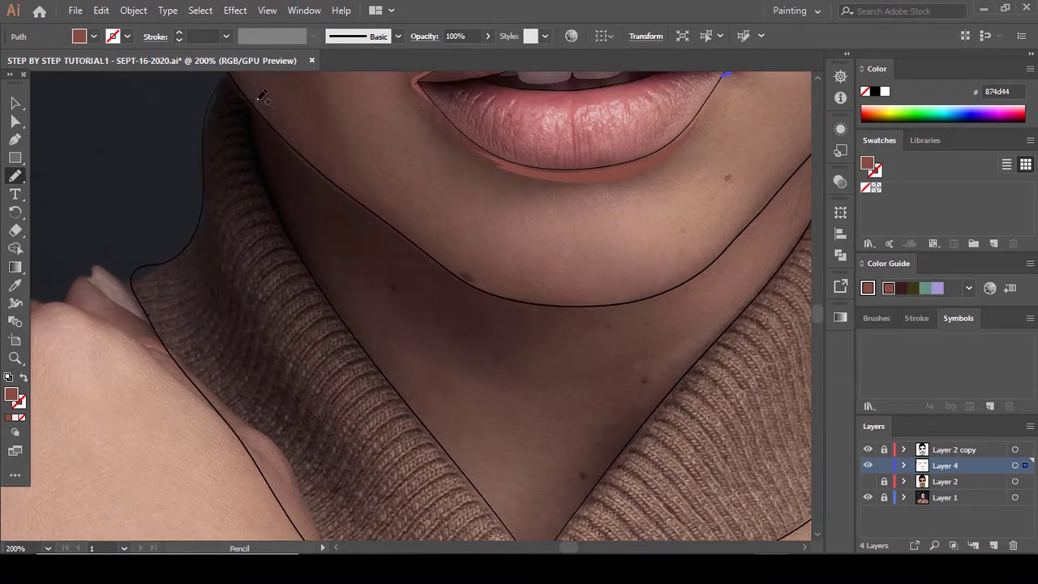
mouse_move(256, 99)
left_mouse_down()
mouse_move(271, 206)
mouse_move(383, 371)
mouse_move(301, 242)
mouse_move(286, 179)
mouse_move(321, 187)
mouse_move(447, 285)
mouse_move(509, 309)
left_mouse_up()
mouse_move(672, 287)
left_mouse_down()
mouse_move(599, 305)
mouse_move(469, 276)
mouse_move(320, 172)
mouse_move(254, 102)
left_mouse_up()
scroll(350, 192, "up", 1)
scroll(357, 199, "down", 3)
Adjust the anchor points of the neck shadow below the chin and fill it with 874d44.
key("a")
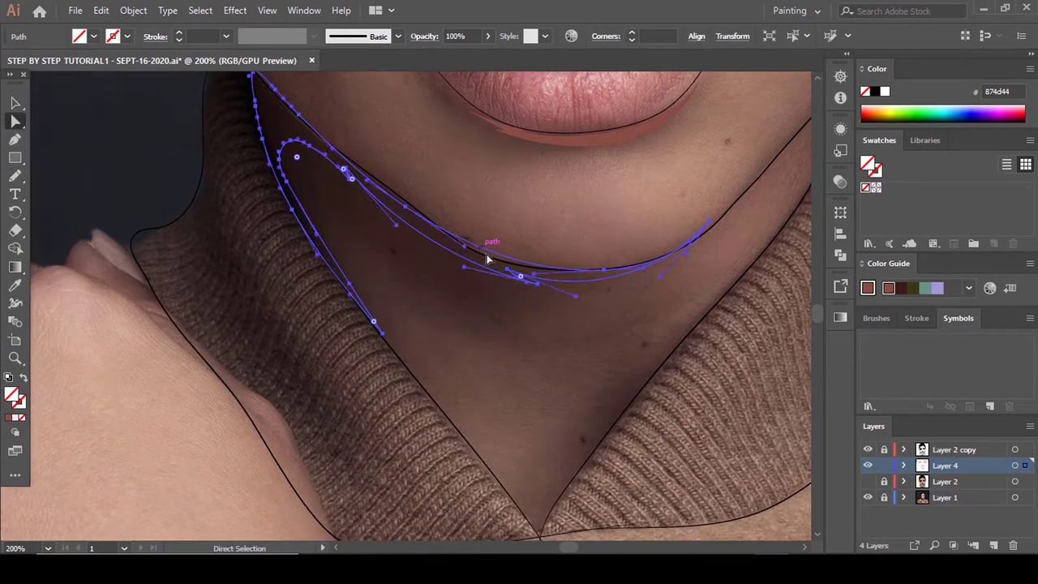
left_click_drag(466, 247, 491, 256)
scroll(499, 267, "up", 1)
left_click(504, 277)
scroll(476, 272, "down", 2)
scroll(434, 268, "up", 3)
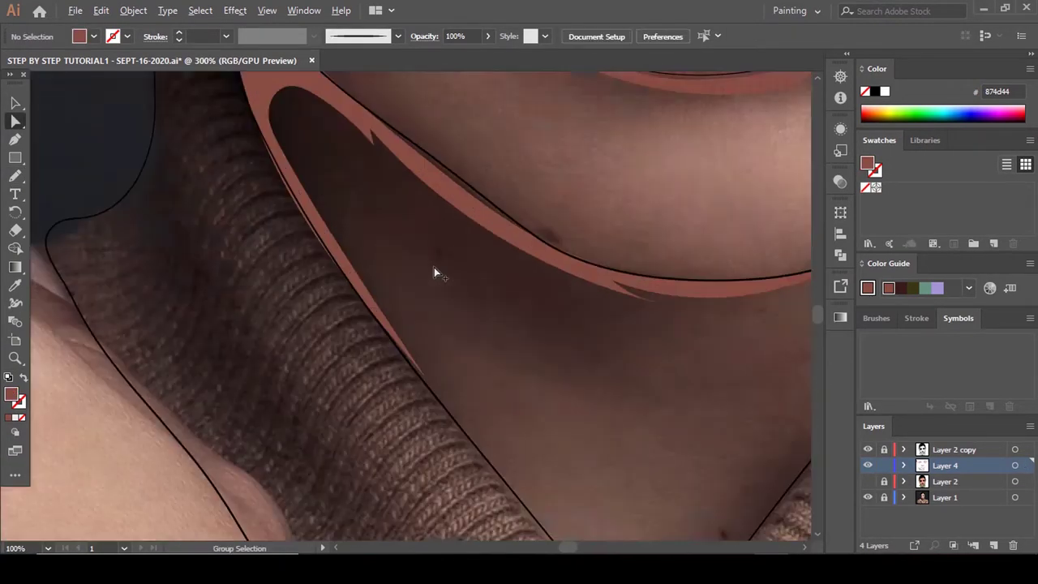
scroll(434, 268, "up", 1)
left_click(262, 213)
left_click(241, 167)
scroll(311, 218, "down", 2)
left_click(369, 247)
scroll(389, 256, "down", 3)
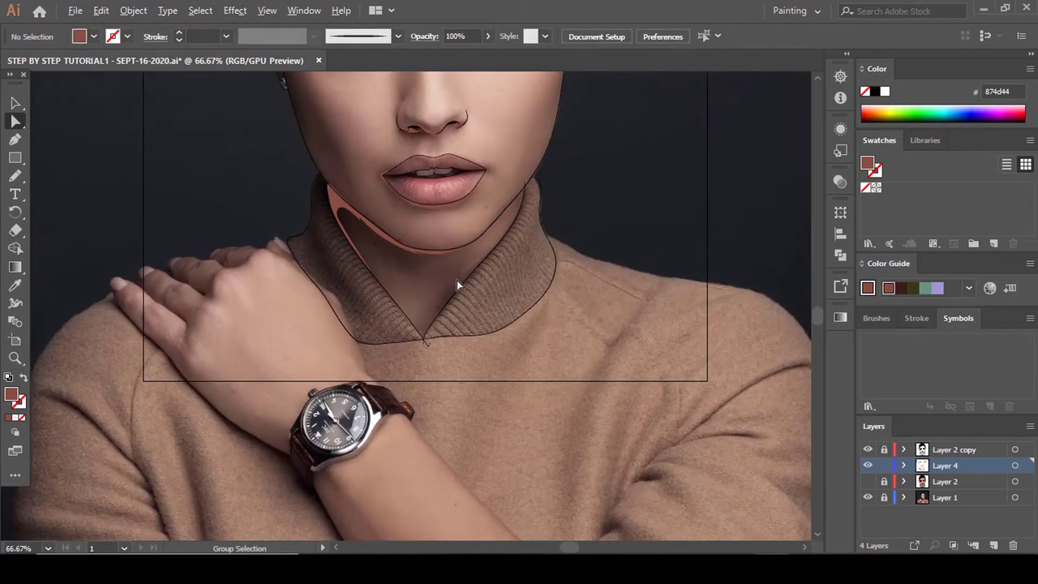
Draw a filled shadow shape down the right-hand side of the neck, from the jaw to the point of the collar.
key("ctrl+equal")
key("ctrl+equal")
key("n")
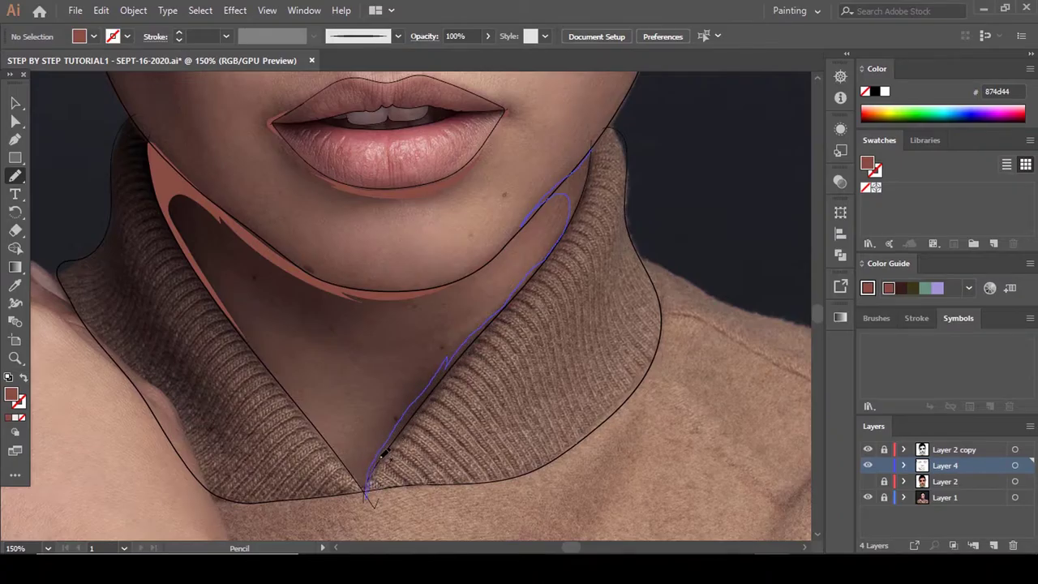
left_click_drag(579, 204, 591, 169)
key("ctrl+minus")
key("ctrl+minus")
With Layer 2 shown, select all the shading shapes and change their fill to the lighter brown 915349.
key("a")
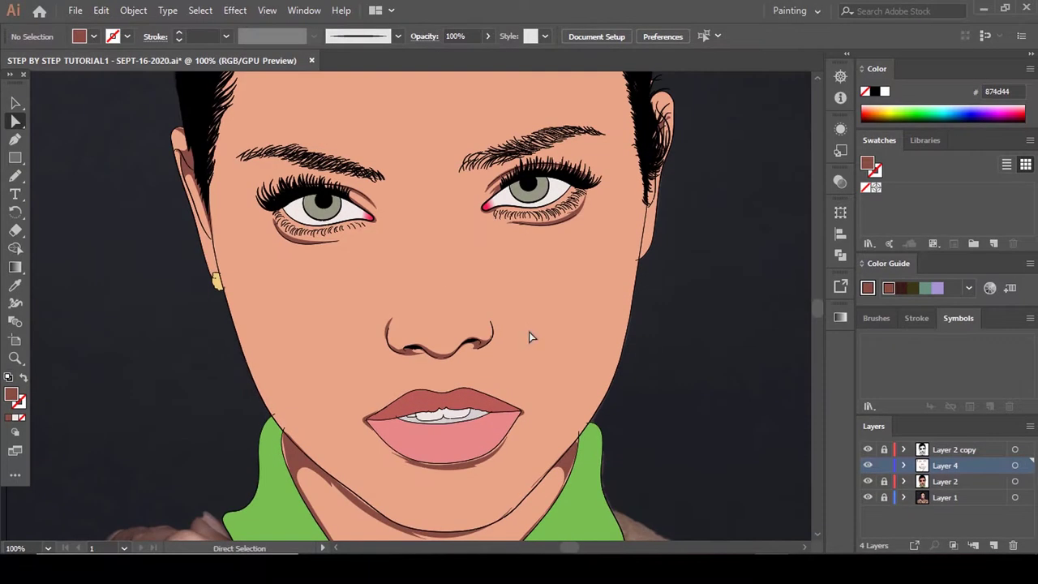
scroll(448, 284, "down", 2)
key("ctrl+a")
double_click(13, 395)
left_click_drag(705, 335, 703, 333)
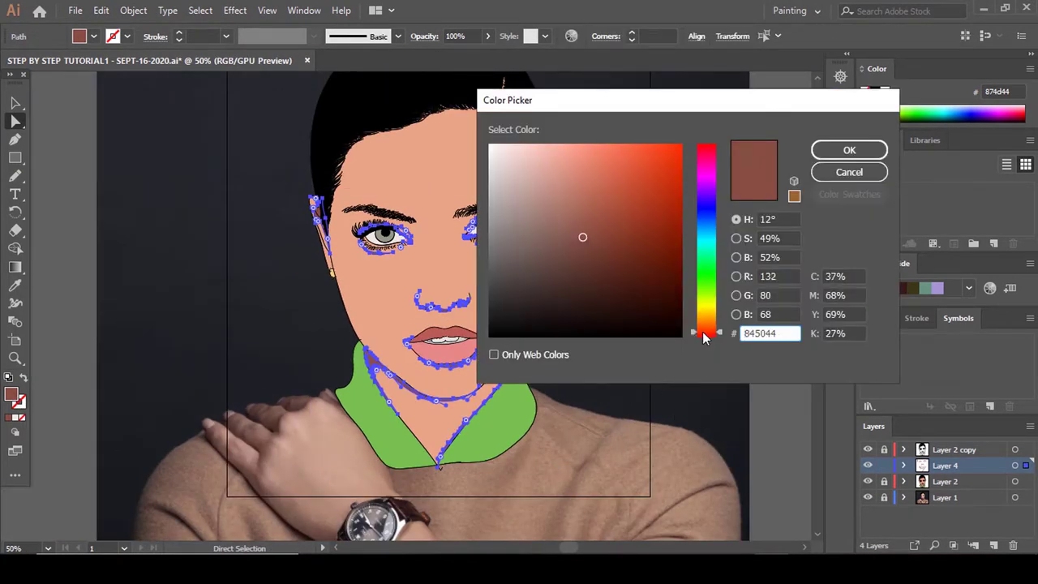
left_click_drag(589, 229, 585, 227)
left_click(704, 332)
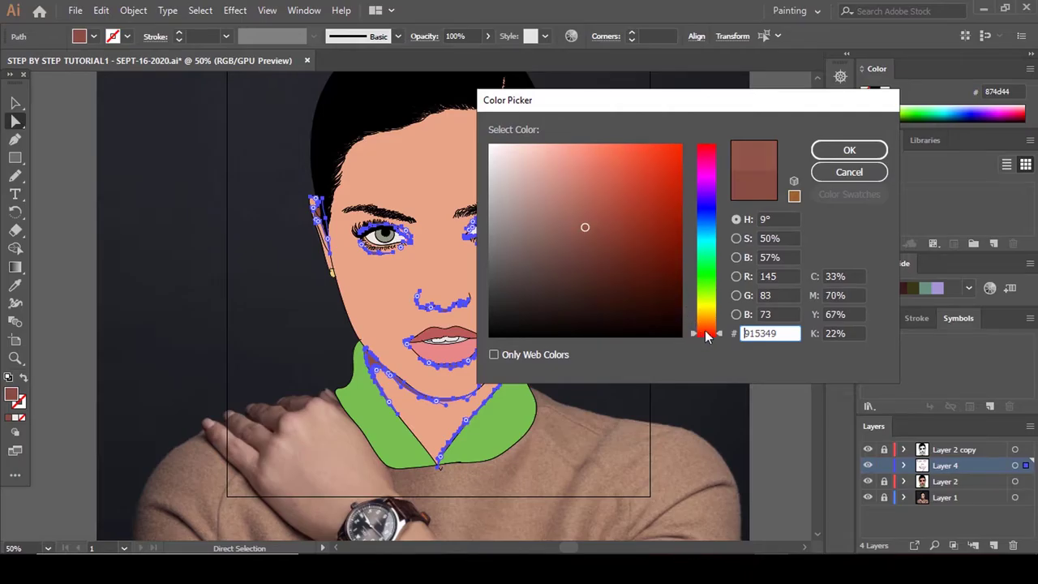
left_click(849, 153)
scroll(559, 315, "up", 2)
left_click(559, 315)
scroll(513, 309, "down", 2)
scroll(513, 309, "up", 3, "alt")
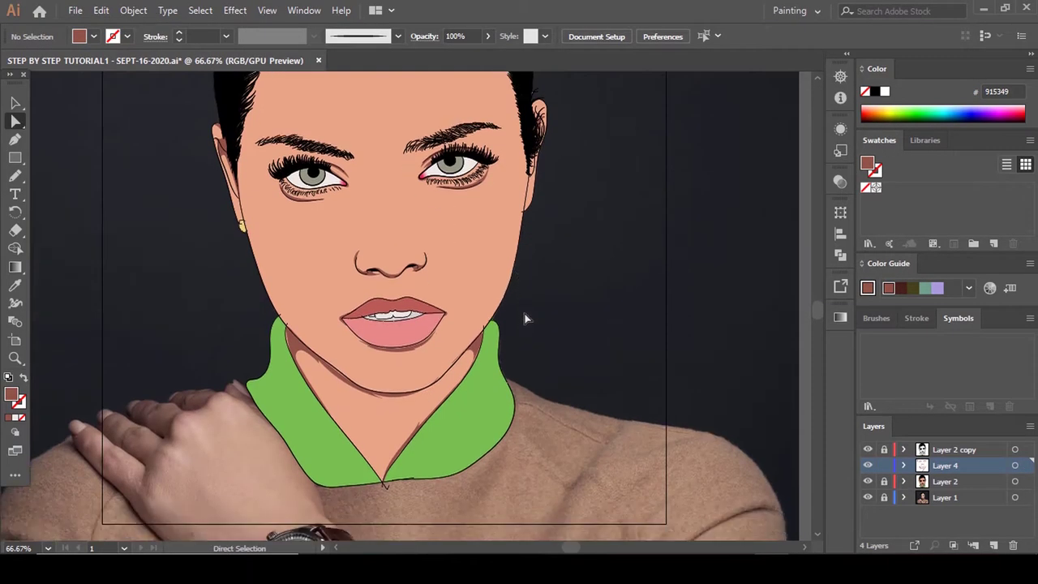
left_click(868, 482)
scroll(544, 322, "down", 1)
key("n")
scroll(479, 339, "up", 4)
scroll(286, 303, "up", 1, "alt")
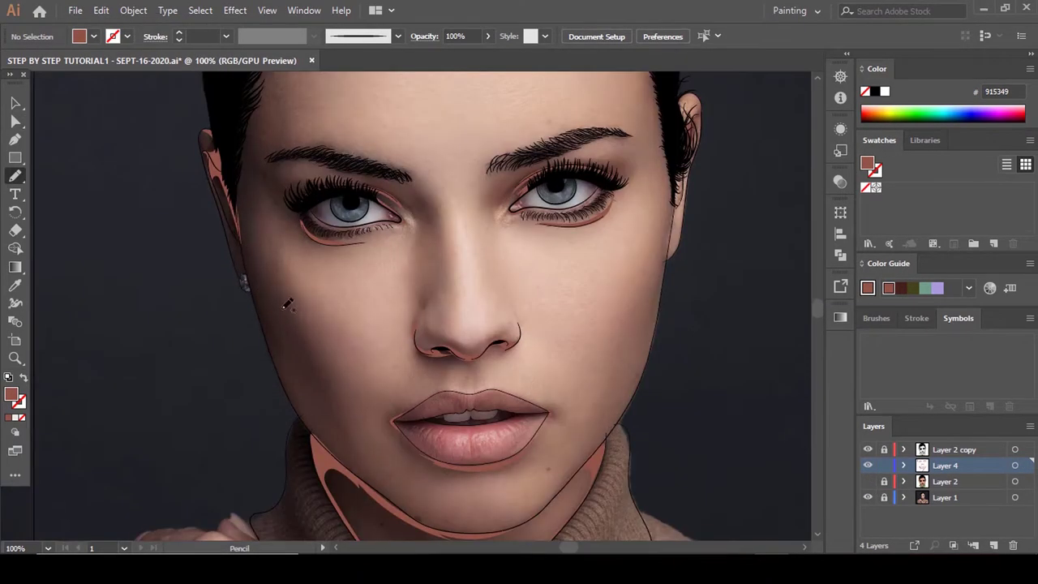
scroll(311, 290, "up", 5)
scroll(312, 289, "up", 1)
mouse_move(313, 114)
left_mouse_down()
mouse_move(253, 221)
mouse_move(269, 309)
mouse_move(303, 278)
left_mouse_up()
key("ctrl+z")
scroll(357, 266, "down", 3, "alt")
Lock Layer 4, unlock Layer 2, add a new layer directly above it and make Layer 2 visible.
left_click(884, 465)
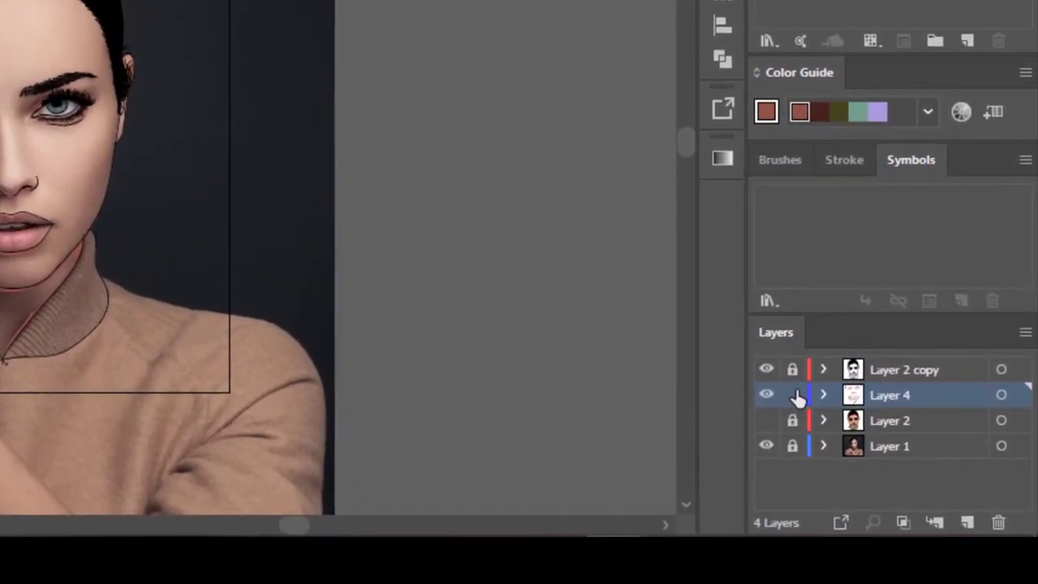
left_click(912, 429)
left_click(968, 524)
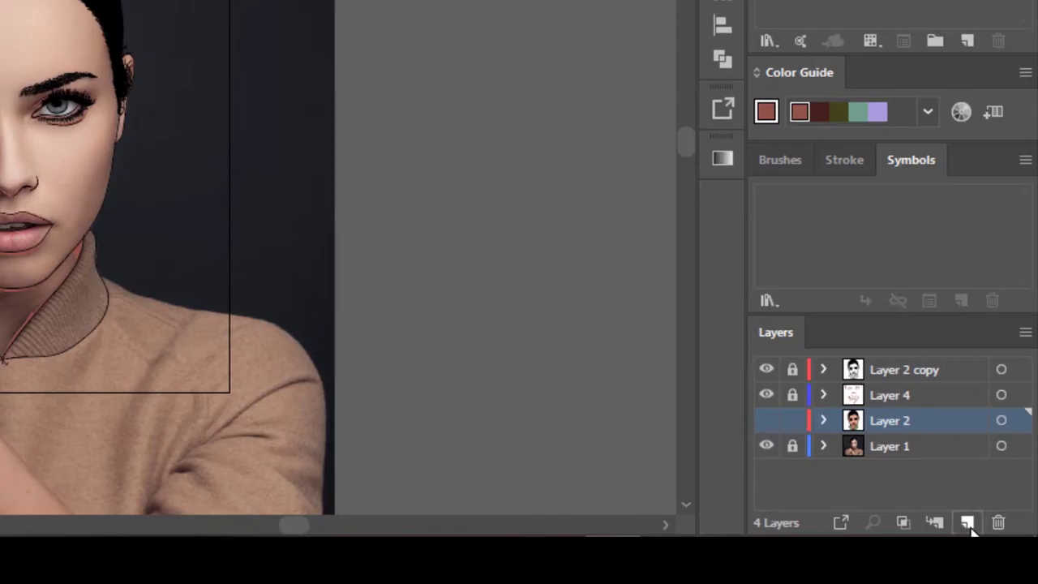
left_click(767, 447)
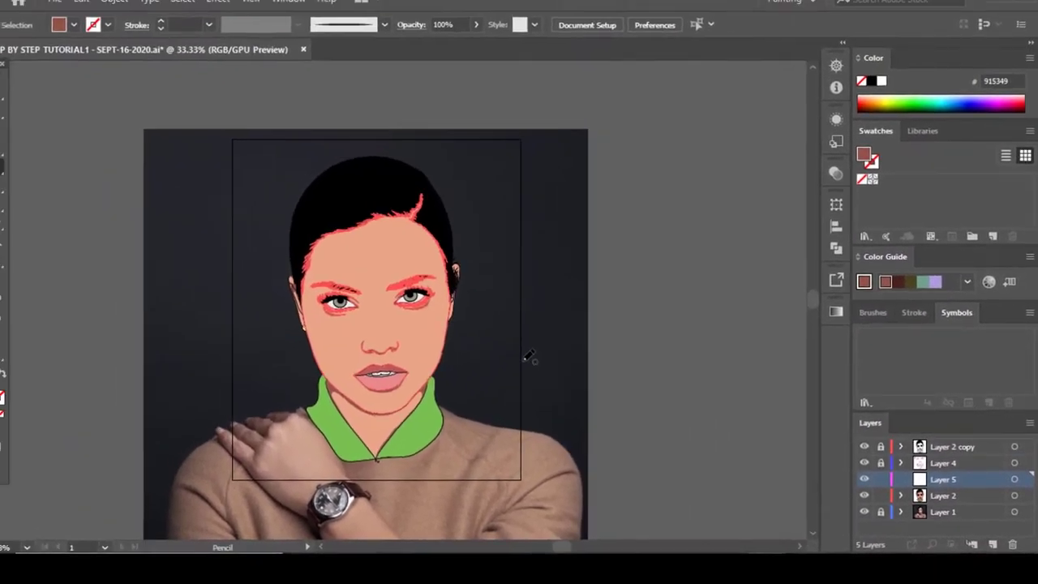
Sample the face's skin colour, lock Layer 2 and set the fill to the darker tone c6806d.
key("i")
left_click(436, 293)
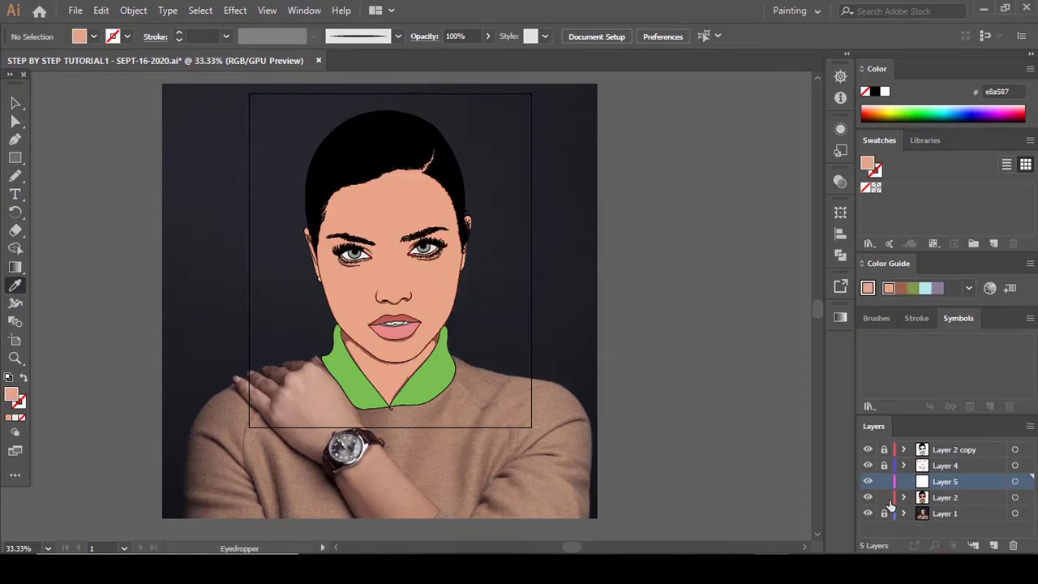
key("ctrl+1")
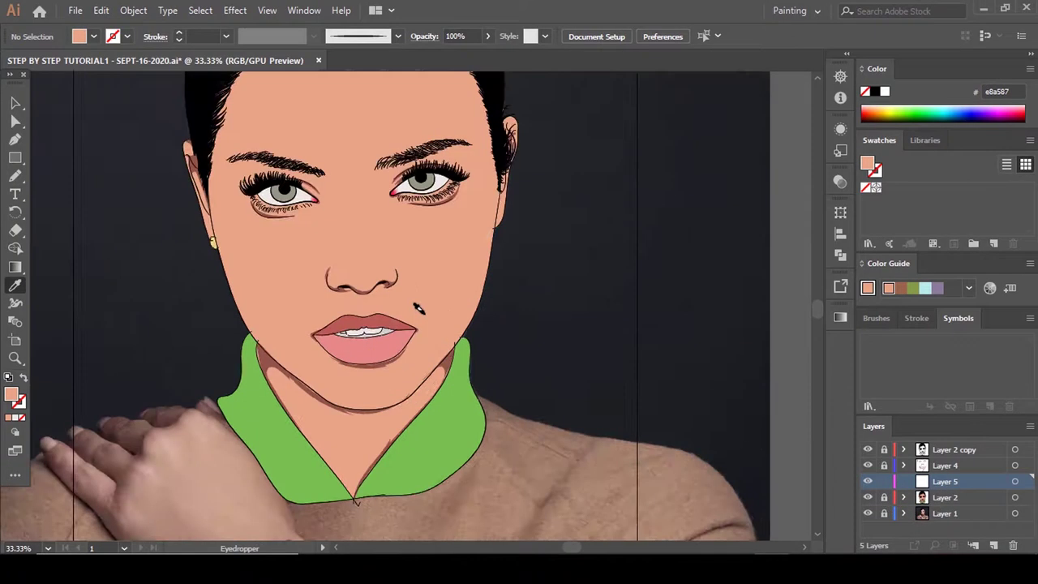
double_click(12, 395)
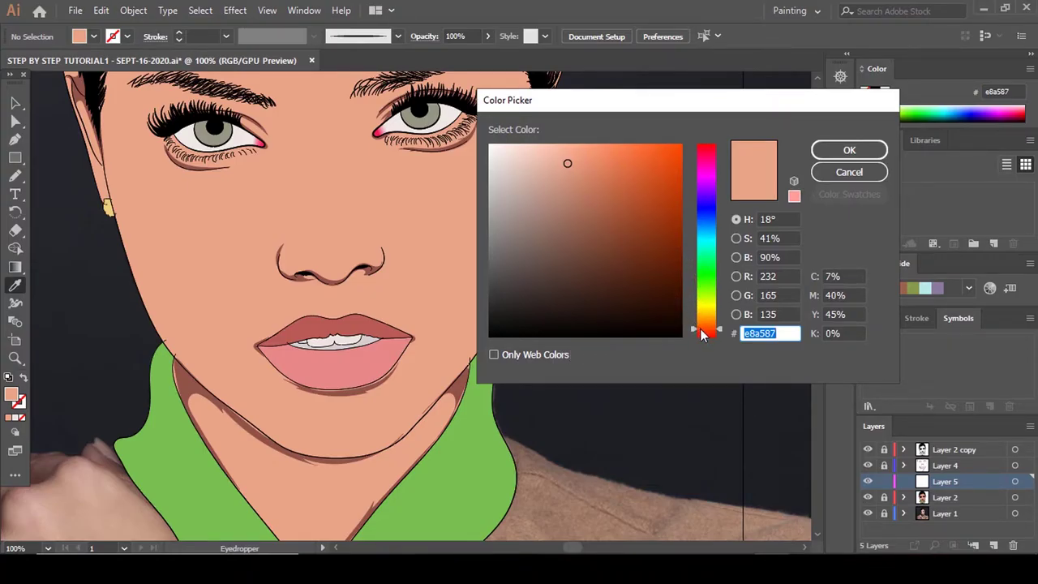
left_click_drag(703, 336, 703, 338)
left_click(575, 191)
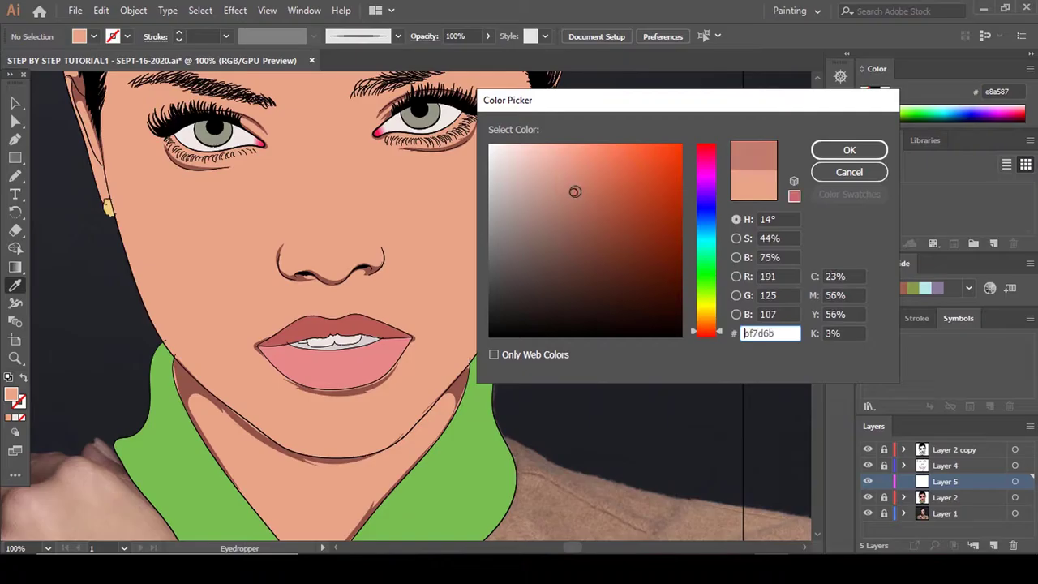
left_click_drag(574, 189, 577, 186)
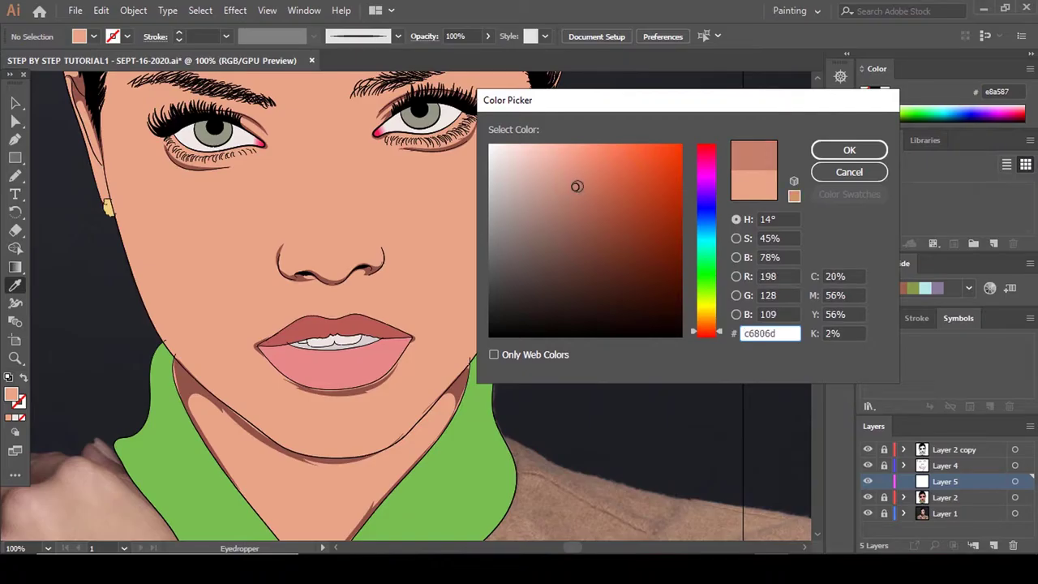
left_click(843, 150)
Hide Layer 2 and start a Pencil shadow path on Layer 5 from the hairline around the left-hand eye and nose bridge.
left_click(870, 498)
scroll(584, 385, "up", 6)
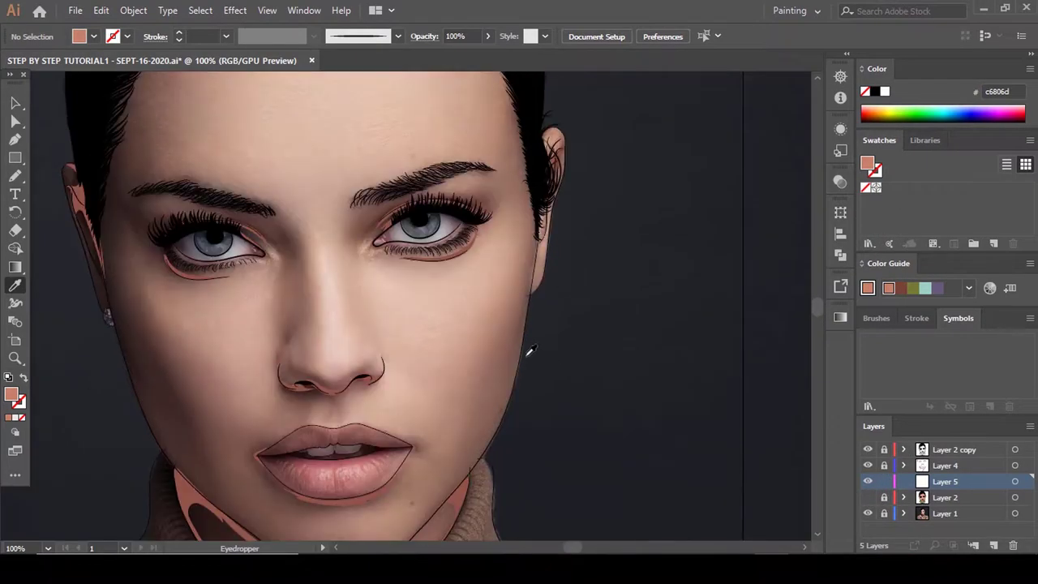
scroll(523, 353, "down", 1)
key("n")
scroll(501, 327, "down", 2)
scroll(312, 194, "up", 2)
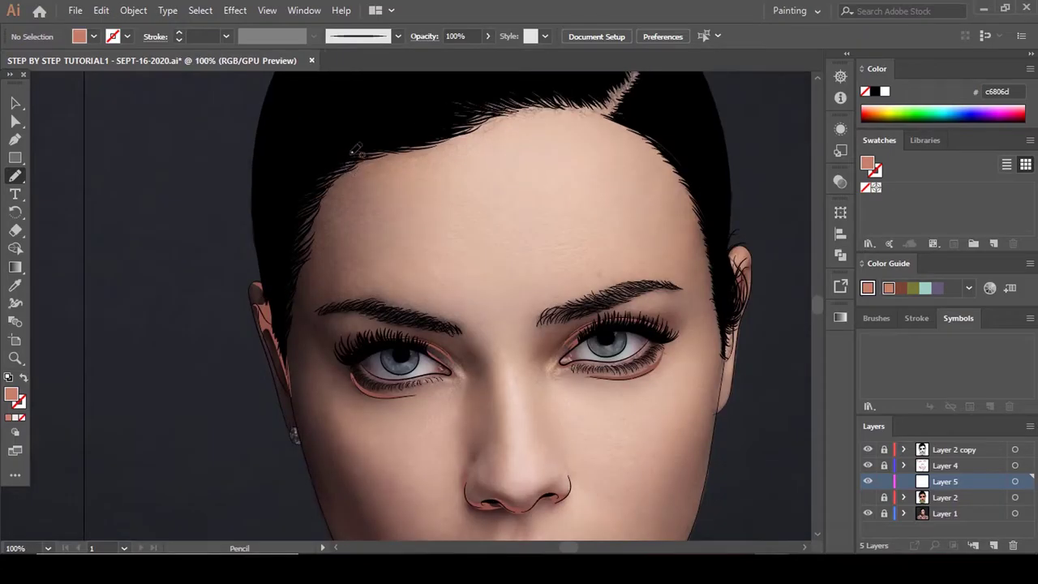
left_click_drag(349, 152, 328, 185)
mouse_move(352, 299)
left_mouse_down()
mouse_move(343, 332)
mouse_move(390, 343)
left_mouse_up()
scroll(353, 280, "down", 4)
scroll(315, 226, "up", 1)
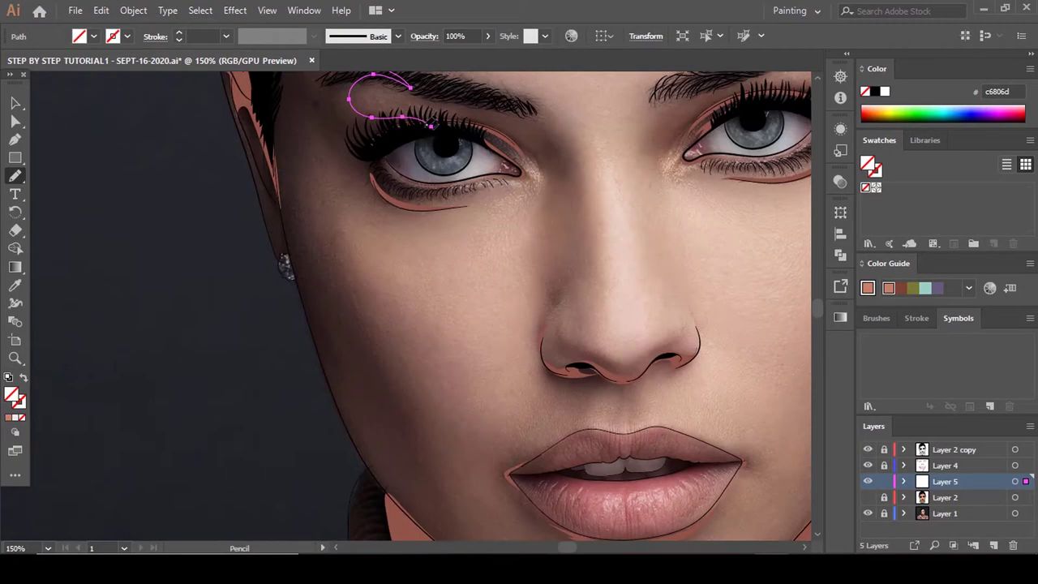
left_click_drag(454, 112, 529, 110)
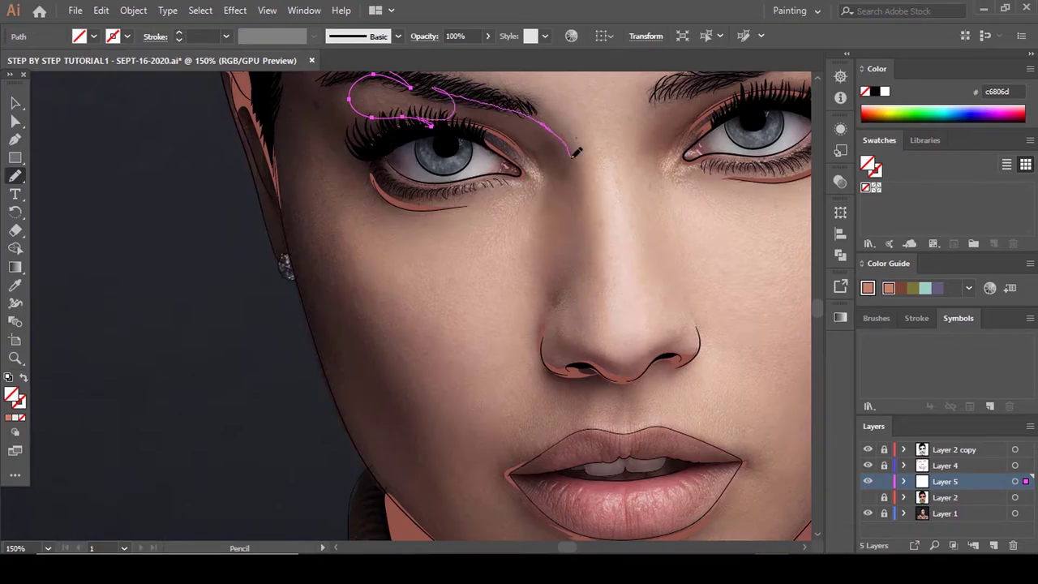
left_click_drag(505, 143, 391, 136)
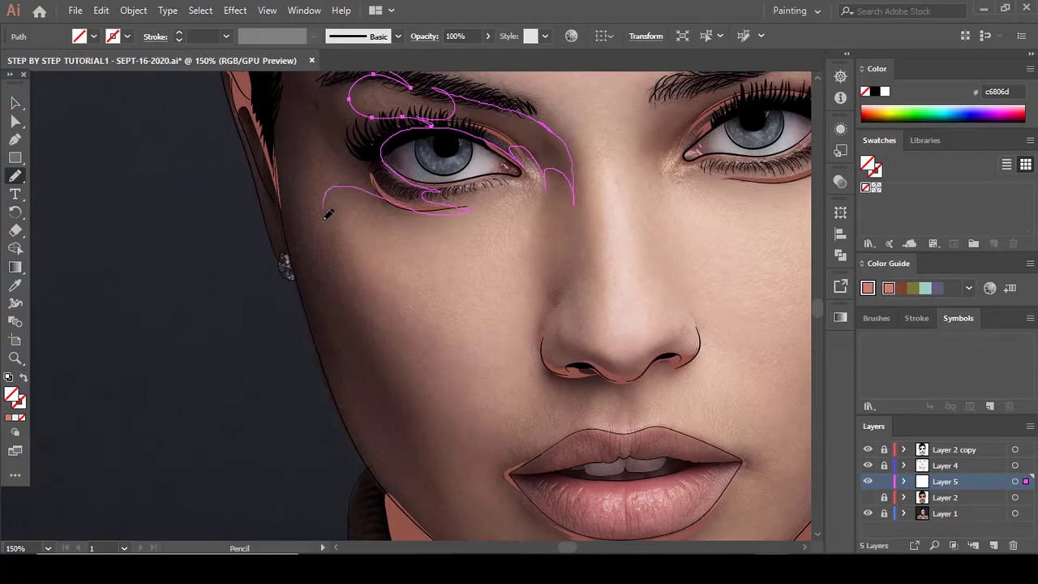
Continue the shadow path down the left-hand cheek and back up the jawline, deleting the stray end point on the cheek.
left_click_drag(329, 213, 422, 418)
scroll(433, 264, "down", 5)
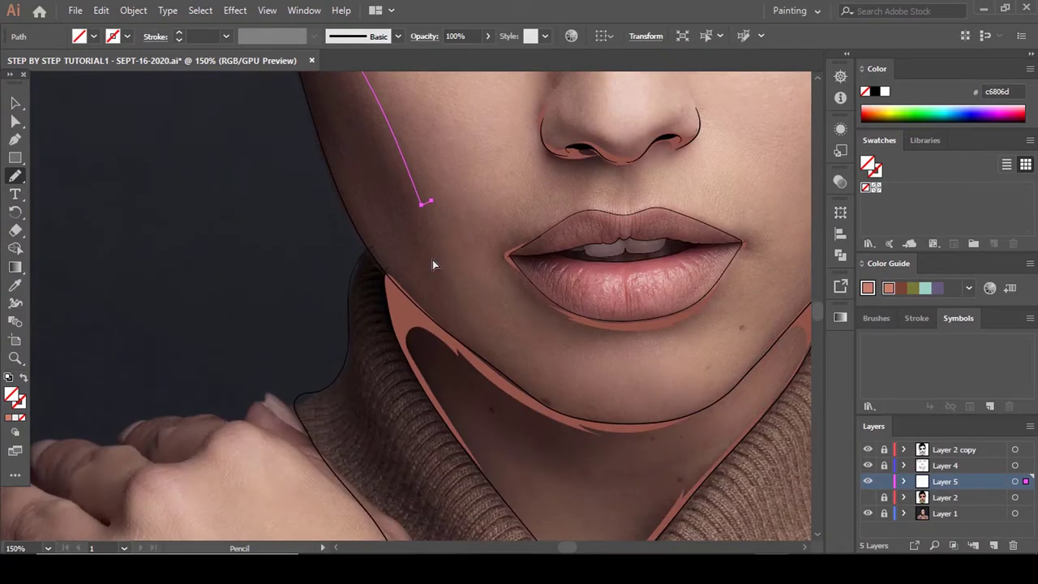
key("a")
left_click(431, 201)
key("Delete")
scroll(437, 216, "up", 2)
scroll(438, 215, "down", 1)
key("n")
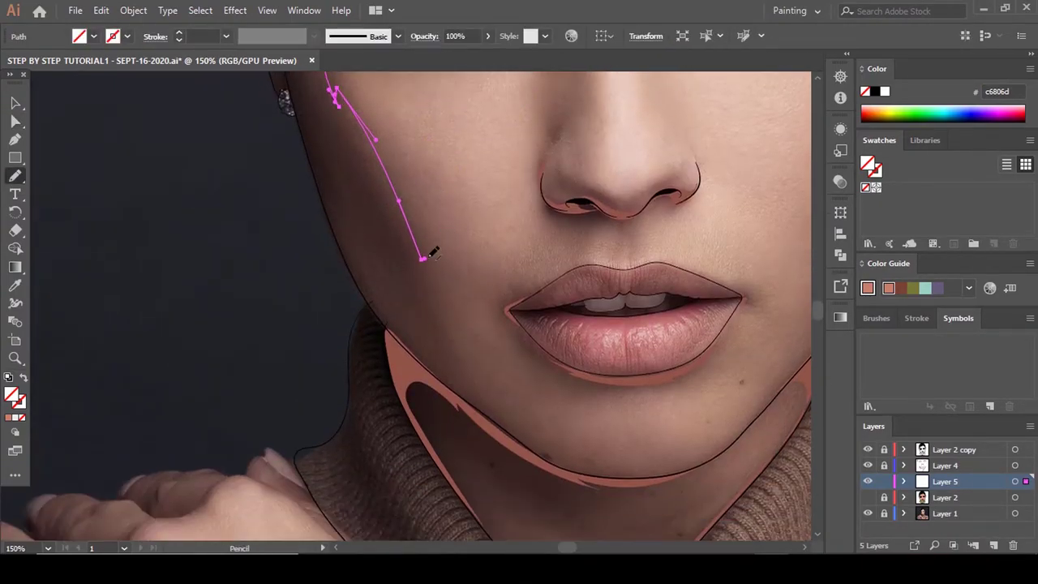
mouse_move(419, 247)
left_mouse_down()
mouse_move(426, 305)
mouse_move(349, 193)
left_mouse_up()
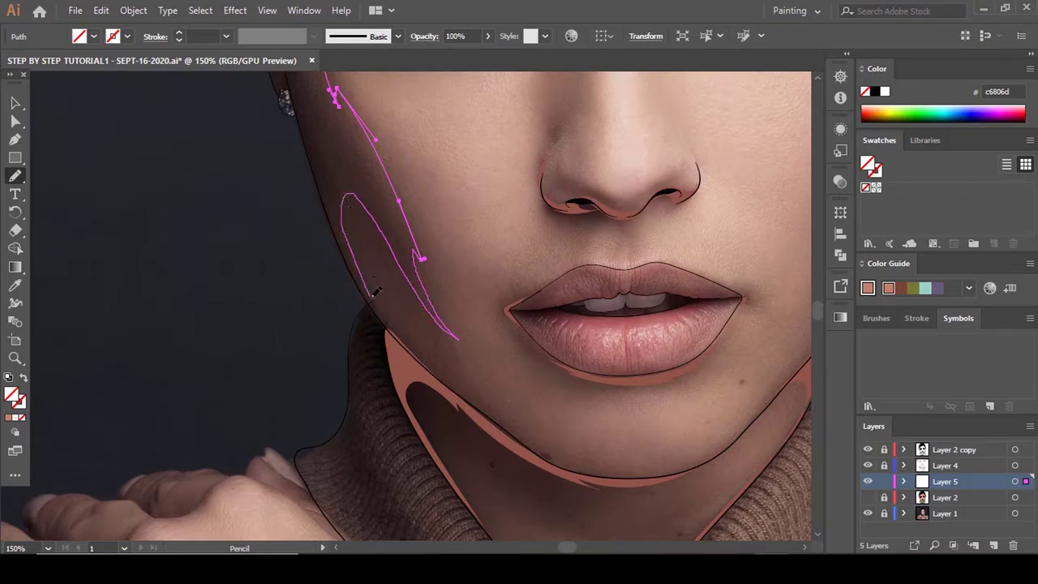
left_click_drag(406, 335, 348, 252)
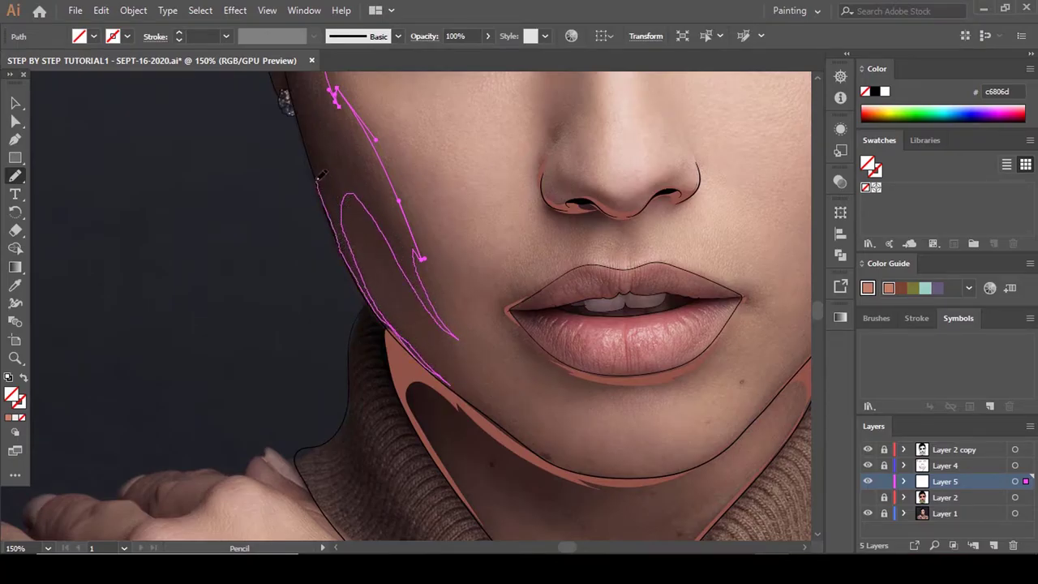
left_click_drag(295, 102, 287, 76)
Extend the shadow path over the left-hand ear to the hairline, fill it with c6806d and show Layer 2.
scroll(300, 128, "up", 2)
scroll(286, 257, "up", 1)
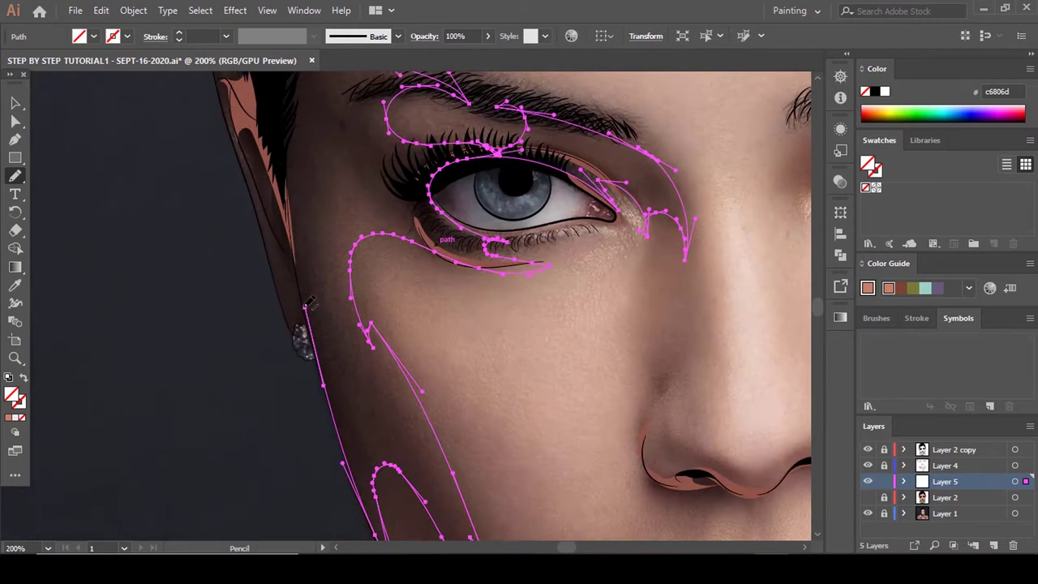
left_click_drag(276, 229, 240, 102)
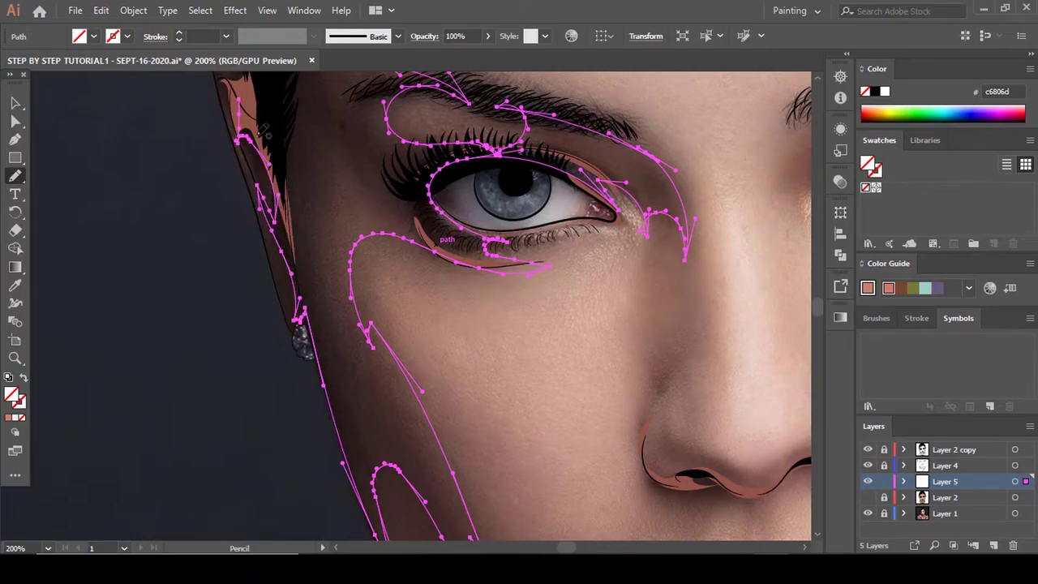
scroll(243, 285, "up", 3)
left_click_drag(219, 235, 235, 122)
scroll(320, 162, "down", 3)
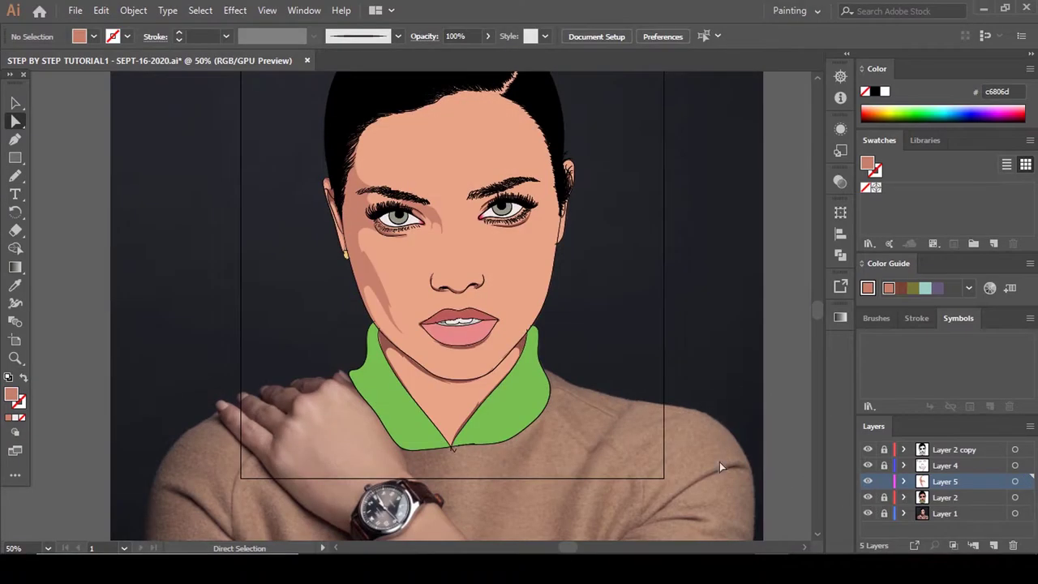
Reshape the notch in the left-hand cheek shadow below the eye by moving its anchor points.
key("ctrl+minus")
scroll(450, 288, "up", 6)
left_click(399, 276)
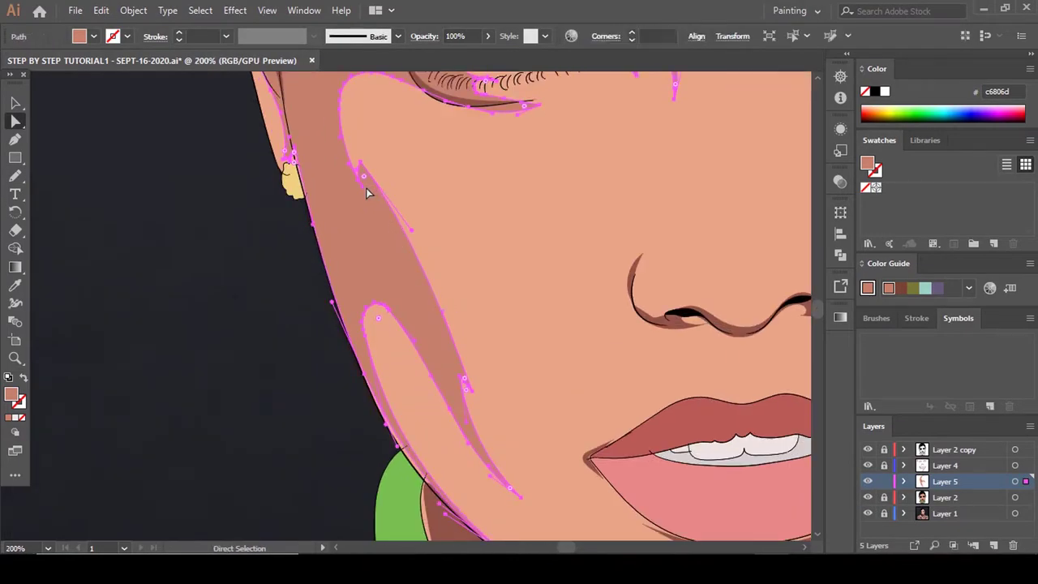
mouse_move(362, 183)
left_mouse_down()
mouse_move(356, 200)
mouse_move(367, 178)
left_mouse_up()
left_click_drag(357, 170, 368, 182)
Add an anchor point to the cheek shadow's inner edge and adjust the neighbouring points to smooth its curve.
key("p")
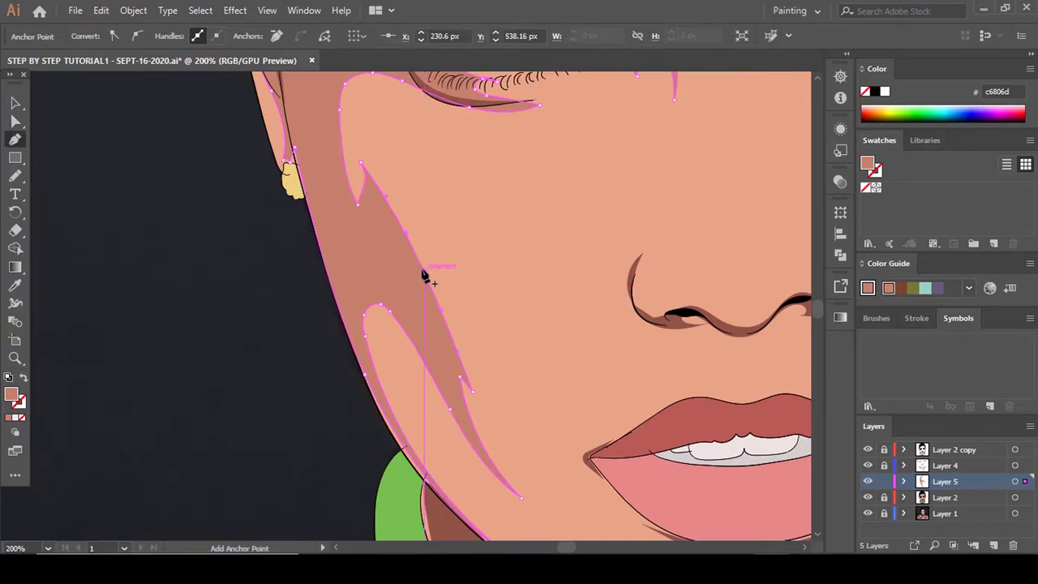
left_click(422, 271)
key("a")
left_click_drag(422, 271, 419, 274)
left_click_drag(385, 195, 392, 198)
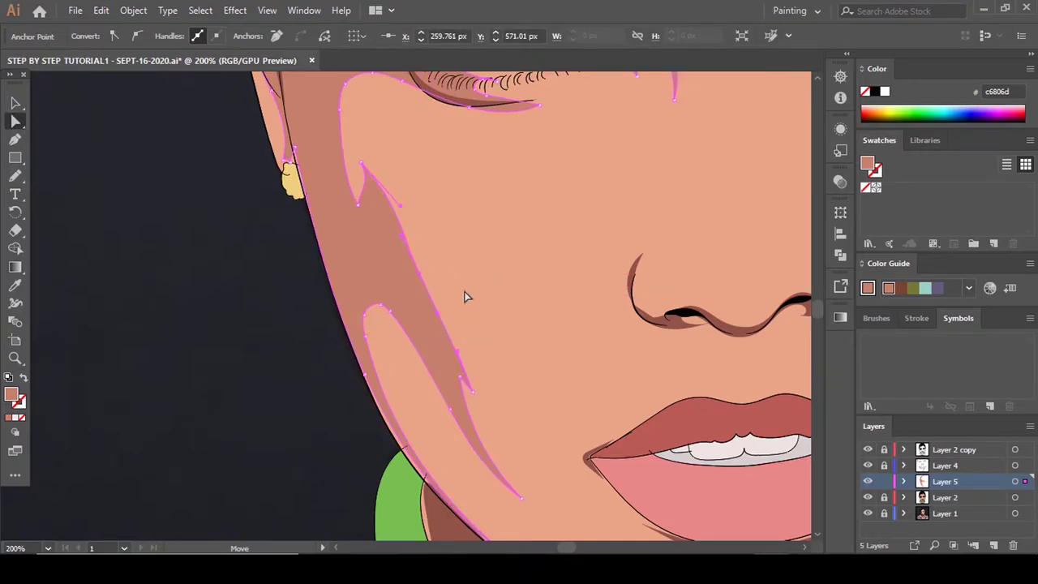
left_click(464, 297)
left_click(457, 353)
left_click_drag(458, 353, 456, 335)
left_click(444, 308)
scroll(444, 308, "down", 4)
scroll(518, 346, "up", 2)
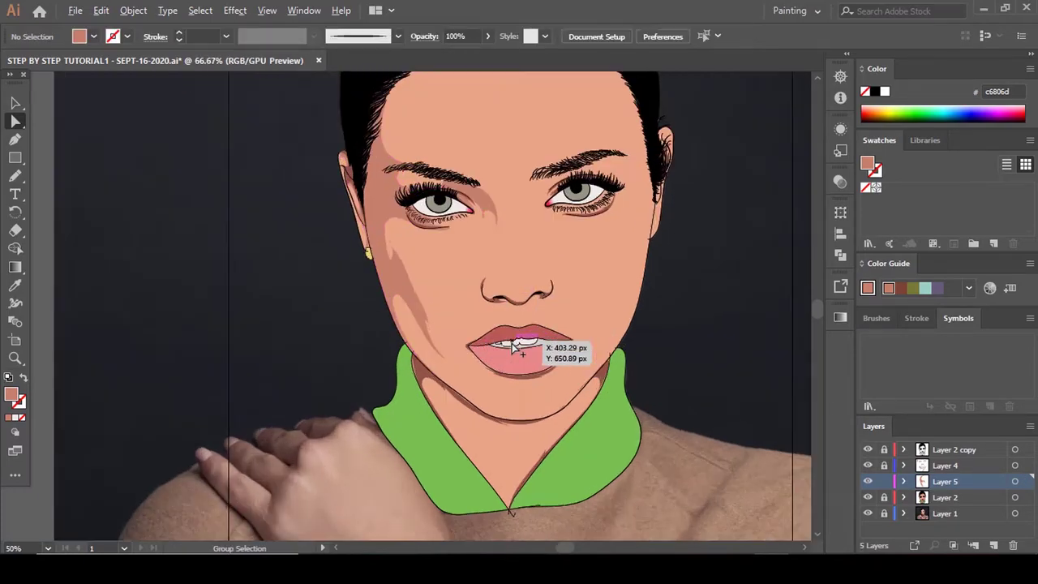
Hide Layer 2 and draw a shadow shape around the mouth corner and under the lower lip, filled with c6806d.
key("n")
left_click(868, 497)
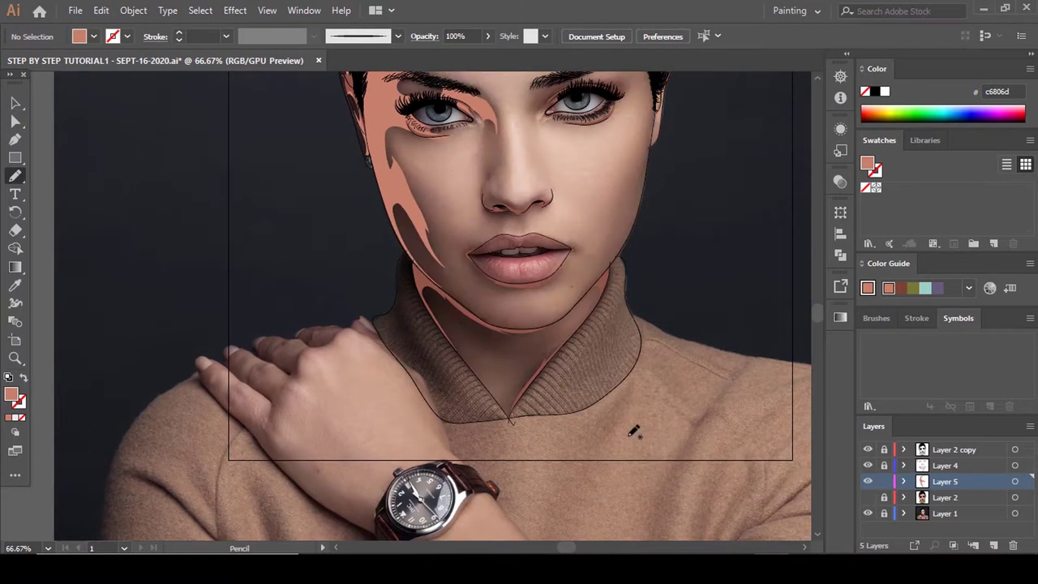
scroll(471, 260, "up", 3)
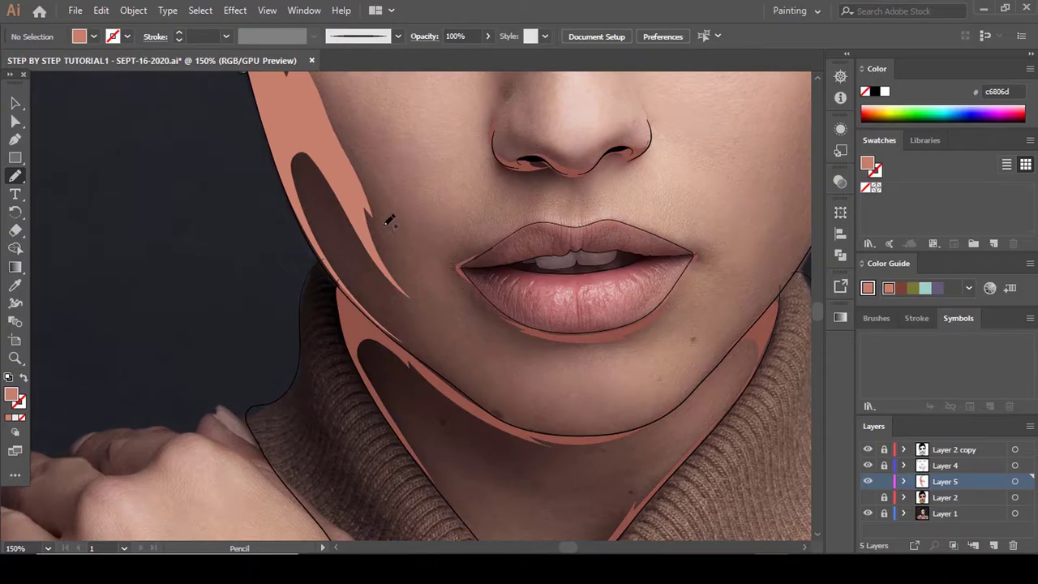
mouse_move(521, 322)
left_mouse_down()
mouse_move(461, 270)
mouse_move(472, 256)
mouse_move(454, 283)
mouse_move(500, 325)
mouse_move(492, 330)
mouse_move(558, 345)
left_mouse_up()
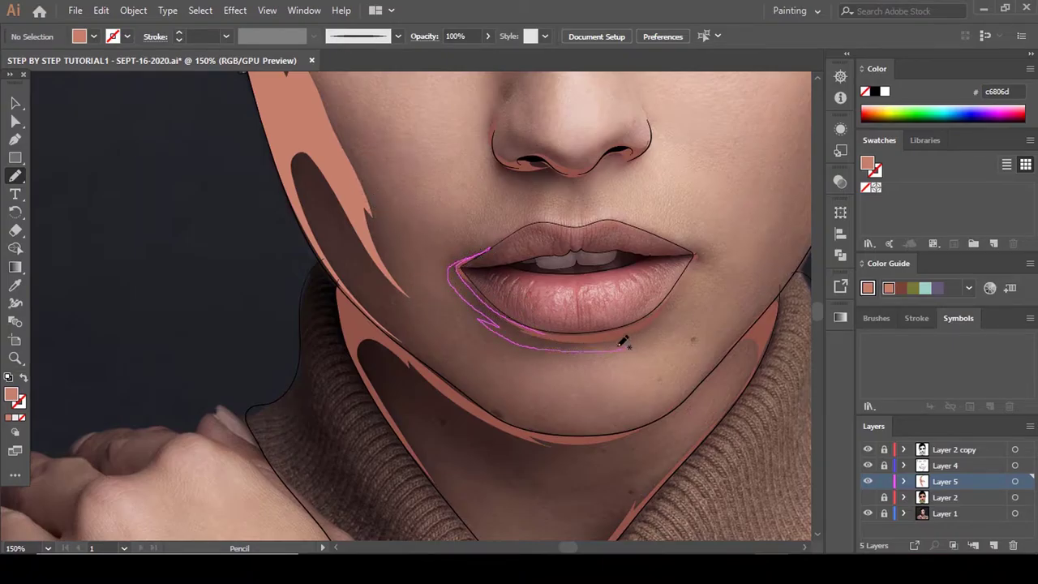
mouse_move(687, 286)
left_mouse_down()
mouse_move(630, 329)
mouse_move(535, 331)
left_mouse_up()
scroll(524, 312, "down", 3)
key("comma")
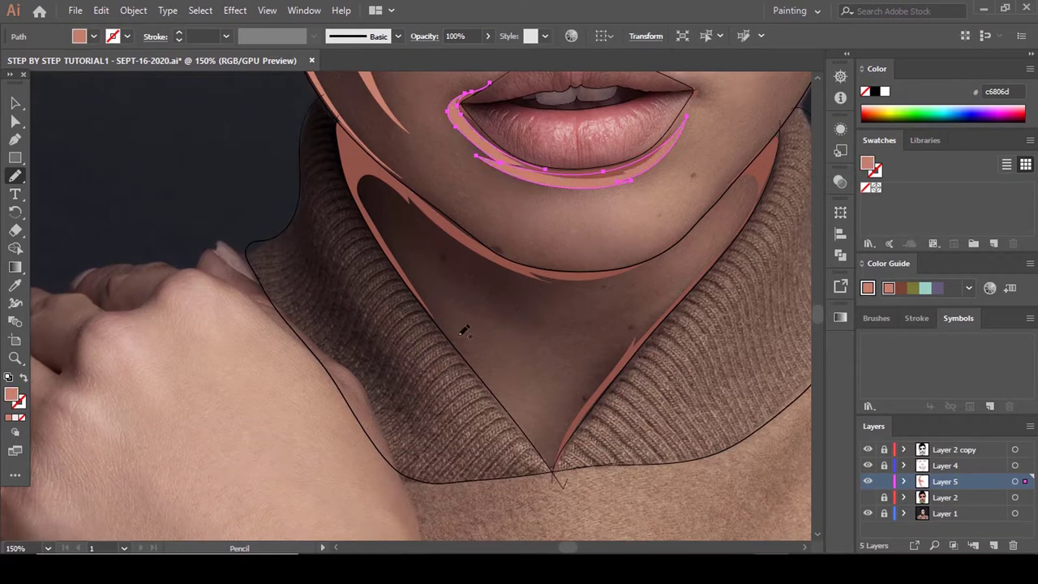
Draw a Pencil shadow path from the left-hand cheek under the chin and down the right-hand side of the neck.
scroll(428, 233, "down", 2)
scroll(415, 199, "up", 2)
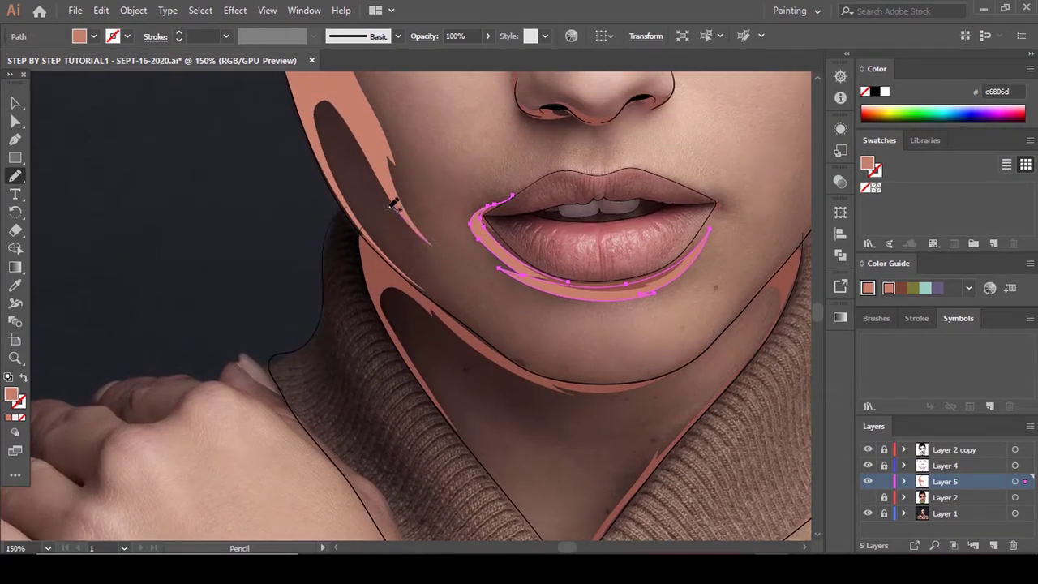
mouse_move(392, 204)
left_mouse_down()
mouse_move(402, 258)
mouse_move(499, 345)
mouse_move(558, 368)
mouse_move(640, 373)
left_mouse_up()
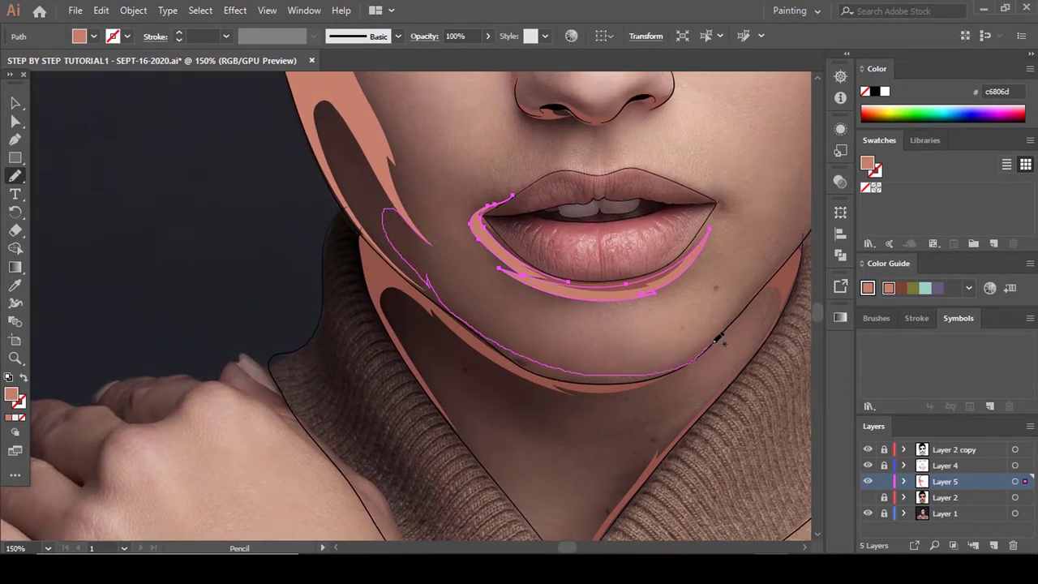
mouse_move(780, 318)
left_mouse_down()
mouse_move(750, 375)
mouse_move(743, 321)
left_mouse_up()
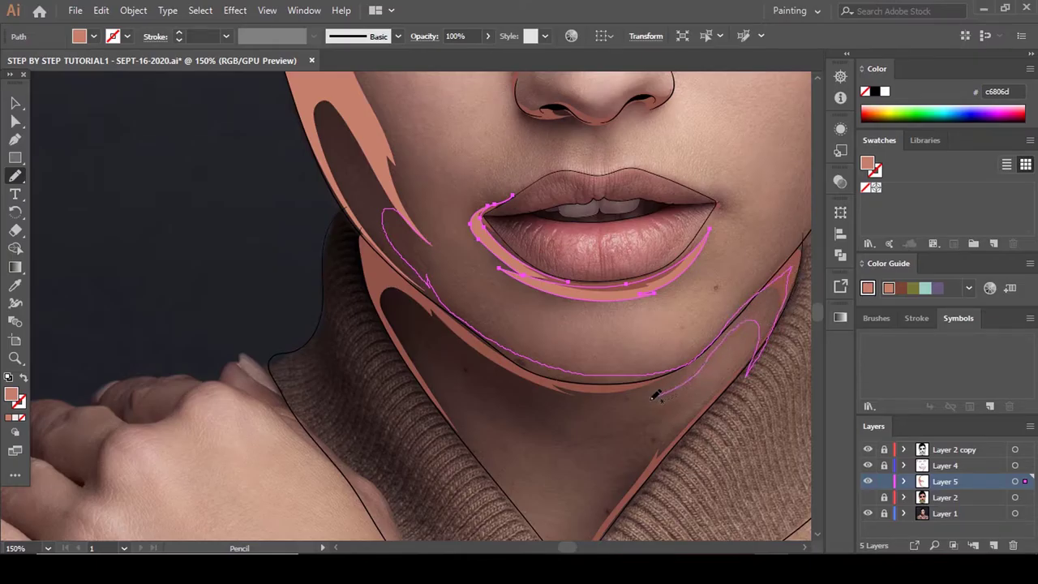
left_click_drag(700, 407, 631, 490)
scroll(637, 370, "down", 3)
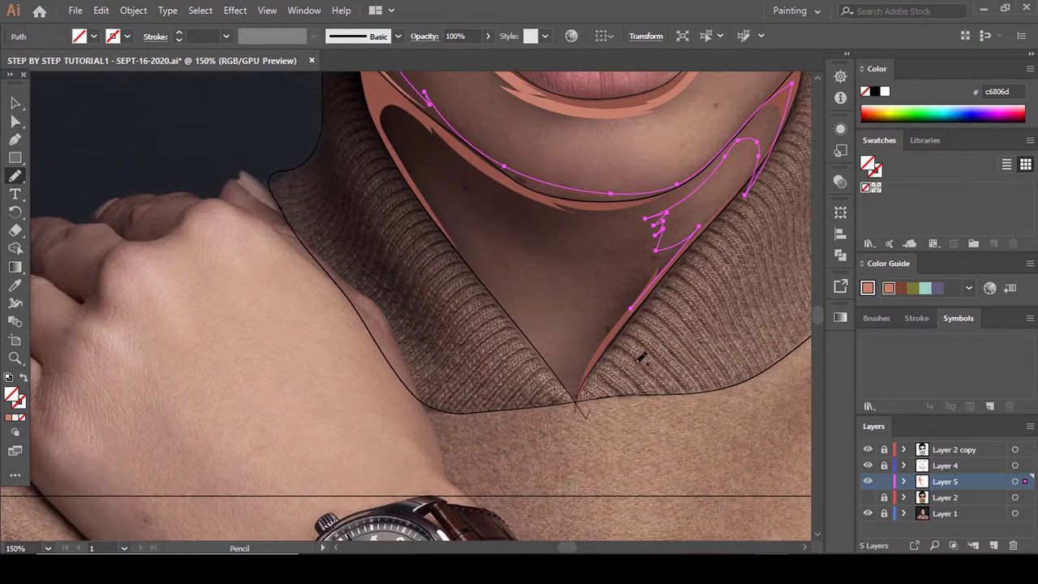
Continue the neck shadow around the collar point, up the left-hand neck edge to the cheek, and fill it with c6806d.
mouse_move(559, 372)
left_mouse_down()
mouse_move(611, 306)
mouse_move(592, 267)
mouse_move(523, 247)
left_mouse_up()
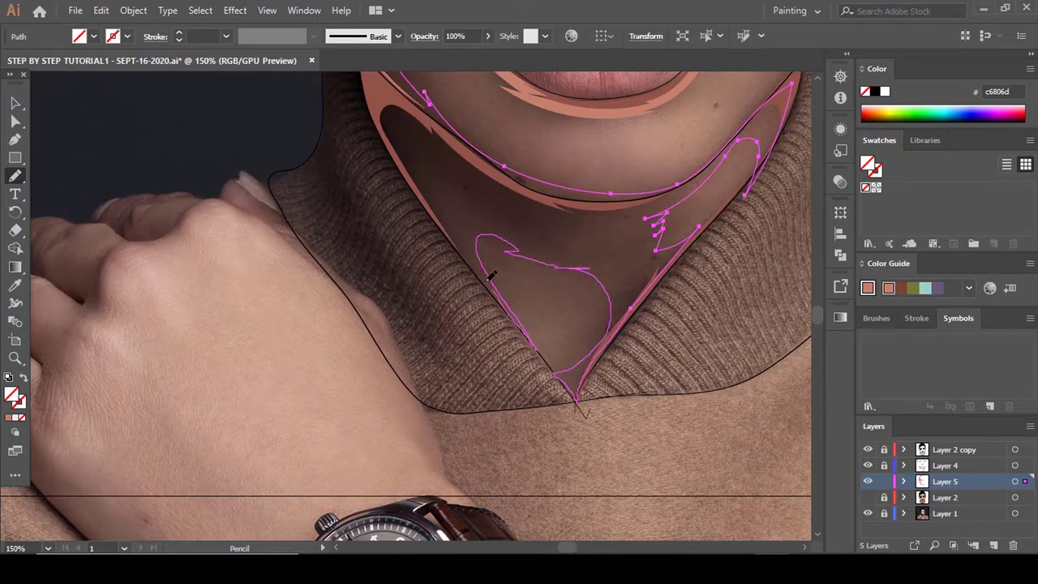
scroll(423, 200, "up", 4)
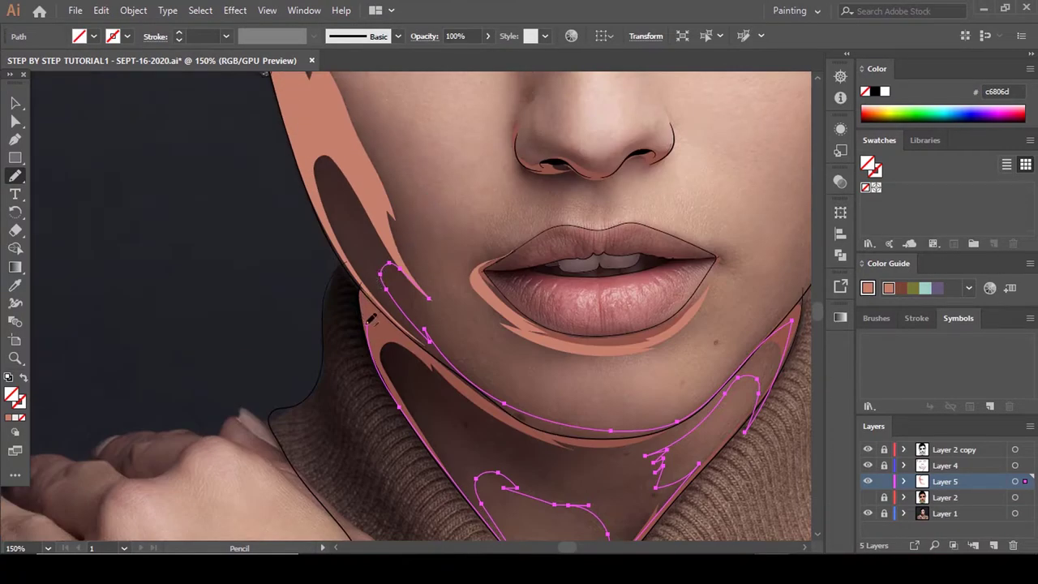
left_click_drag(350, 259, 309, 172)
scroll(429, 292, "up", 2)
key("comma")
Deselect the neck shadow and show Layer 2 to check the shading on the whole portrait.
key("a")
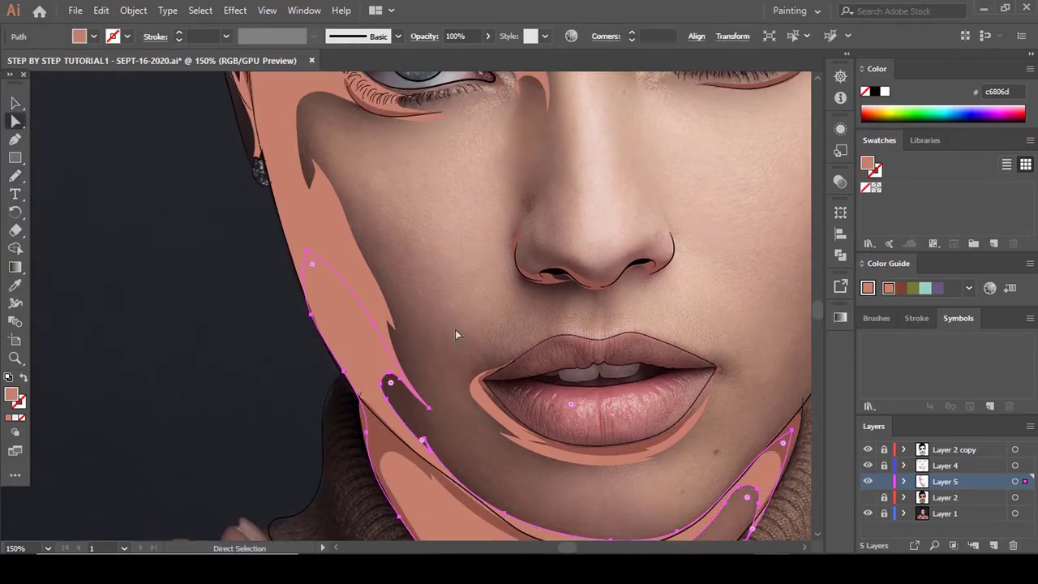
left_click(455, 329)
key("ctrl+0")
left_click(868, 498)
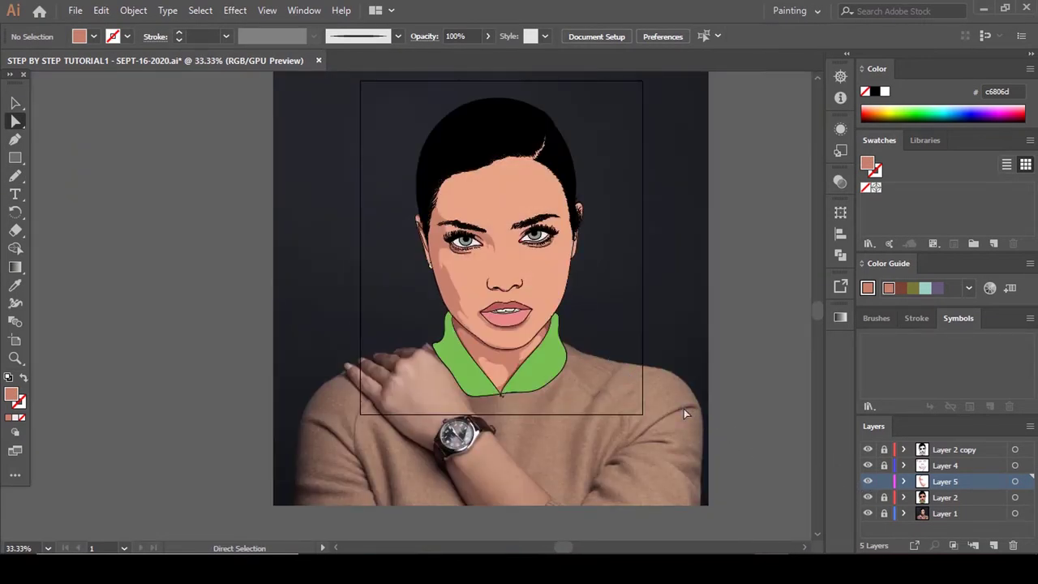
scroll(531, 253, "up", 1)
scroll(556, 301, "down", 1)
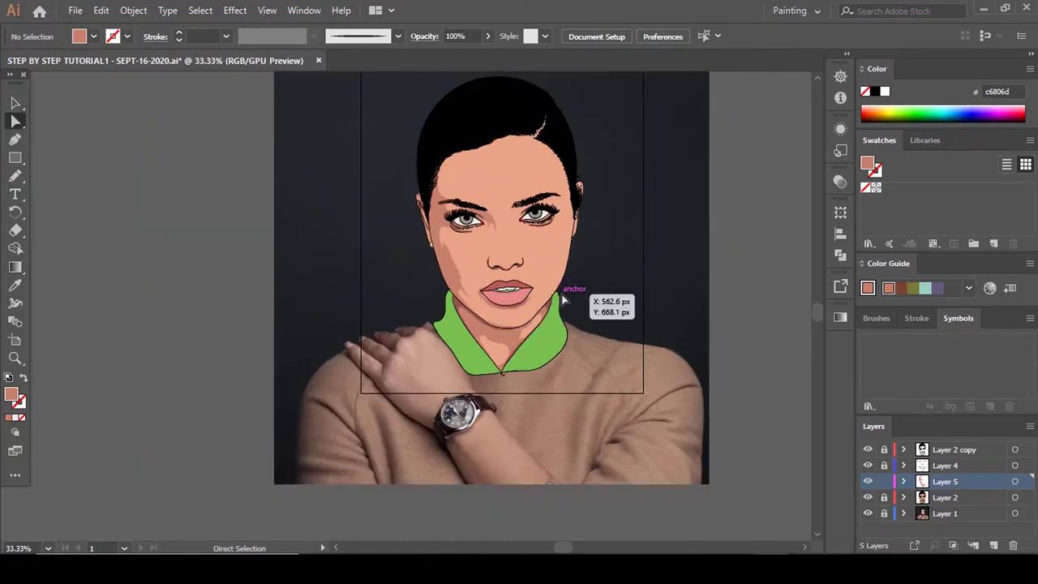
scroll(565, 301, "up", 4)
key("n")
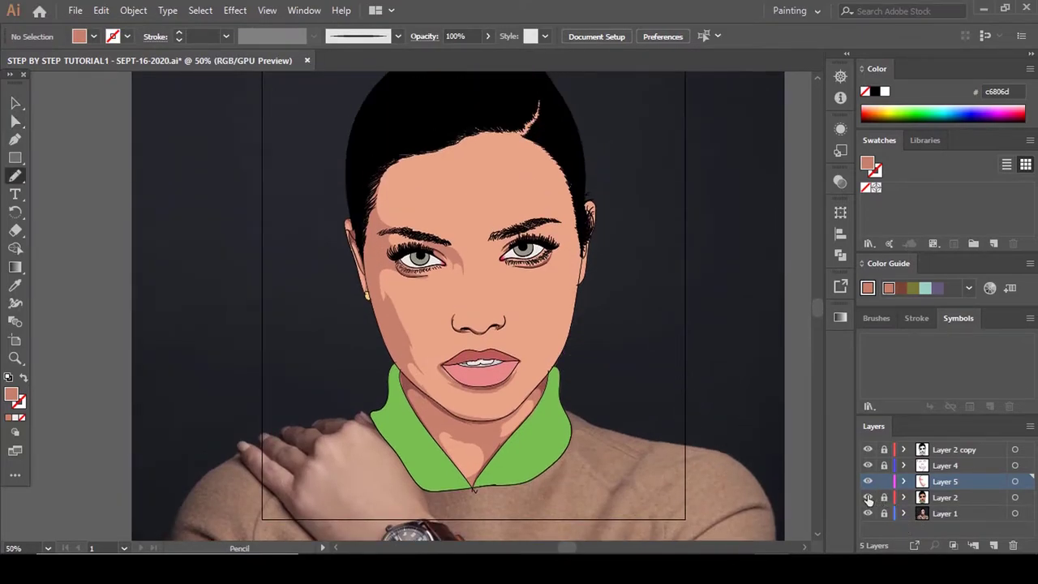
Hide Layer 2 and draw a Pencil shadow shape around the right-hand eye from under the brow to the lower lid, filled with c6806d.
left_click(867, 497)
scroll(570, 226, "up", 3)
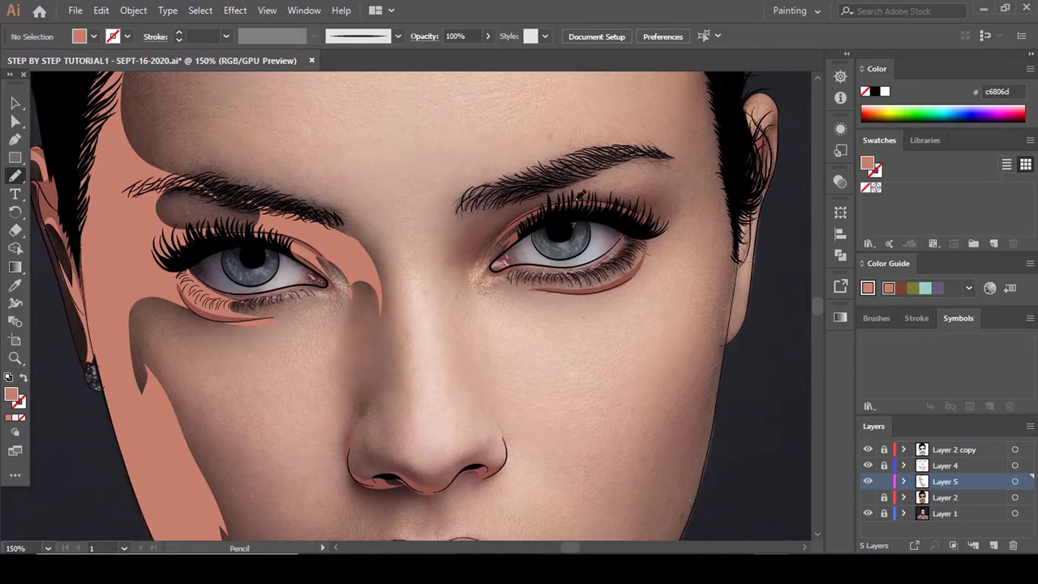
mouse_move(581, 194)
left_mouse_down()
mouse_move(469, 219)
mouse_move(470, 296)
left_mouse_up()
mouse_move(498, 242)
left_mouse_down()
mouse_move(570, 208)
mouse_move(660, 231)
mouse_move(555, 285)
left_mouse_up()
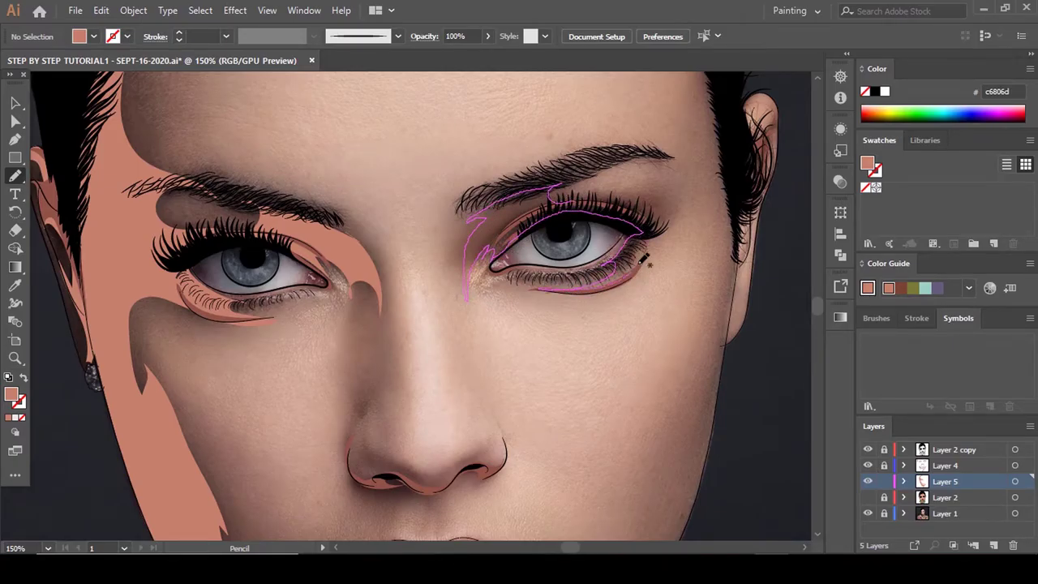
mouse_move(639, 263)
left_mouse_down()
mouse_move(676, 218)
mouse_move(575, 202)
left_mouse_up()
scroll(570, 220, "up", 3)
scroll(564, 235, "down", 3)
key("comma")
scroll(554, 252, "down", 3)
key("s")
key("a")
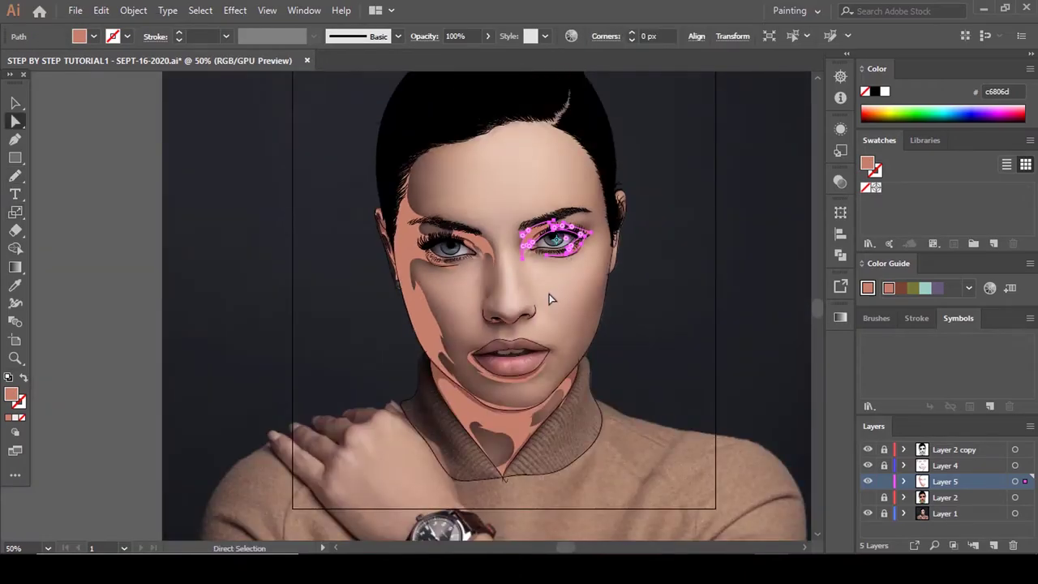
left_click(472, 287)
Draw a shadow shape along the left-hand side of the nose, across the tip and under the nostrils, filled with c6806d.
key("n")
scroll(489, 307, "up", 4)
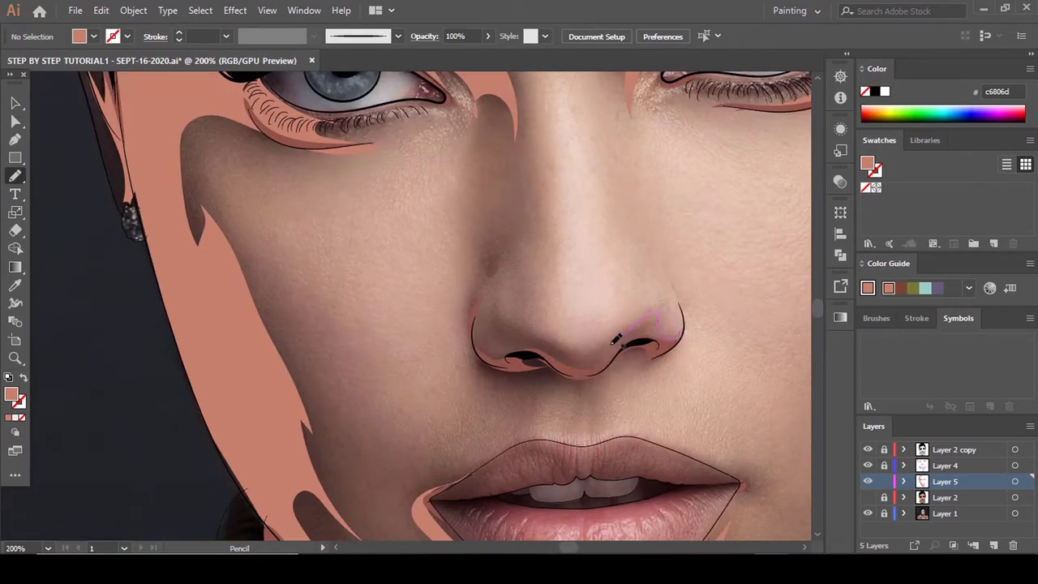
mouse_move(613, 344)
left_mouse_down()
mouse_move(536, 328)
mouse_move(488, 290)
mouse_move(495, 237)
left_mouse_up()
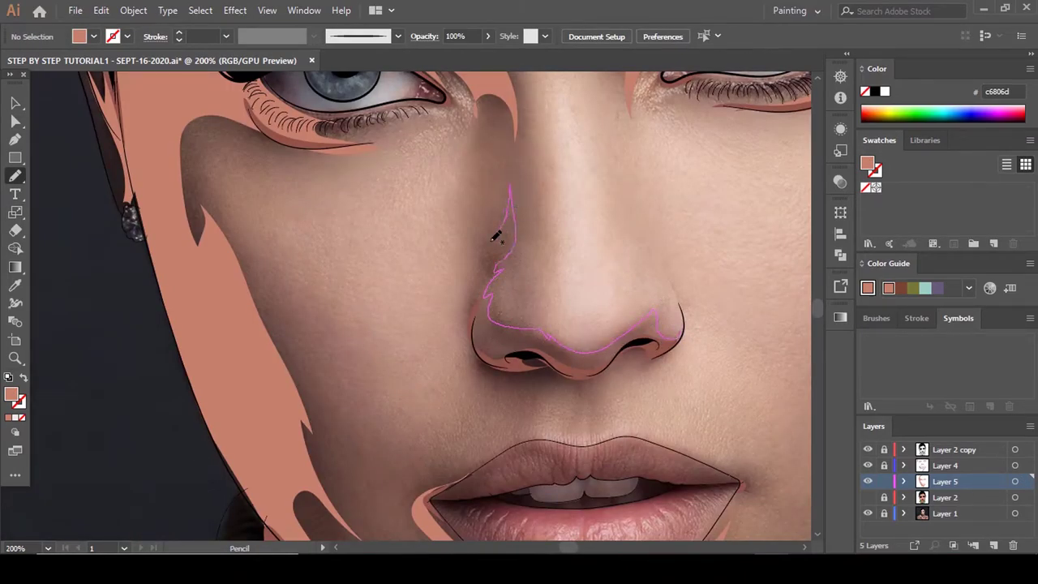
left_click_drag(470, 309, 573, 391)
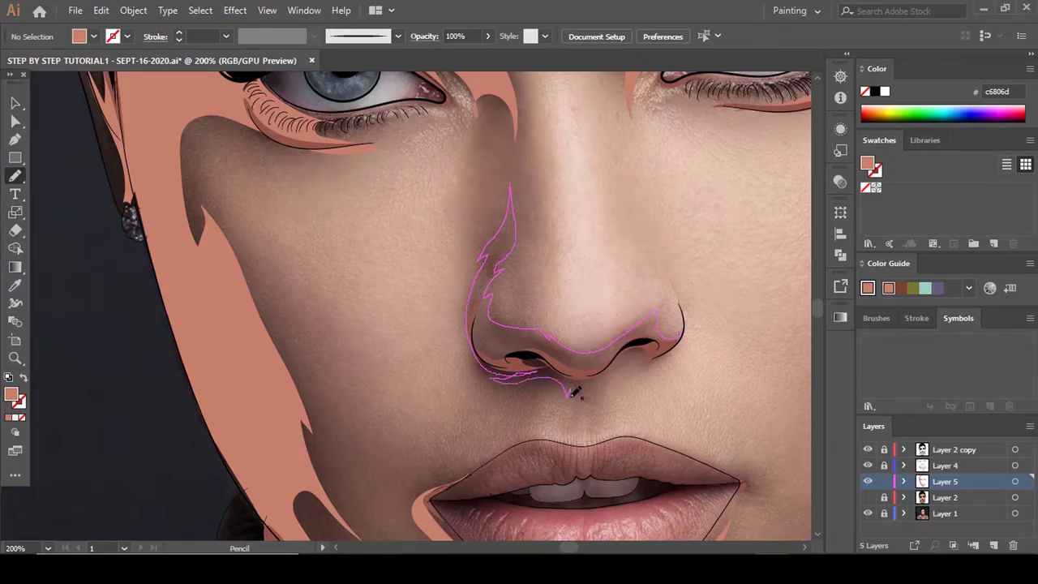
left_click_drag(650, 366, 679, 311)
scroll(680, 339, "up", 2)
key("i")
scroll(697, 348, "down", 2)
left_click(725, 372, "ctrl")
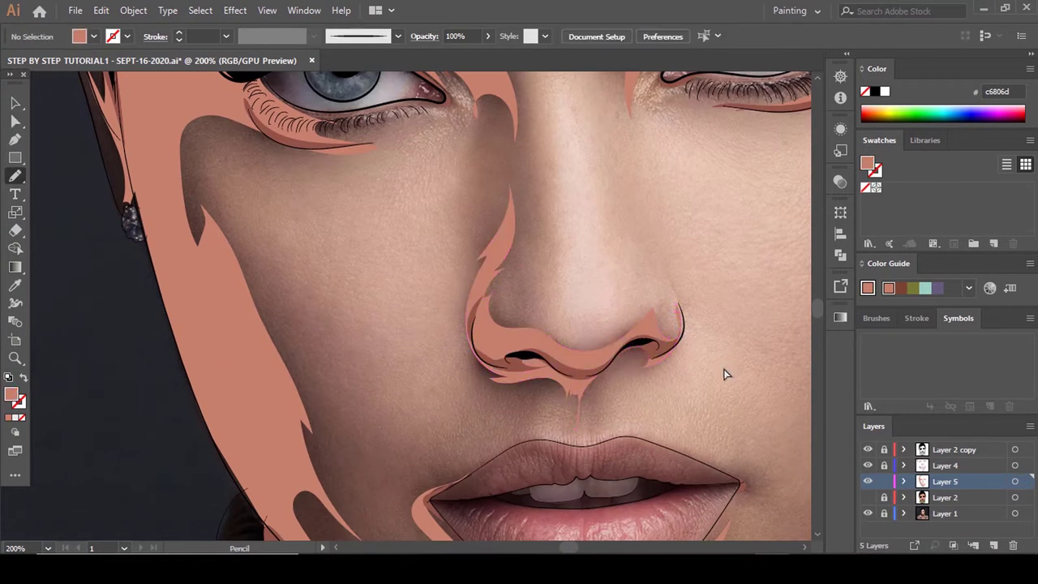
Draw a small Pencil shadow shape along the outer edge of the right-hand nostril.
scroll(699, 306, "up", 2)
key("n")
mouse_move(625, 368)
left_mouse_down()
mouse_move(668, 321)
mouse_move(638, 220)
mouse_move(677, 360)
mouse_move(625, 398)
left_mouse_up()
Draw a Pencil shadow path from the right-hand hairline down the cheek to the jaw and back up the face edge.
scroll(610, 355, "up", 3)
scroll(604, 345, "down", 4)
scroll(582, 288, "up", 5)
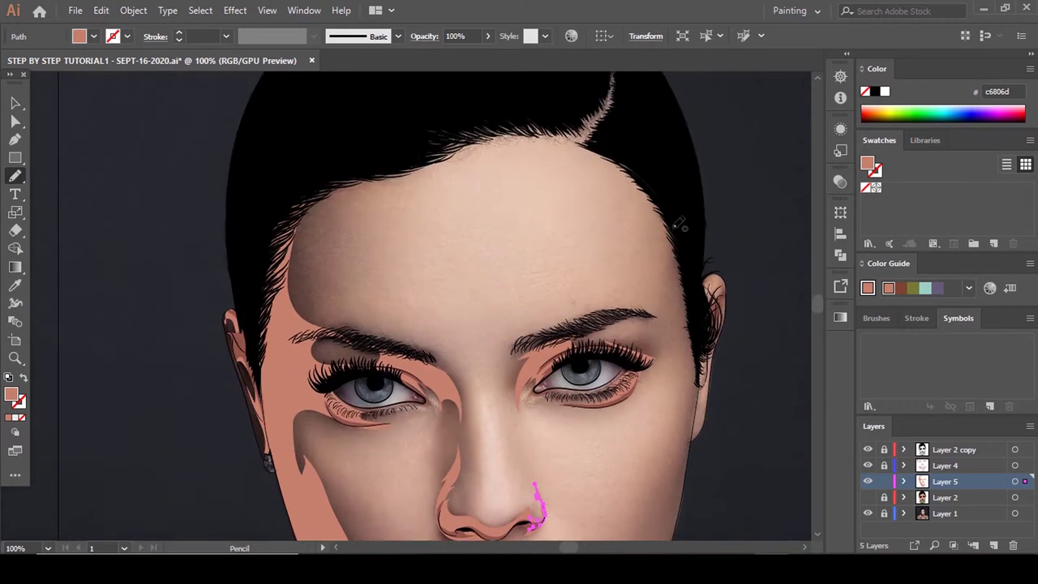
mouse_move(681, 235)
left_mouse_down()
mouse_move(612, 157)
mouse_move(678, 285)
mouse_move(694, 367)
mouse_move(681, 456)
mouse_move(679, 267)
left_mouse_up()
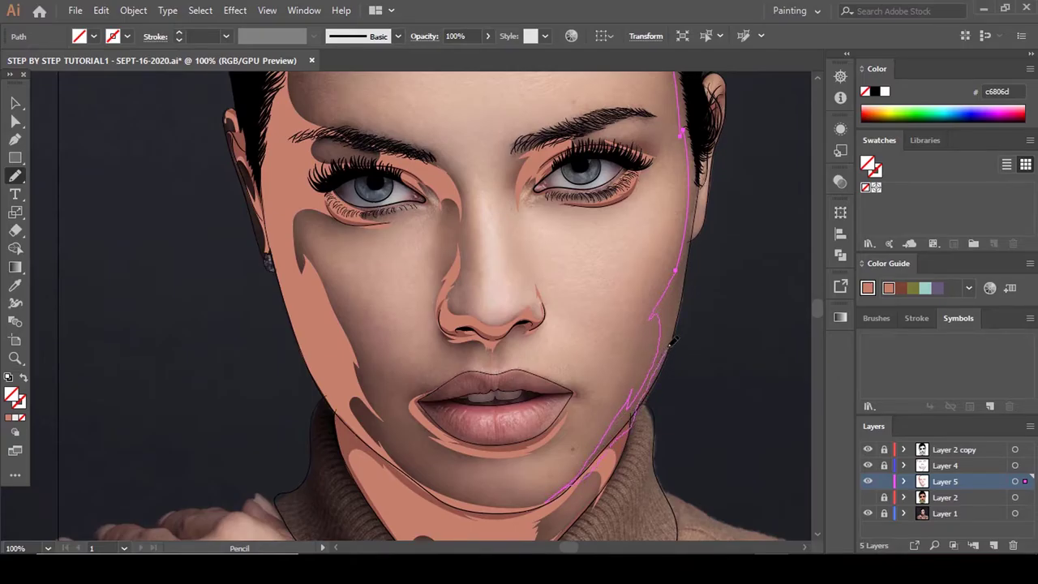
left_click_drag(702, 188, 700, 93)
Adjust the shadow path's anchor points along the right-hand jaw edge and fill the shape with c6806d.
key("s")
mouse_move(656, 371)
left_mouse_down()
mouse_move(656, 290)
mouse_move(660, 338)
left_mouse_up()
key("a")
scroll(671, 317, "up", 2)
left_click(636, 379)
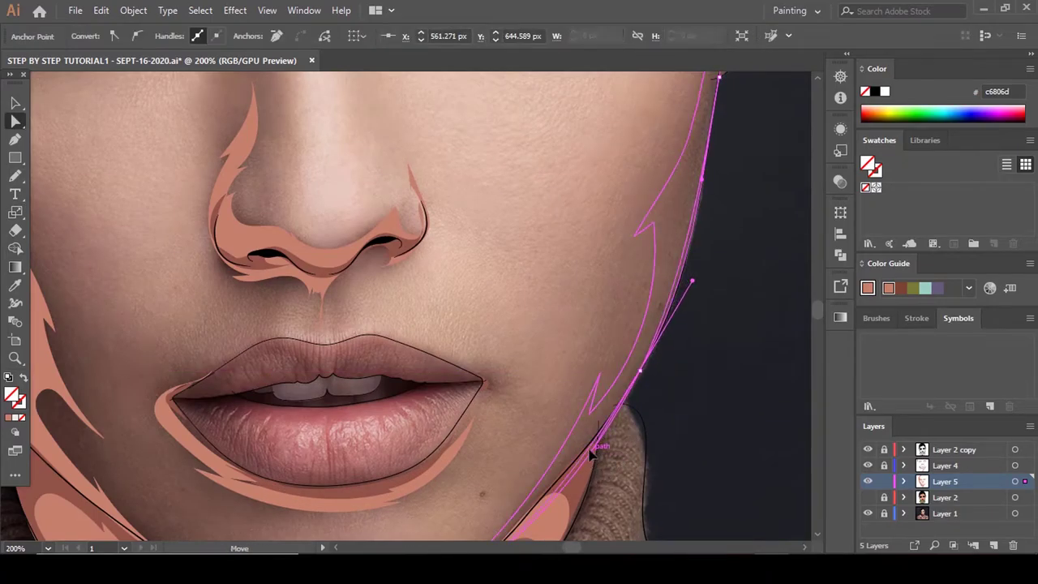
scroll(509, 360, "down", 2)
scroll(568, 355, "up", 4)
key("comma")
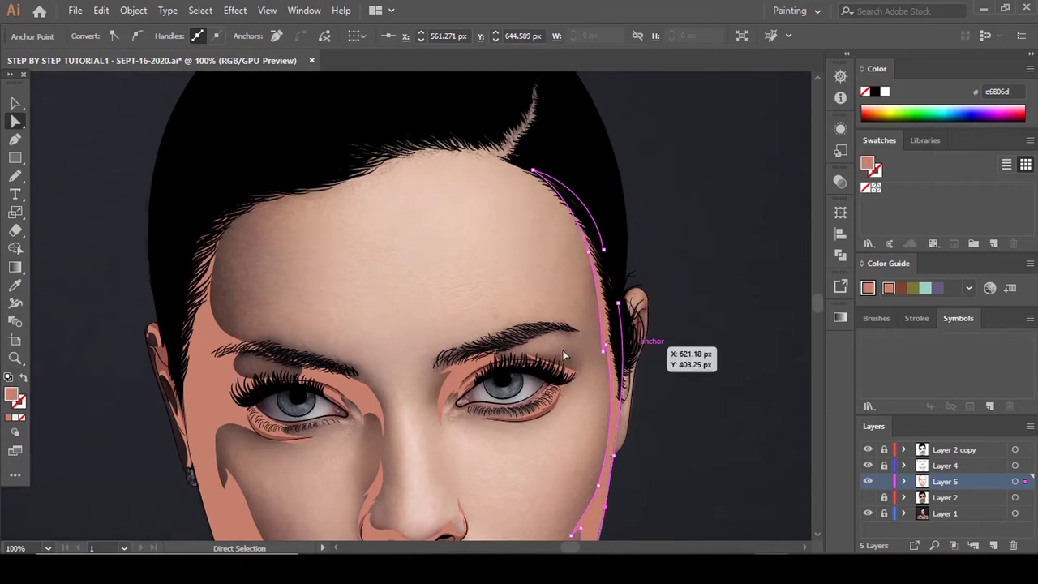
left_click(563, 349)
Show Layer 2 and examine the shading on the face and neck.
scroll(562, 349, "down", 2)
left_click(868, 497)
scroll(568, 306, "down", 2)
scroll(592, 296, "down", 1)
scroll(554, 327, "up", 3)
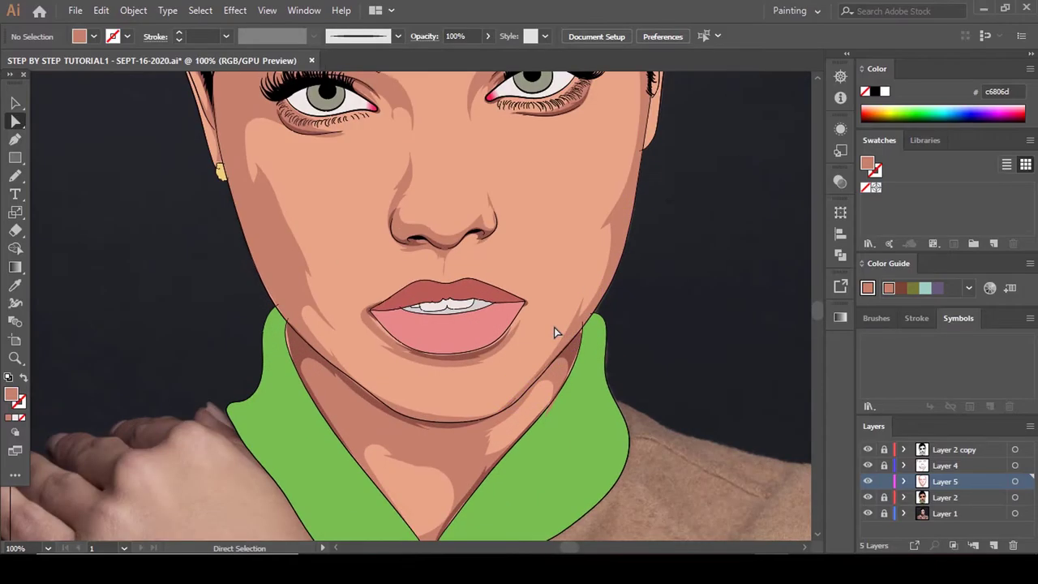
scroll(554, 327, "down", 1)
Hide Layer 2 and draw a shadow shape along the left-hand side of the forehead from brow to hairline, filled with c6806d.
key("n")
left_click(868, 497)
scroll(505, 397, "up", 1)
scroll(454, 276, "up", 4)
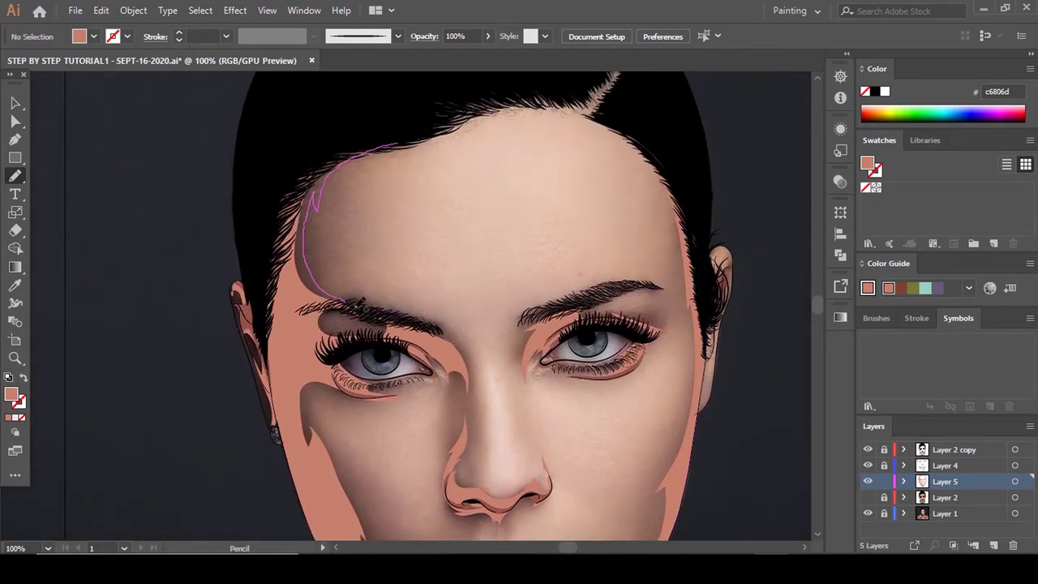
mouse_move(306, 299)
left_mouse_down()
mouse_move(276, 193)
mouse_move(427, 141)
left_mouse_up()
scroll(429, 228, "up", 1)
key("comma")
key("a")
left_click(444, 226)
Draw an additional shadow shape between the right-hand eye's inner corner and the brow, filled with c6806d, and deselect it.
scroll(450, 224, "down", 1)
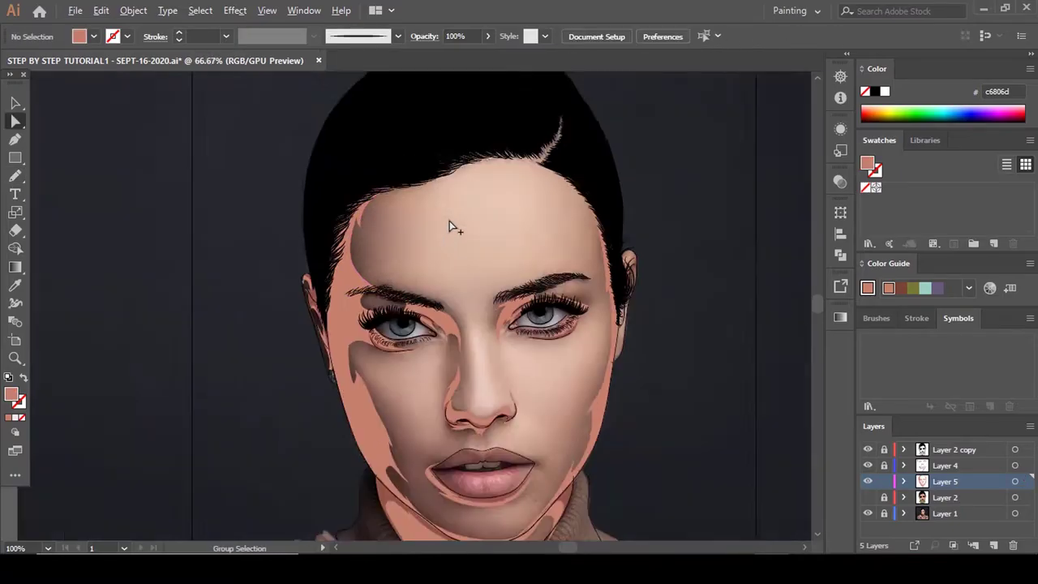
scroll(482, 438, "up", 2)
scroll(479, 212, "up", 1)
left_click(471, 185)
scroll(487, 174, "up", 1)
key("n")
left_click_drag(510, 118, 432, 171)
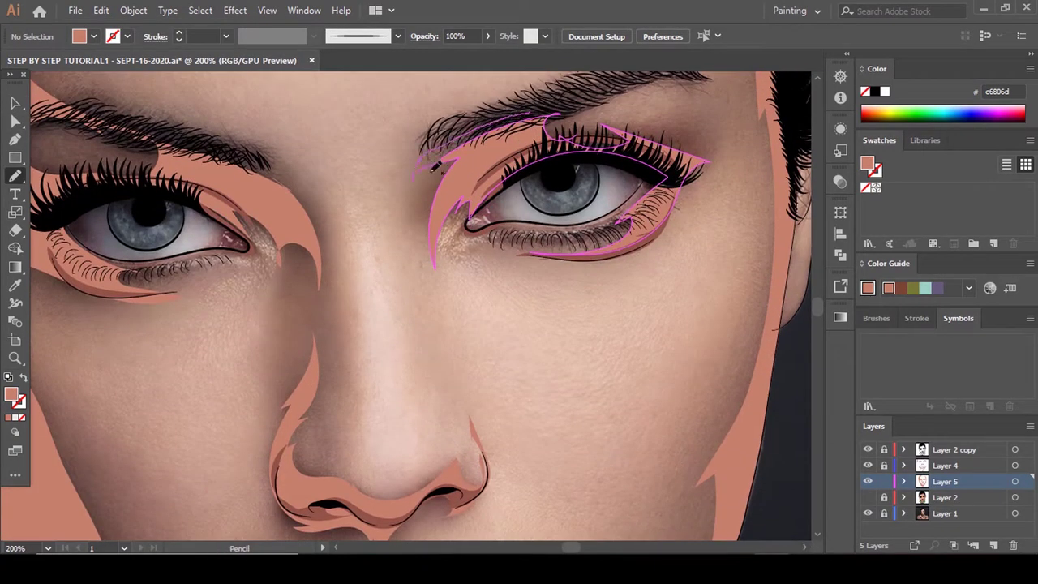
left_click_drag(503, 180, 545, 119)
scroll(535, 151, "up", 3)
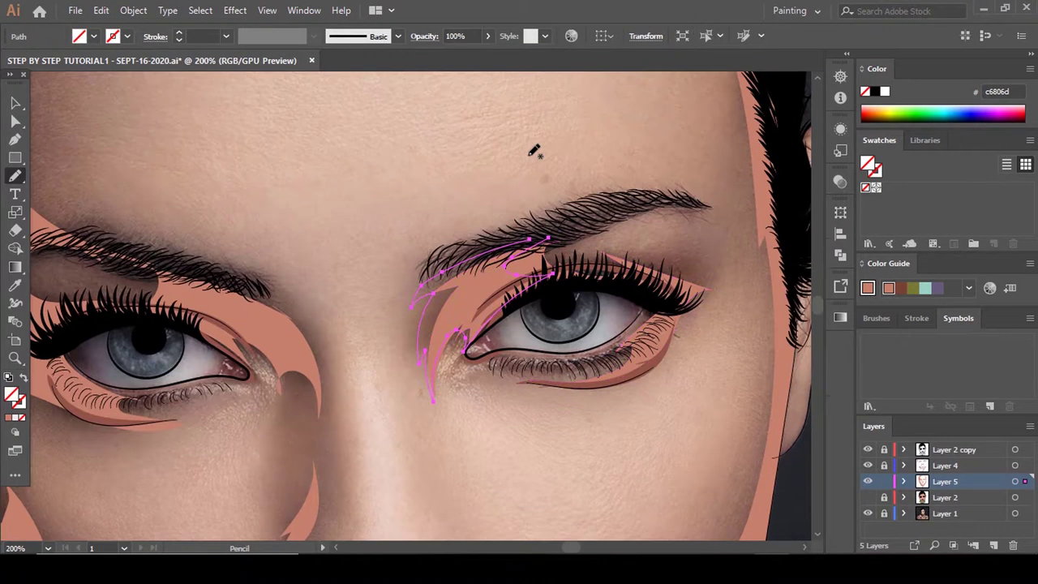
scroll(503, 167, "down", 2)
key("comma")
key("a")
left_click(467, 156)
left_click(410, 180)
Toggle Layer 2's visibility to check the shading, and examine the nose and mouth area up close.
scroll(409, 181, "down", 4)
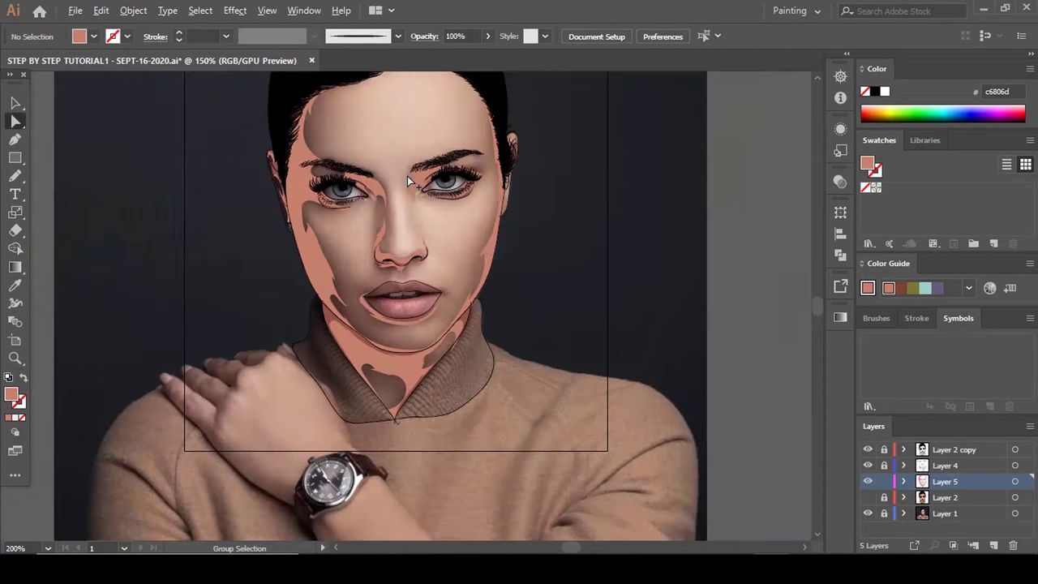
left_click(868, 497)
left_click(868, 497)
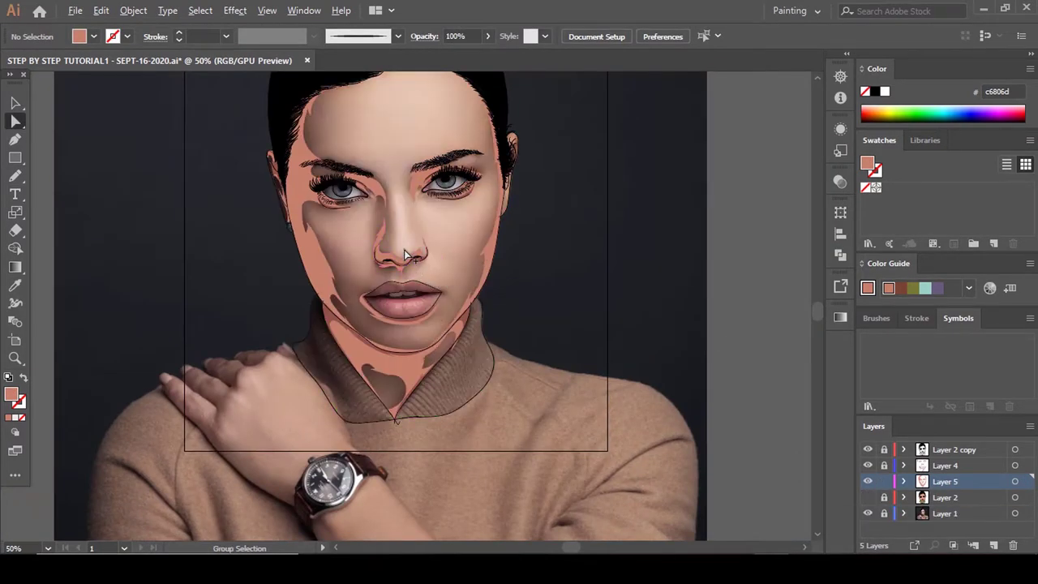
scroll(413, 253, "up", 6)
left_click_drag(471, 251, 463, 256)
left_click(479, 257)
scroll(477, 258, "down", 4)
scroll(523, 306, "up", 2)
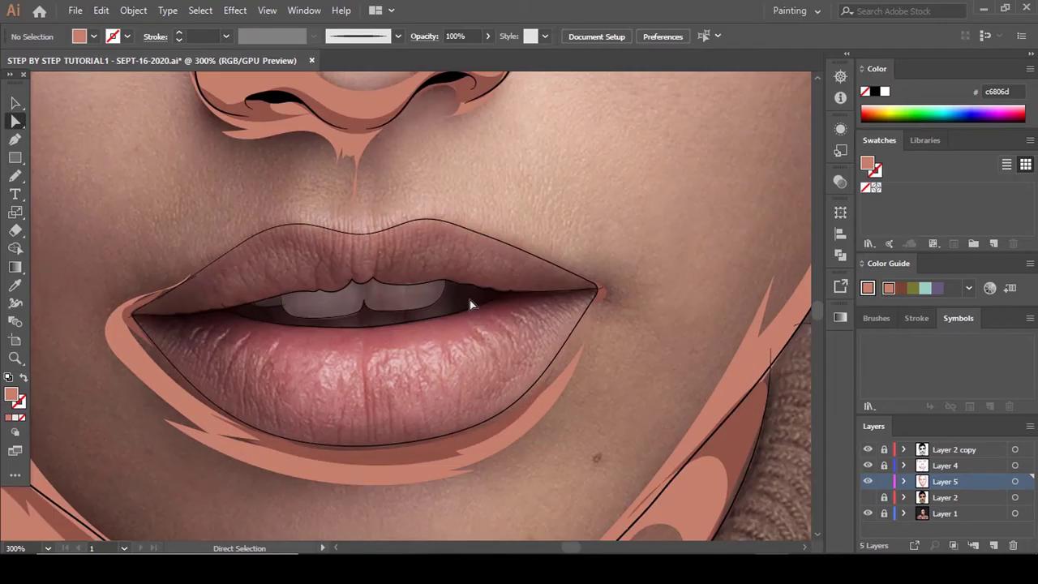
scroll(470, 301, "down", 2)
scroll(491, 319, "down", 2)
scroll(420, 336, "down", 3)
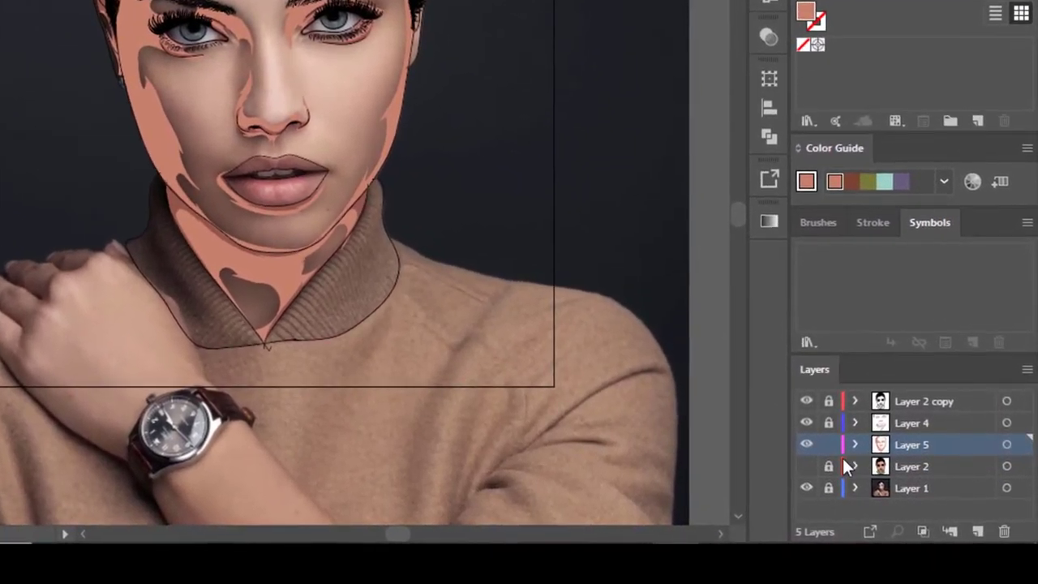
Lock Layer 5, add a new layer directly above Layer 2, and show Layer 2.
left_click(945, 484)
left_click(973, 531)
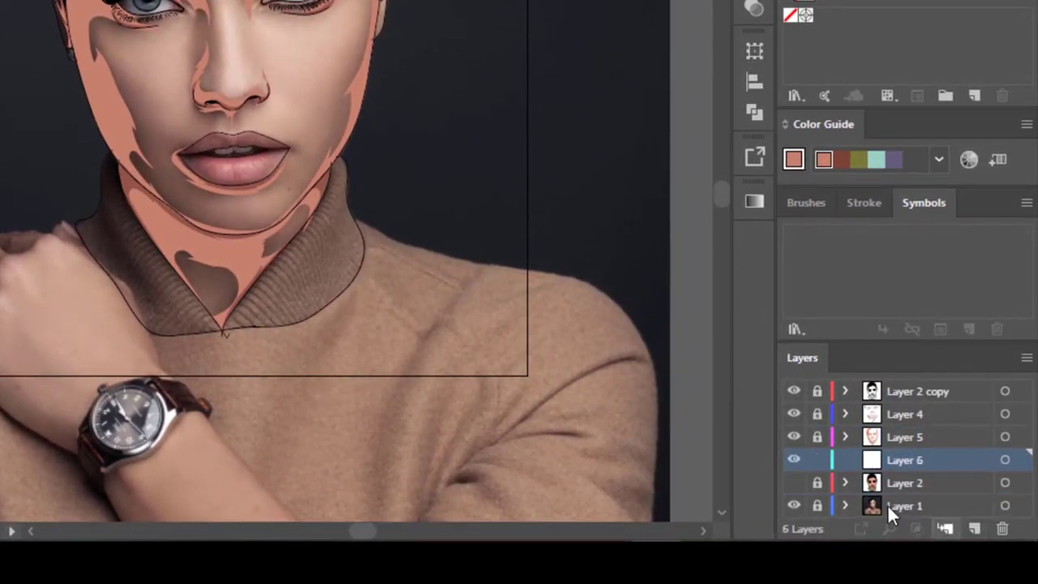
left_click(794, 482)
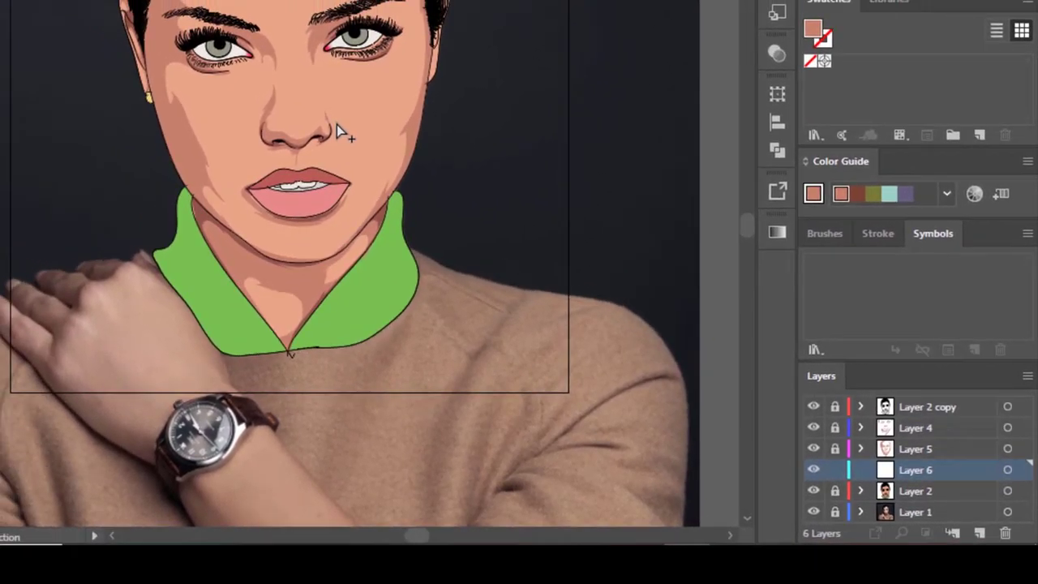
Sample the base skin tone from the face and change the fill to the slightly darker d88f79.
scroll(336, 130, "up", 2)
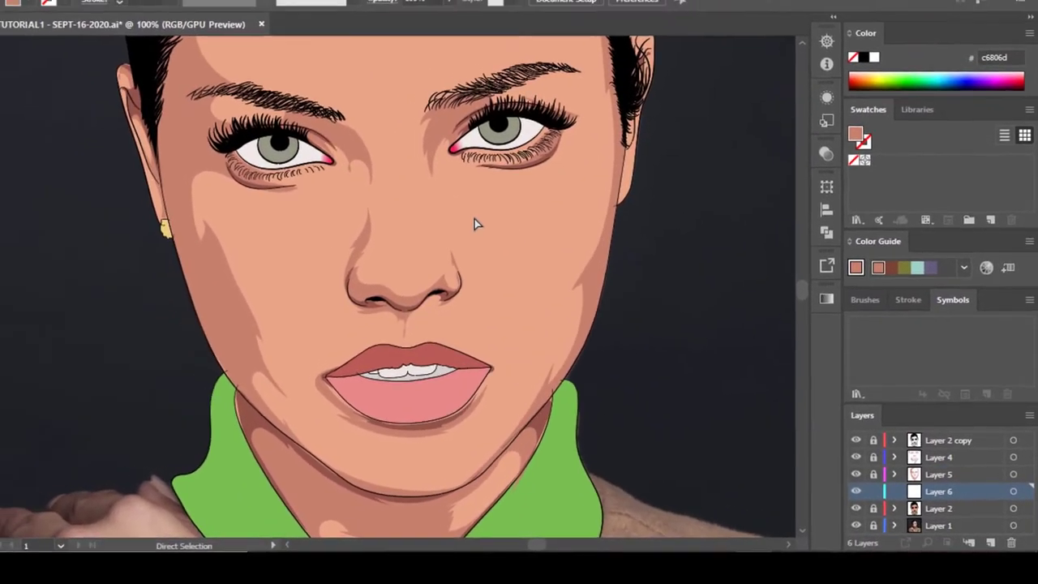
key("i")
left_click(349, 136)
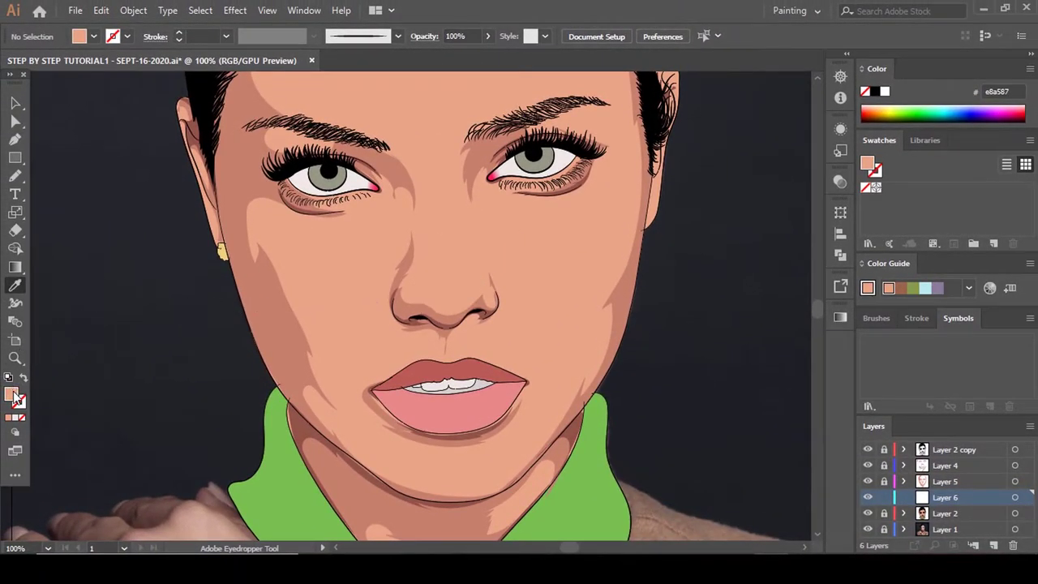
double_click(13, 396)
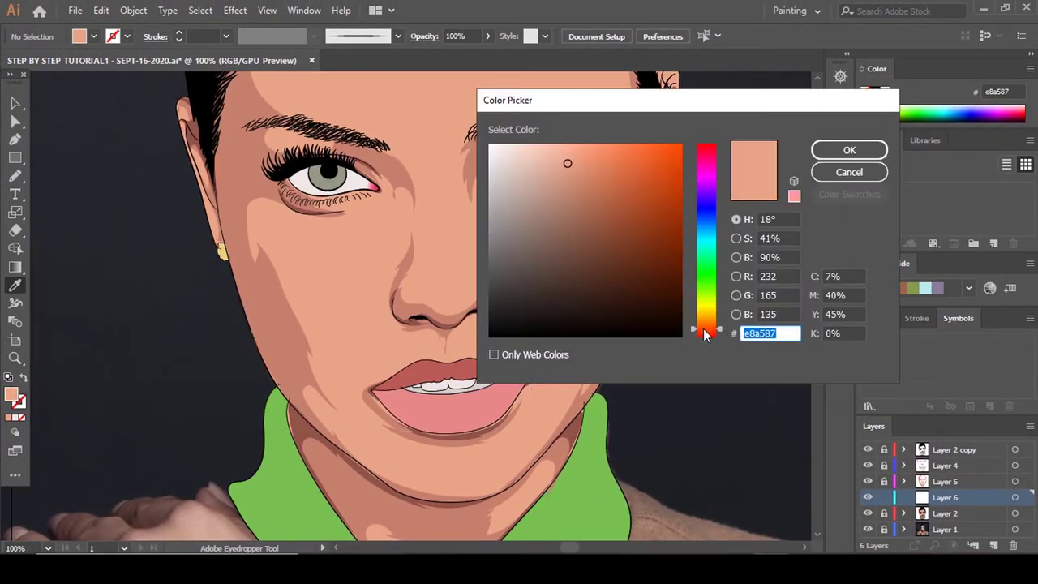
type("e59d88")
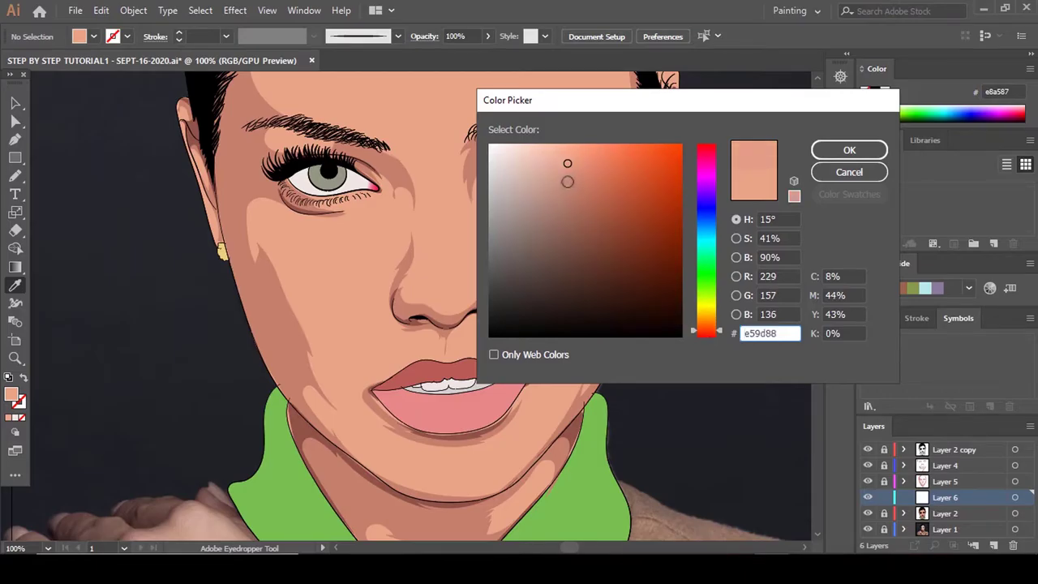
left_click(573, 171)
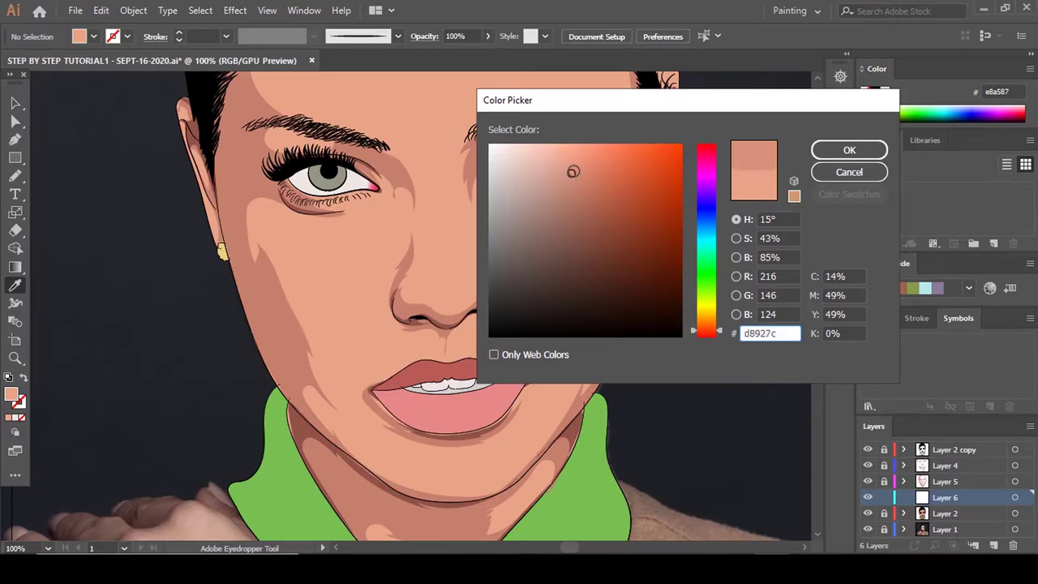
left_click(849, 150)
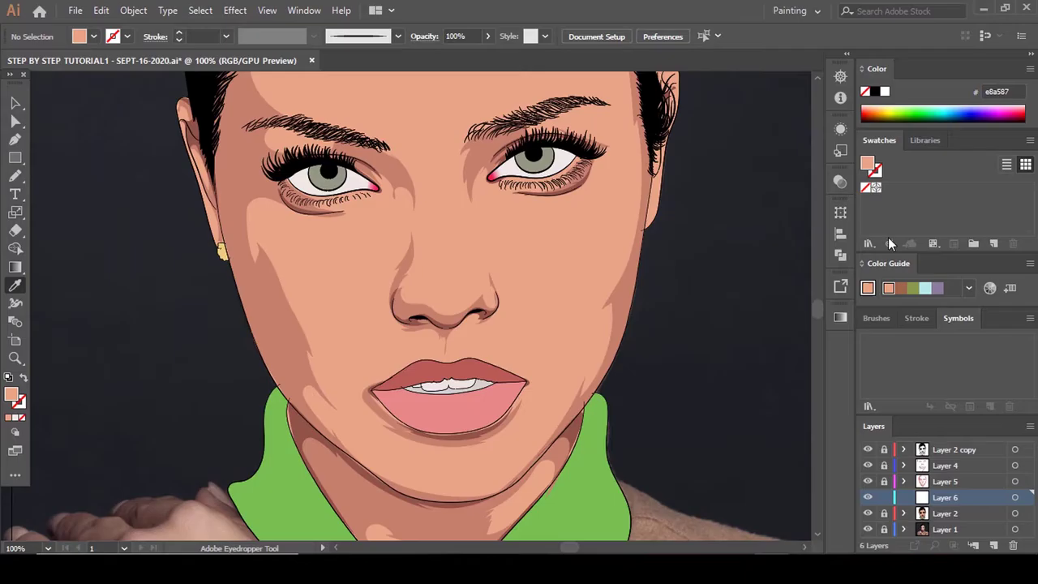
Hide Layer 2 and draw a Pencil path from the hairline down the left-hand forehead, across both brows to the right-hand inner eye.
left_click(868, 514)
key("n")
key("ctrl+equal")
scroll(452, 215, "up", 5)
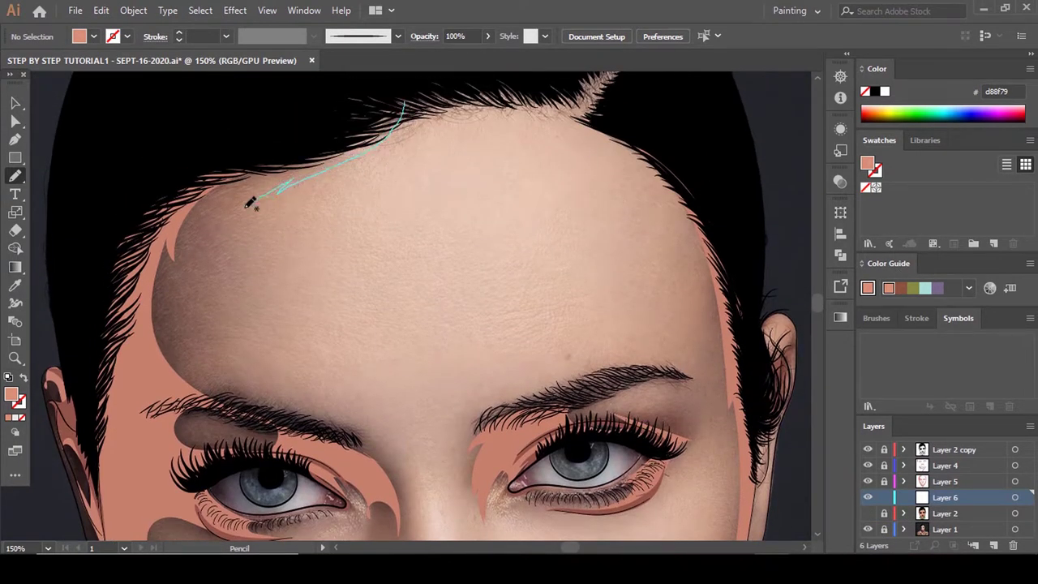
mouse_move(251, 205)
left_mouse_down()
mouse_move(210, 253)
mouse_move(215, 305)
left_mouse_up()
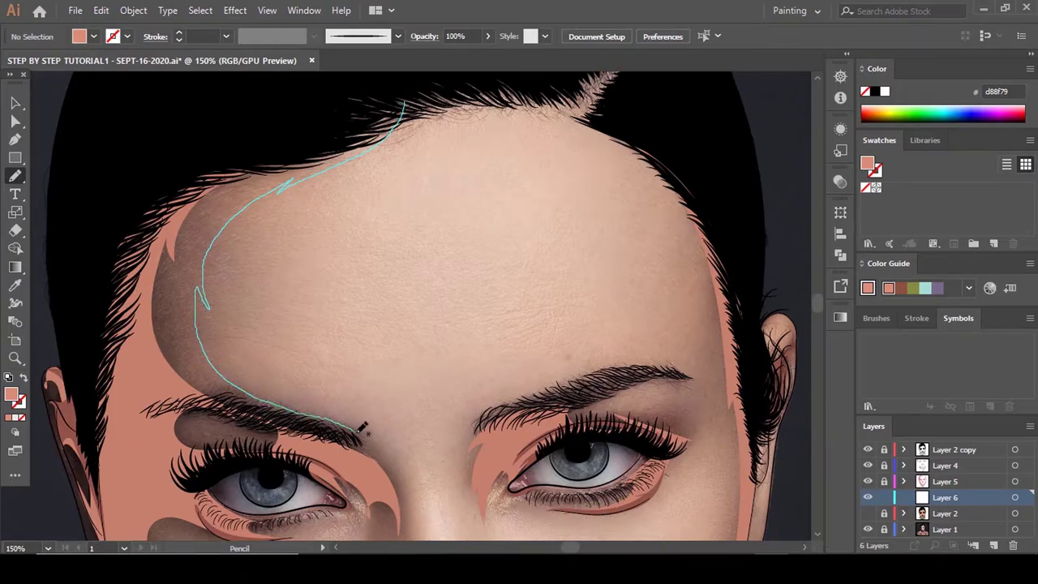
left_click_drag(604, 390, 496, 454)
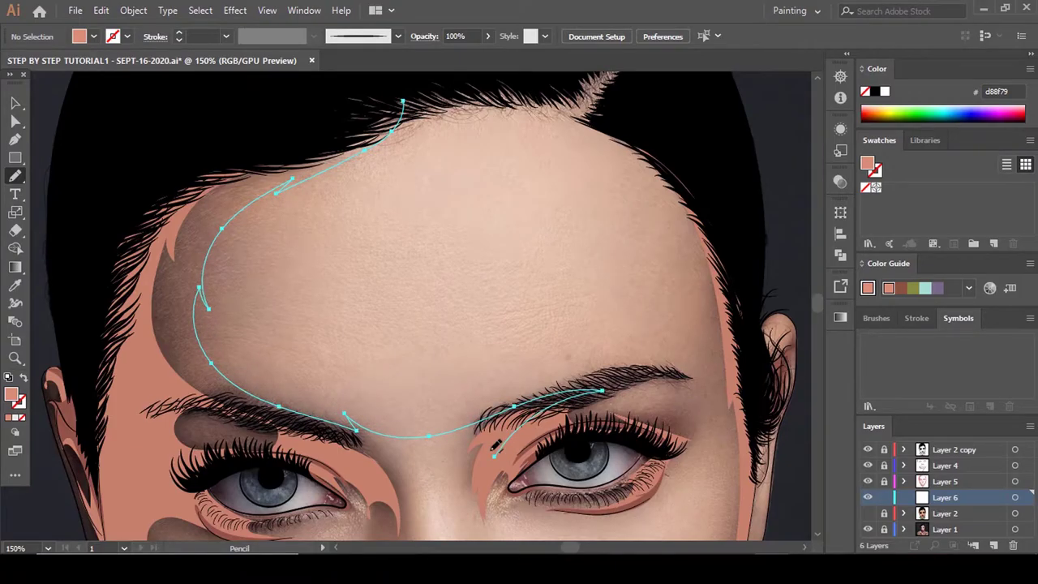
Continue the Pencil path around the nose bridge, tip and nostrils, then up the shadowed side of the nose to the left-hand eye's upper lid.
scroll(496, 454, "down", 5)
key("ctrl+equal")
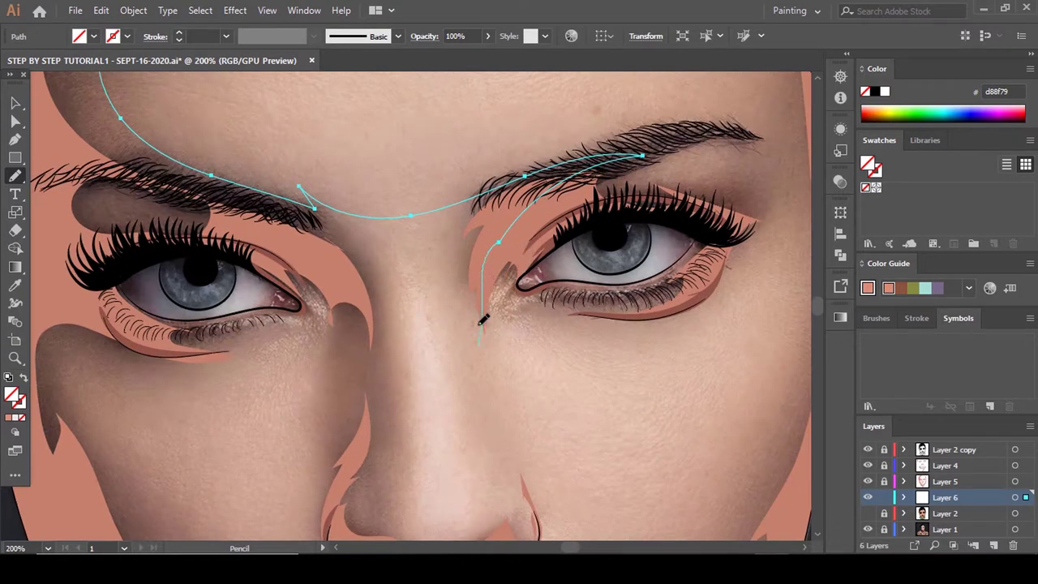
scroll(400, 369, "down", 4)
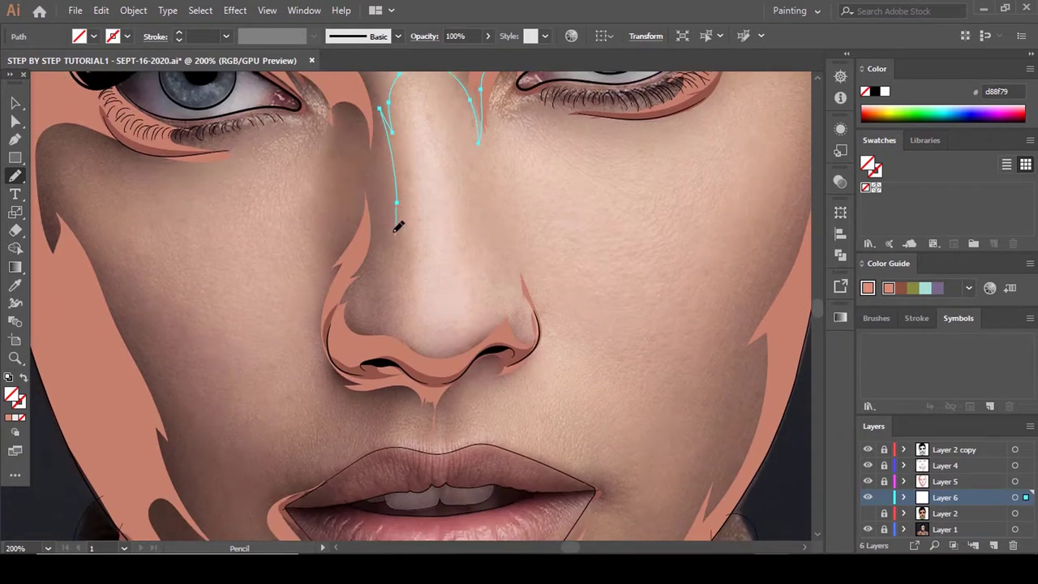
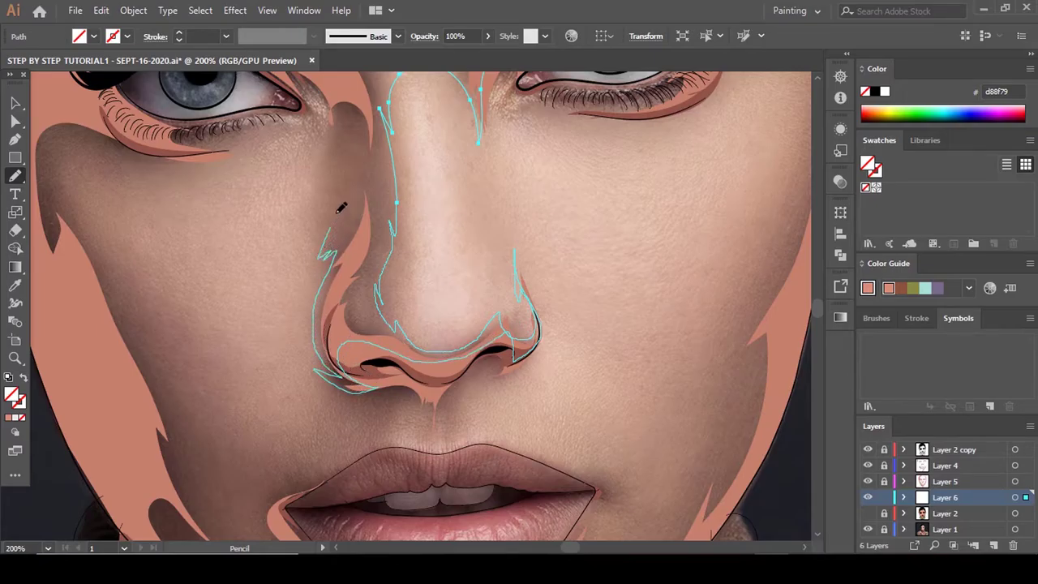
scroll(347, 159, "up", 3)
left_click_drag(285, 189, 164, 172)
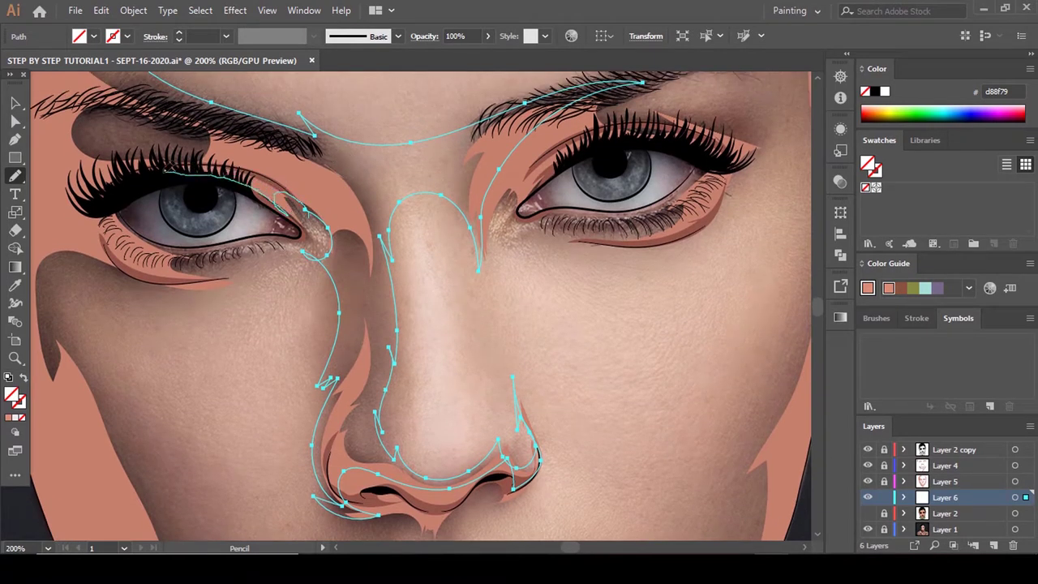
Loop the path around the left-hand lid highlight, close it through the hair at the forehead hairline, and fill the shape with d88f79.
left_click_drag(120, 114, 142, 160)
key("ctrl+minus")
key("ctrl+minus")
key("ctrl+minus")
mouse_move(412, 107)
left_mouse_down()
mouse_move(300, 133)
mouse_move(312, 262)
left_mouse_up()
scroll(438, 255, "down", 3)
key("comma")
key("a")
left_click(487, 235)
scroll(486, 236, "down", 1)
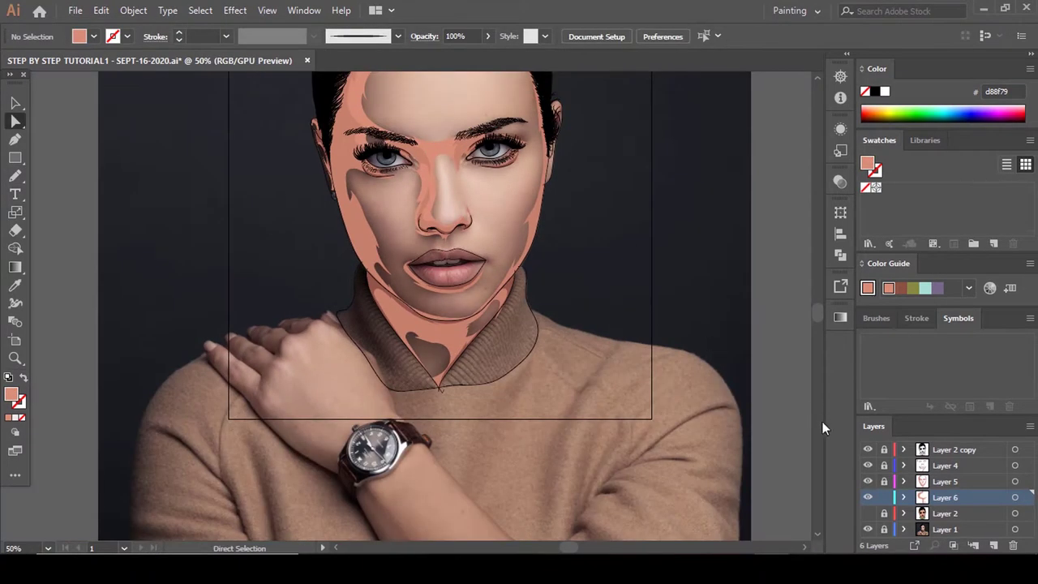
Show Layer 2, select the new forehead-and-nose shape, sample the base skin tone and change the shape's fill to the slightly darker e09980.
left_click(868, 514)
scroll(683, 407, "up", 2)
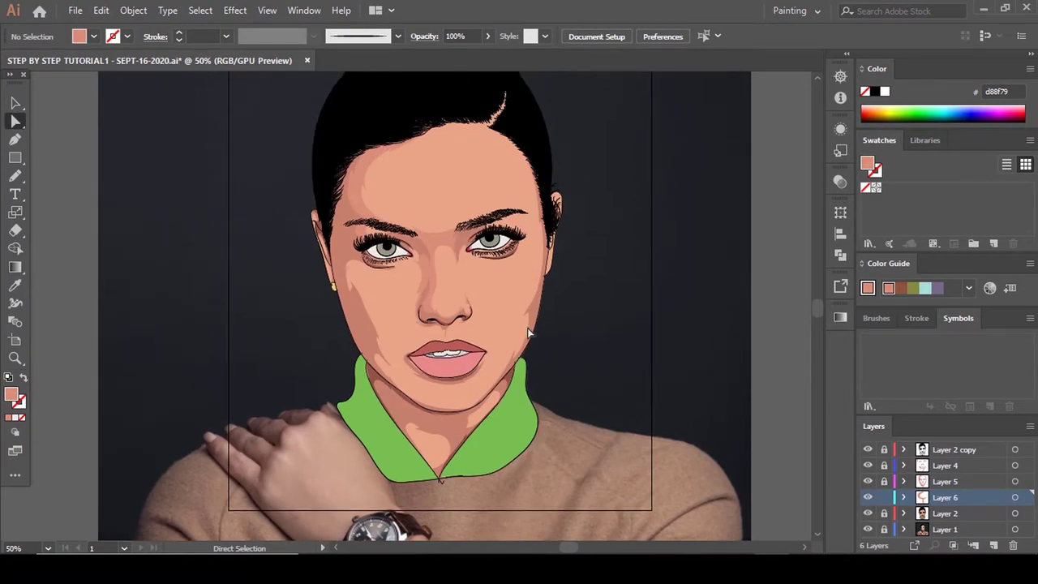
scroll(470, 266, "up", 4)
left_click(351, 169)
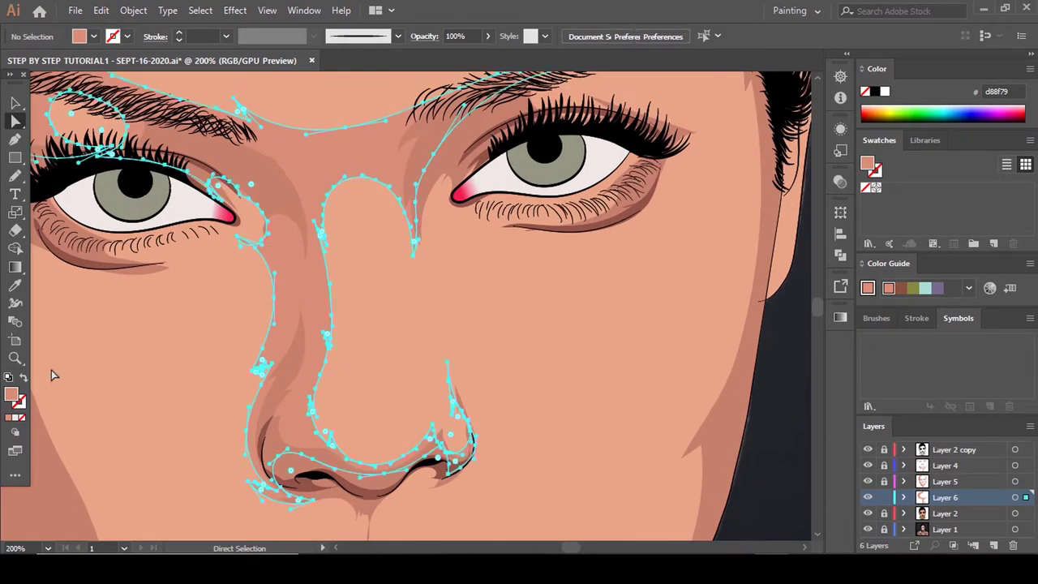
double_click(12, 396)
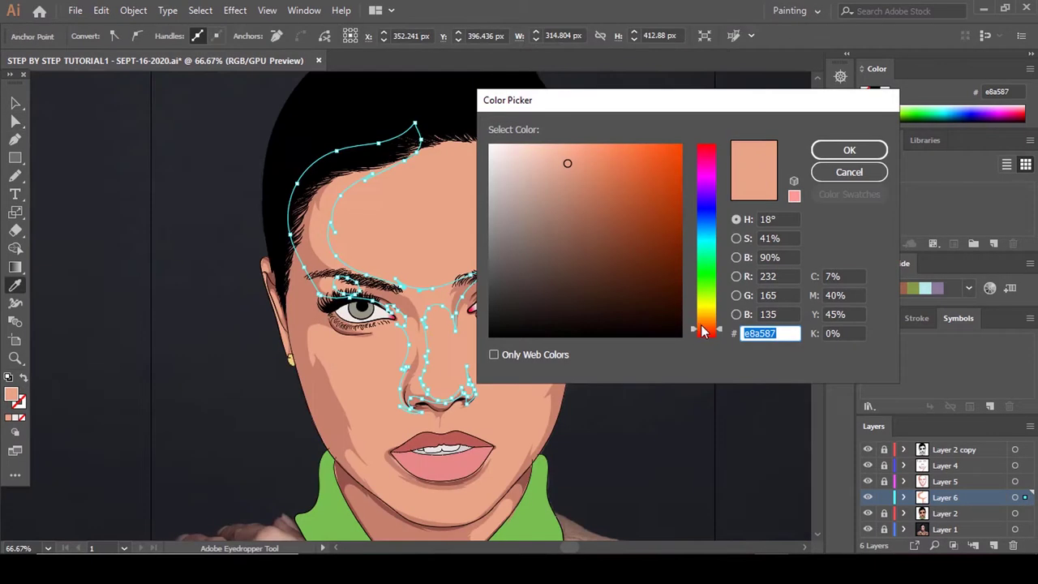
left_click(702, 335)
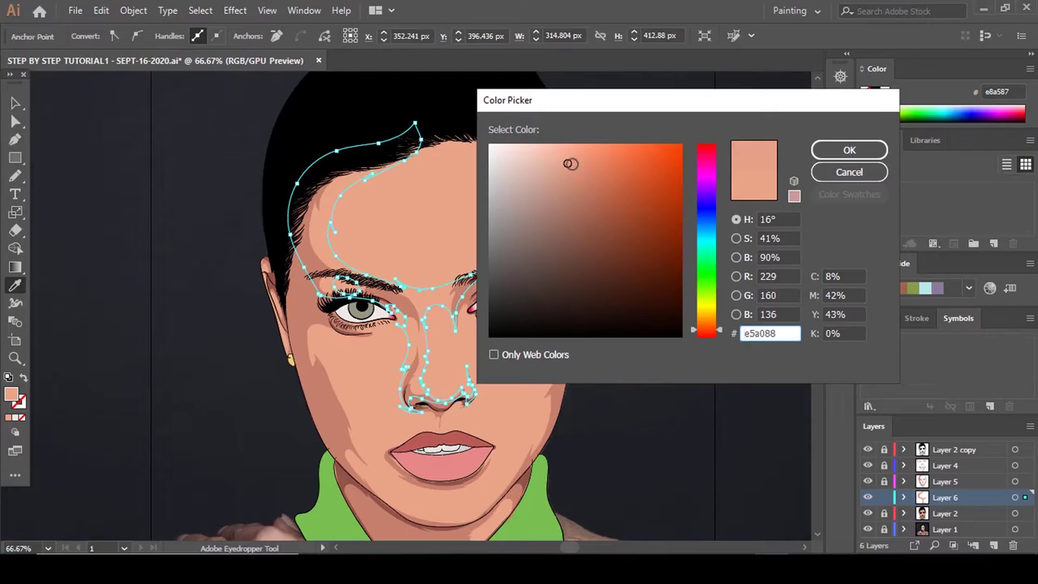
left_click(572, 167)
left_click(833, 154)
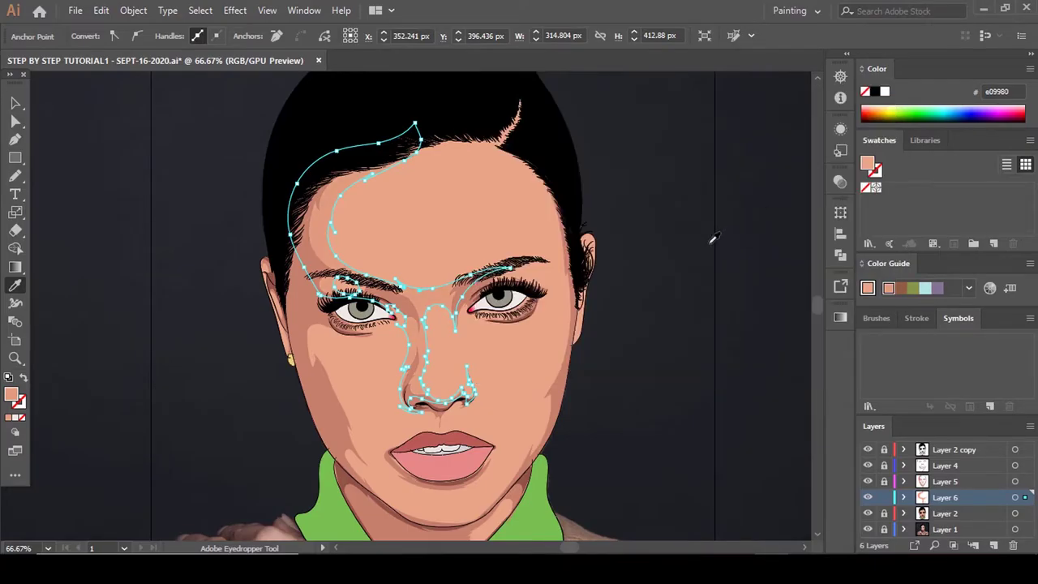
scroll(646, 291, "up", 3)
key("a")
left_click(508, 296)
scroll(507, 297, "down", 3)
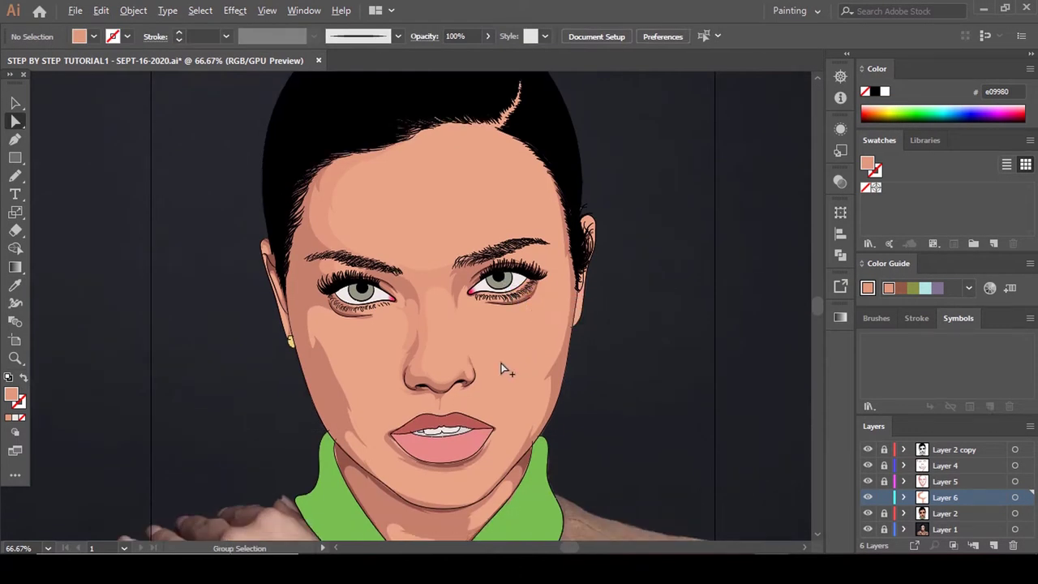
Hide Layer 2 and draw a Pencil path from beneath the left-hand eye's inner corner outward and down the cheek.
scroll(508, 364, "up", 1)
scroll(520, 354, "down", 2)
key("n")
left_click(868, 513)
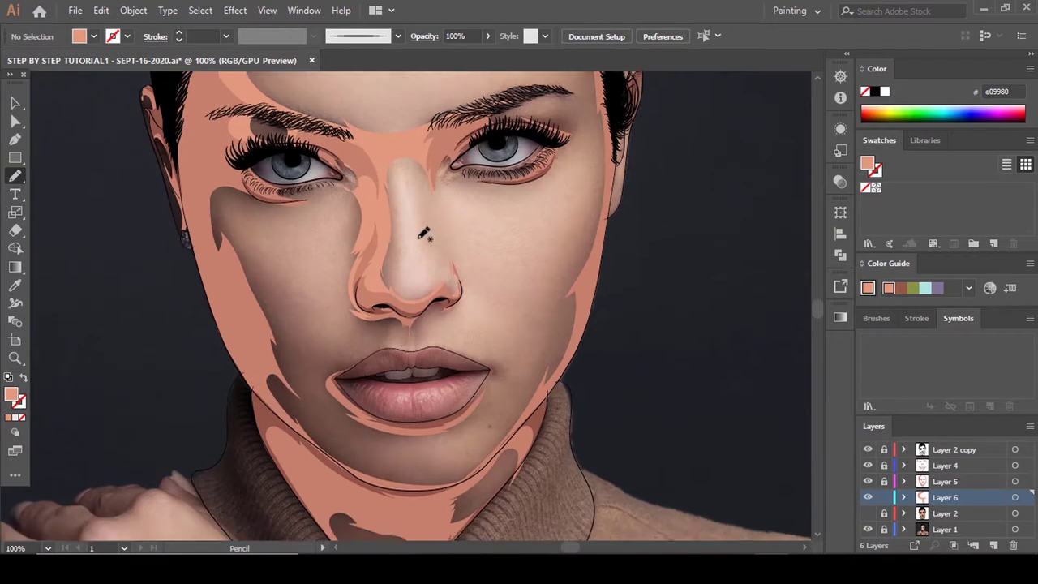
scroll(405, 307, "down", 2)
key("ctrl+plus")
key("ctrl+plus")
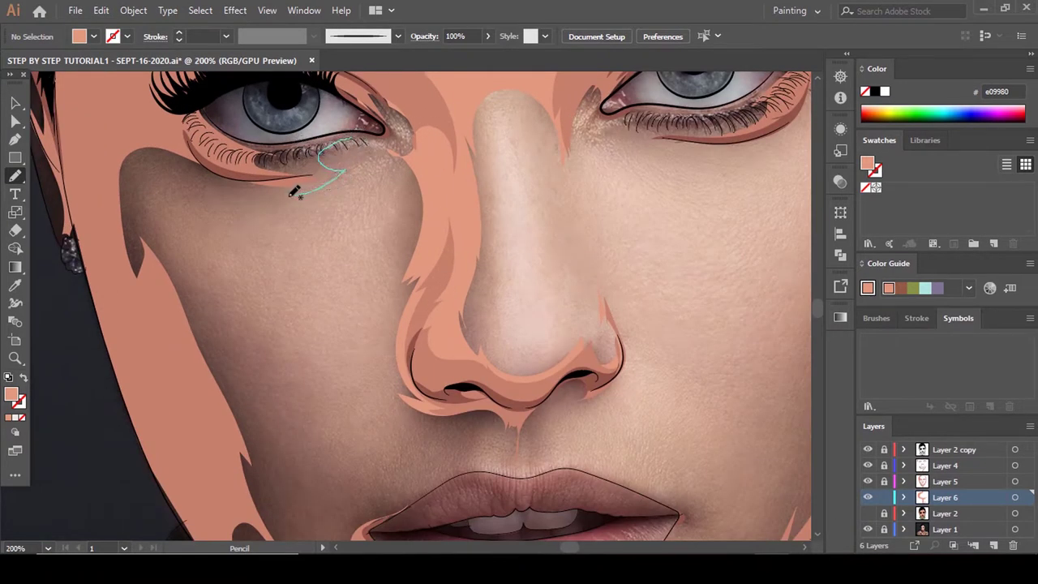
mouse_move(276, 207)
left_mouse_down()
mouse_move(213, 295)
mouse_move(278, 355)
left_mouse_up()
Continue the Pencil path around the left-hand mouth corner, below the lower lip, around the chin highlight and up past the right-hand mouth corner.
scroll(274, 213, "down", 5)
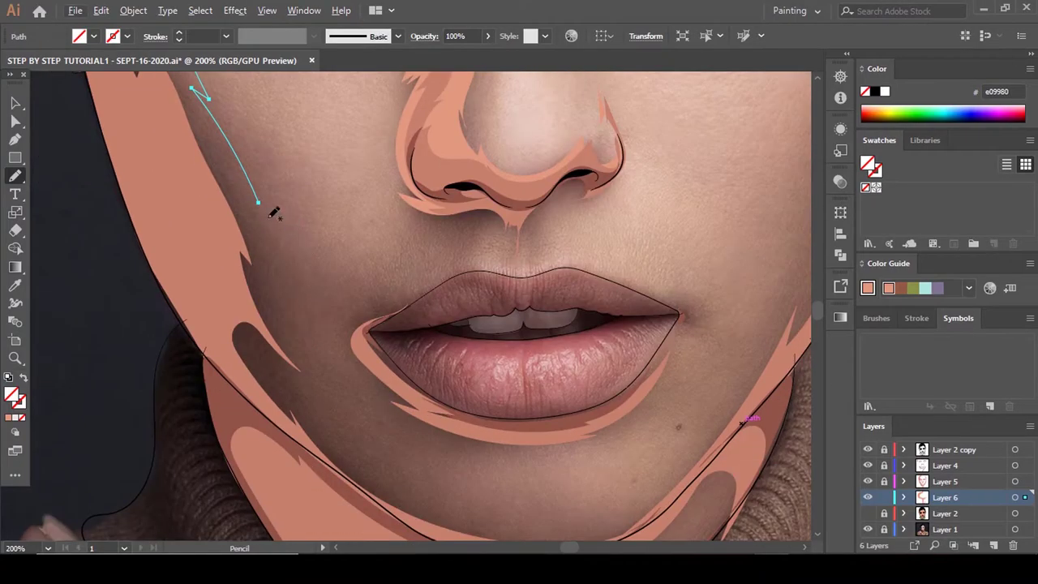
mouse_move(280, 236)
left_mouse_down()
mouse_move(326, 284)
mouse_move(417, 276)
left_mouse_up()
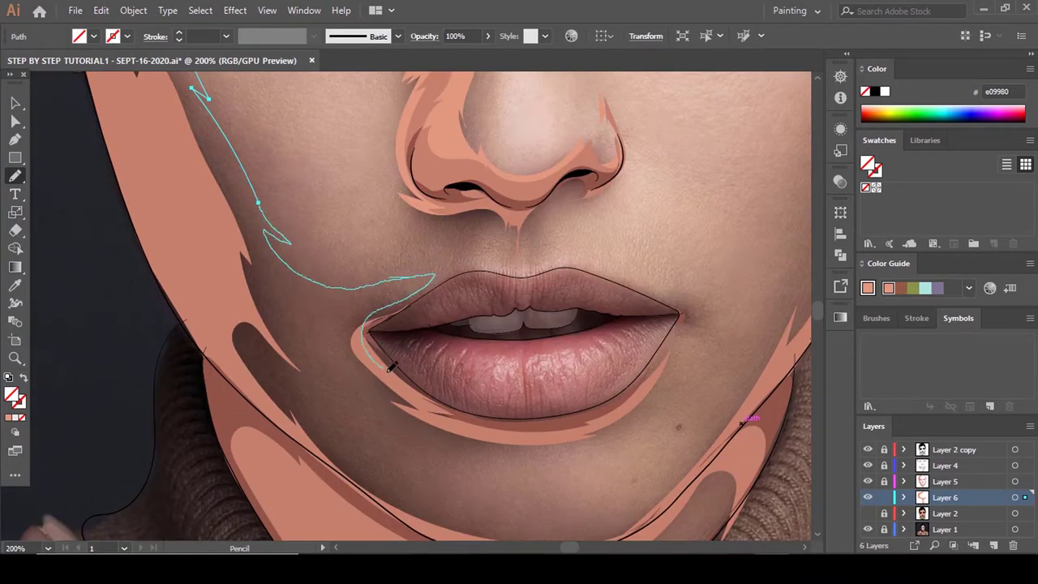
left_click_drag(388, 372, 436, 406)
scroll(436, 407, "down", 4)
scroll(343, 244, "up", 4)
mouse_move(329, 200)
left_mouse_down()
mouse_move(463, 239)
mouse_move(350, 261)
mouse_move(476, 320)
mouse_move(529, 224)
left_mouse_up()
left_click_drag(593, 92, 595, 92)
scroll(594, 91, "down", 3)
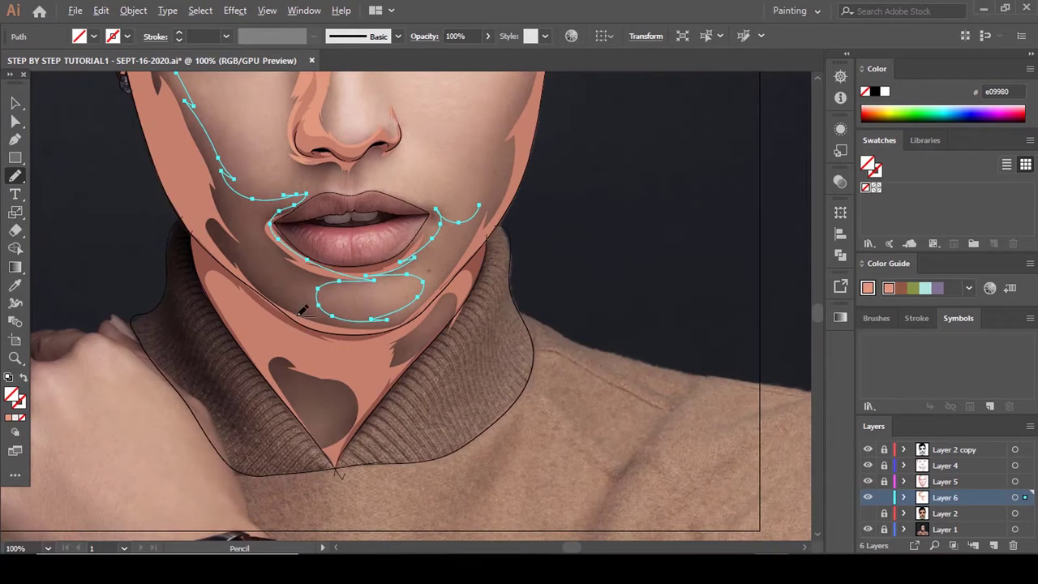
Extend the path up the right-hand cheek with jagged tips, beneath the right-hand eye and around its outer corner to the upper lid.
scroll(498, 383, "up", 2)
left_click_drag(484, 301, 551, 176)
scroll(572, 261, "up", 3)
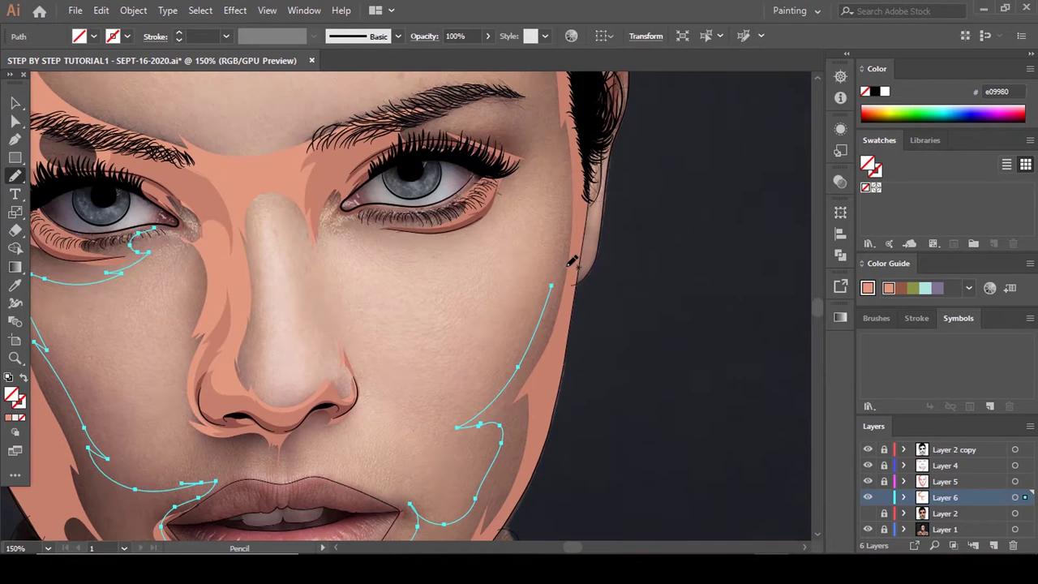
mouse_move(551, 271)
left_mouse_down()
mouse_move(529, 188)
mouse_move(433, 228)
left_mouse_up()
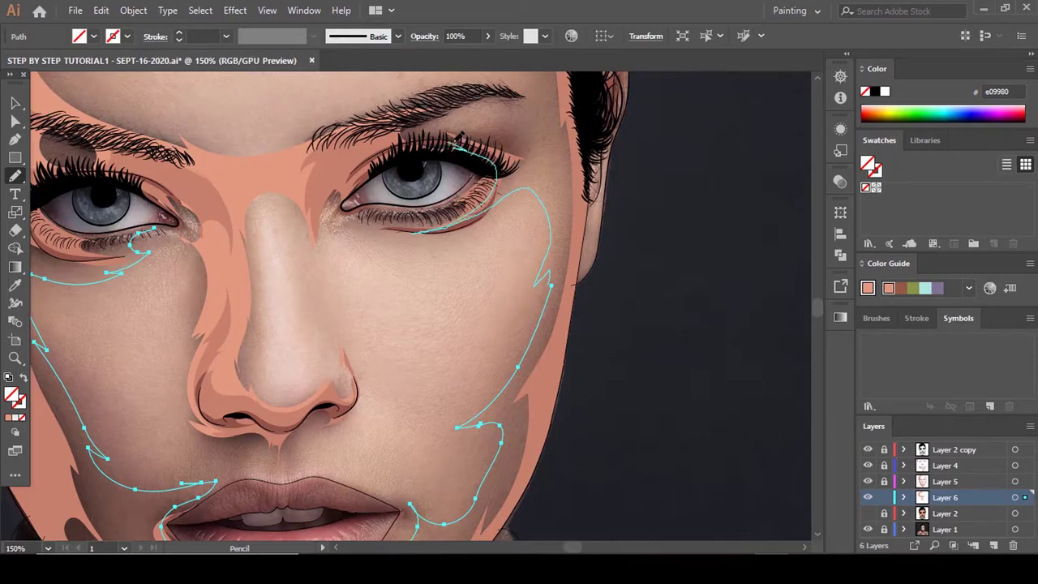
left_click_drag(460, 138, 444, 134)
Carry the path over the right-hand brow up to the forehead hairline, then back down the face edge past the ear.
scroll(444, 134, "up", 5)
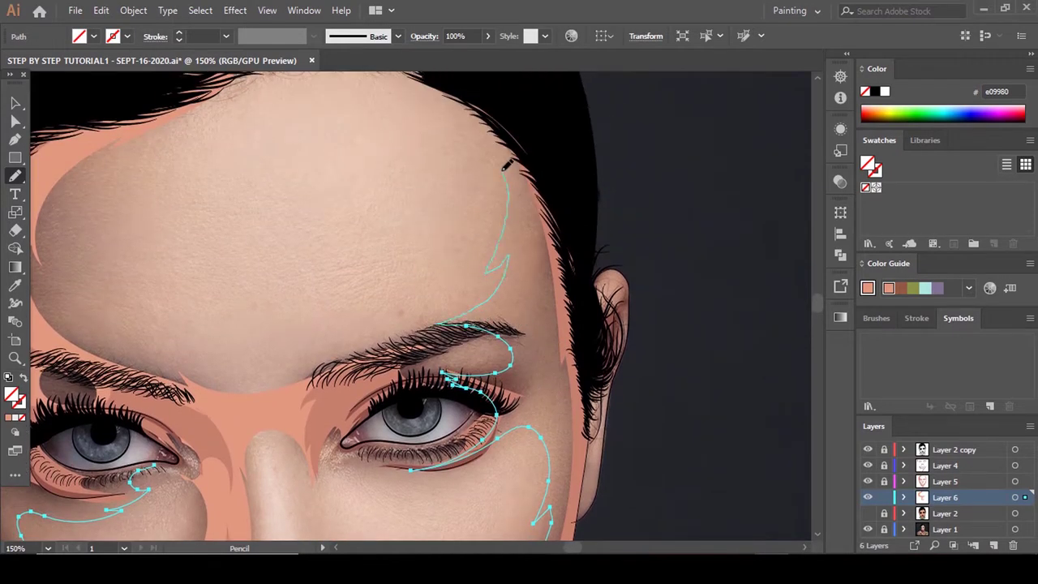
mouse_move(504, 169)
left_mouse_down()
mouse_move(571, 198)
mouse_move(585, 422)
left_mouse_up()
scroll(586, 422, "down", 5)
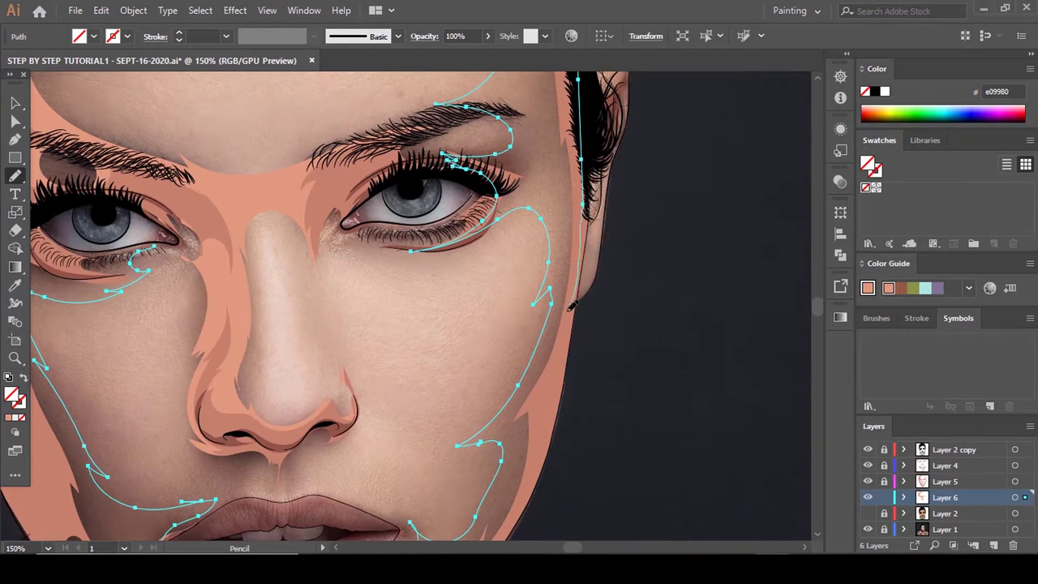
scroll(551, 329, "up", 1)
Adjust the path's curve between the right-hand mouth corner and the cheek by moving its anchor points with Direct Selection.
key("a")
left_click(551, 340)
scroll(550, 270, "down", 4)
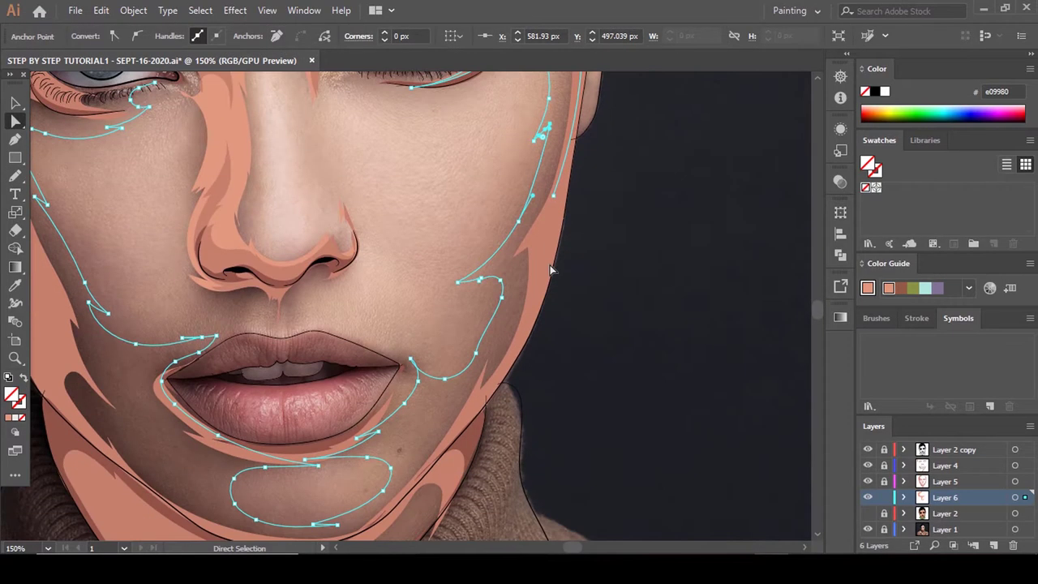
scroll(551, 270, "down", 2)
left_click(476, 260)
left_click_drag(483, 242, 490, 237)
scroll(521, 270, "up", 2)
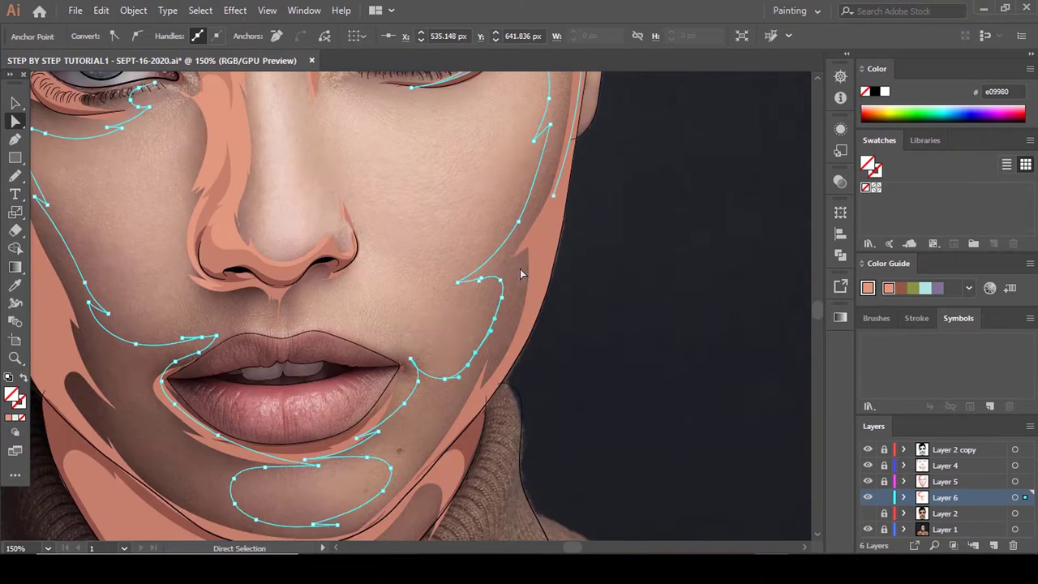
Continue the Pencil path down the right-hand jaw, around the neck highlights along the collar edge, and back up the left-hand side of the neck.
scroll(522, 274, "down", 2)
key("n")
left_click_drag(482, 338, 456, 406)
scroll(454, 312, "down", 5)
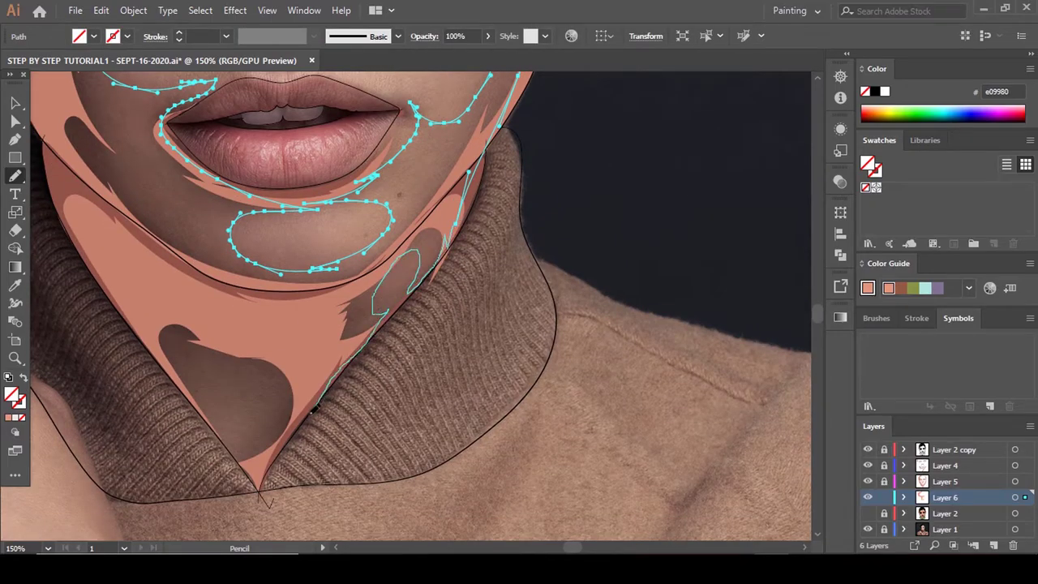
left_click_drag(262, 408, 217, 414)
left_click_drag(172, 373, 37, 120)
Close the path up the left-hand jaw and temple to its start beneath the eye, and fill the shape with e09980.
key("ctrl+minus")
key("ctrl+minus")
key("ctrl+minus")
key("ctrl+equal")
key("ctrl+equal")
left_click_drag(240, 249, 219, 231)
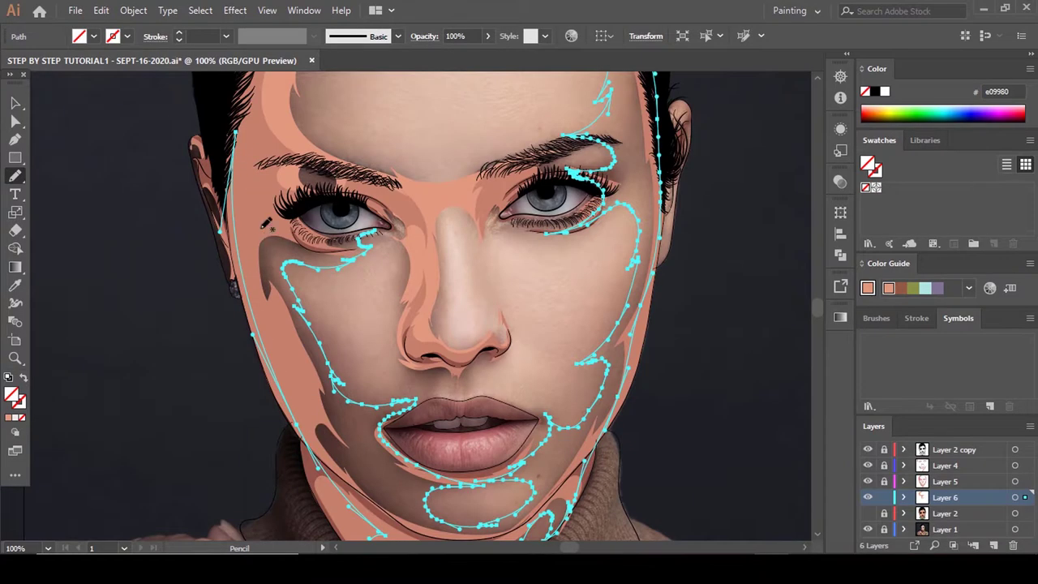
left_click_drag(376, 232, 234, 133)
key("comma")
scroll(394, 253, "up", 5)
key("a")
left_click(415, 197)
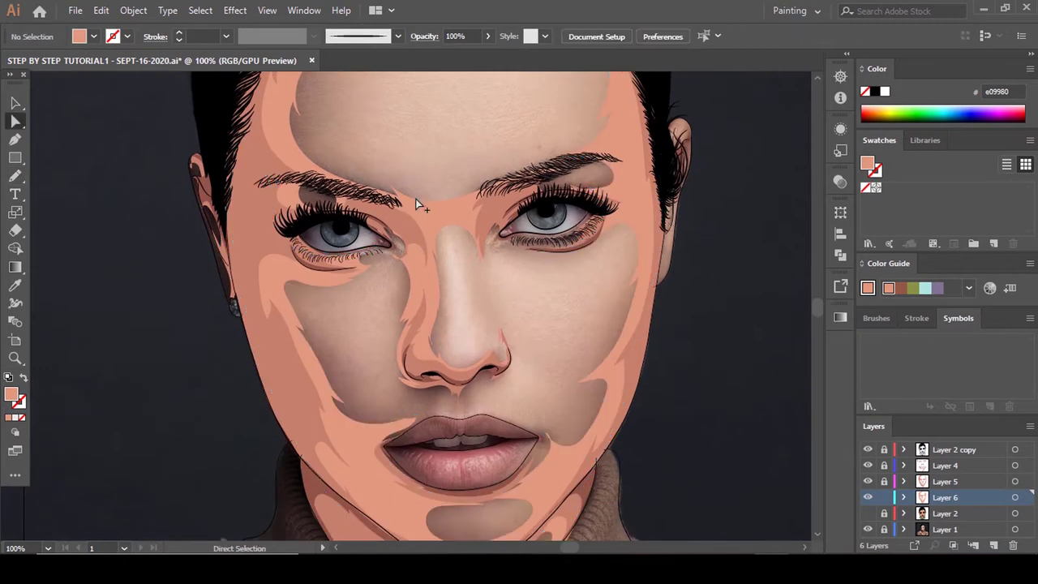
Show Layer 2 and examine the new shading tone across the face and neck.
scroll(417, 200, "down", 1)
left_click(869, 515)
left_click(869, 514)
scroll(505, 301, "down", 4)
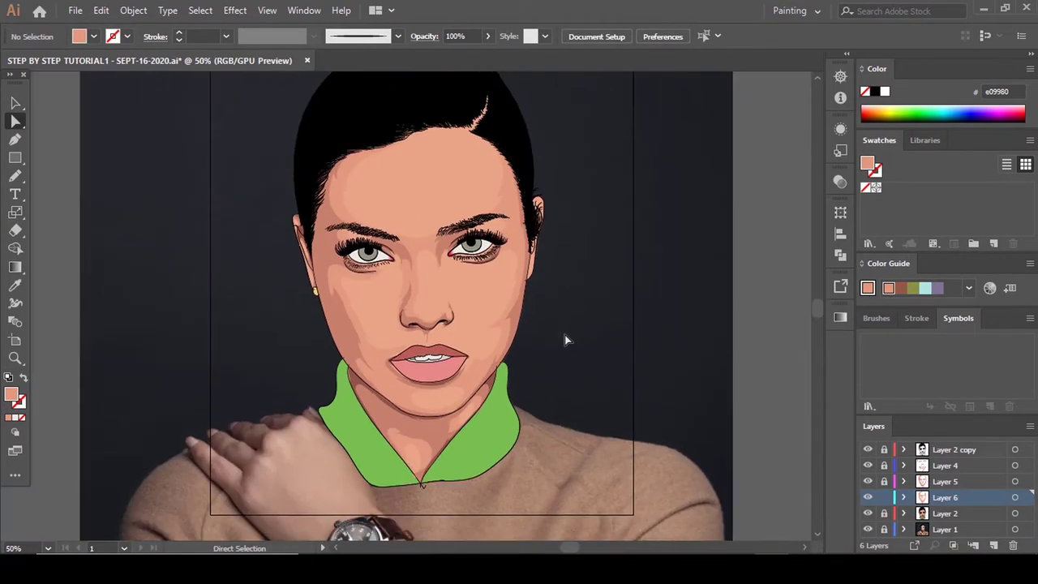
scroll(557, 379, "up", 3)
scroll(389, 406, "down", 1)
scroll(650, 390, "up", 3)
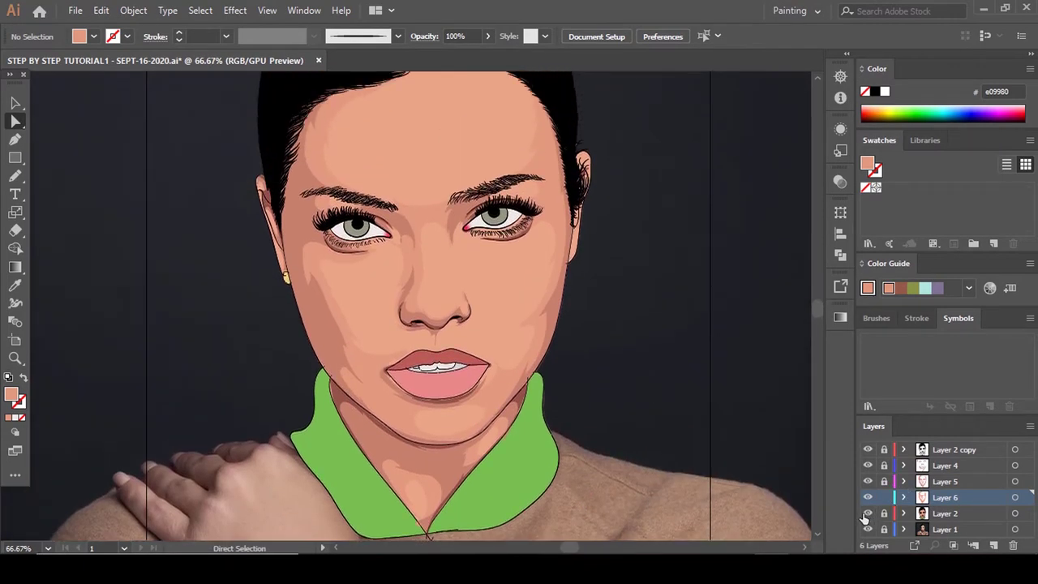
Hide Layer 2 and draw an e09980 Pencil shading shape along the inside of the left-hand ear.
left_click(866, 513)
scroll(209, 227, "up", 2)
key("n")
left_click_drag(330, 228, 370, 326)
left_click_drag(396, 381, 375, 220)
scroll(378, 228, "up", 3)
left_click(375, 234, "ctrl")
Draw a matching e09980 Pencil shading shape on the right-hand ear, deselect it and show Layer 2.
scroll(373, 233, "down", 3)
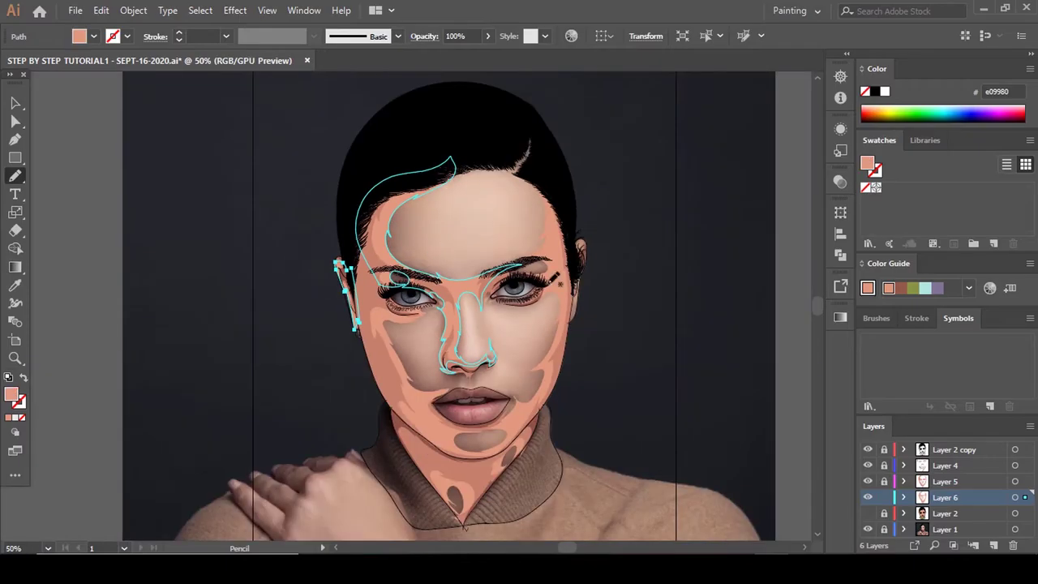
scroll(629, 284, "up", 4)
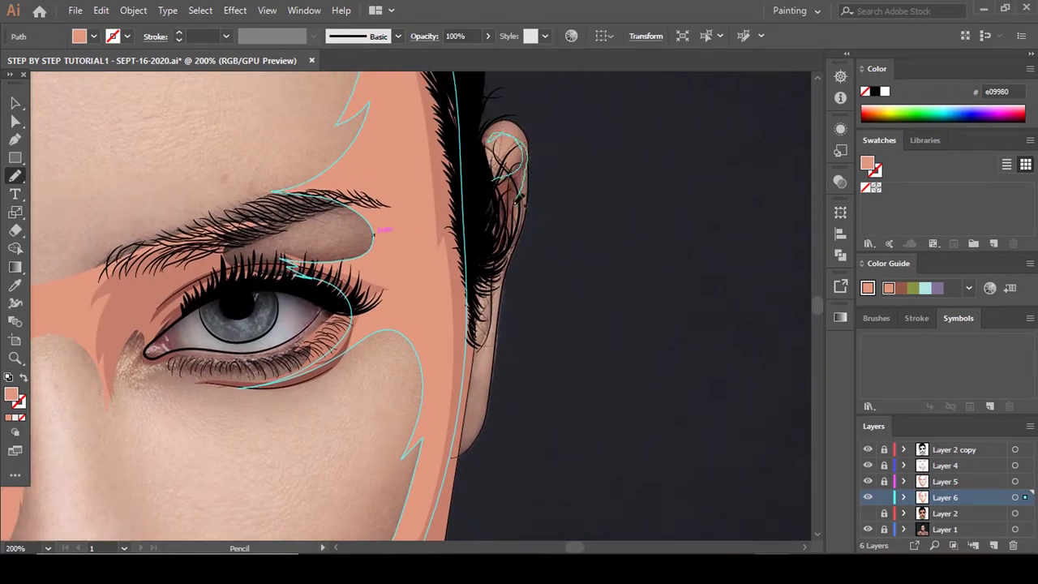
left_click_drag(486, 297, 492, 180)
scroll(494, 181, "up", 1)
key("a")
left_click(541, 215)
scroll(540, 215, "down", 3)
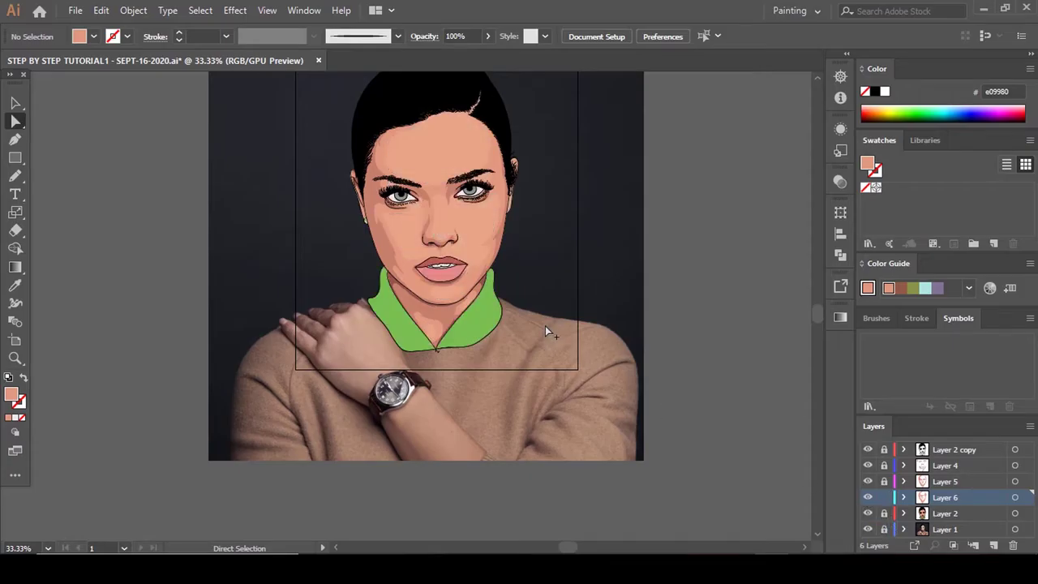
Lock Layer 6 and add a new layer directly above Layer 4.
scroll(518, 294, "up", 2)
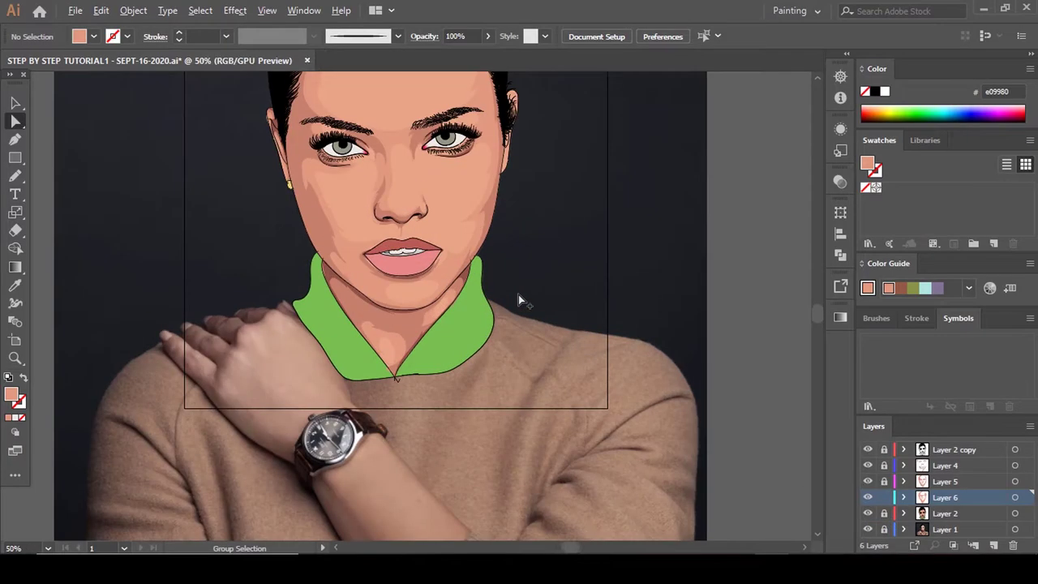
scroll(498, 327, "up", 2)
scroll(476, 305, "up", 1)
scroll(479, 306, "up", 2)
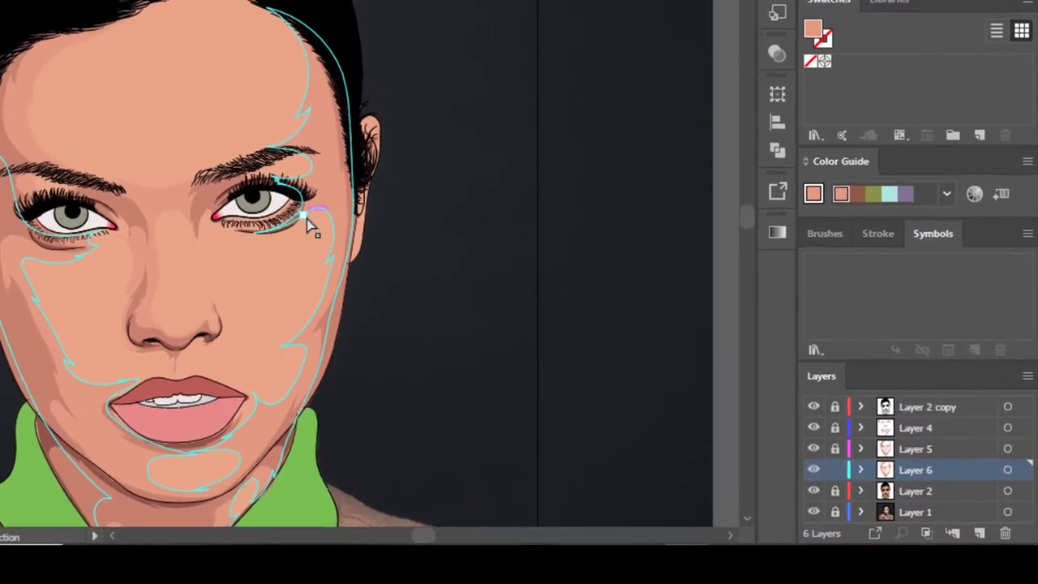
key("i")
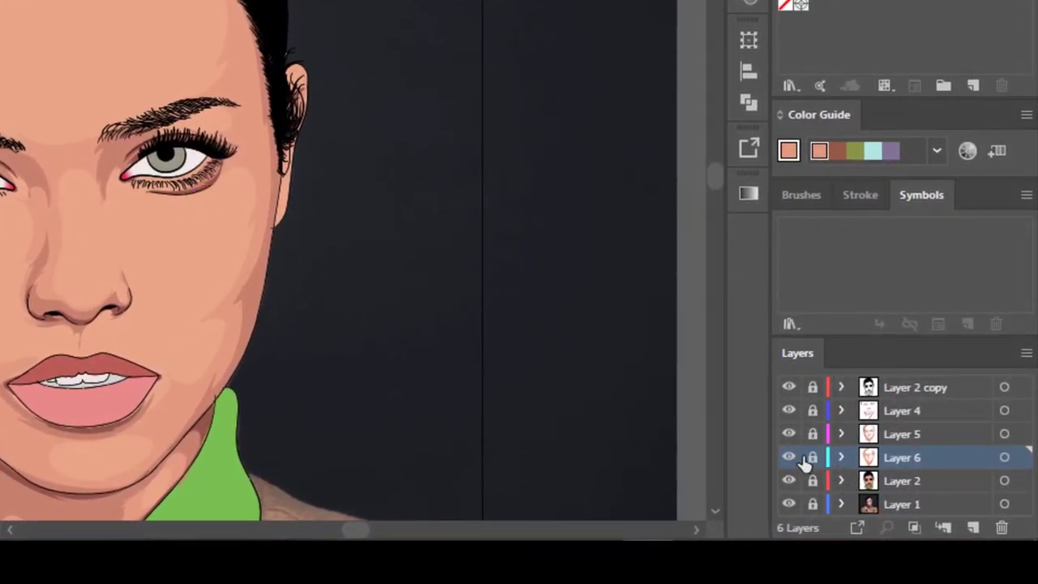
left_click(902, 410)
left_click(973, 527)
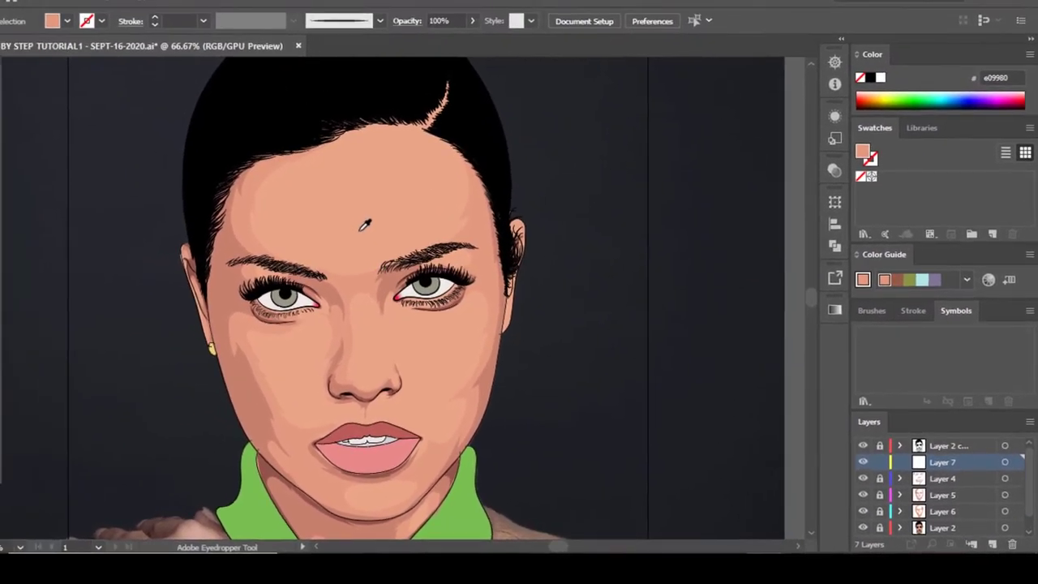
Sample the forehead skin tone and change the fill to the lighter highlight tone ffc7b6.
left_click(361, 229)
double_click(13, 396)
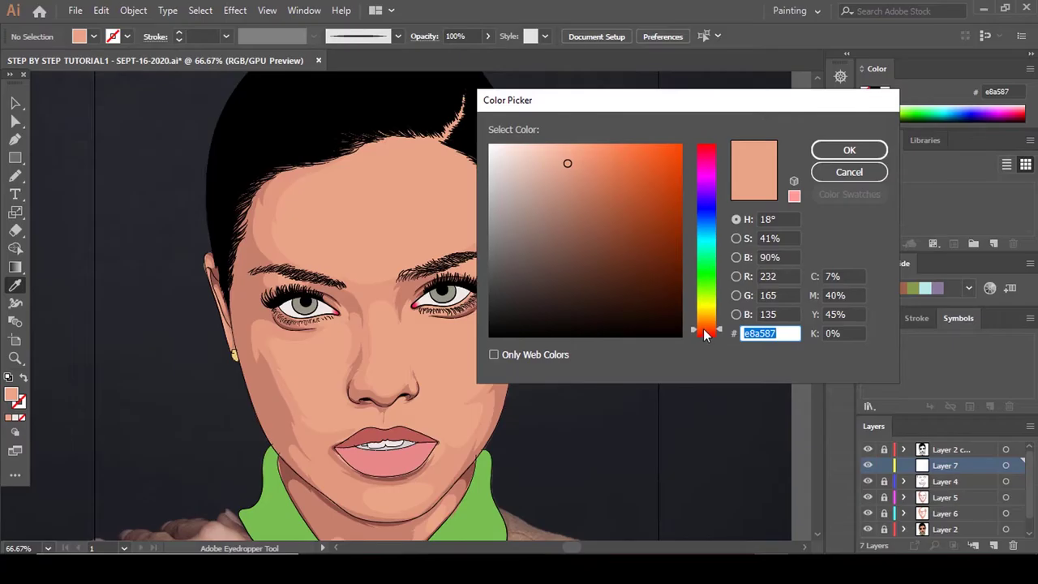
type("e5a088")
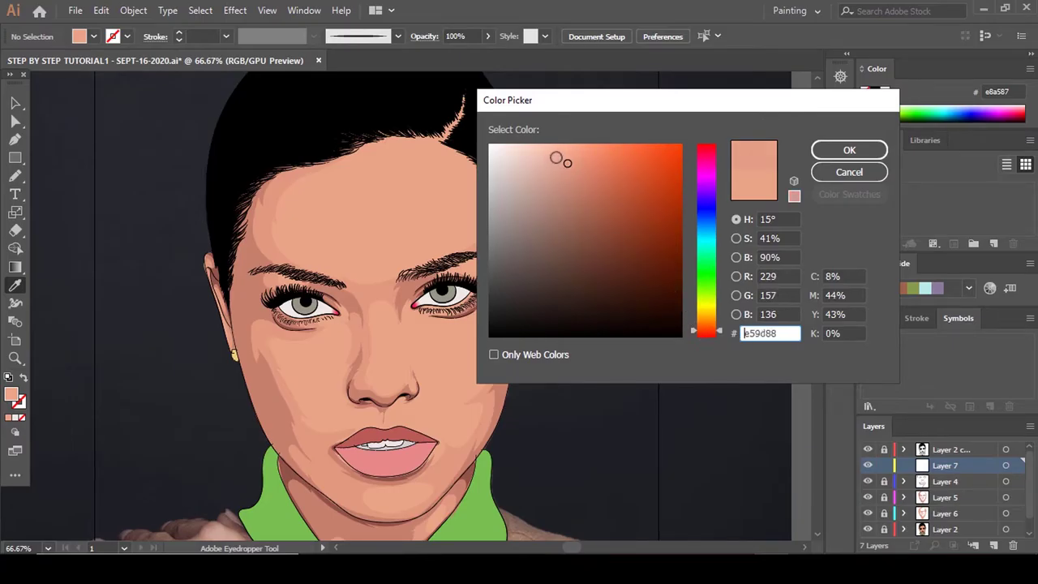
left_click_drag(567, 163, 546, 142)
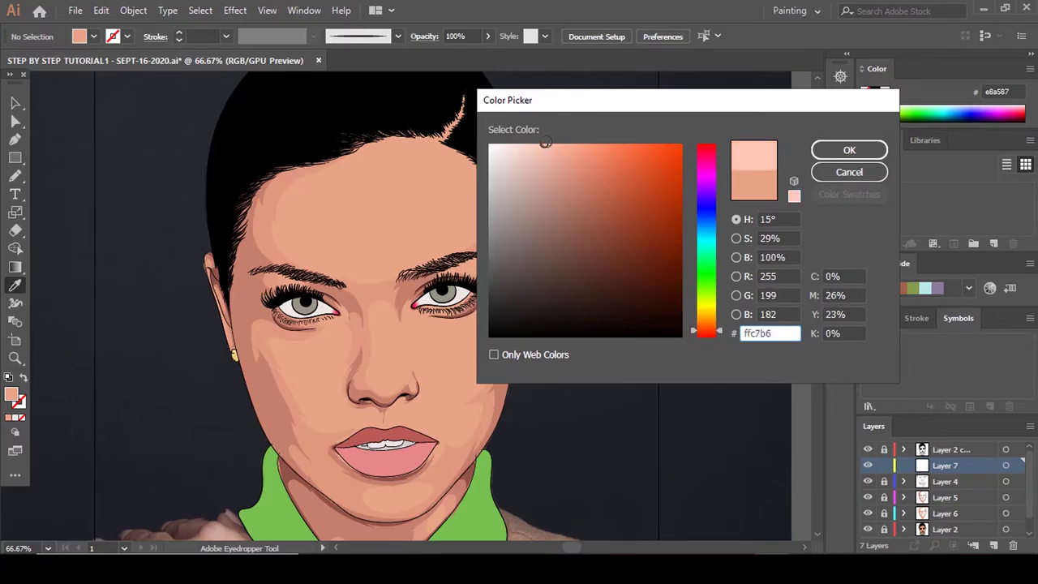
left_click(848, 150)
Hide Layer 2 and draw ffc7b6 Pencil highlight shapes on the nose tip and along the nose bridge.
scroll(714, 232, "down", 2)
key("n")
scroll(881, 518, "down", 1)
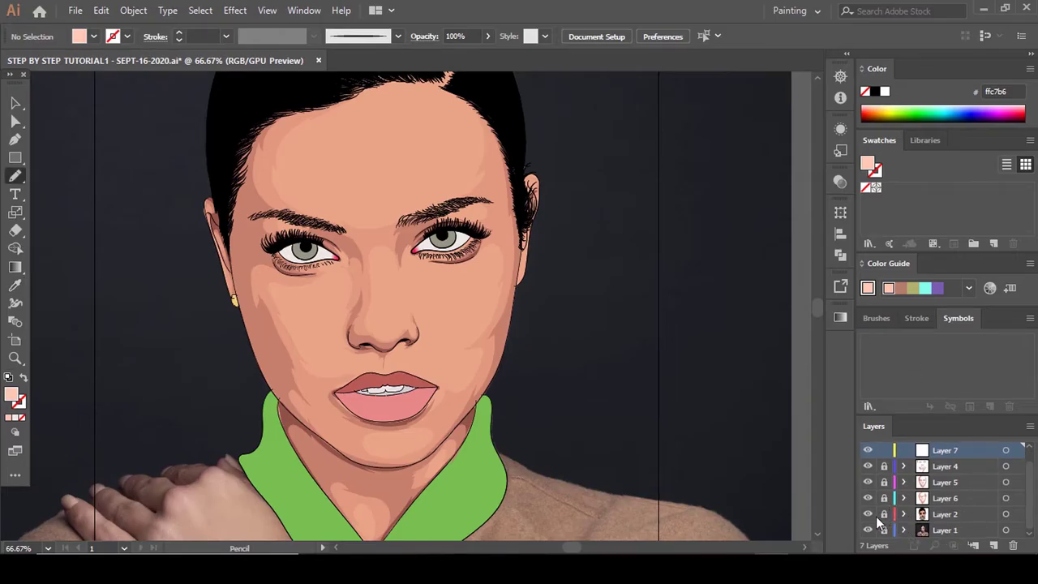
left_click(868, 514)
scroll(372, 366, "up", 5)
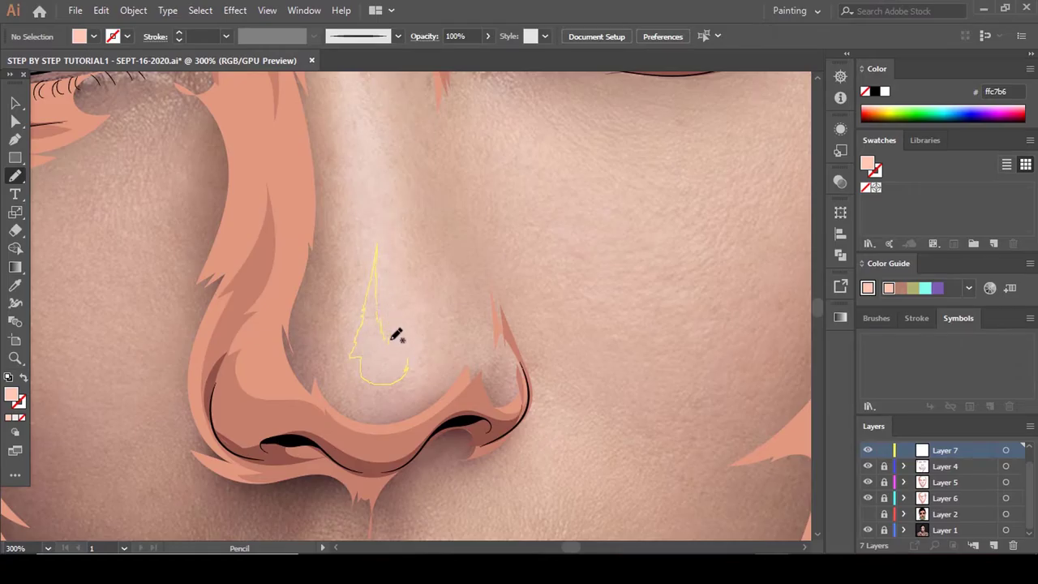
left_click_drag(412, 366, 410, 365)
scroll(410, 365, "up", 3)
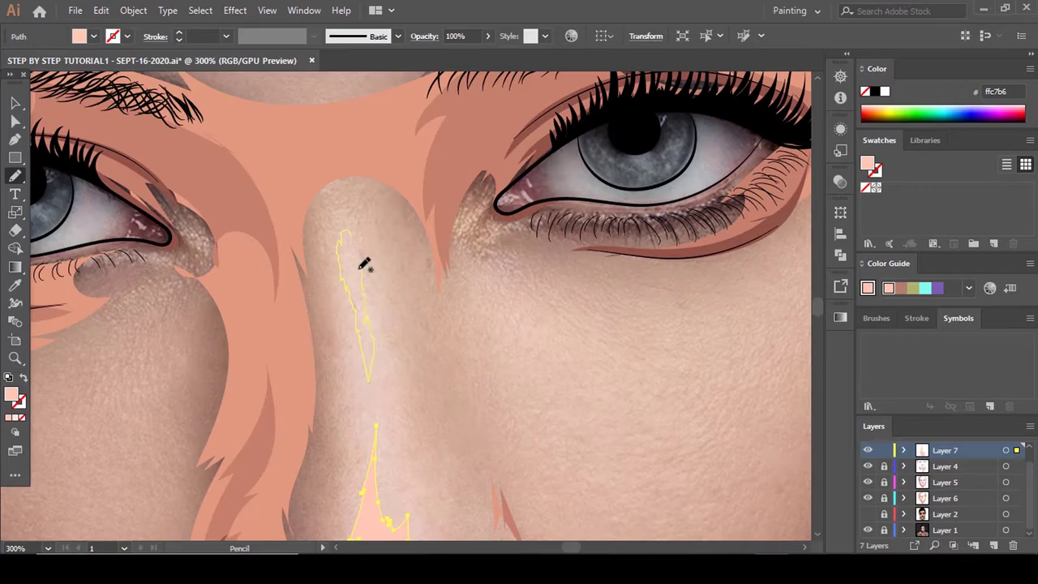
mouse_move(361, 268)
left_mouse_down()
mouse_move(344, 240)
mouse_move(345, 324)
mouse_move(322, 227)
left_mouse_up()
key("comma")
Draw Pencil highlight shapes around the inner corner and on the upper eyelid of the right-hand eye.
scroll(396, 271, "down", 3)
scroll(445, 248, "up", 5)
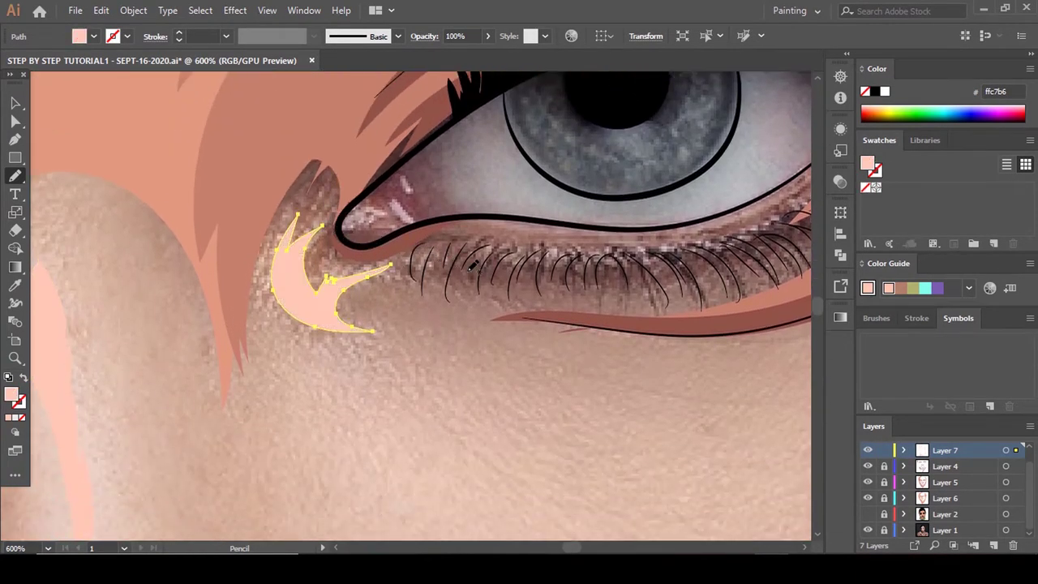
scroll(472, 265, "down", 5)
scroll(513, 146, "up", 4)
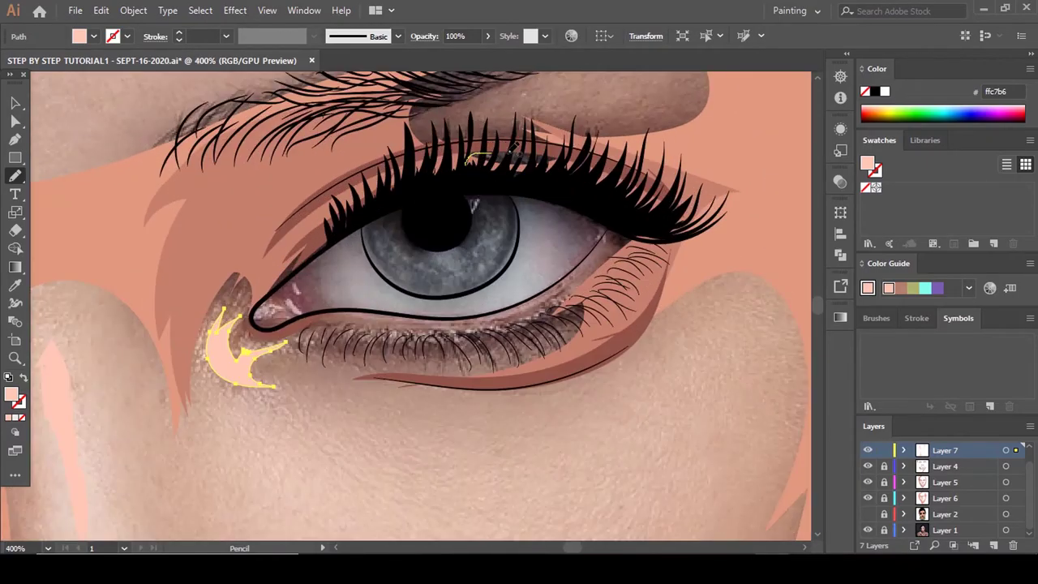
left_click_drag(513, 146, 507, 166)
scroll(507, 170, "down", 5)
Draw a curved Pencil highlight around the inner corner of the left-hand eye and fill it with ffc7b6.
scroll(560, 185, "up", 1)
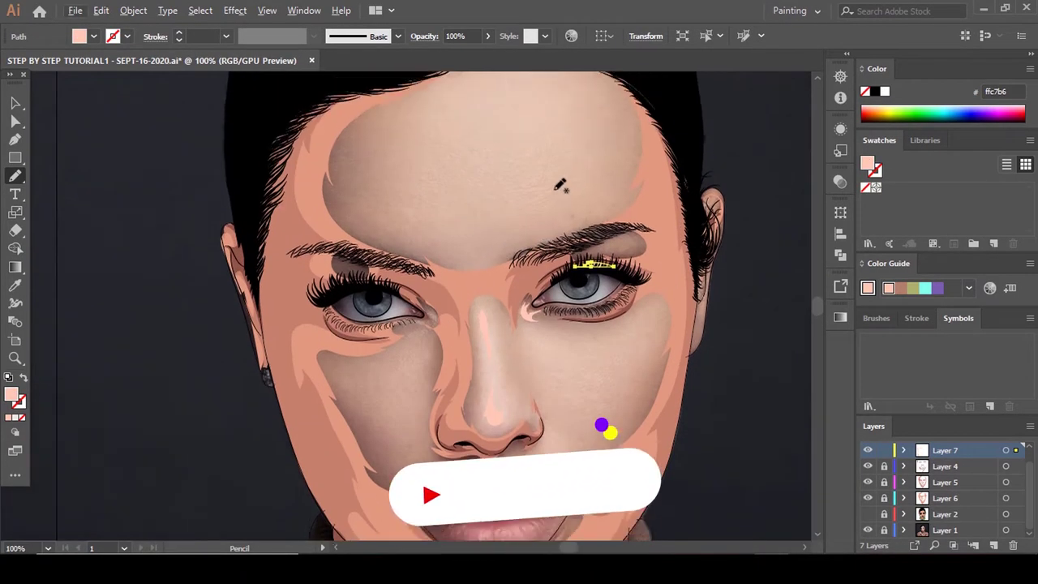
scroll(519, 191, "down", 2)
scroll(487, 195, "up", 7)
mouse_move(501, 228)
left_mouse_down()
mouse_move(534, 254)
mouse_move(541, 322)
mouse_move(519, 334)
mouse_move(381, 318)
mouse_move(446, 404)
mouse_move(582, 336)
mouse_move(517, 218)
mouse_move(533, 265)
left_mouse_up()
scroll(531, 268, "up", 3)
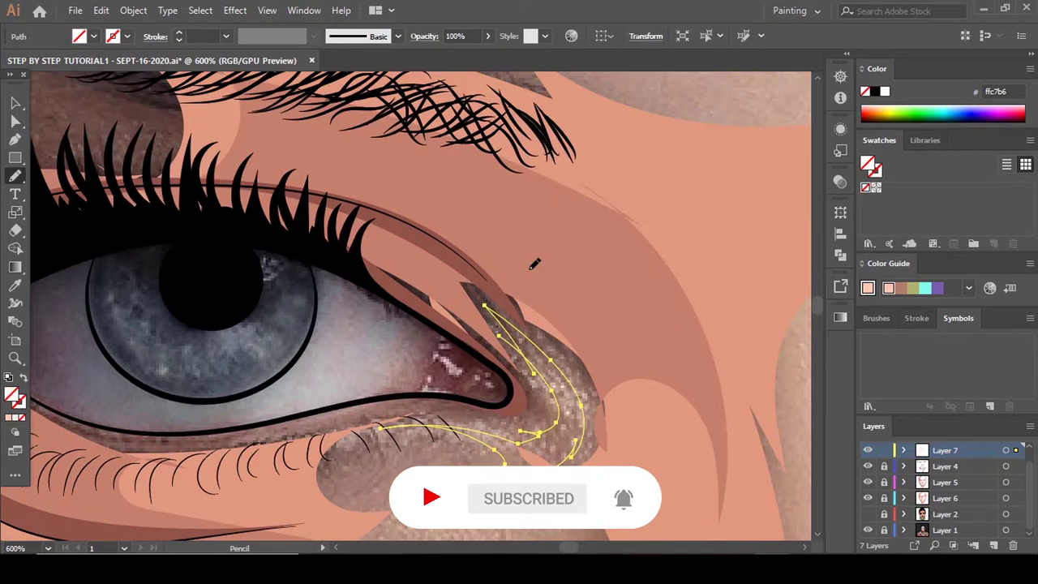
key("comma")
Draw a small ffc7b6 Pencil highlight on the upper eyelid of the left-hand eye, below the eyebrow.
scroll(529, 268, "down", 3)
scroll(403, 251, "up", 2)
mouse_move(332, 263)
left_mouse_down()
mouse_move(348, 254)
mouse_move(317, 265)
left_mouse_up()
scroll(324, 256, "up", 3)
key("comma")
scroll(340, 267, "up", 3)
key("comma")
scroll(486, 266, "down", 4)
Deselect the highlight shapes, show Layer 2 and examine the new highlights on the nose and eyes.
key("a")
left_click(519, 284)
left_click(868, 514)
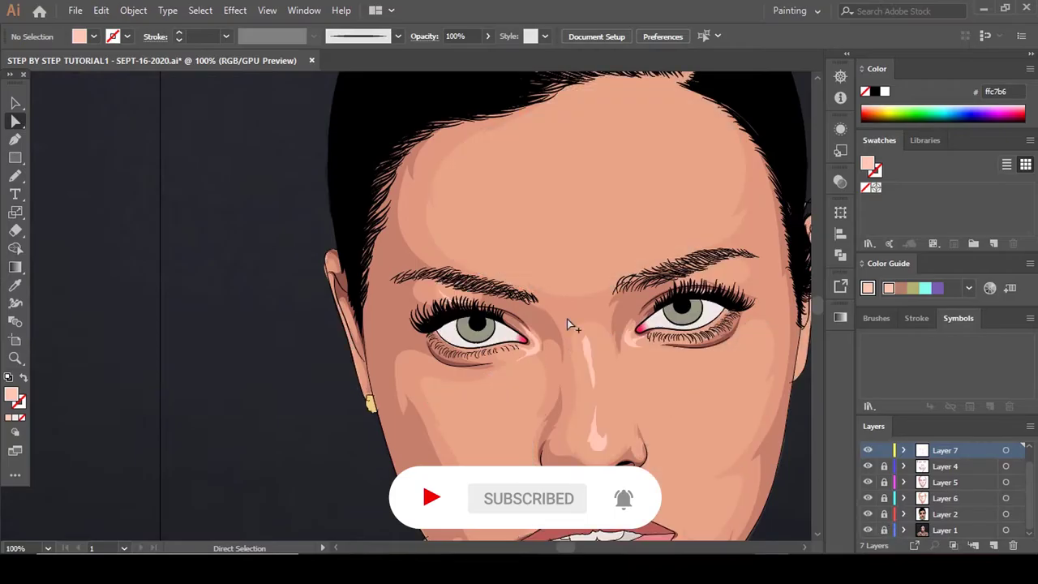
scroll(454, 233, "down", 3)
scroll(502, 295, "up", 4)
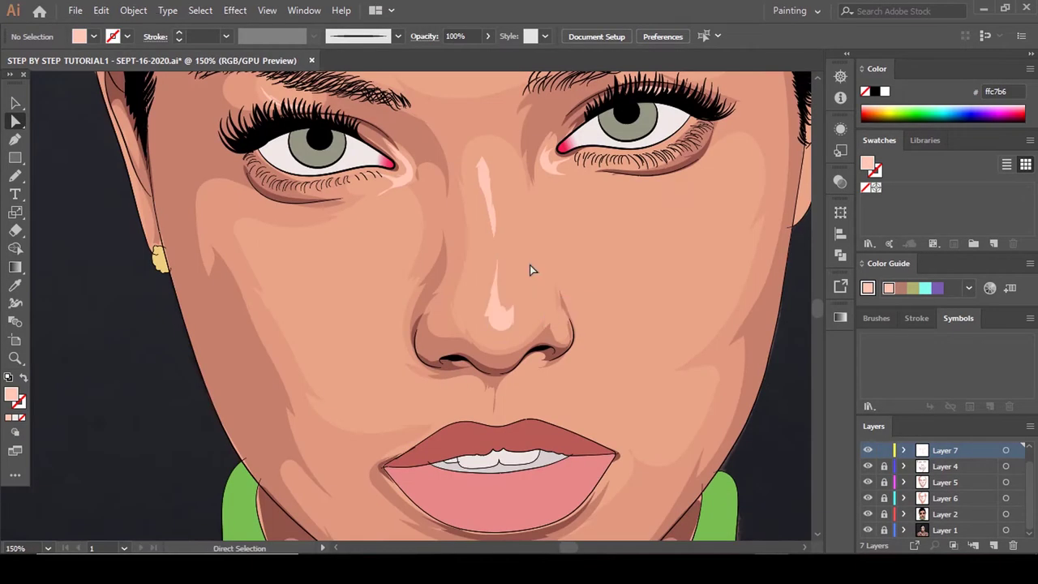
scroll(511, 247, "up", 3)
Tilt the nose-bridge highlight slightly more upright, narrow the nose-tip highlight a little and deselect it.
key("v")
left_click(475, 242)
scroll(496, 276, "down", 3)
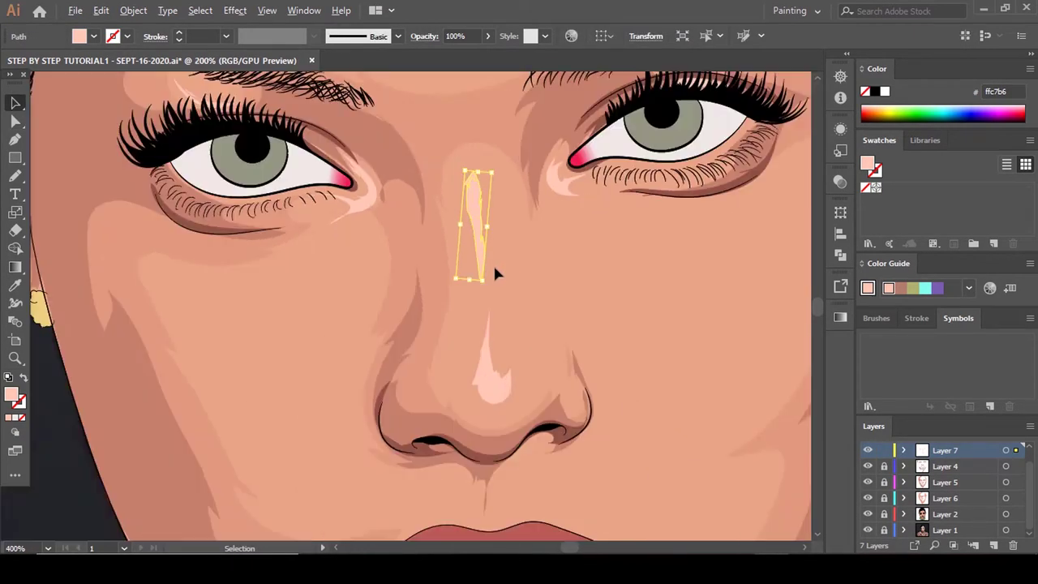
scroll(489, 349, "up", 2)
left_click(519, 381)
left_click_drag(517, 351, 512, 355)
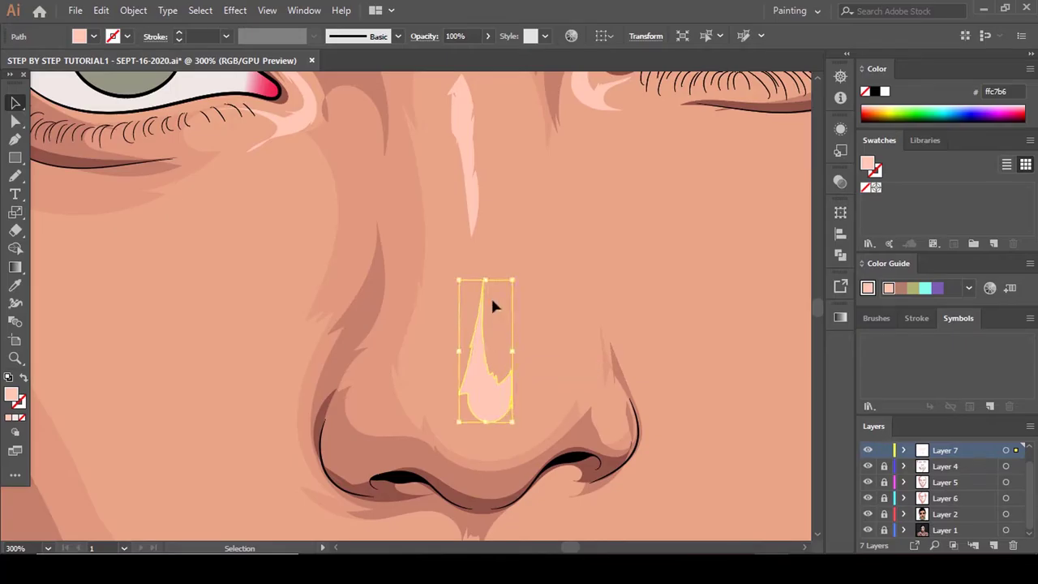
left_click(457, 266)
Hide Layer 2 and draw an ffc7b6 Pencil highlight with pointed peaks along the upper lip's top edge.
scroll(487, 279, "down", 3)
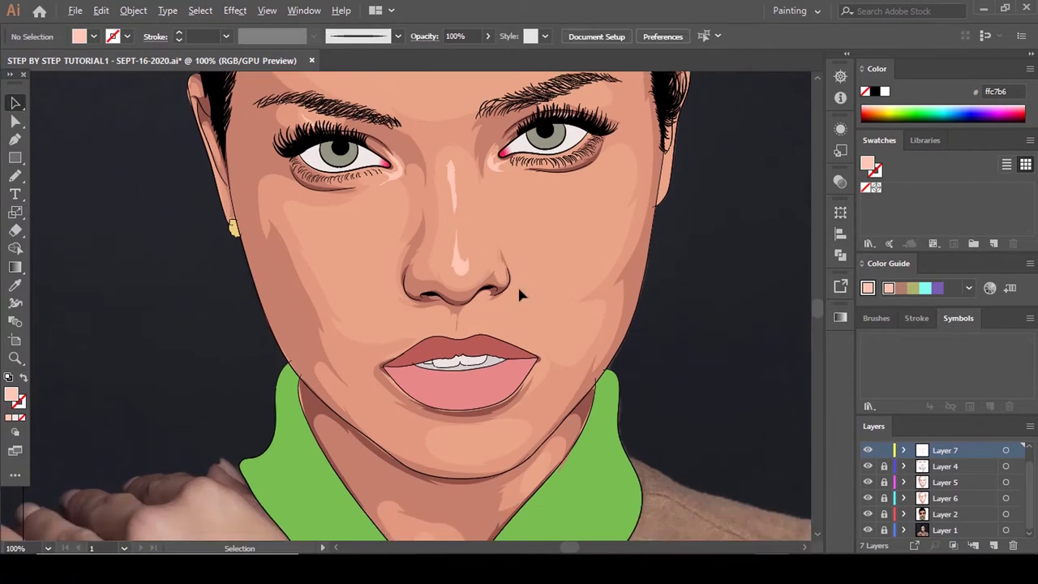
left_click(868, 514)
key("n")
scroll(486, 203, "up", 4)
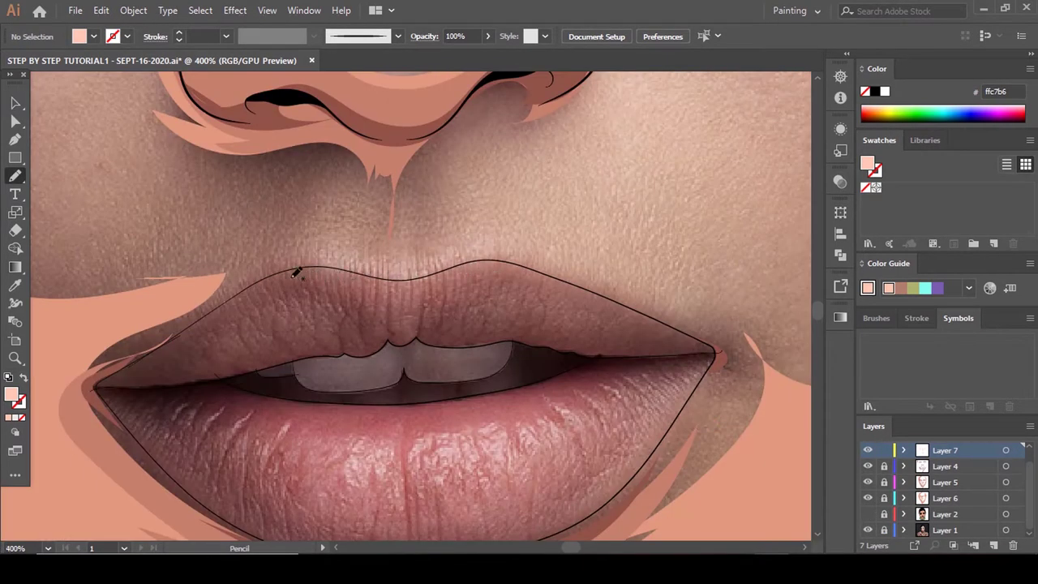
left_click_drag(544, 265, 490, 243)
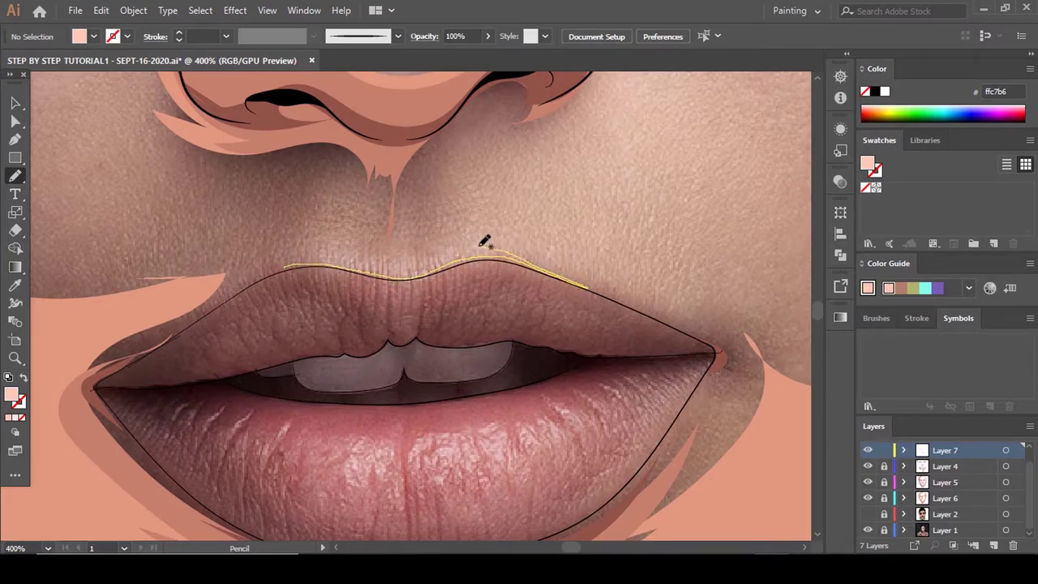
mouse_move(359, 254)
left_mouse_down()
mouse_move(329, 249)
mouse_move(261, 274)
left_mouse_up()
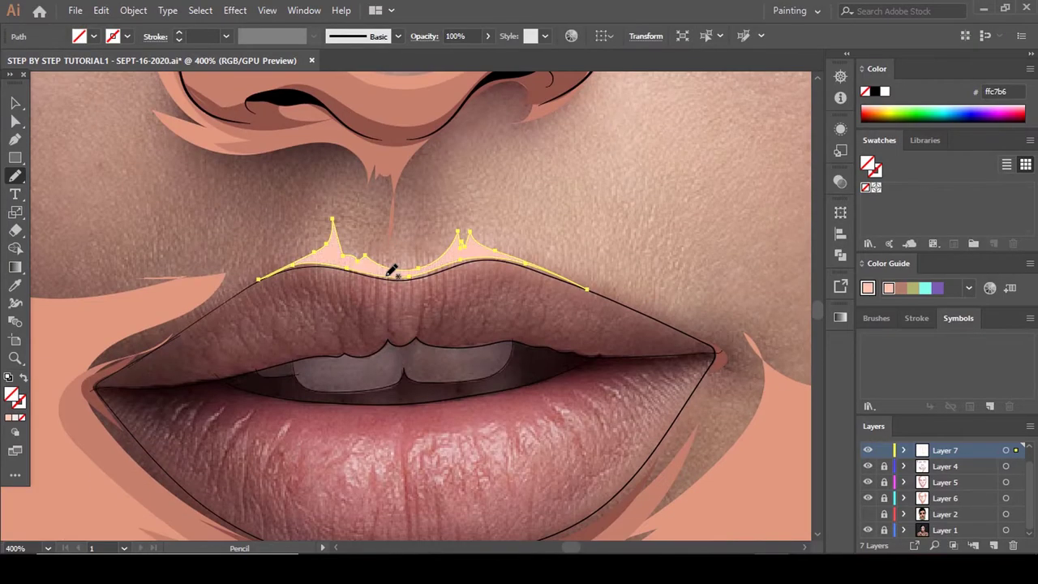
Draw an ffc7b6 Pencil highlight above the right-hand corner of the mouth.
scroll(394, 267, "down", 4)
scroll(474, 239, "up", 4)
mouse_move(471, 243)
left_mouse_down()
mouse_move(575, 304)
mouse_move(580, 290)
mouse_move(487, 215)
mouse_move(394, 197)
left_mouse_up()
scroll(519, 250, "down", 5)
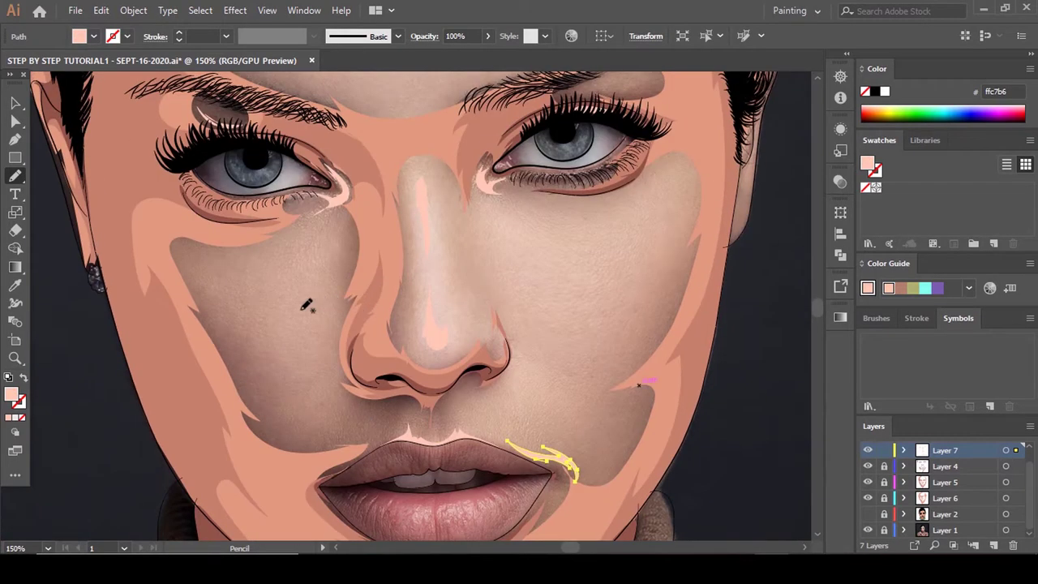
Draw ffc7b6 Pencil highlight shapes on the right-hand ear, from its inner upper part down to the earlobe.
scroll(307, 305, "down", 3)
scroll(582, 159, "up", 5)
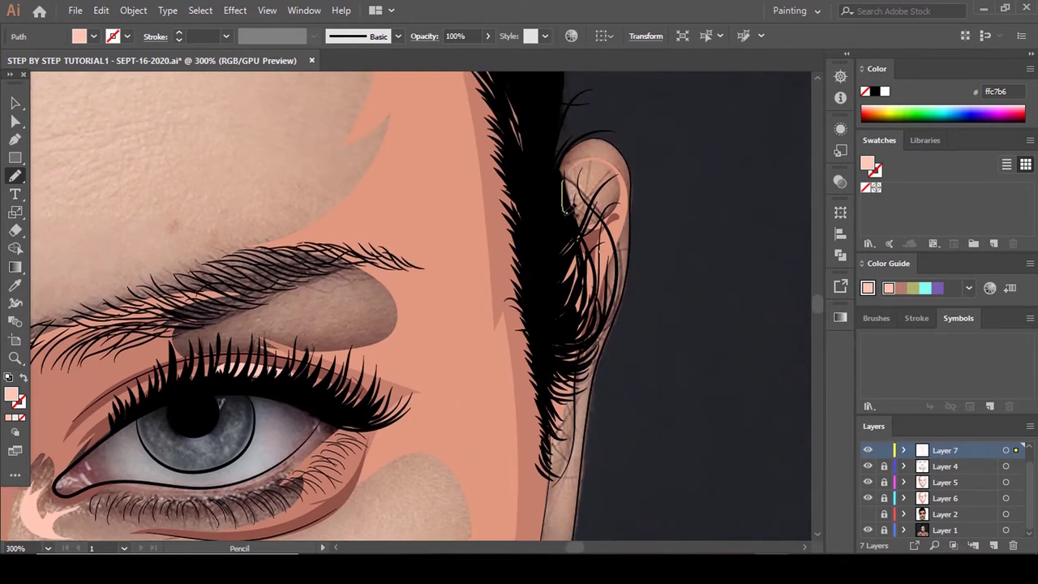
mouse_move(567, 212)
left_mouse_down()
mouse_move(594, 170)
mouse_move(554, 278)
mouse_move(556, 313)
left_mouse_up()
scroll(578, 212, "down", 2)
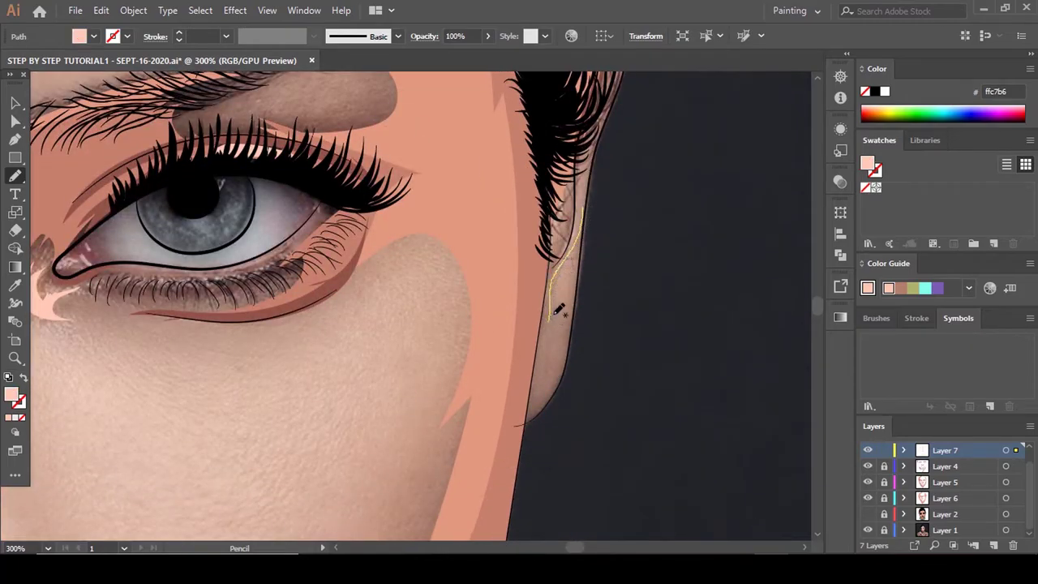
Draw light pink highlight shapes along the right-hand ear and on its lobe with the Pencil tool.
left_click_drag(586, 193, 600, 120)
scroll(565, 232, "down", 3)
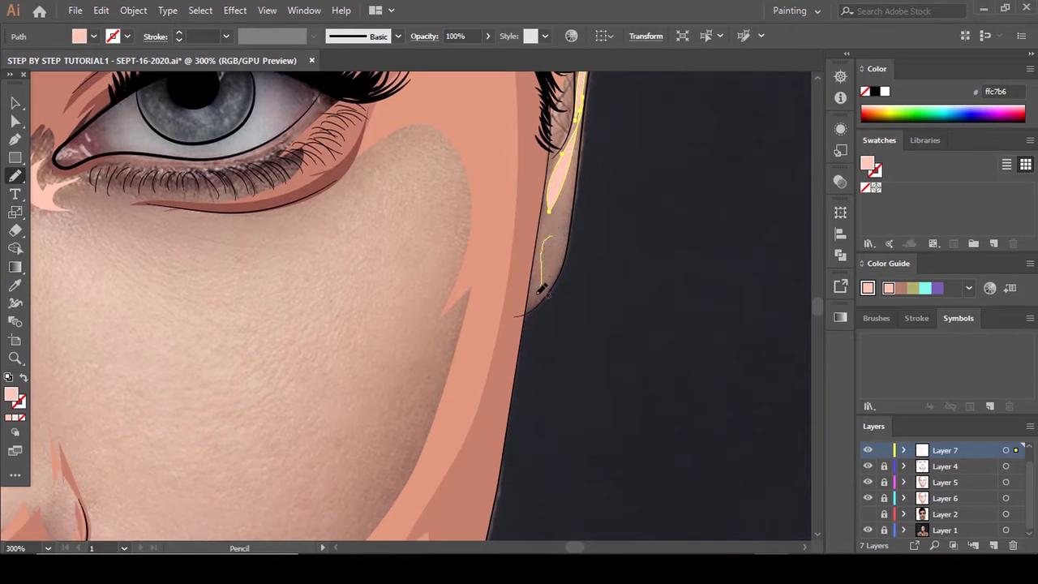
left_click_drag(541, 290, 540, 292)
Draw a pointed light pink highlight beside the right-hand nostril.
scroll(454, 217, "down", 5)
scroll(499, 235, "up", 4)
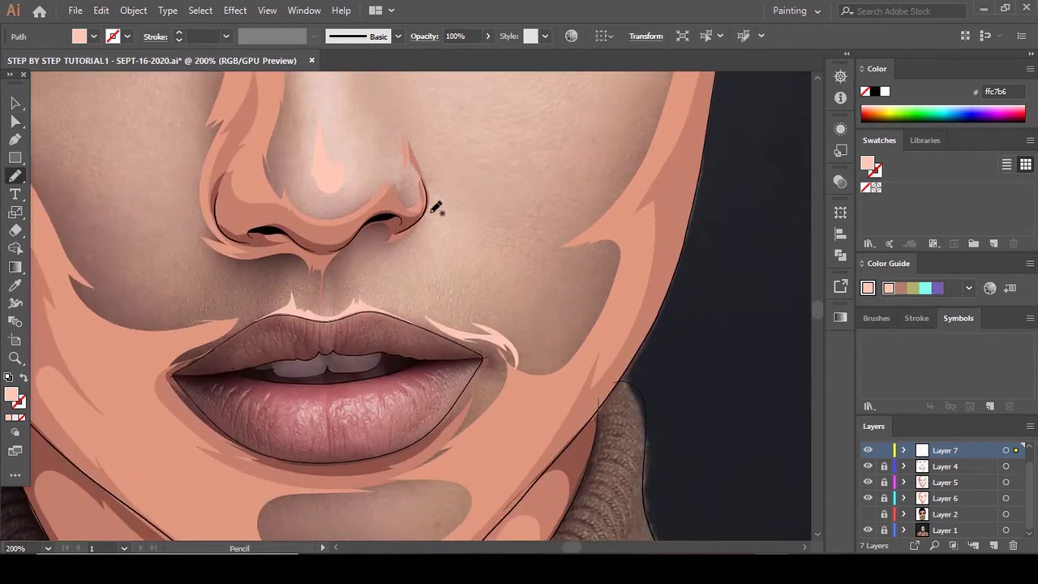
left_click_drag(459, 215, 427, 163)
scroll(475, 230, "up", 5)
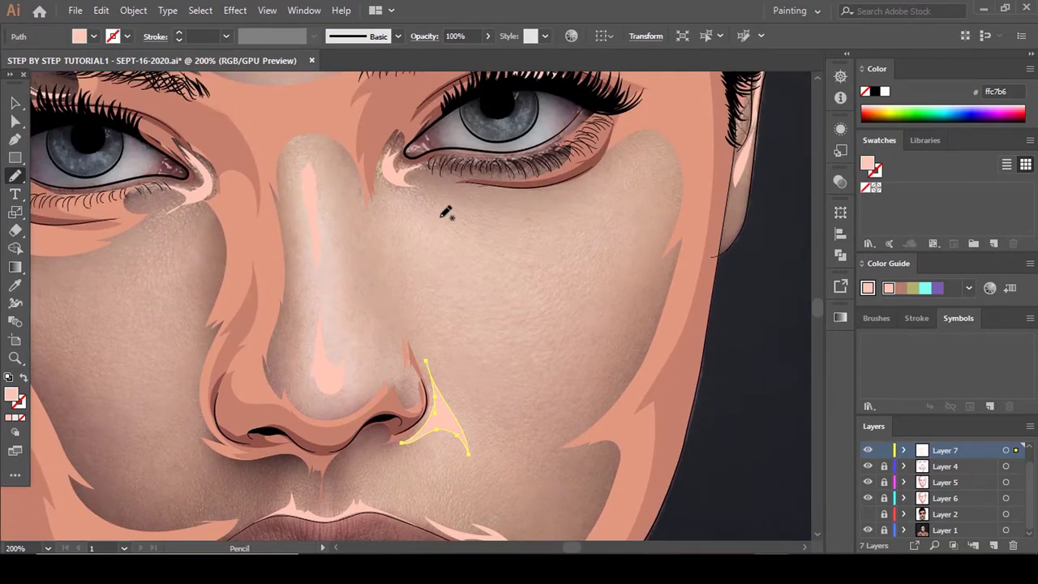
Draw a large jagged highlight on the right-hand cheek below the eye, deselect it and leave Layer 2 hidden.
mouse_move(439, 215)
left_mouse_down()
mouse_move(568, 313)
mouse_move(481, 316)
mouse_move(438, 216)
left_mouse_up()
key("a")
scroll(546, 293, "down", 3)
left_click(722, 386)
scroll(509, 329, "down", 2)
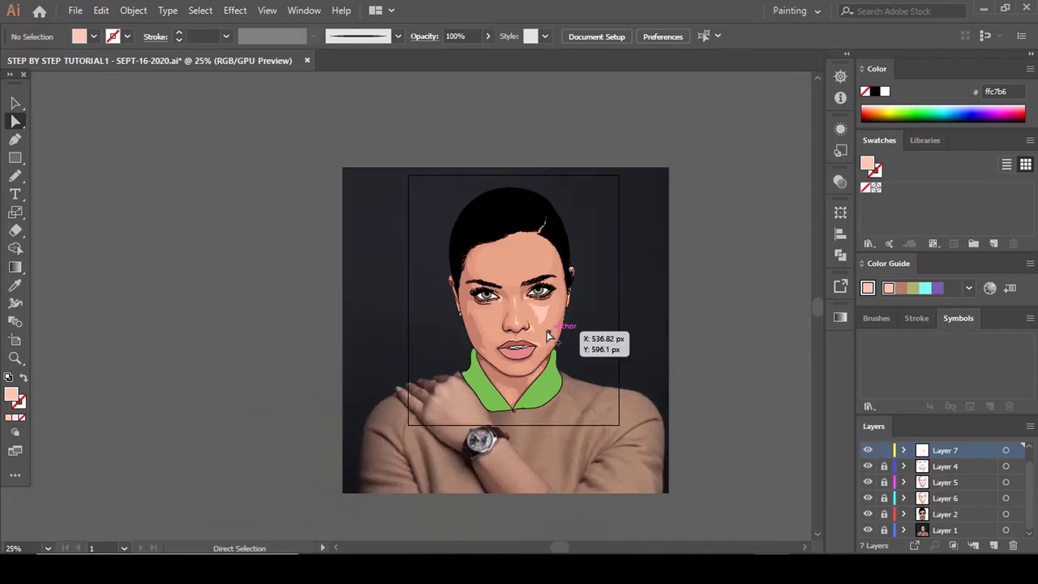
scroll(549, 331, "up", 3)
left_click(868, 514)
Draw spiky light pink highlights on the lower forehead above both eyebrows with the Pencil tool.
key("n")
scroll(527, 262, "up", 5)
key("ctrl+minus")
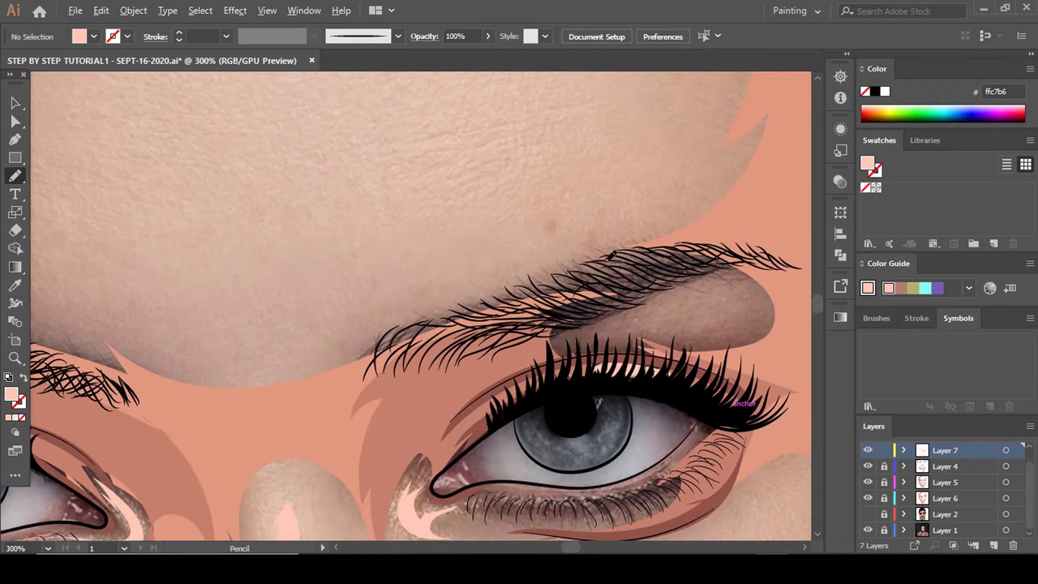
key("ctrl+minus")
mouse_move(599, 244)
left_mouse_down()
mouse_move(485, 280)
mouse_move(477, 272)
mouse_move(651, 198)
left_mouse_up()
scroll(398, 248, "down", 2)
mouse_move(177, 142)
left_mouse_down()
mouse_move(237, 188)
mouse_move(389, 226)
mouse_move(274, 157)
left_mouse_up()
Draw a large highlight on the upper forehead below the hairline and preview it with Layer 2 briefly shown.
key("ctrl+minus")
key("ctrl+minus")
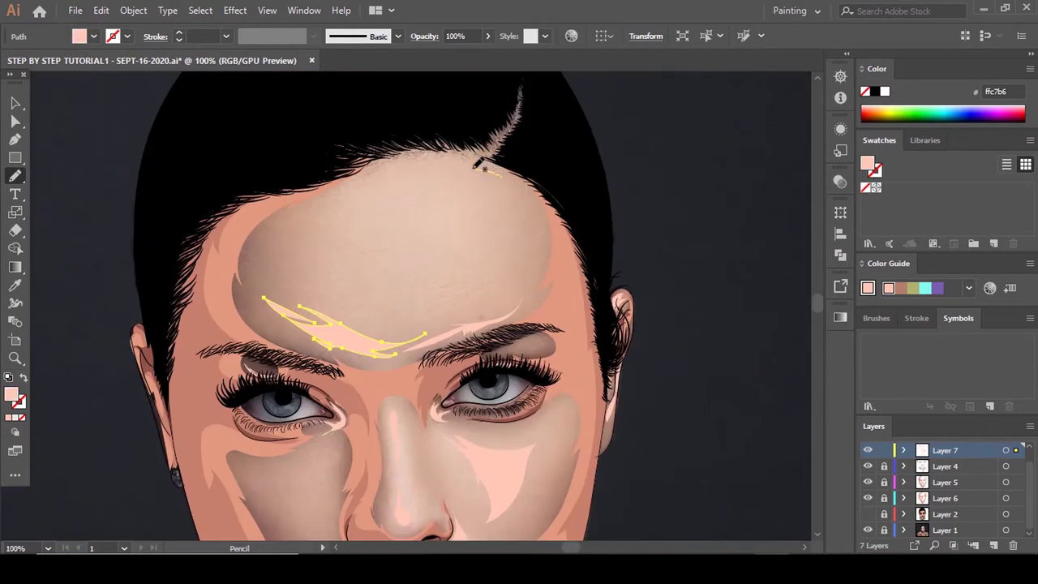
mouse_move(472, 179)
left_mouse_down()
mouse_move(438, 237)
mouse_move(324, 208)
mouse_move(388, 165)
mouse_move(486, 181)
mouse_move(503, 220)
left_mouse_up()
key("ctrl+minus")
key("ctrl+minus")
key("ctrl+minus")
key("ctrl+shift+a")
key("a")
left_click(867, 514)
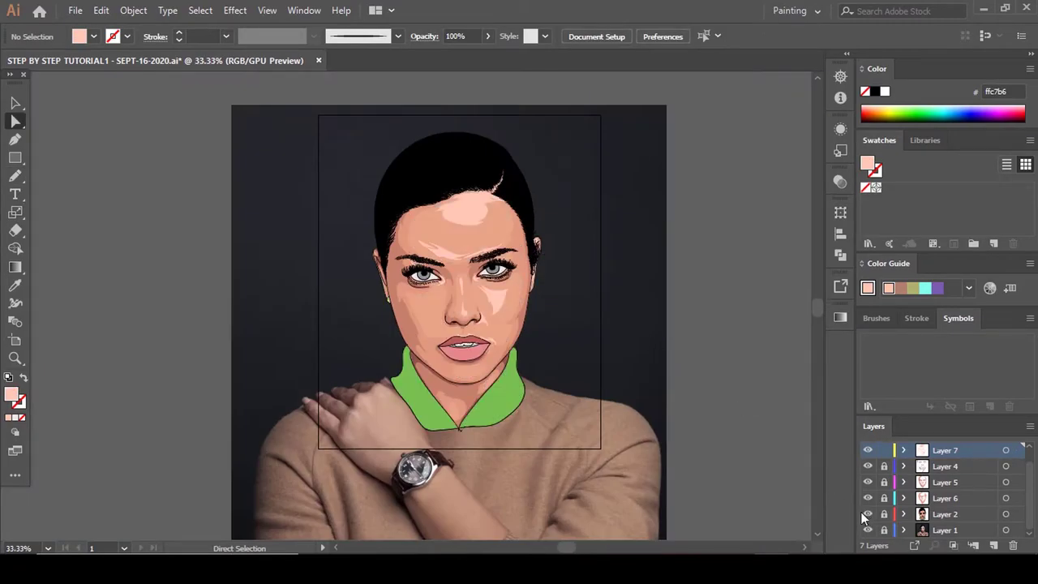
left_click(868, 514)
Draw a light pink highlight under the right-hand eyebrow, above the eyelid.
scroll(738, 435, "down", 3)
key("n")
scroll(397, 190, "up", 5)
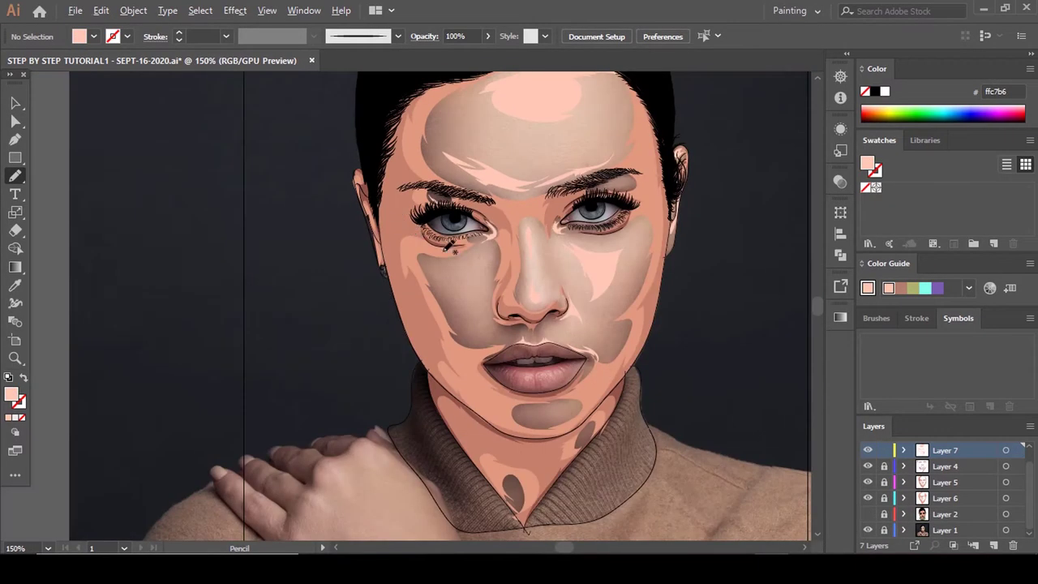
scroll(365, 203, "down", 1)
scroll(618, 199, "up", 3)
scroll(615, 185, "up", 3)
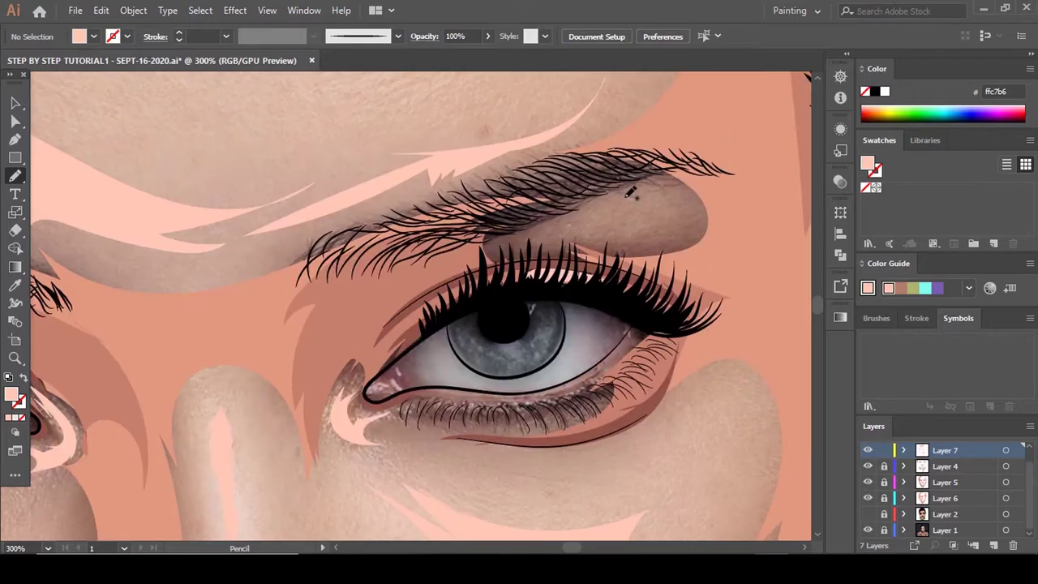
mouse_move(640, 215)
left_mouse_down()
mouse_move(528, 209)
mouse_move(640, 215)
left_mouse_up()
Draw a curved, jagged highlight in the open area of the chin below the lower lip.
scroll(592, 207, "down", 1)
scroll(527, 243, "down", 5)
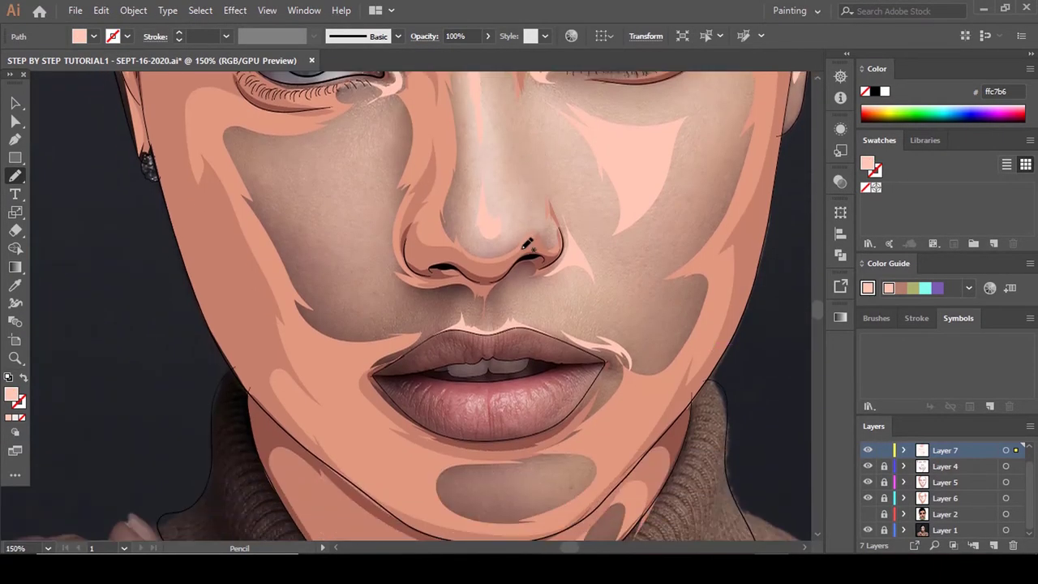
scroll(397, 275, "up", 1)
scroll(540, 360, "up", 1)
scroll(552, 336, "down", 3)
scroll(556, 251, "up", 3)
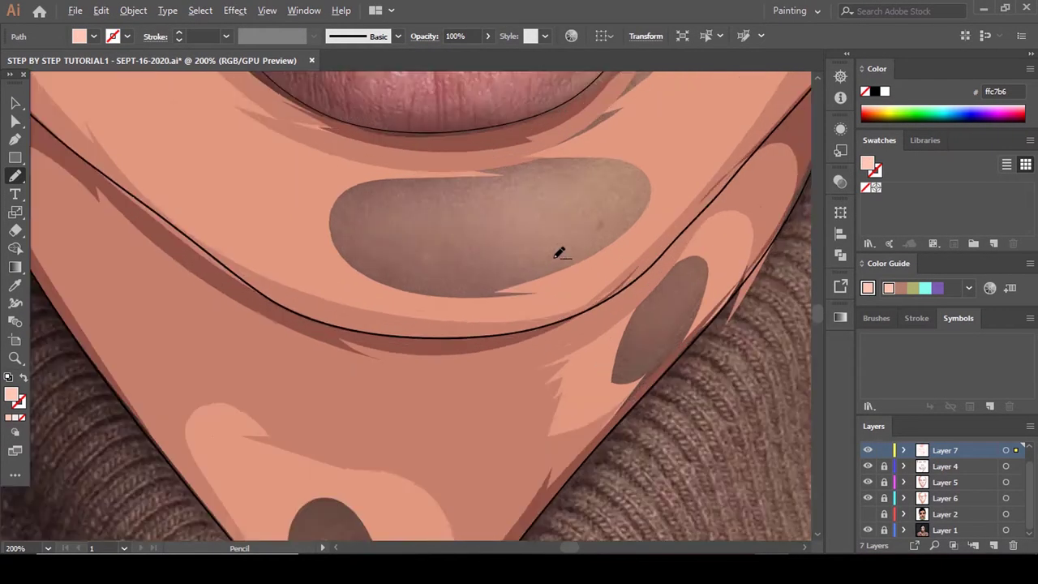
mouse_move(478, 235)
left_mouse_down()
mouse_move(573, 216)
mouse_move(498, 225)
left_mouse_up()
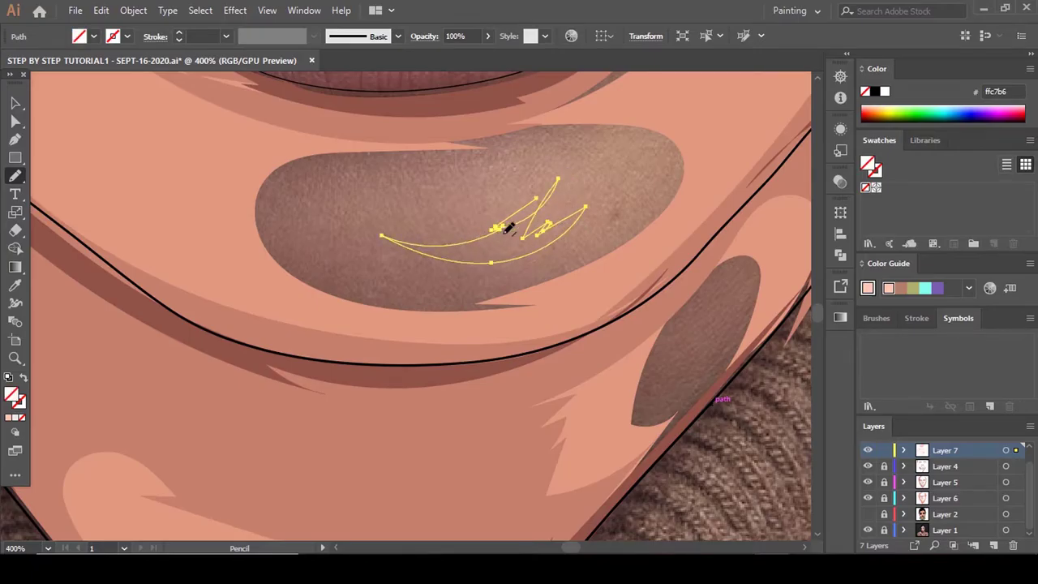
Adjust the chin highlight's size and position with the Selection tool and deselect it.
scroll(514, 243, "up", 3)
key("v")
left_click_drag(515, 343, 496, 358)
left_click_drag(565, 335, 565, 342)
left_click_drag(562, 342, 598, 341)
left_click(588, 381)
Toggle Layer 2's visibility to compare the chin highlight with the base skin colours.
scroll(522, 332, "down", 7)
left_click(868, 514)
left_click(869, 515)
scroll(557, 288, "up", 2)
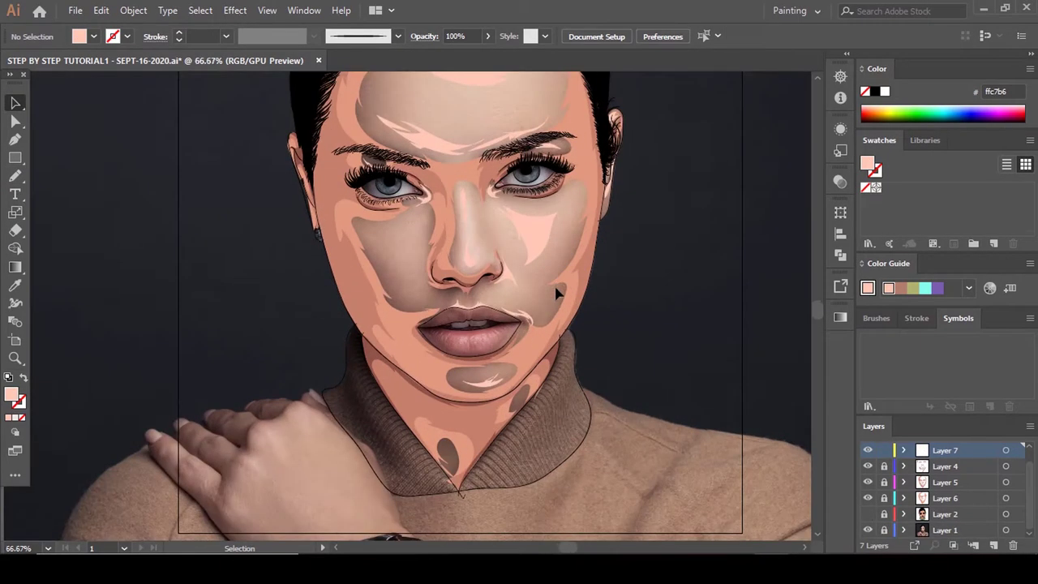
scroll(491, 266, "down", 2)
left_click(869, 515)
left_click(870, 516)
Draw a spiky highlight on the left-hand cheek beside the nose with the Pencil tool.
scroll(442, 242, "up", 5)
scroll(477, 277, "down", 1)
key("n")
mouse_move(511, 175)
left_mouse_down()
mouse_move(492, 246)
mouse_move(499, 344)
mouse_move(421, 225)
mouse_move(487, 168)
left_mouse_up()
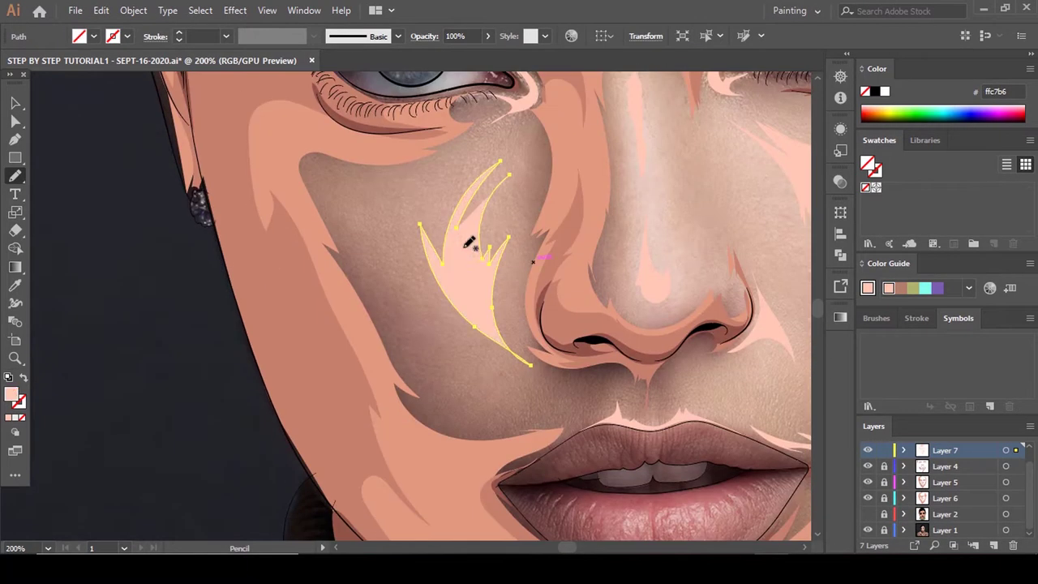
Try e8b0a3 as the fill colour of the left-hand cheek highlight.
double_click(11, 395)
type("e8b0a3")
key("Return")
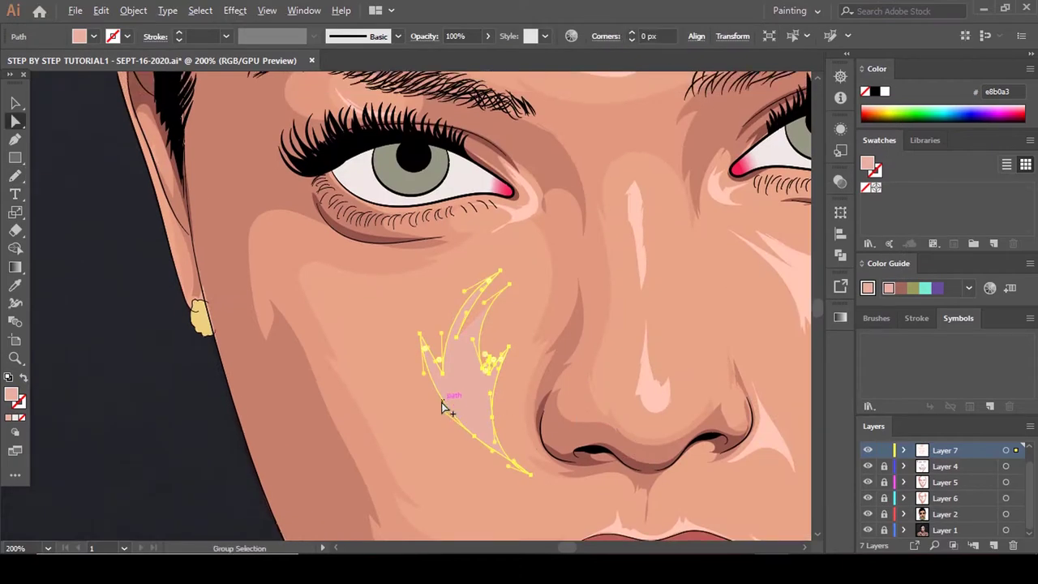
key("ctrl+shift+a")
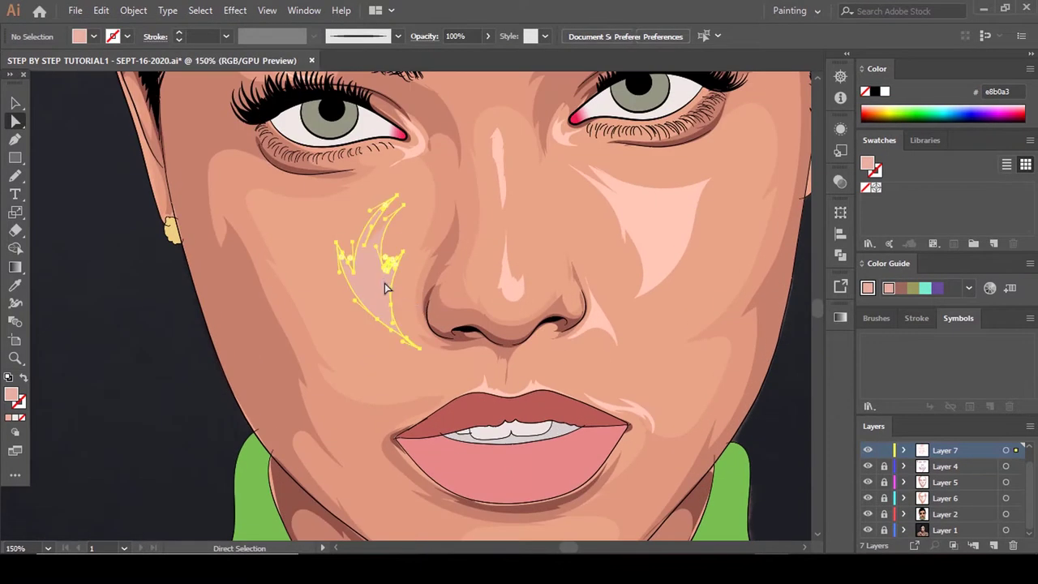
Sample the base skin colour for the left-hand cheek highlight, change its fill to f2b299 and deselect it.
key("i")
double_click(11, 395)
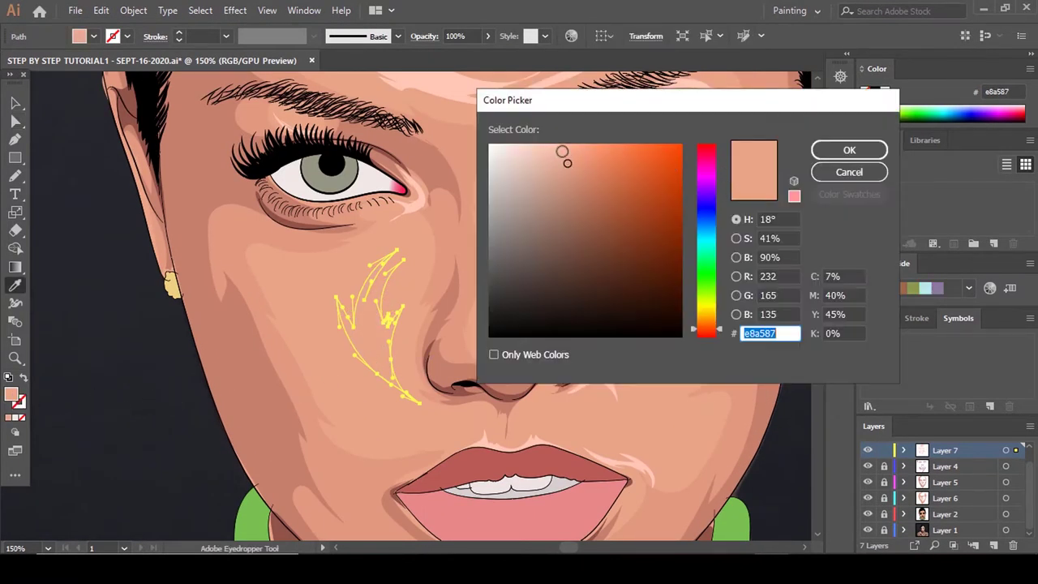
type("f2b299")
key("Return")
scroll(475, 327, "down", 2)
scroll(475, 327, "down", 1)
key("a")
left_click(382, 347)
Hide Layer 2, draw a jagged f2b299 highlight in the oval opening at the base of the neck, and deselect it.
scroll(383, 345, "down", 4)
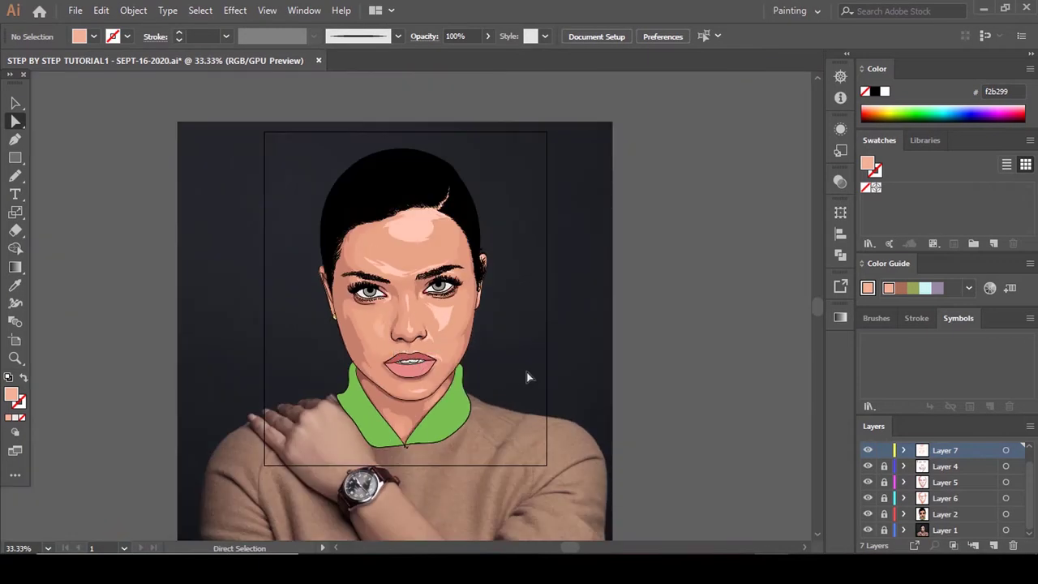
scroll(409, 371, "up", 2)
scroll(471, 337, "down", 5)
scroll(521, 303, "down", 2)
scroll(483, 339, "up", 2)
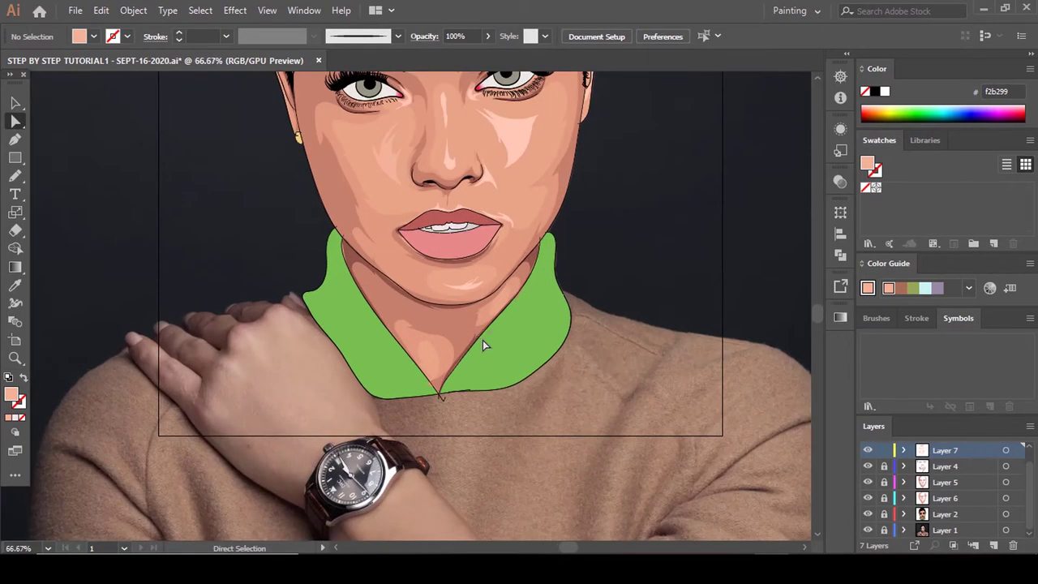
scroll(442, 358, "up", 2)
left_click(868, 514)
key("n")
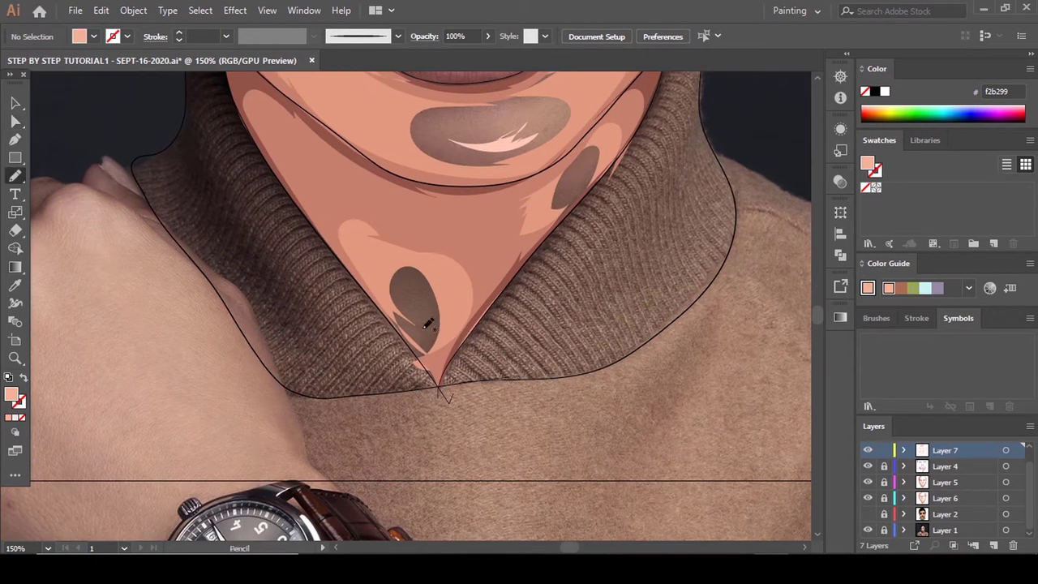
scroll(370, 314, "up", 3)
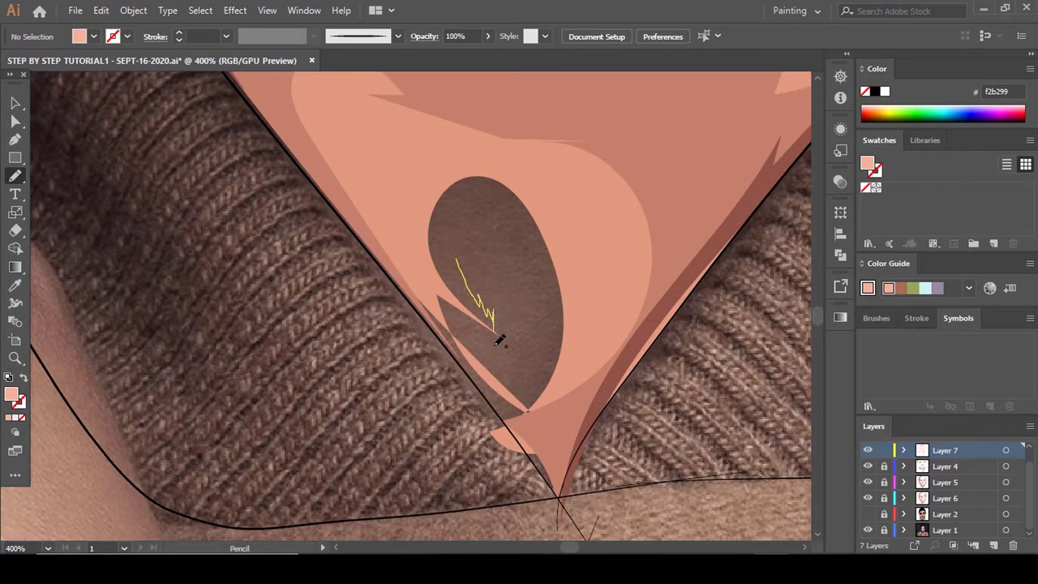
mouse_move(507, 398)
left_mouse_down()
mouse_move(470, 344)
mouse_move(453, 226)
left_mouse_up()
scroll(488, 302, "up", 3)
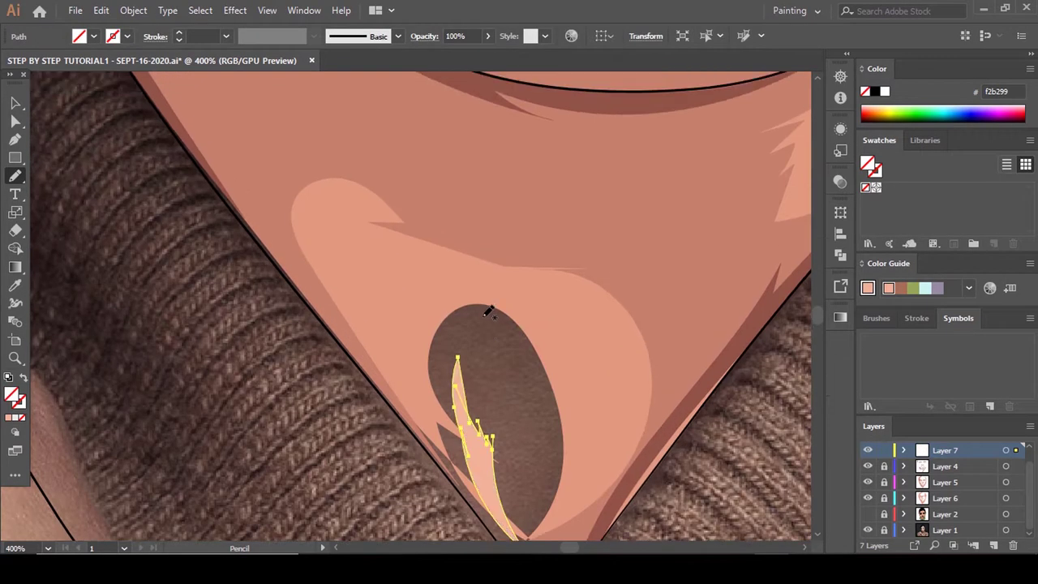
scroll(385, 333, "down", 5)
key("a")
left_click(595, 378)
Make the upper forehead highlight's fill, ffc7b6, the active colour and show Layer 2.
scroll(546, 353, "up", 3)
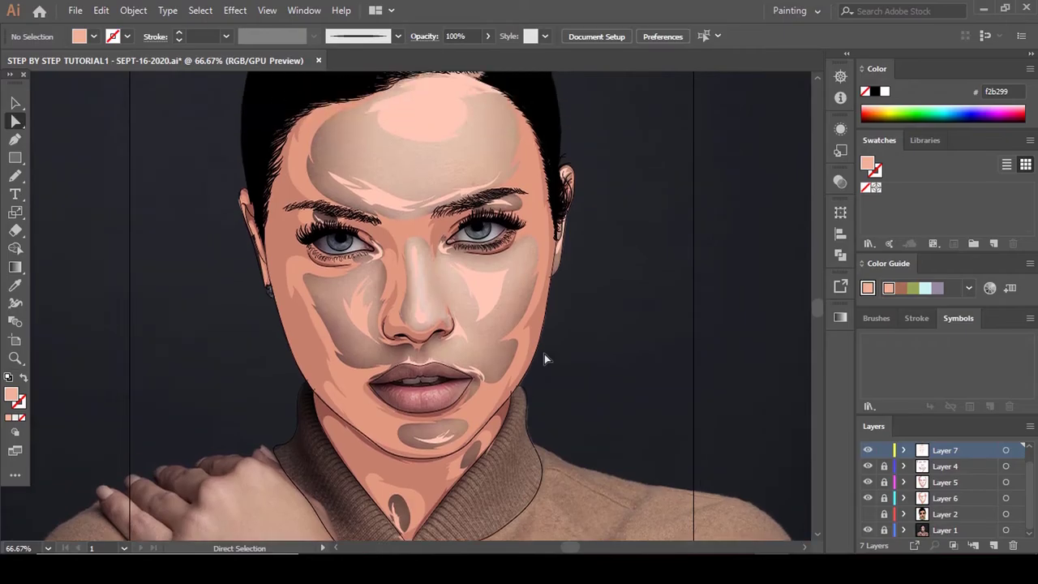
scroll(472, 272, "up", 1)
scroll(476, 275, "down", 4)
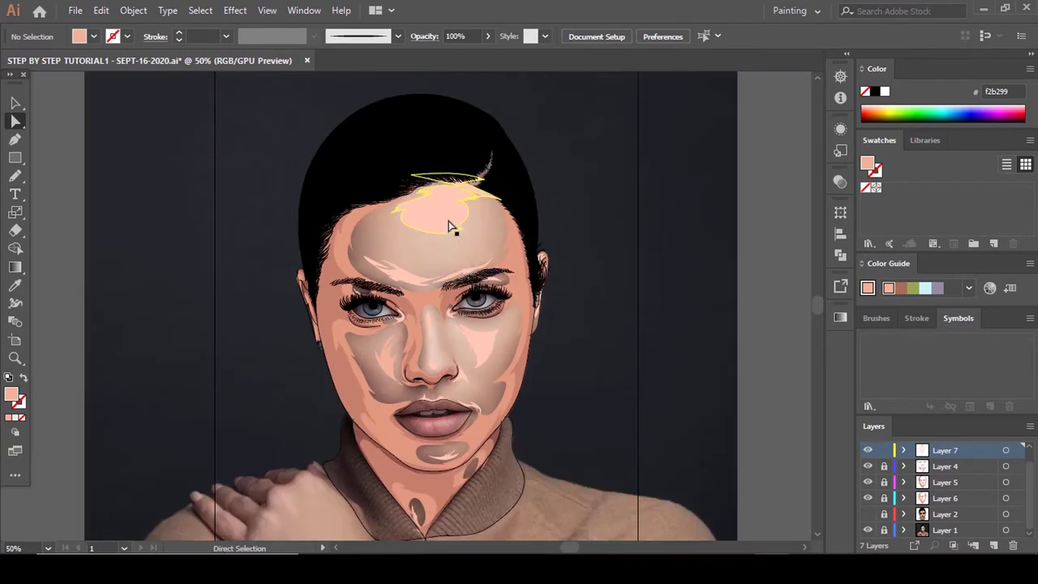
left_click(447, 224)
key("ctrl+shift+a")
left_click(866, 514)
scroll(582, 314, "down", 2)
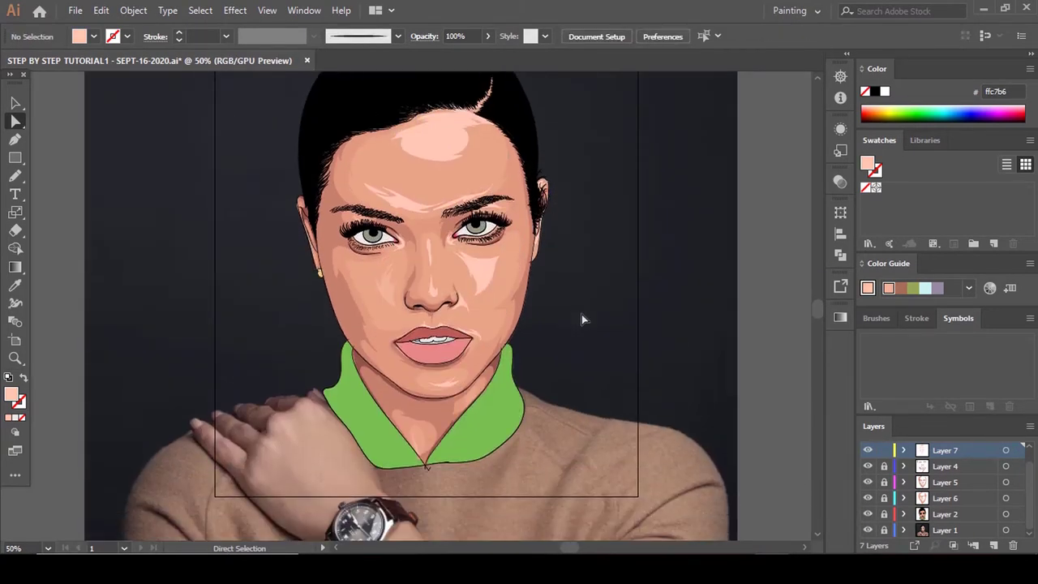
Recolour the upper forehead highlight with the fill sampled from the left-hand cheek highlight, and deselect the artwork.
scroll(527, 245, "down", 2)
scroll(486, 198, "up", 3)
left_click(485, 179)
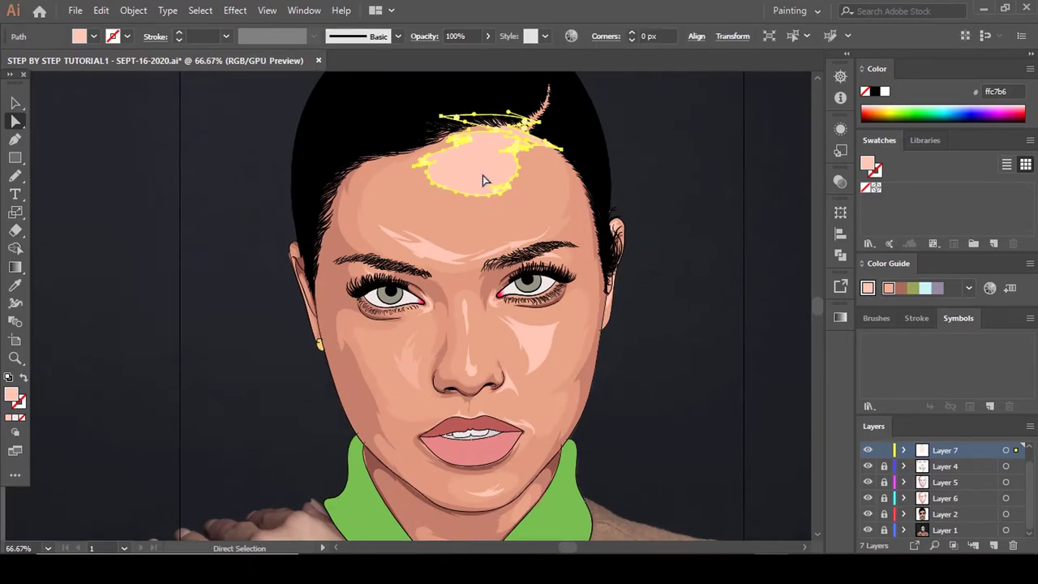
scroll(485, 180, "down", 2)
key("i")
left_click(420, 300)
key("a")
left_click(472, 309)
left_click(488, 308)
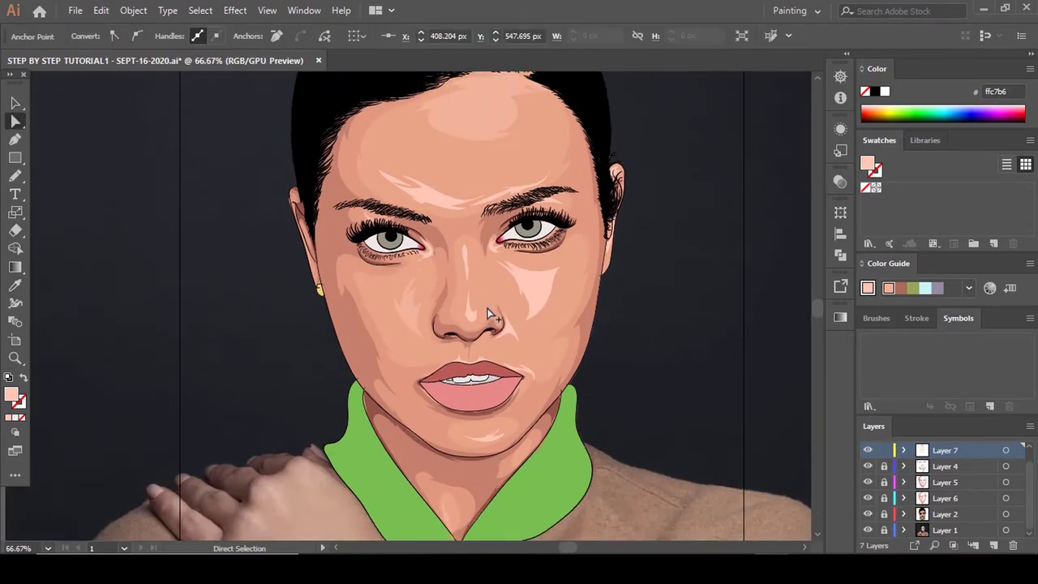
Sample the upper lip's red fill and darken the active fill colour to 993333.
scroll(486, 306, "down", 2)
scroll(537, 292, "down", 1)
scroll(536, 296, "down", 1)
scroll(477, 267, "up", 8)
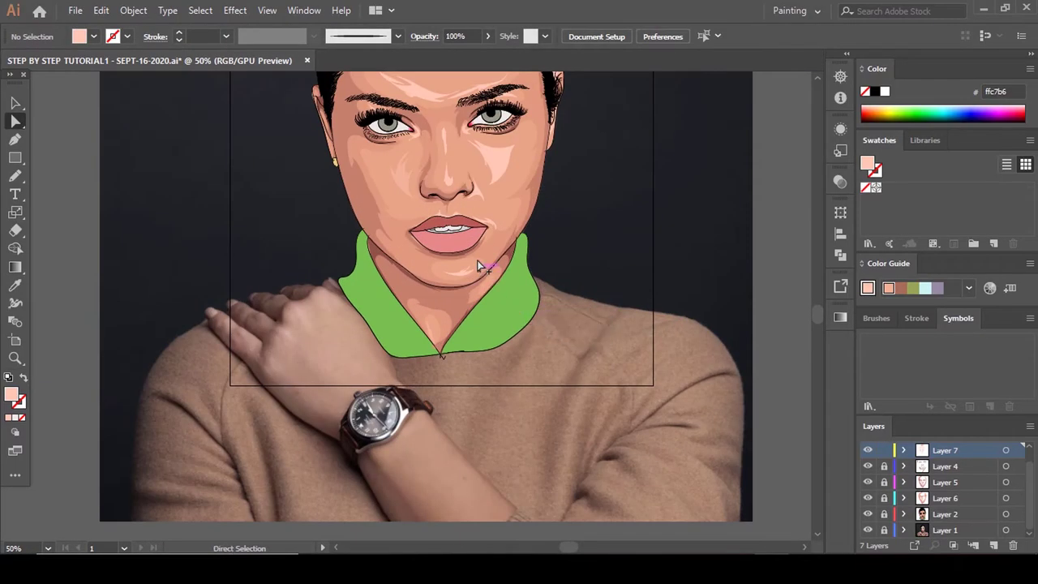
key("i")
left_click(425, 334)
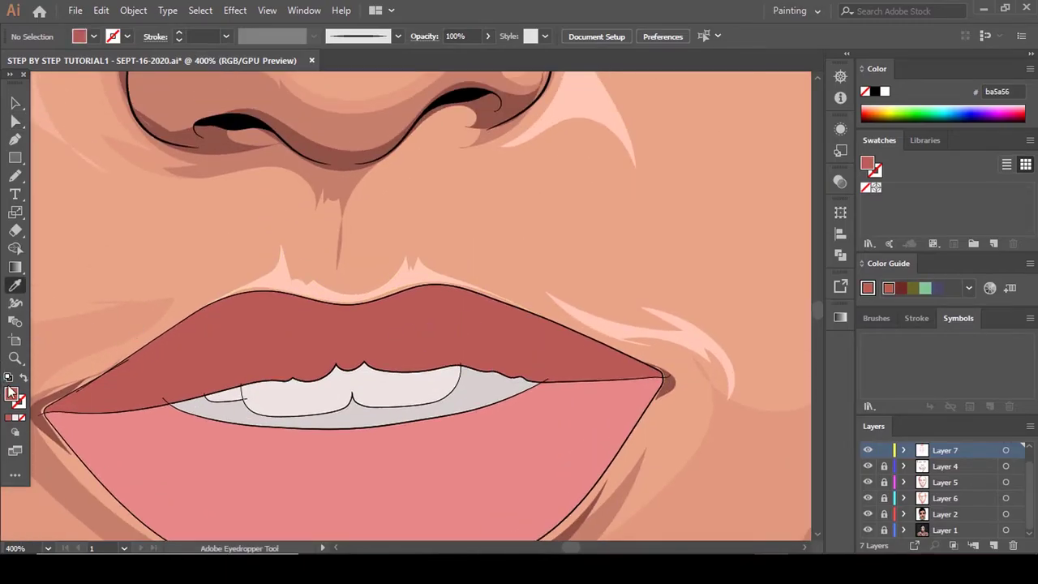
double_click(12, 395)
left_click_drag(595, 212, 611, 219)
left_click(849, 151)
Hide Layer 2 to expose the lips in the photo and review the Pencil tool's options.
scroll(598, 202, "down", 3)
left_click(869, 514)
key("n")
left_click_drag(541, 315, 556, 237)
scroll(607, 178, "up", 3)
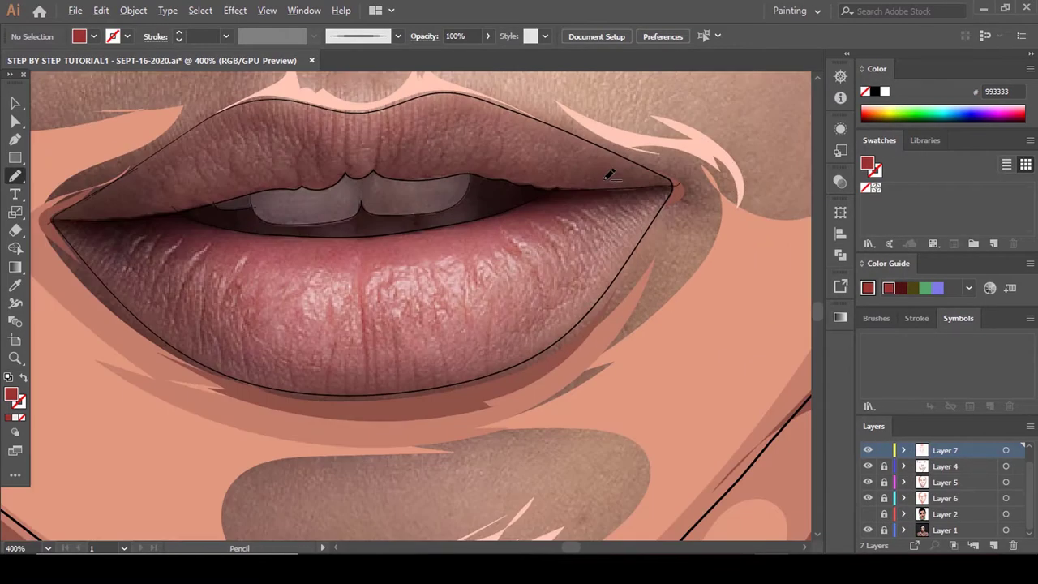
double_click(16, 178)
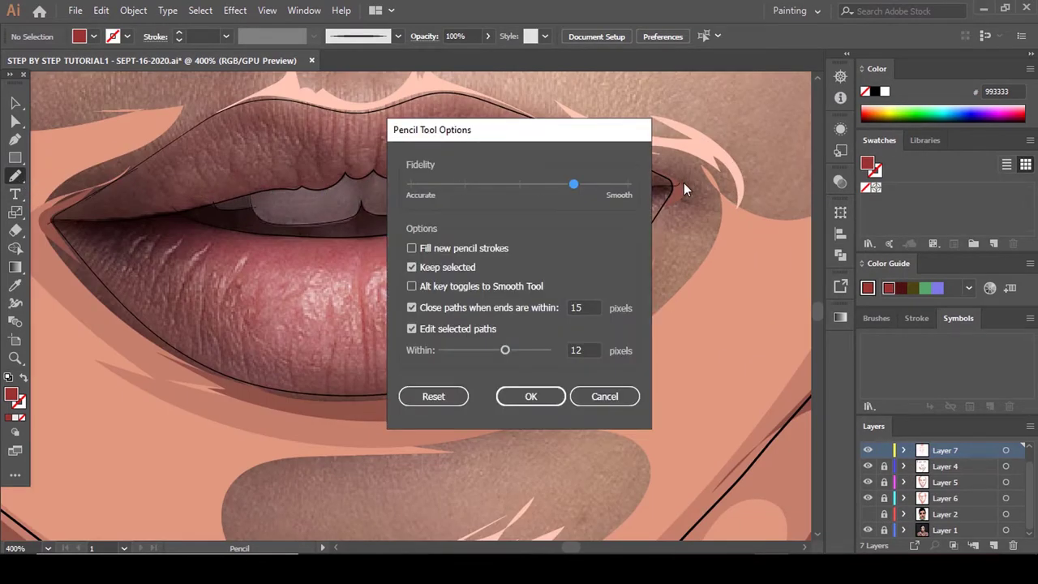
left_click(531, 396)
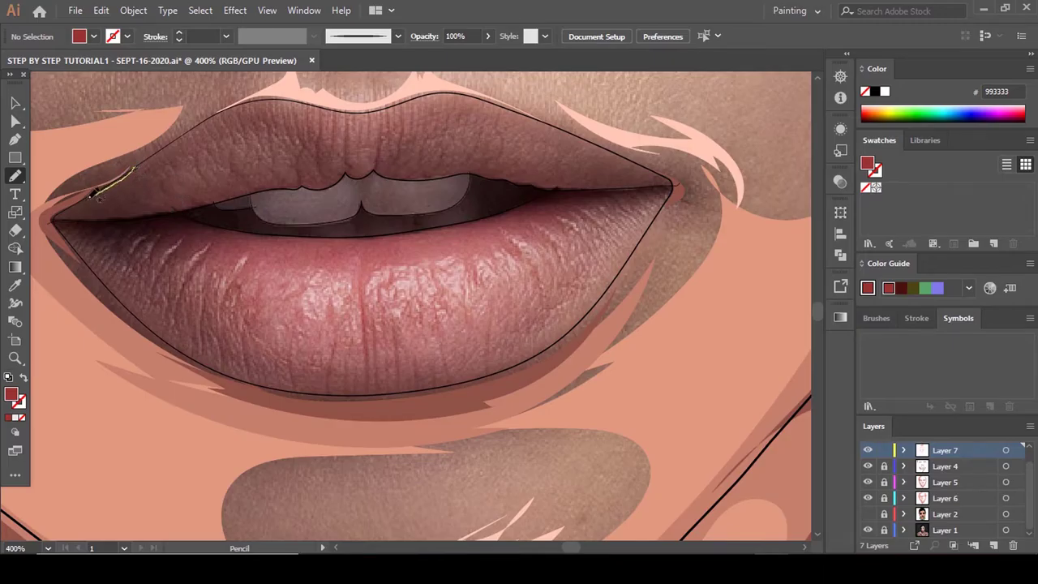
Draw a jagged shadow shape over the left-hand corner of the upper lip with the Pencil tool and fill it with 993333.
left_click_drag(50, 216, 48, 221)
double_click(16, 177)
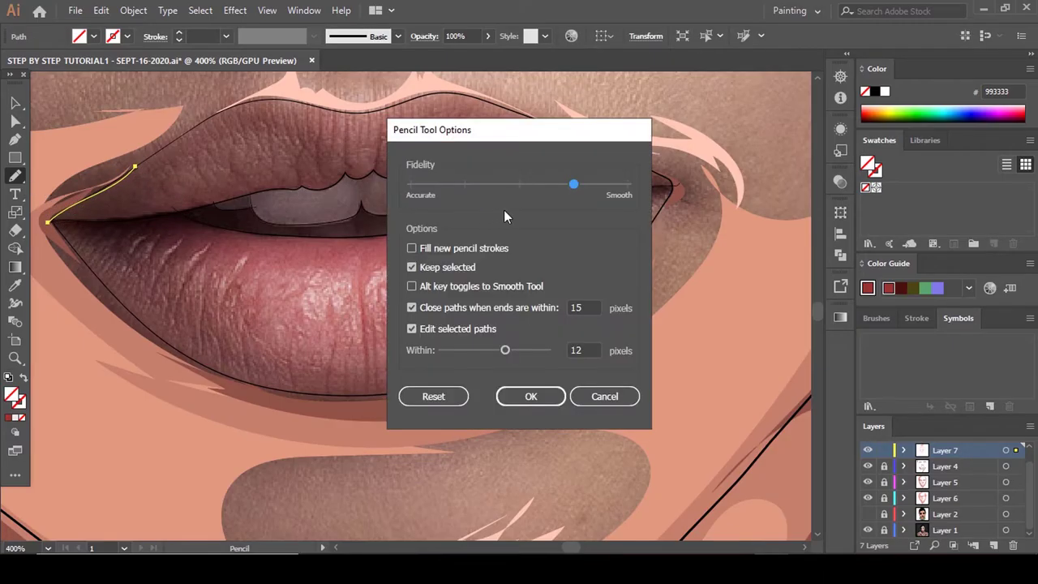
left_click(527, 395)
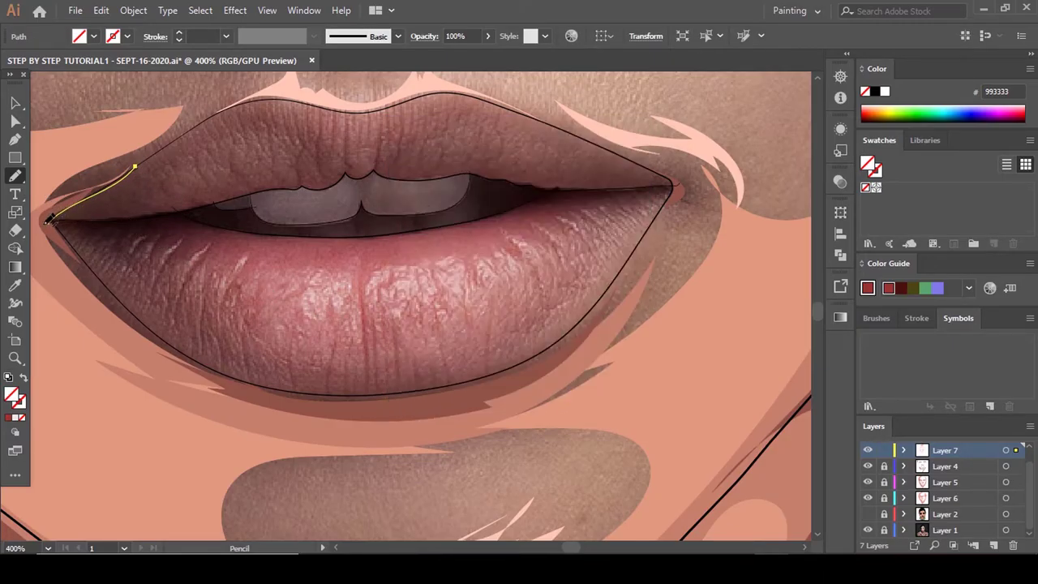
left_click_drag(141, 218, 138, 219)
key("ctrl+z")
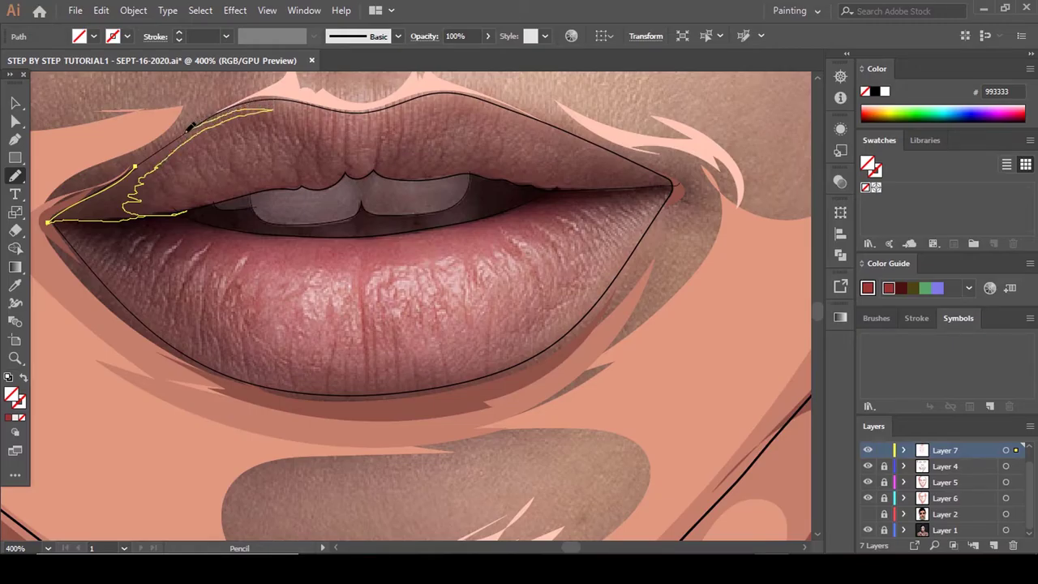
left_click_drag(148, 161, 135, 167)
scroll(205, 187, "up", 2)
scroll(206, 189, "down", 1)
key("m")
key("comma")
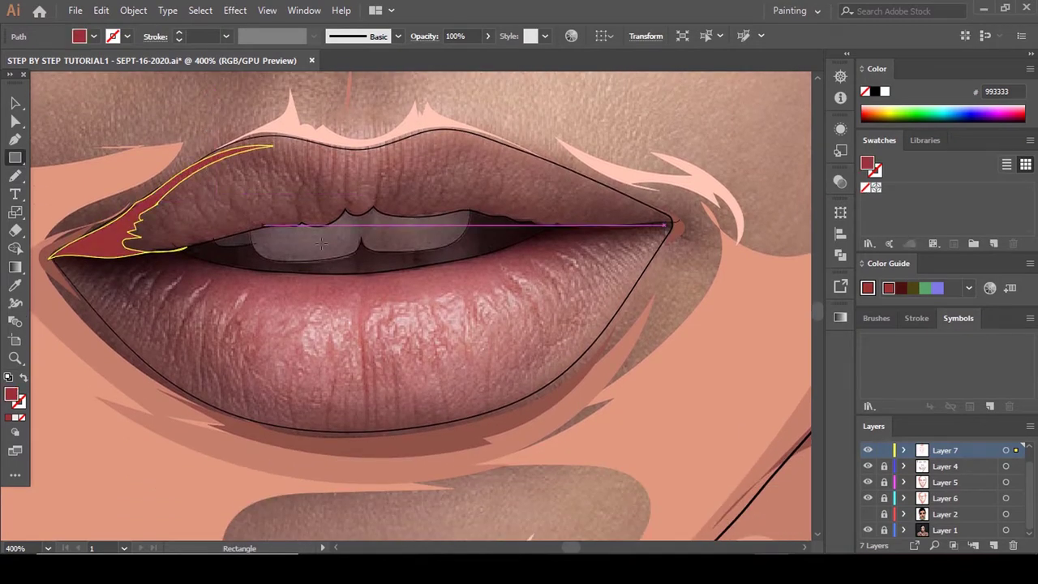
Draw a spiky 993333 shadow from the upper lip's right-hand corner along its lower edge above the teeth.
key("n")
scroll(686, 202, "up", 2)
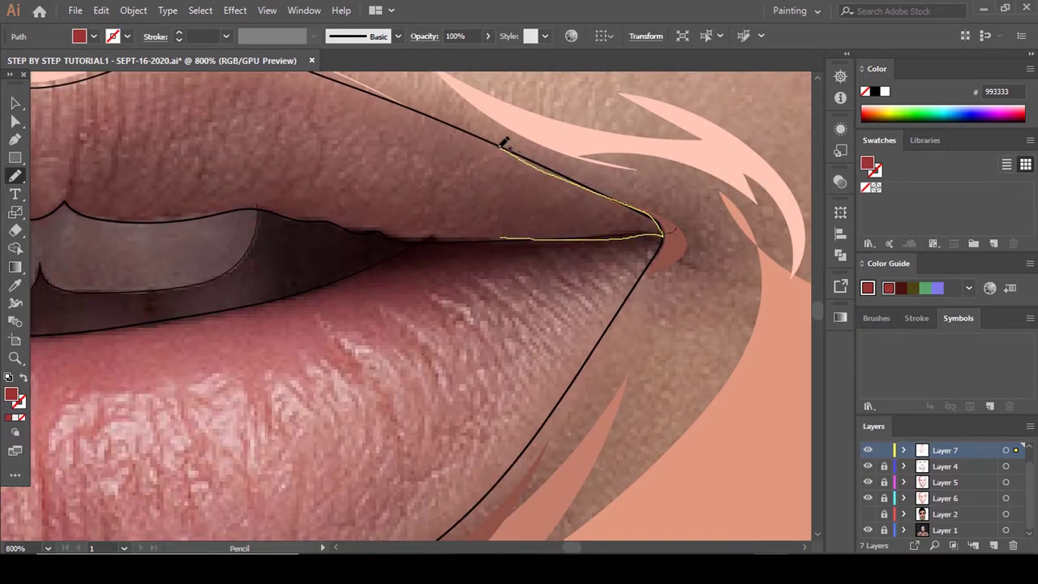
left_click_drag(313, 78, 477, 161)
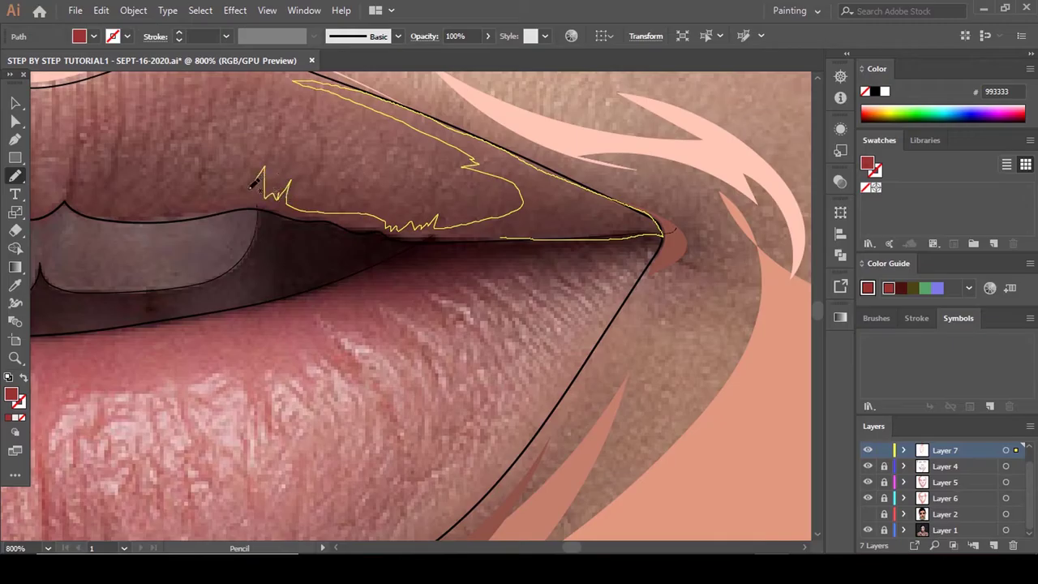
left_click_drag(251, 186, 188, 201)
scroll(195, 201, "down", 2)
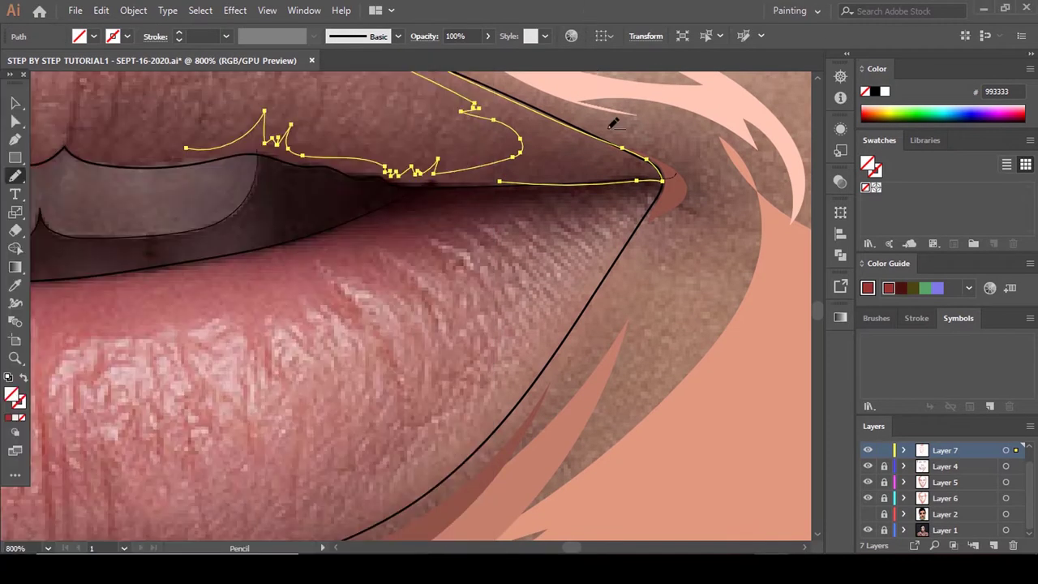
scroll(610, 128, "down", 3)
scroll(473, 127, "up", 2)
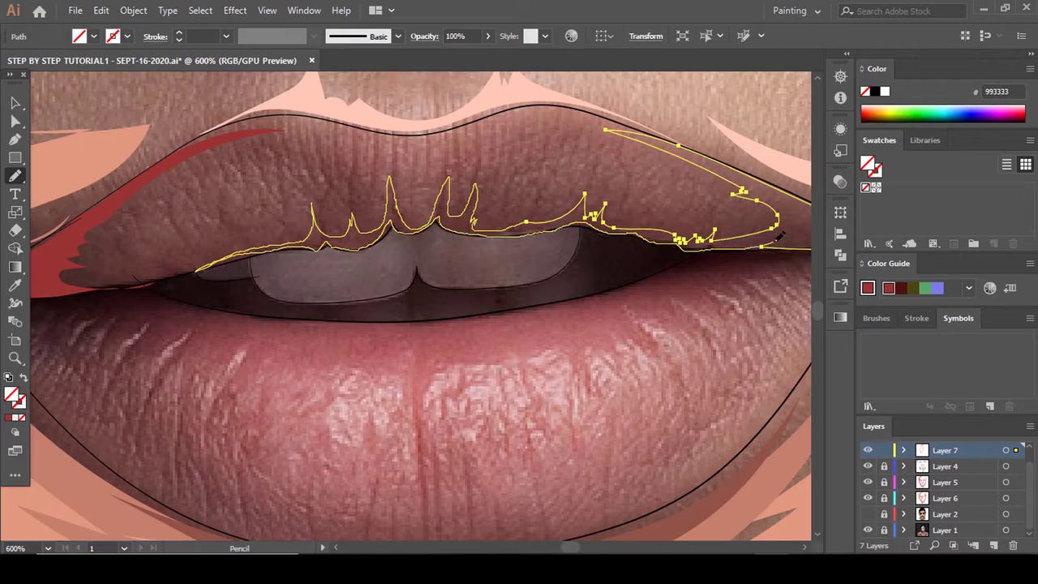
scroll(558, 275, "up", 2)
key("comma")
key("ctrl+shift+a")
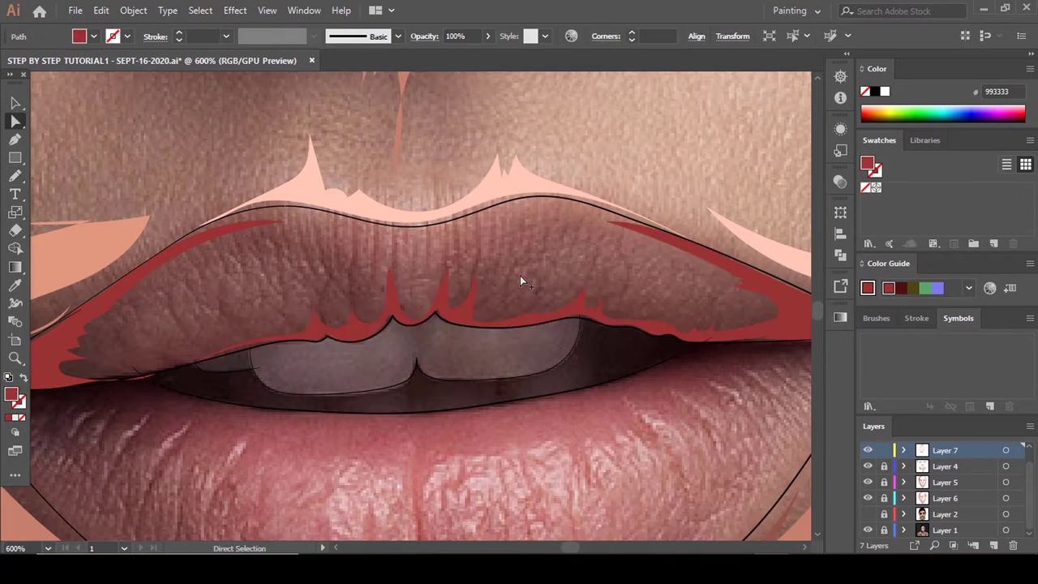
Sample the upper lip's fill with Layer 2 shown, darken the active fill to aa4848, and hide Layer 2.
scroll(520, 275, "down", 3)
key("ctrl+shift+a")
scroll(560, 334, "down", 4)
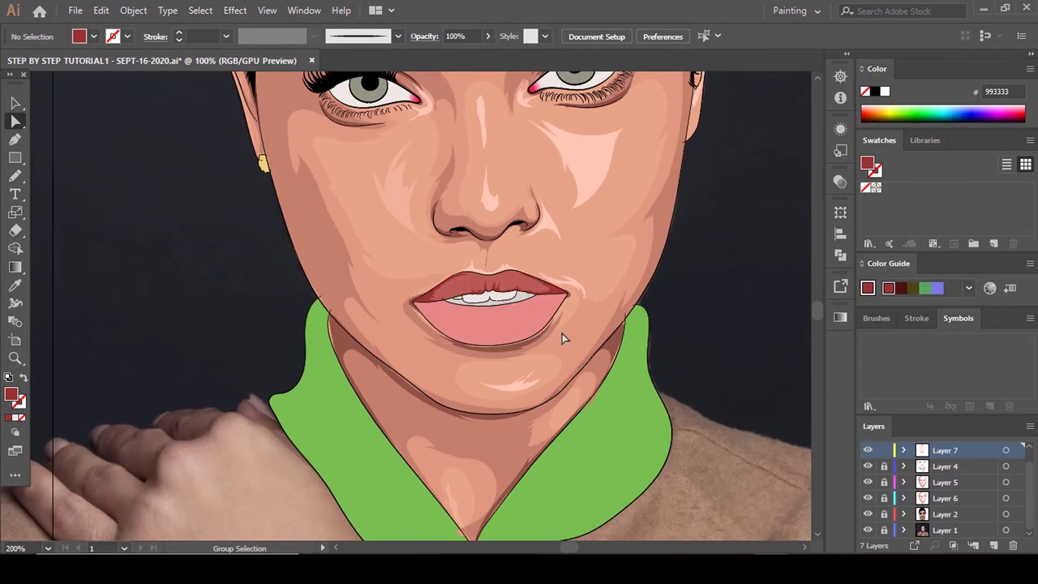
scroll(535, 318, "up", 6)
scroll(535, 318, "up", 1)
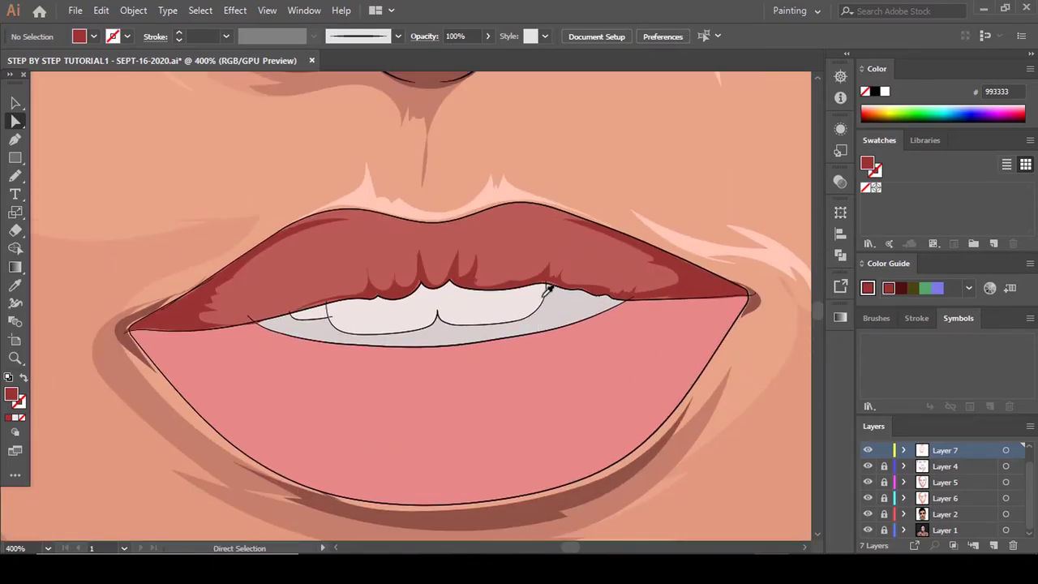
key("i")
left_click(552, 259)
double_click(11, 396)
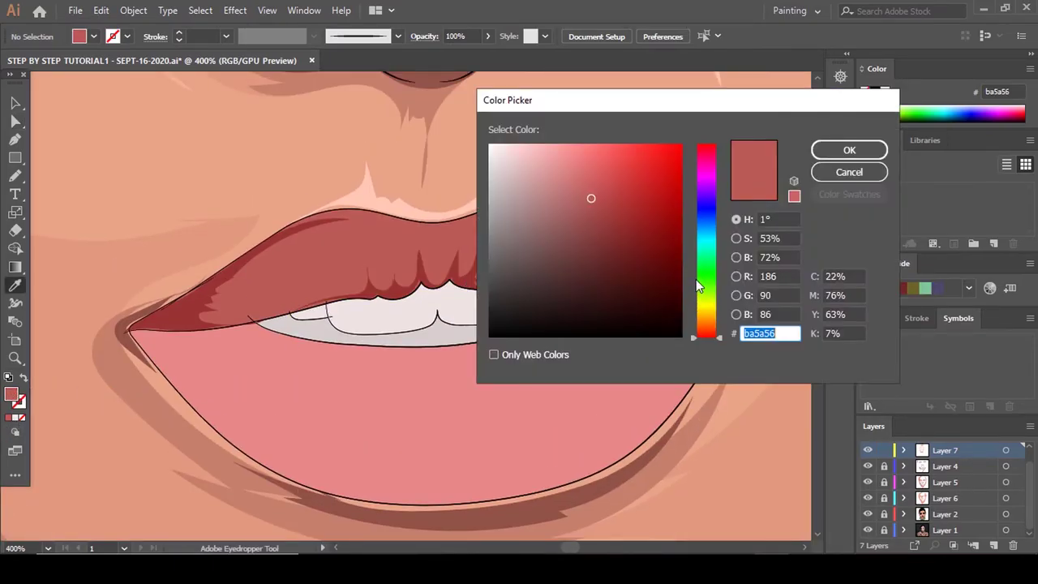
left_click(600, 209)
left_click(869, 148)
left_click(868, 515)
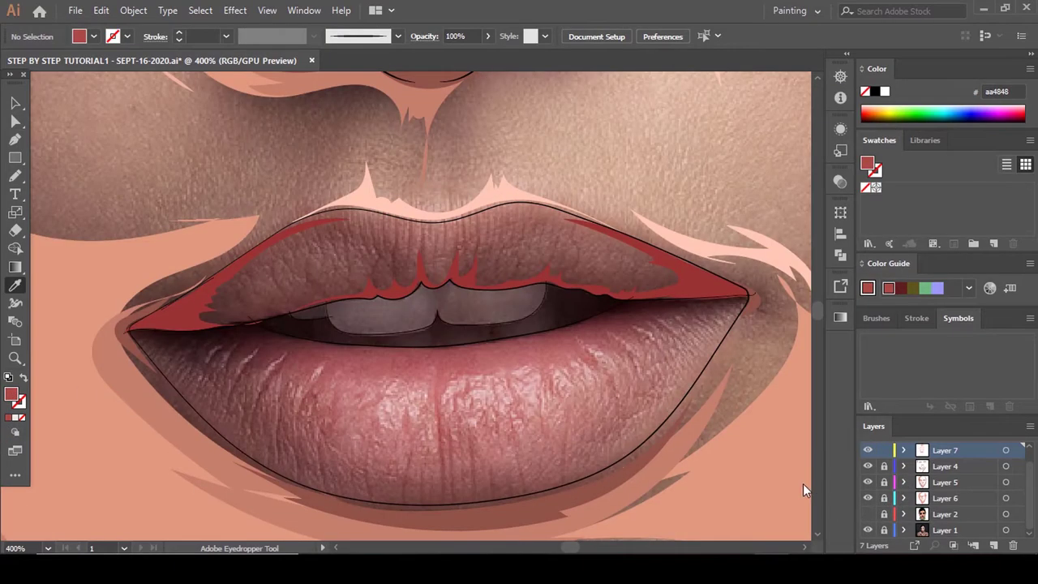
Draw a spiky mid-tone shape around the upper lip's inner edge with the Pencil tool, filled with aa4848.
scroll(803, 486, "down", 3)
key("n")
scroll(698, 253, "up", 2)
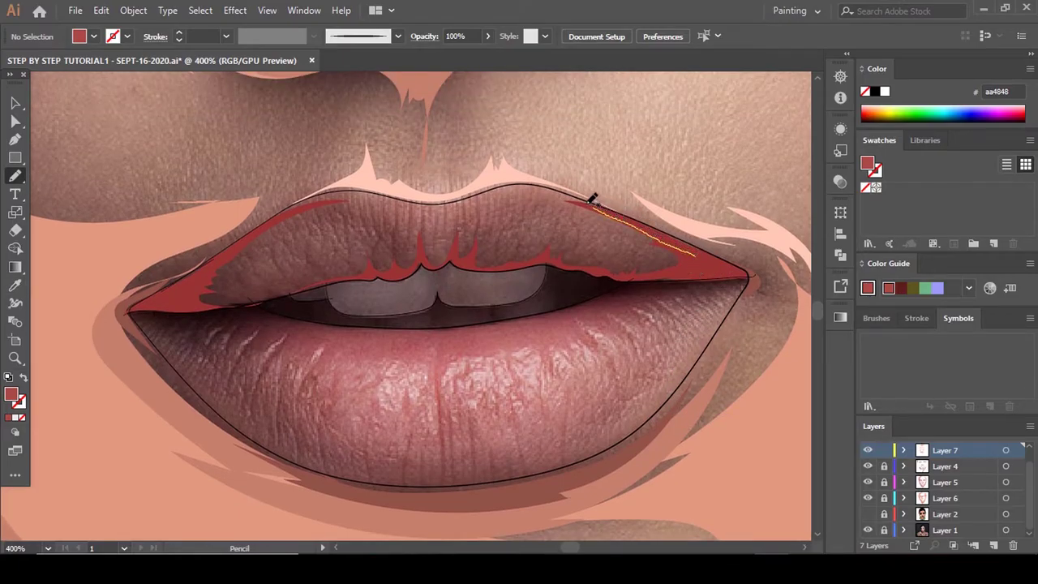
left_click_drag(497, 192, 574, 215)
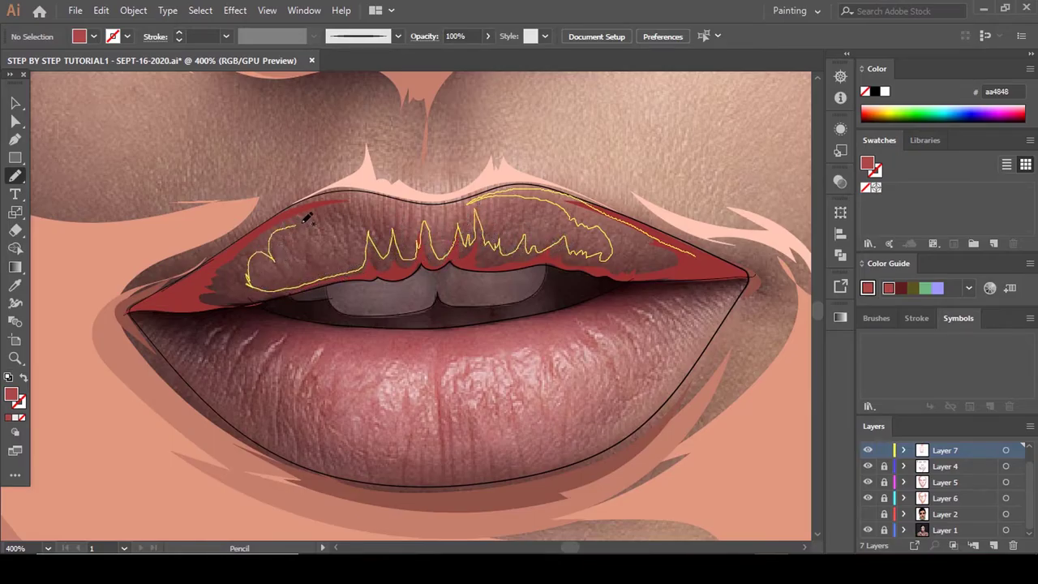
left_click_drag(307, 218, 384, 194)
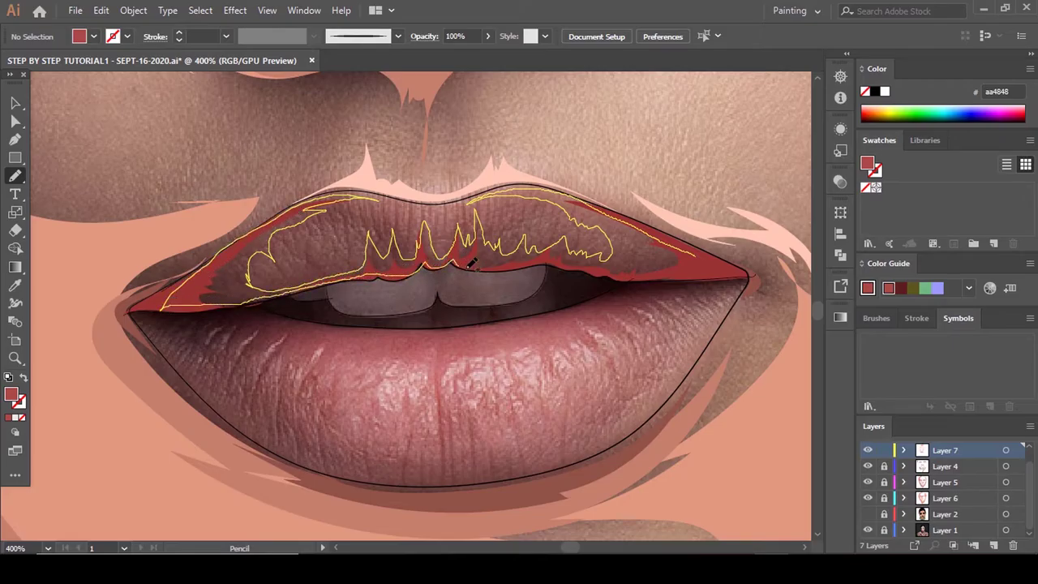
left_click_drag(704, 258, 701, 270)
scroll(672, 265, "up", 2)
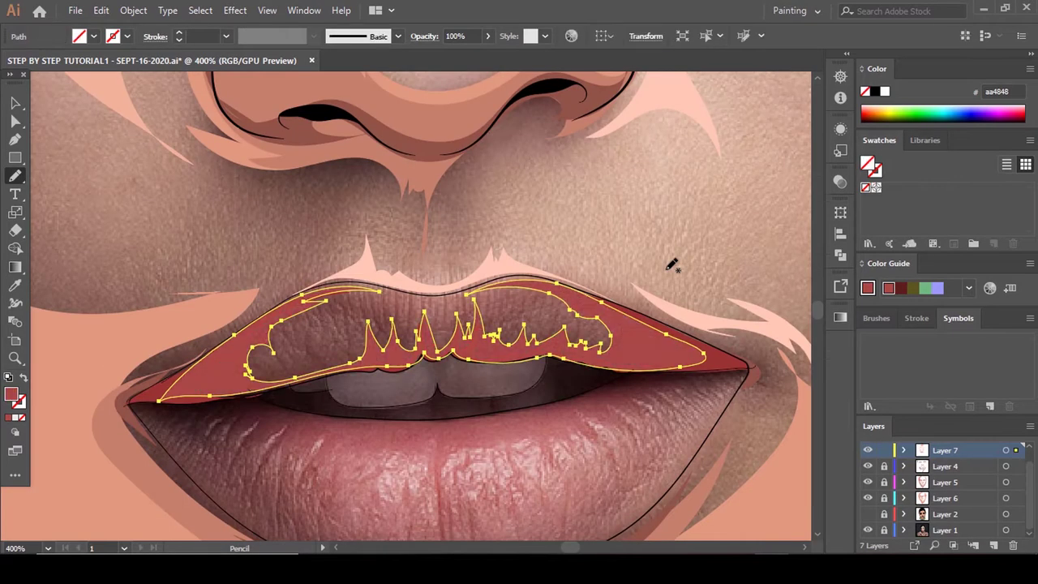
scroll(672, 271, "down", 2)
Move an anchor point on the dark shadow's lower edge to fit the lip line above the right-hand front tooth, and deselect.
key("a")
scroll(533, 269, "up", 3)
left_click_drag(548, 265, 538, 259)
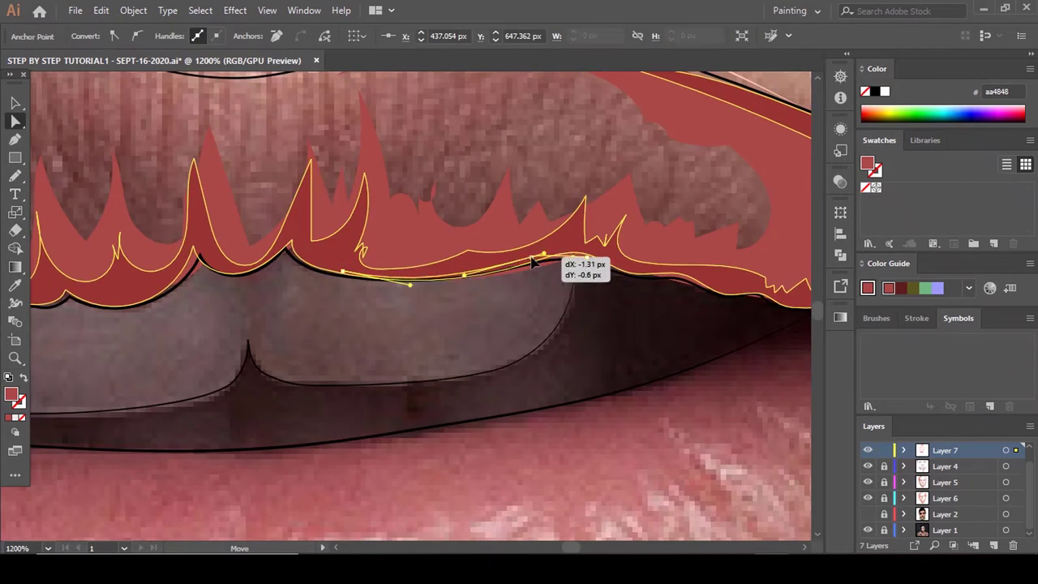
scroll(532, 266, "down", 3)
left_click(725, 382)
Sample the upper lip's fill with Layer 2 shown, lighten the active fill to e59898, and hide Layer 2.
left_click(868, 514)
scroll(591, 344, "down", 4)
scroll(590, 344, "down", 1)
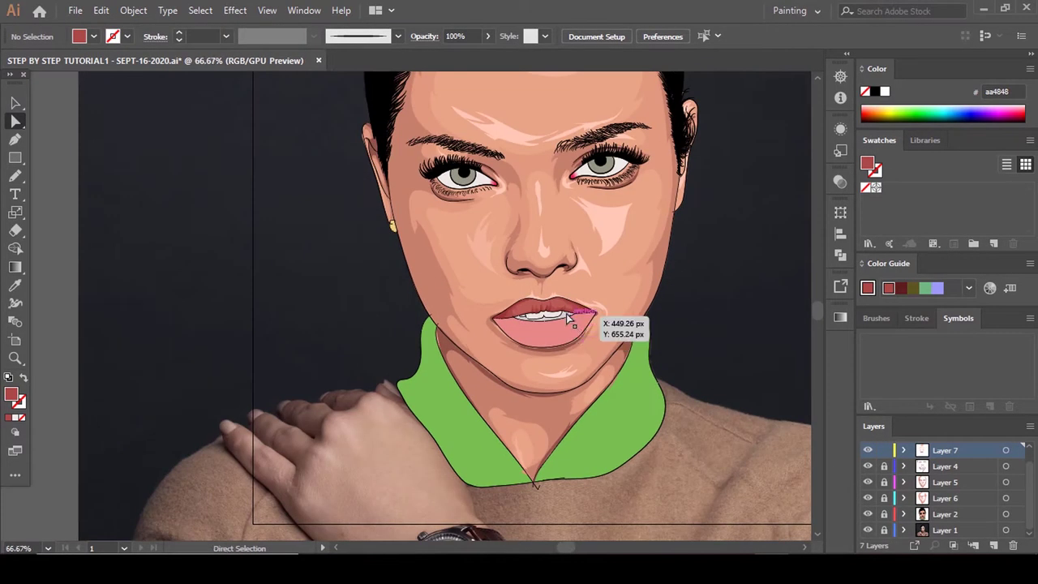
scroll(566, 313, "up", 5)
key("i")
scroll(563, 359, "up", 1)
left_click(474, 336)
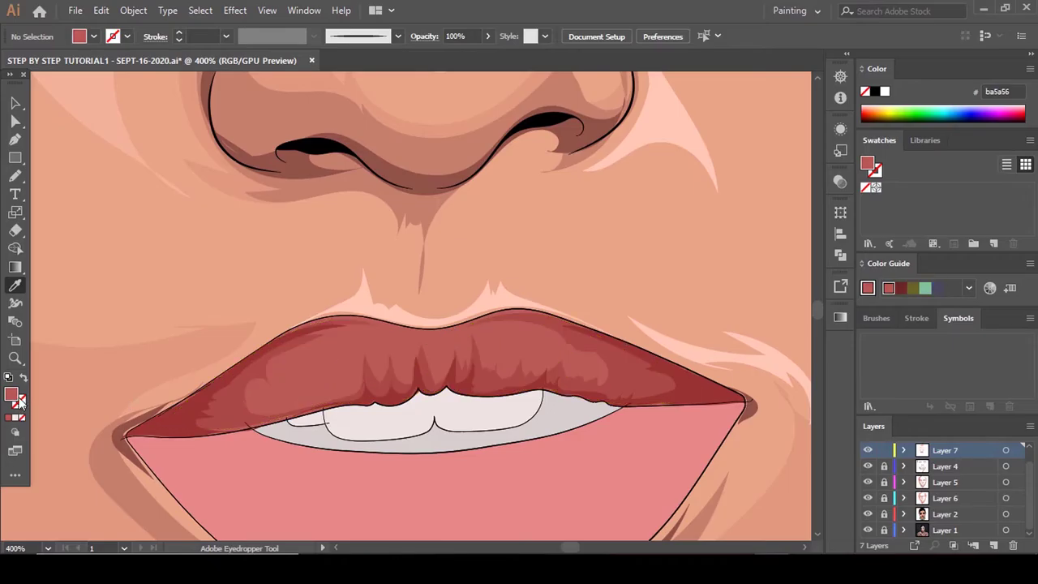
double_click(12, 395)
left_click(554, 163)
left_click(855, 150)
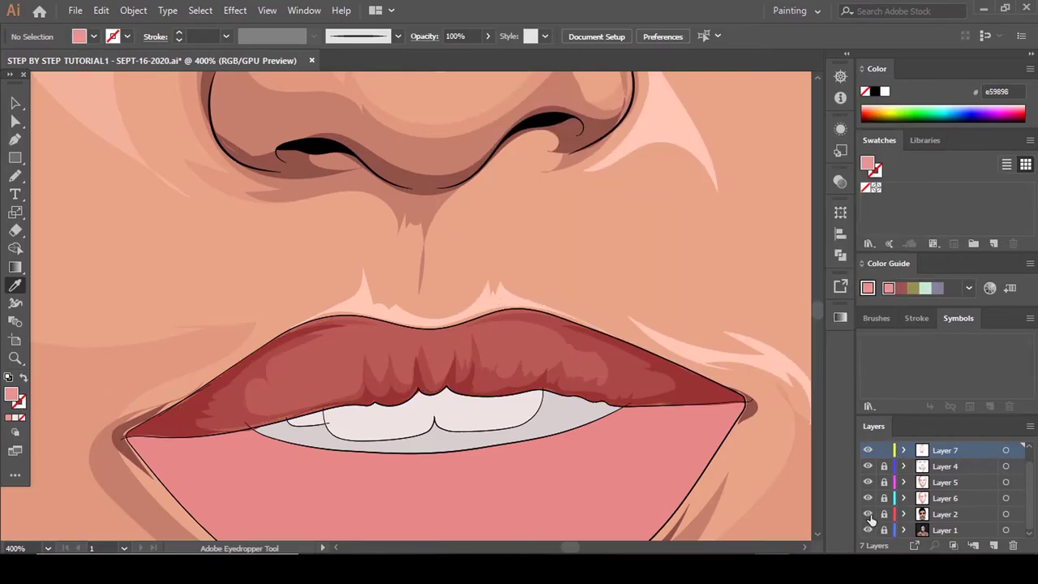
left_click(868, 515)
Draw a highlight with dripping spikes along the upper lip's top edge, fill it with e59898, and deselect it.
key("n")
scroll(463, 320, "down", 1)
scroll(436, 275, "up", 2)
left_click_drag(266, 247, 328, 258)
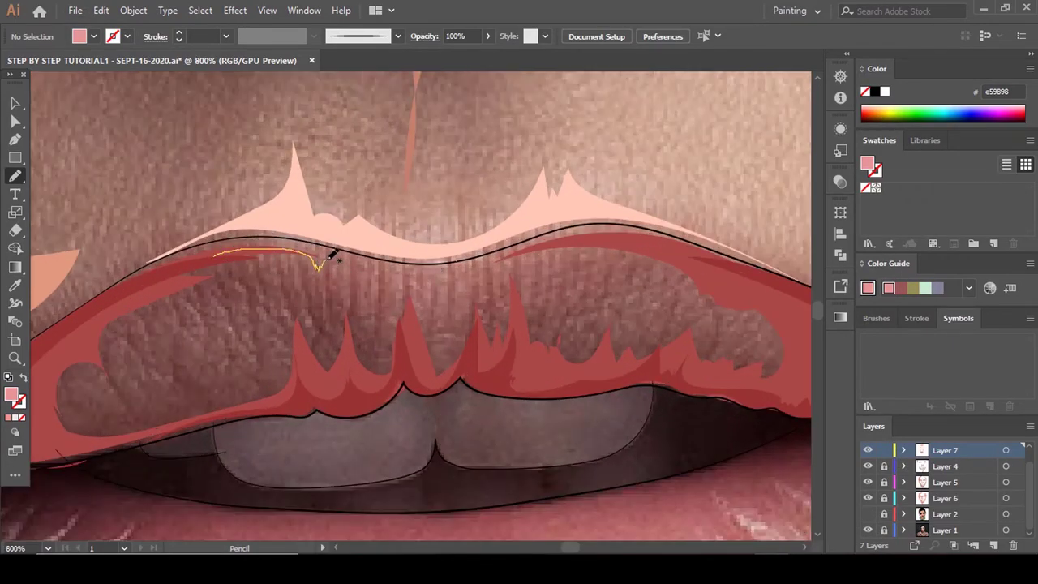
left_click_drag(395, 302, 432, 283)
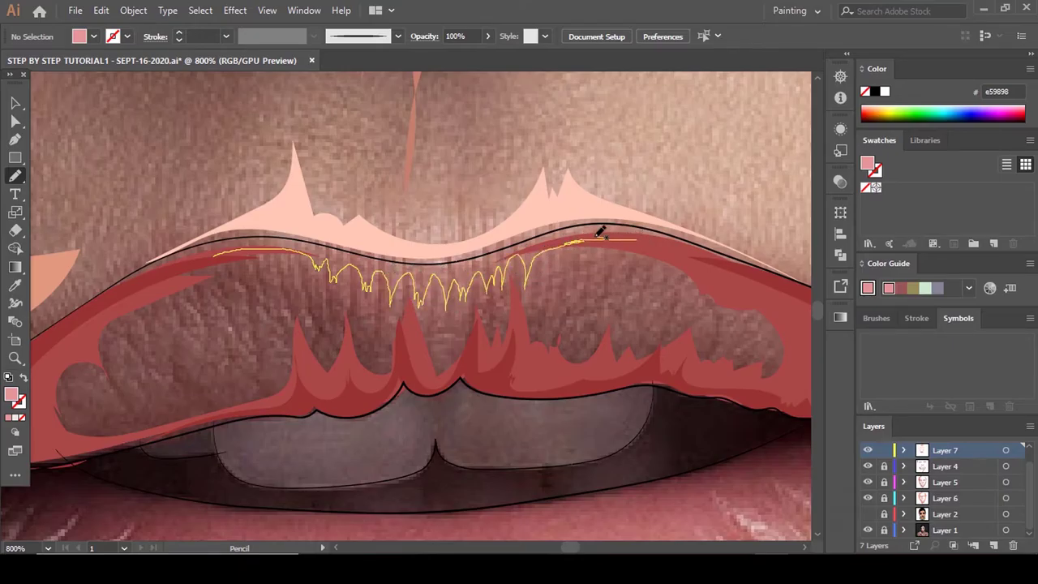
left_click_drag(704, 245, 733, 262)
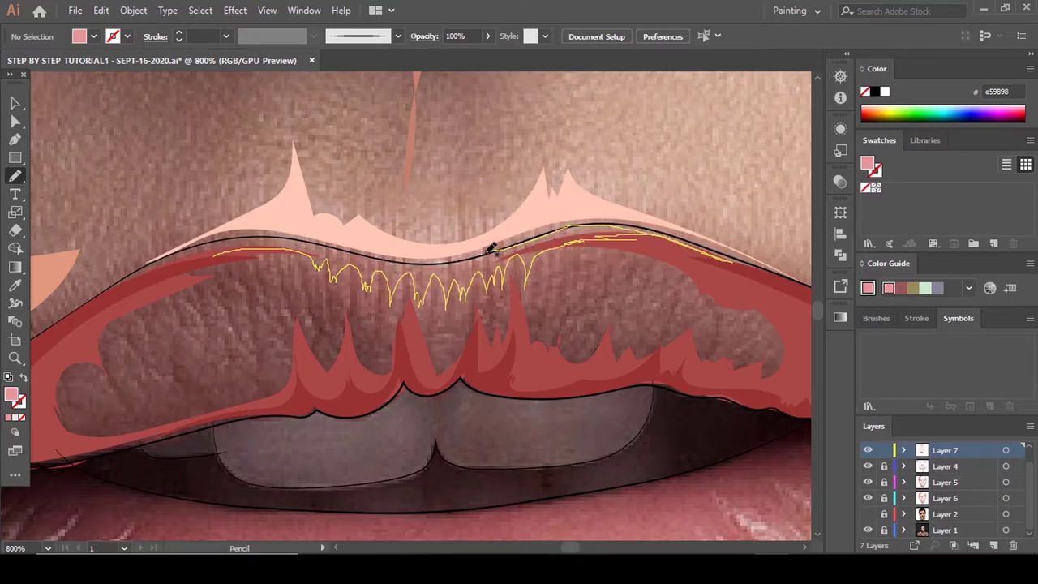
mouse_move(490, 249)
left_mouse_down()
mouse_move(437, 261)
mouse_move(282, 239)
left_mouse_up()
left_click_drag(177, 257, 281, 254)
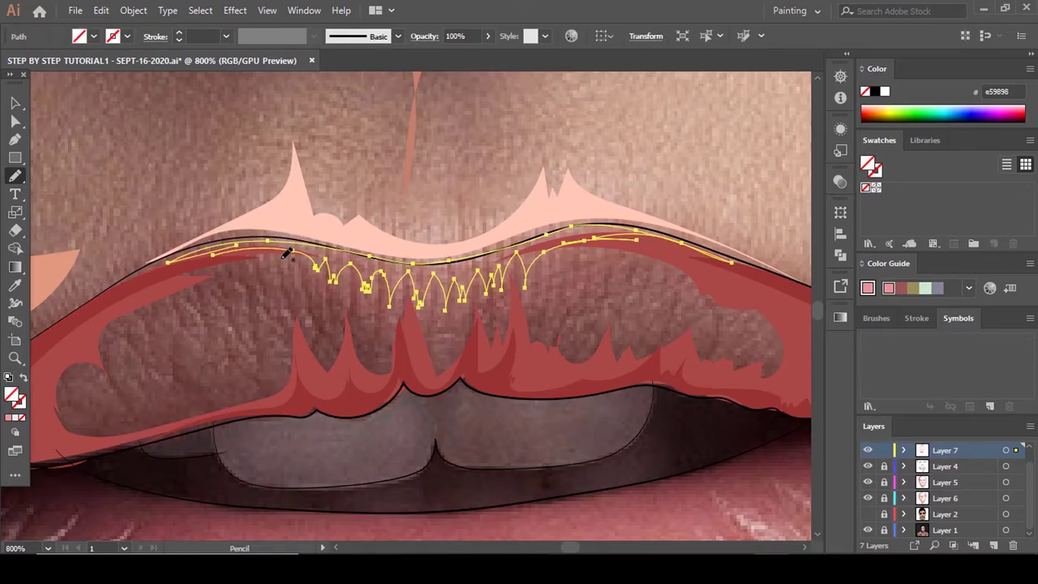
key("comma")
key("a")
left_click(552, 344)
scroll(552, 345, "down", 3)
Show Layer 2 and lighten the upper lip's top-edge highlight to efafaf.
left_click(867, 515)
left_click(868, 514)
scroll(598, 382, "down", 3)
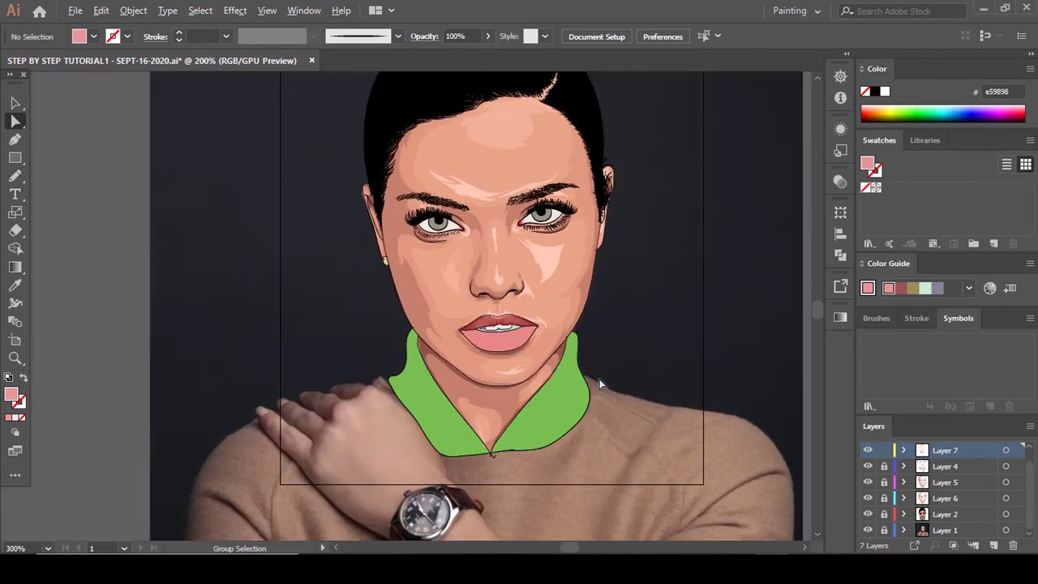
scroll(518, 343, "up", 5)
left_click(375, 211)
double_click(11, 396)
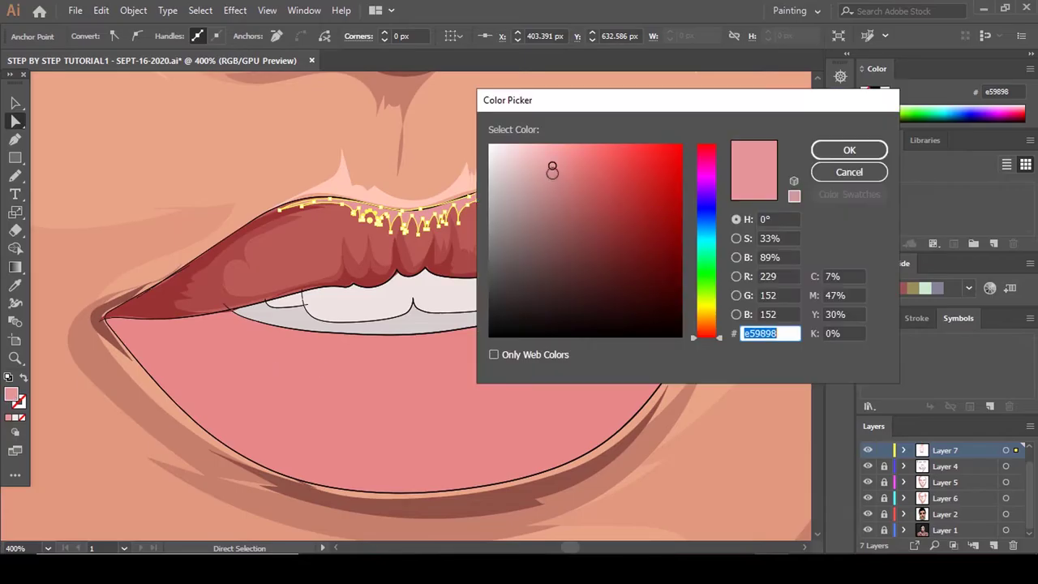
left_click(541, 155)
left_click(848, 148)
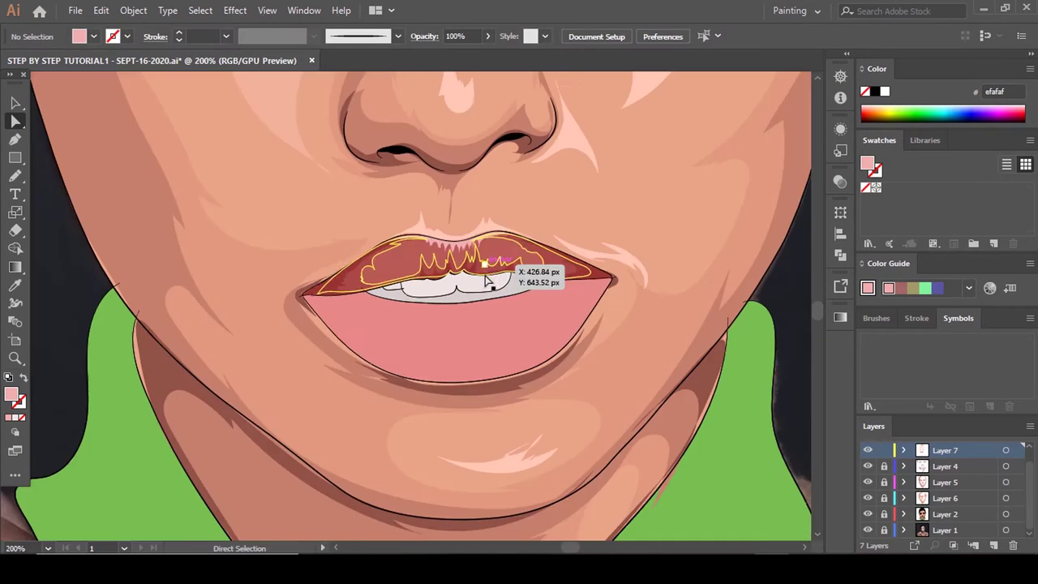
Sample the upper lip's base fill, lighten the active fill to cc6e6e, and hide Layer 2.
scroll(554, 274, "up", 2)
scroll(554, 273, "up", 1)
key("i")
left_click(554, 243)
double_click(11, 396)
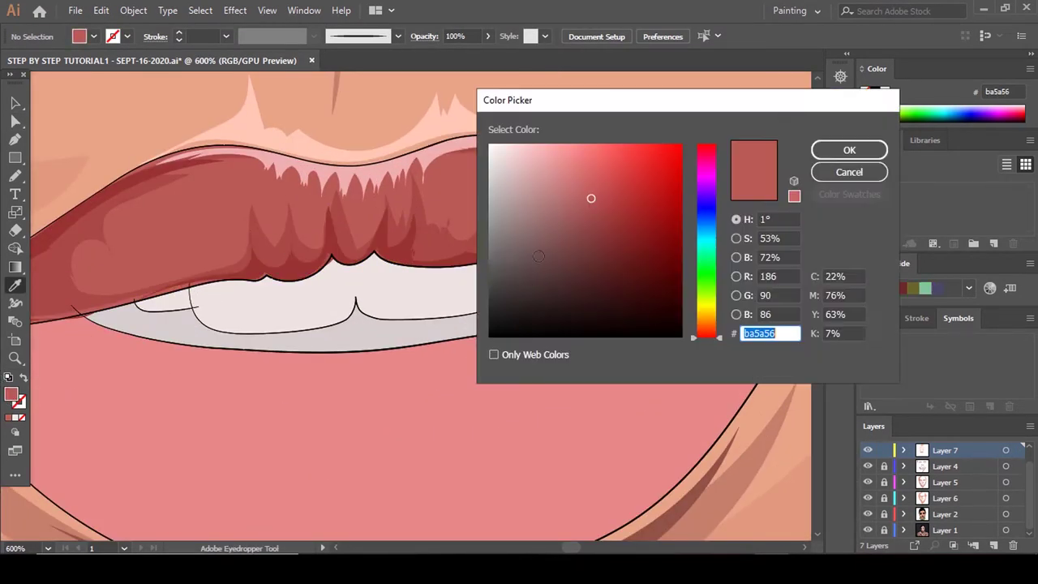
left_click_drag(591, 197, 577, 181)
left_click(816, 149)
left_click(868, 515)
Draw five small jagged cc6e6e highlight flecks across the left half and centre of the upper lip.
key("n")
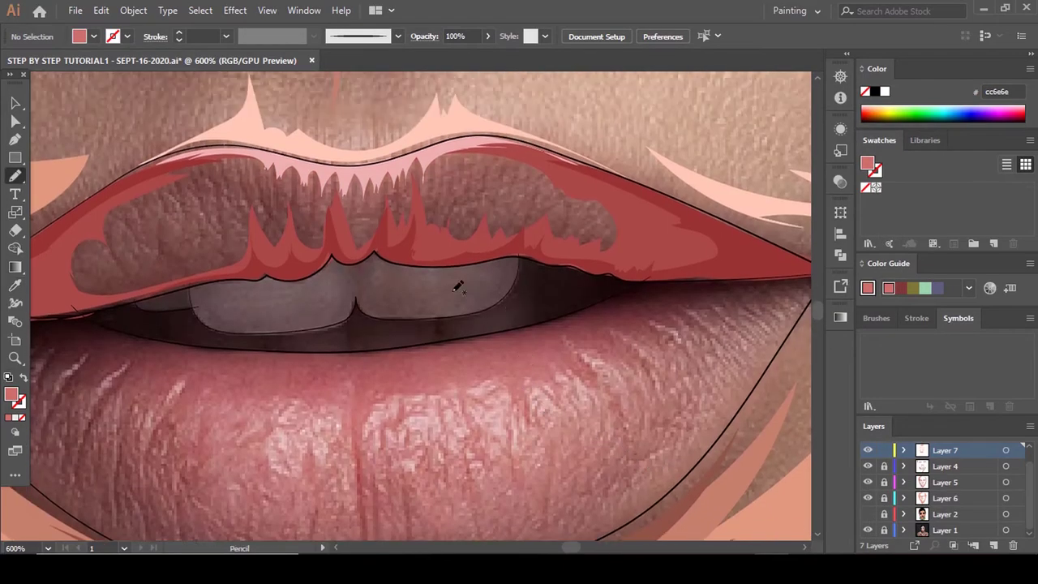
scroll(159, 228, "up", 2)
left_click_drag(184, 214, 201, 238)
scroll(298, 210, "down", 1)
mouse_move(324, 192)
left_mouse_down()
mouse_move(311, 184)
mouse_move(326, 187)
left_mouse_up()
left_click_drag(569, 173, 556, 201)
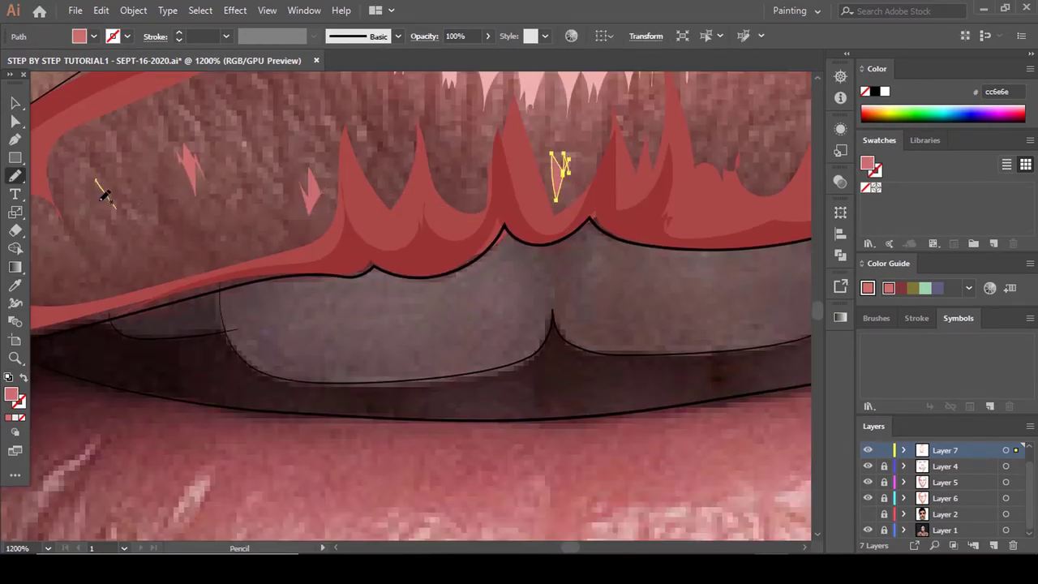
left_click_drag(103, 194, 124, 226)
scroll(250, 162, "up", 1)
left_click_drag(229, 142, 242, 198)
scroll(316, 332, "down", 2)
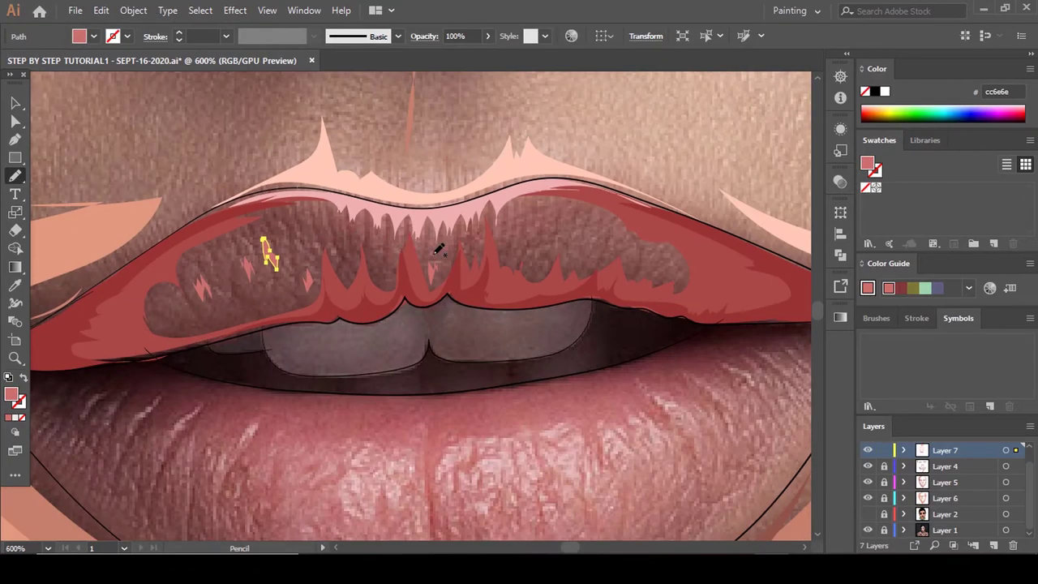
Draw small jagged cc6e6e highlight flecks on the right half of the upper lip.
scroll(566, 254, "up", 2)
scroll(544, 303, "up", 3)
left_click_drag(519, 311, 480, 346)
scroll(493, 309, "down", 1)
scroll(480, 319, "down", 3)
scroll(616, 352, "up", 3)
scroll(493, 339, "down", 3)
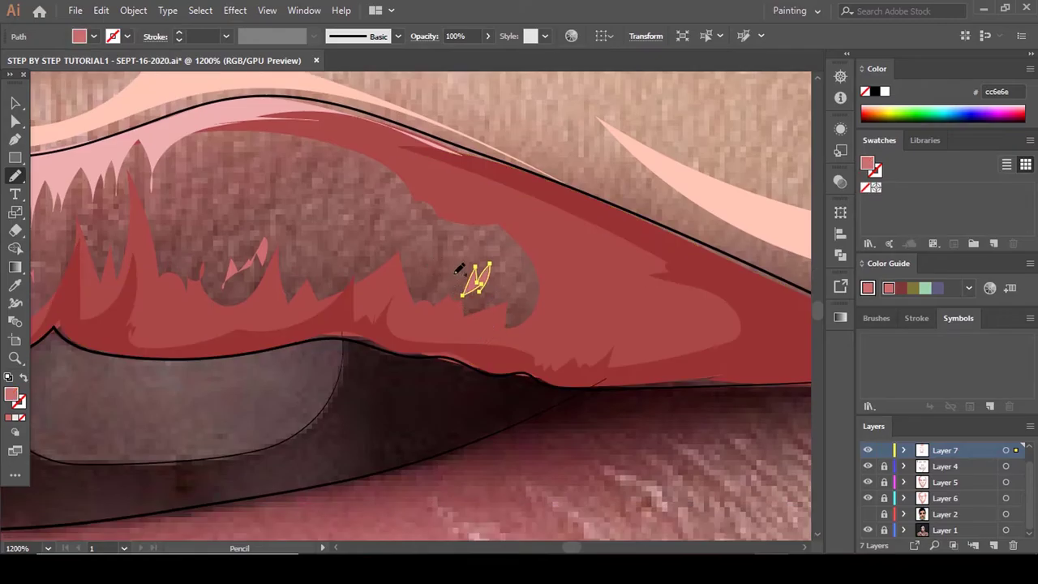
left_click_drag(459, 269, 455, 264)
mouse_move(343, 248)
left_mouse_down()
mouse_move(336, 235)
mouse_move(315, 250)
left_mouse_up()
Add a cc6e6e highlight fleck above the shadow spikes left of the upper lip's centre, and deselect it.
scroll(535, 296, "down", 6)
scroll(470, 290, "up", 6)
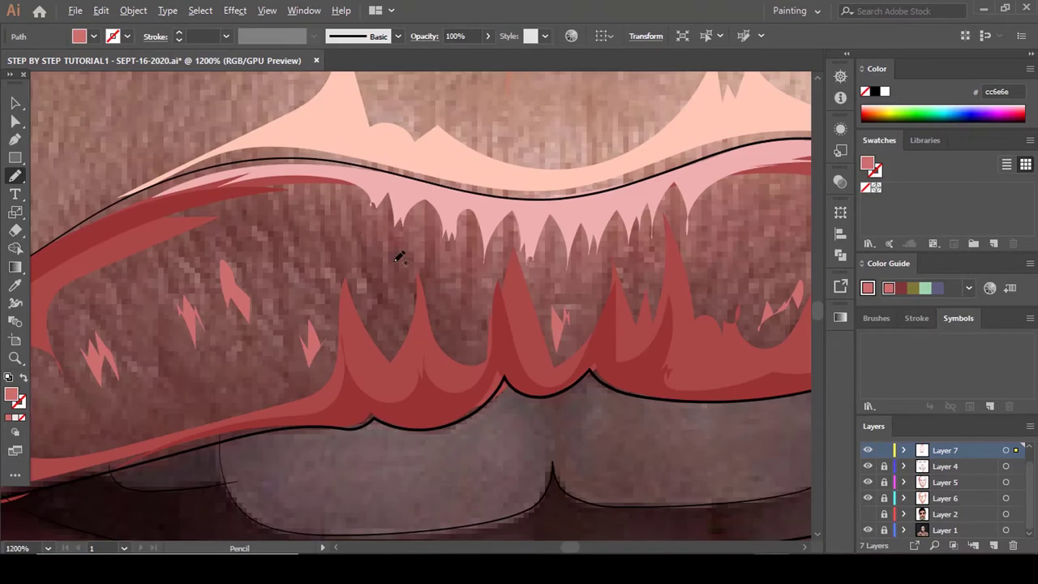
left_click_drag(364, 279, 370, 250)
scroll(440, 301, "down", 3)
left_click(457, 267, "ctrl")
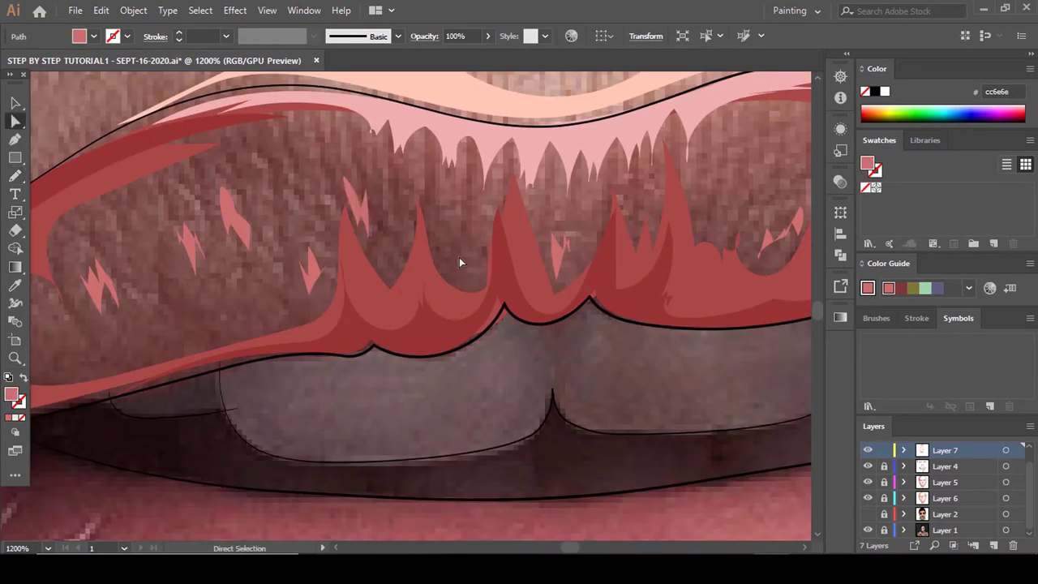
Draw a cc6e6e highlight fleck between two shadow spikes just left of the upper lip's centre, deselect it and show Layer 2.
scroll(488, 290, "up", 2)
left_click_drag(475, 329, 483, 297)
scroll(484, 289, "up", 3)
key("comma")
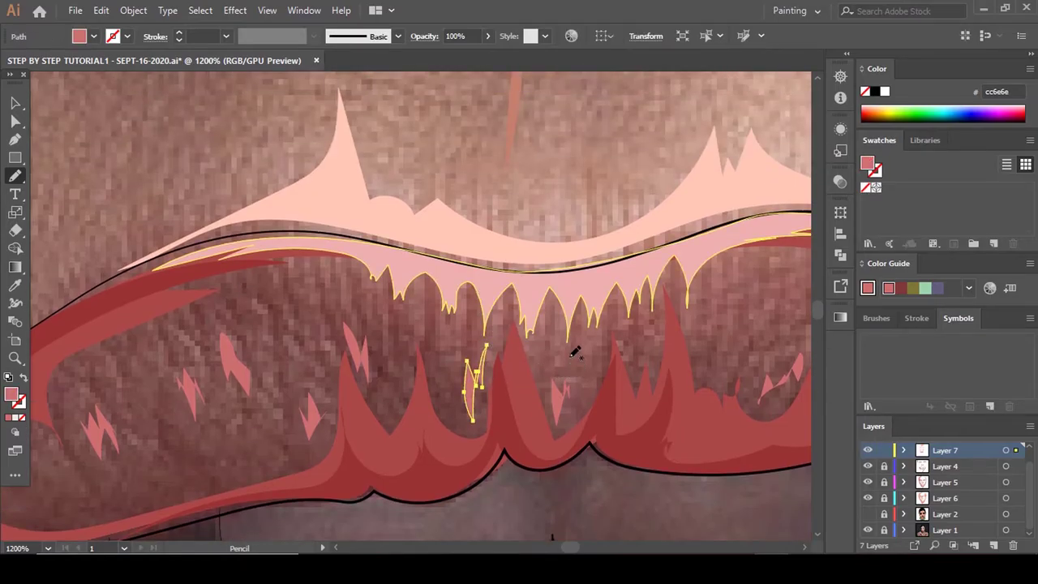
key("a")
left_click(577, 354)
left_click(868, 514)
scroll(438, 284, "down", 3)
scroll(448, 289, "down", 4)
scroll(478, 326, "up", 4)
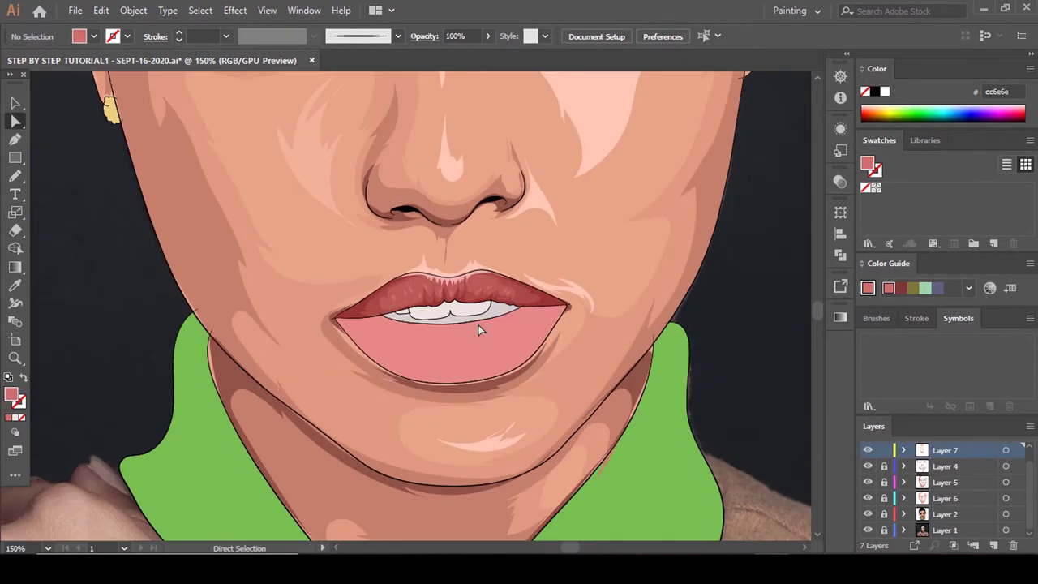
Select all the highlight flecks across the upper lip, lighten their fill colour, and deselect them.
left_click(324, 175)
left_click(255, 180, "shift")
left_click(286, 166, "shift")
left_click(300, 160, "shift")
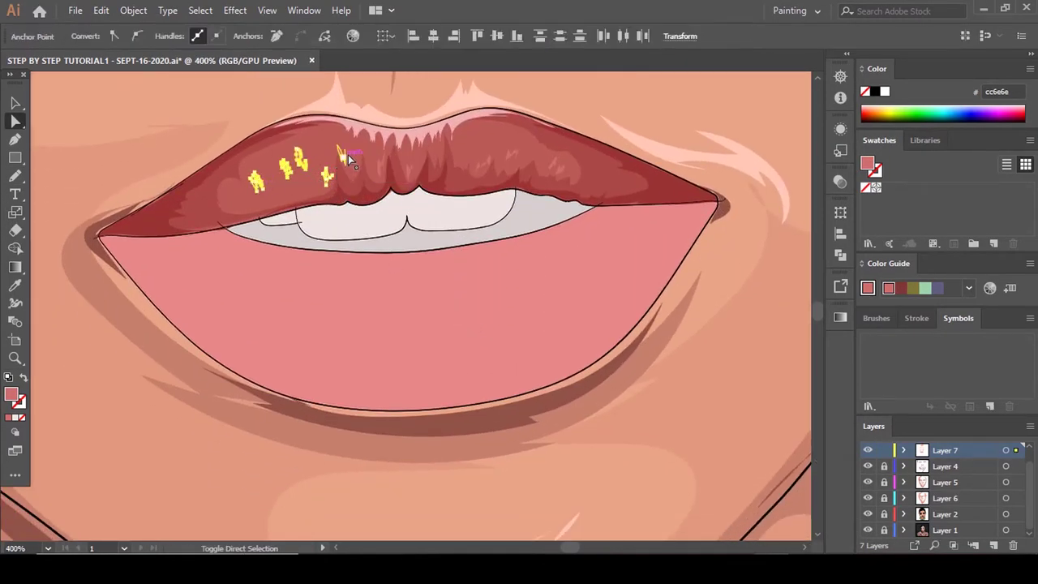
left_click(341, 154, "shift")
left_click(381, 167, "shift")
left_click(410, 169, "shift")
left_click(486, 168, "shift")
left_click(512, 155, "shift")
left_click(561, 170, "shift")
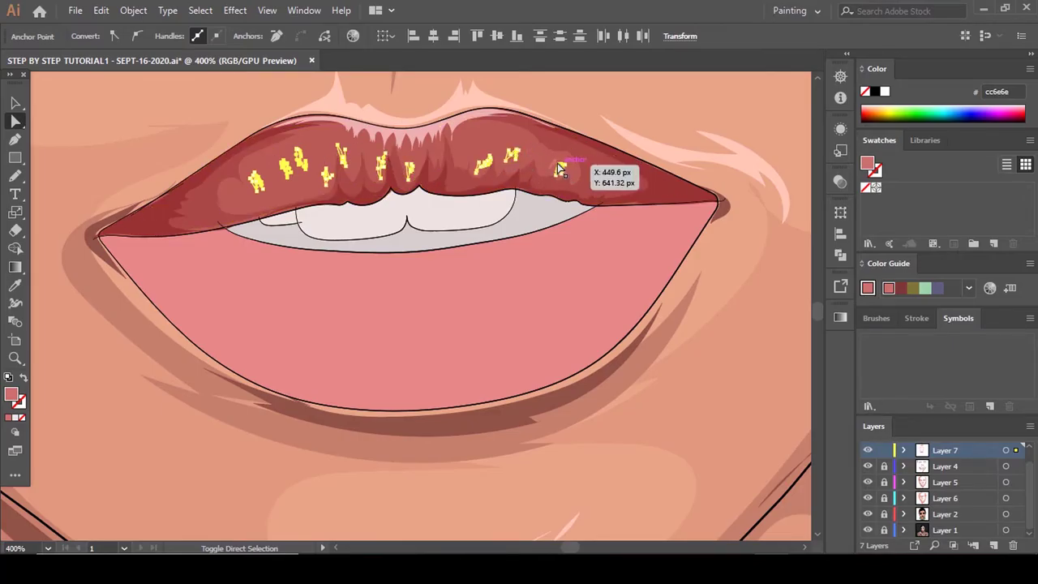
double_click(12, 395)
left_click(566, 169)
left_click(848, 151)
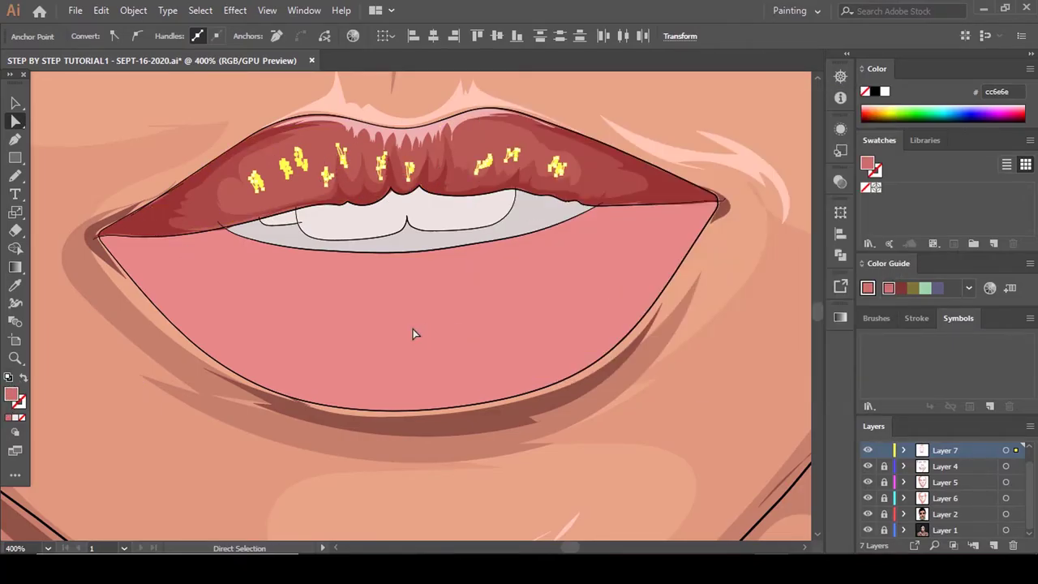
left_click(413, 328)
Sample the lower lip's base fill, darken the active fill to ce6767, and hide Layer 2.
scroll(491, 303, "down", 2)
scroll(491, 304, "up", 1)
key("i")
left_click(462, 355)
double_click(12, 395)
type("b75555")
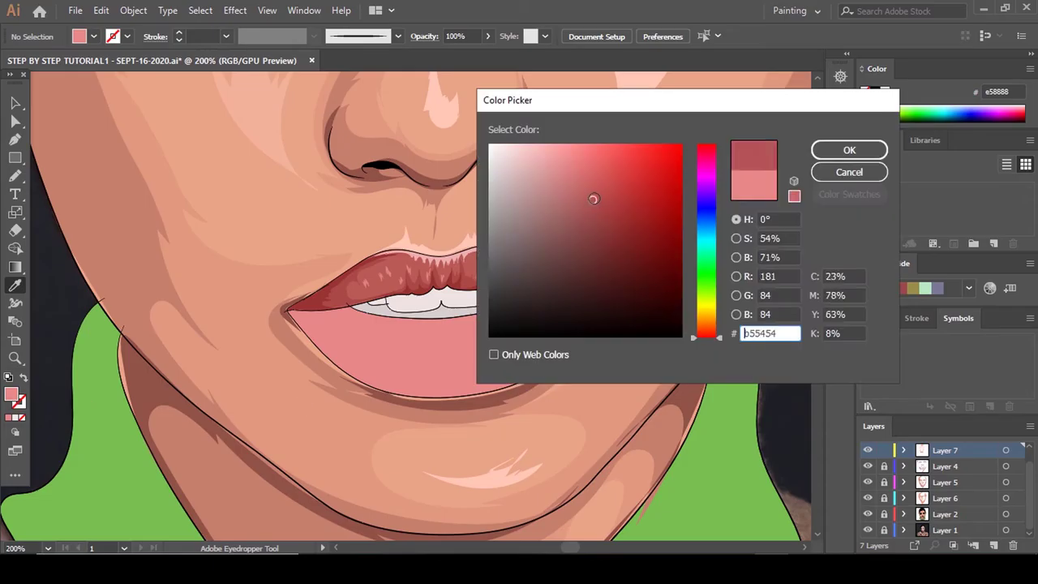
left_click(852, 150)
double_click(11, 395)
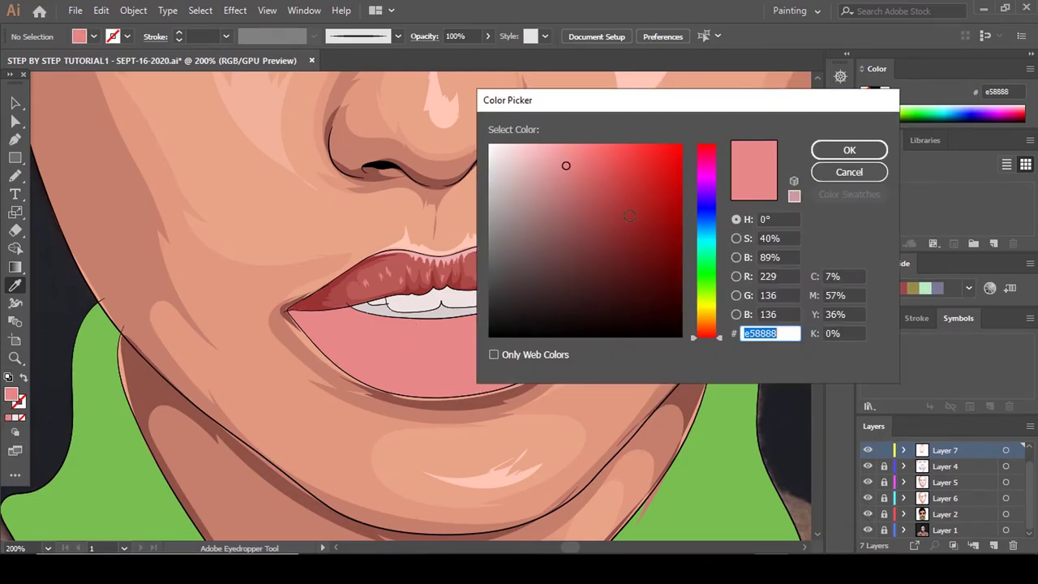
type("e58888")
key("Return")
left_click(868, 515)
key("n")
scroll(536, 240, "down", 2)
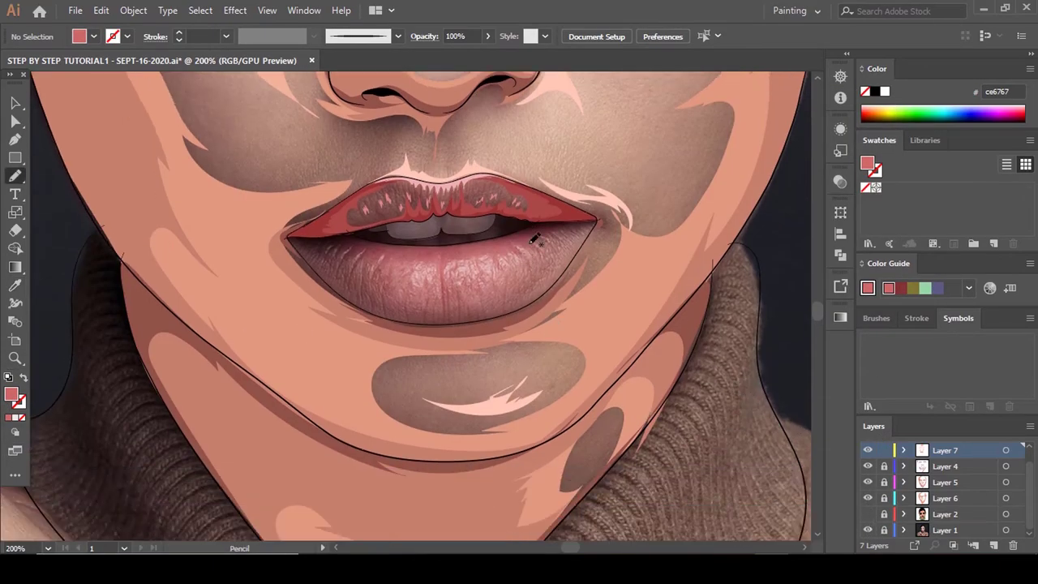
Draw a jagged ce6767 shadow along the lower lip's upper edge from corner to corner, send it to the back, and deselect it.
scroll(541, 245, "up", 2)
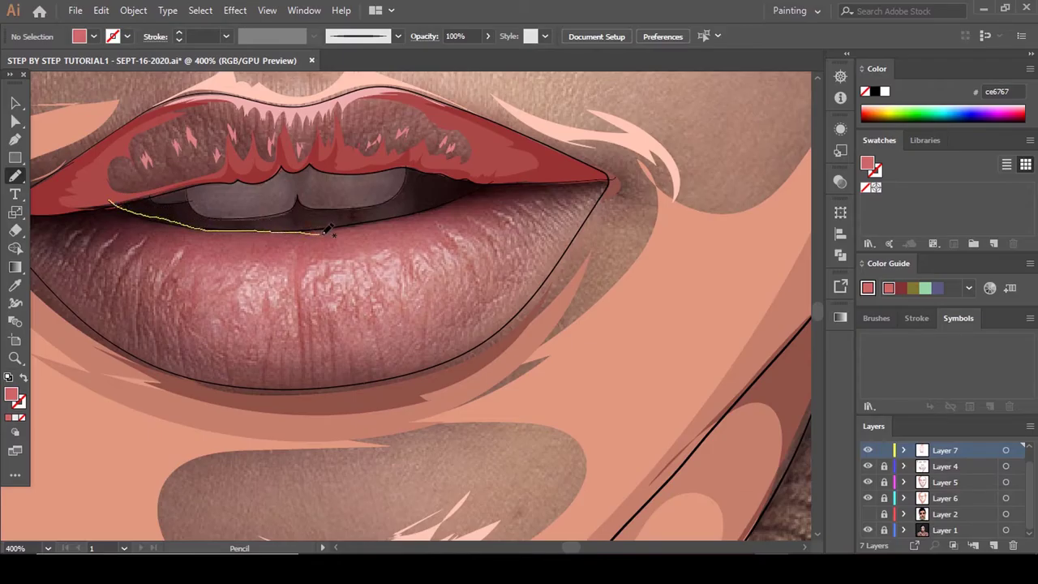
left_click_drag(327, 231, 345, 232)
left_click_drag(134, 208, 233, 227)
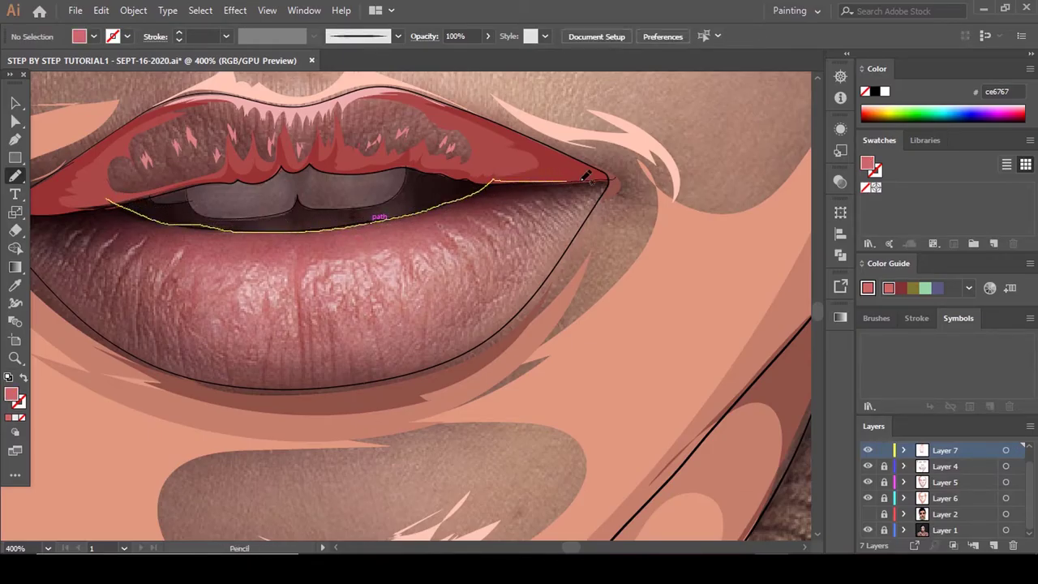
left_click_drag(487, 197, 370, 225)
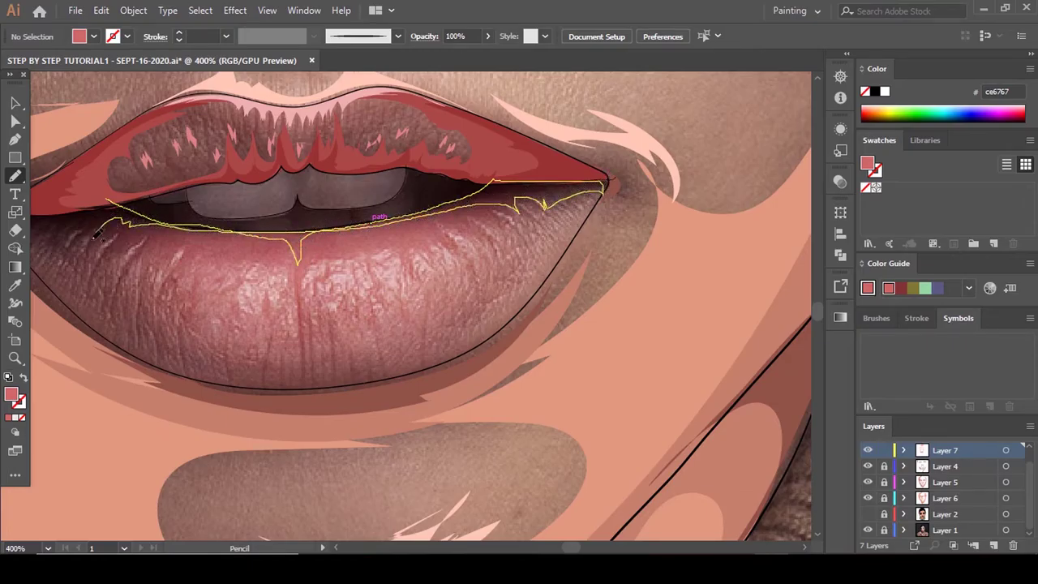
left_click_drag(95, 233, 91, 235)
key("ctrl+minus")
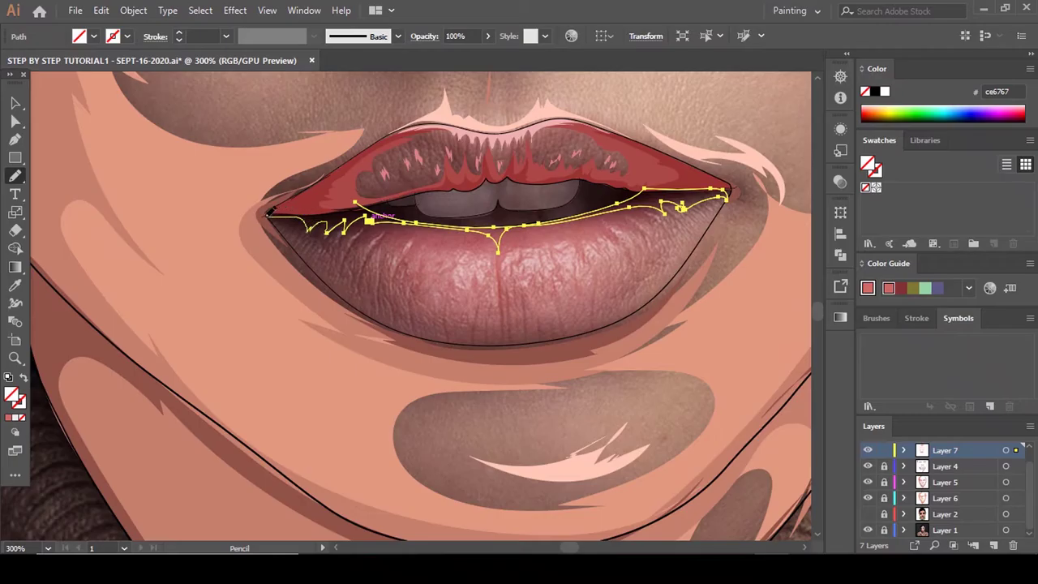
left_click_drag(335, 208, 354, 204)
scroll(355, 213, "up", 3)
key("comma")
key("ctrl+shift+bracketleft")
scroll(354, 213, "down", 2)
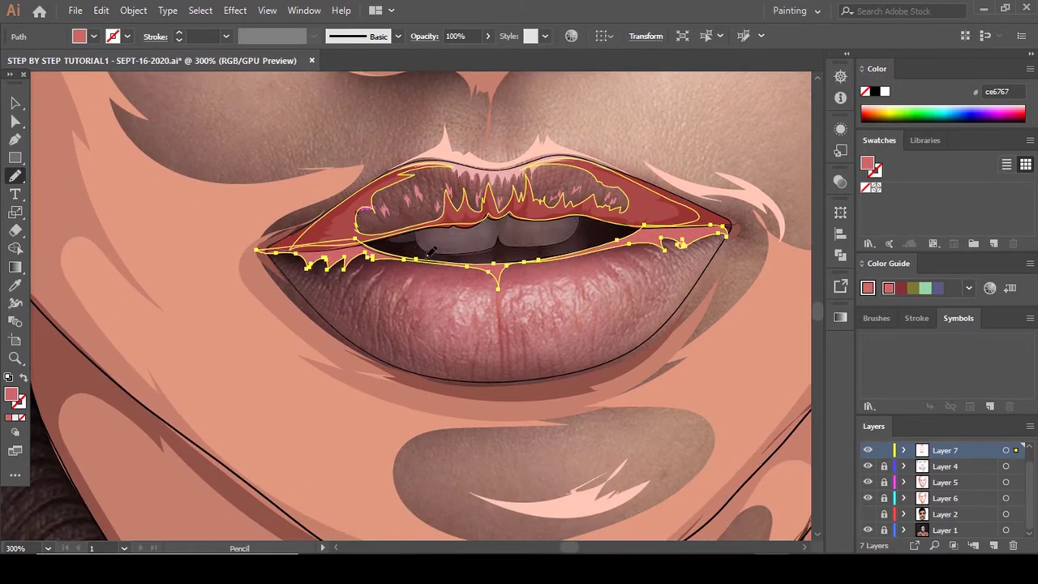
key("a")
left_click(362, 265)
Draw three thin curved ce6767 crease strokes on the left part of the lower lip.
scroll(361, 266, "up", 3)
key("n")
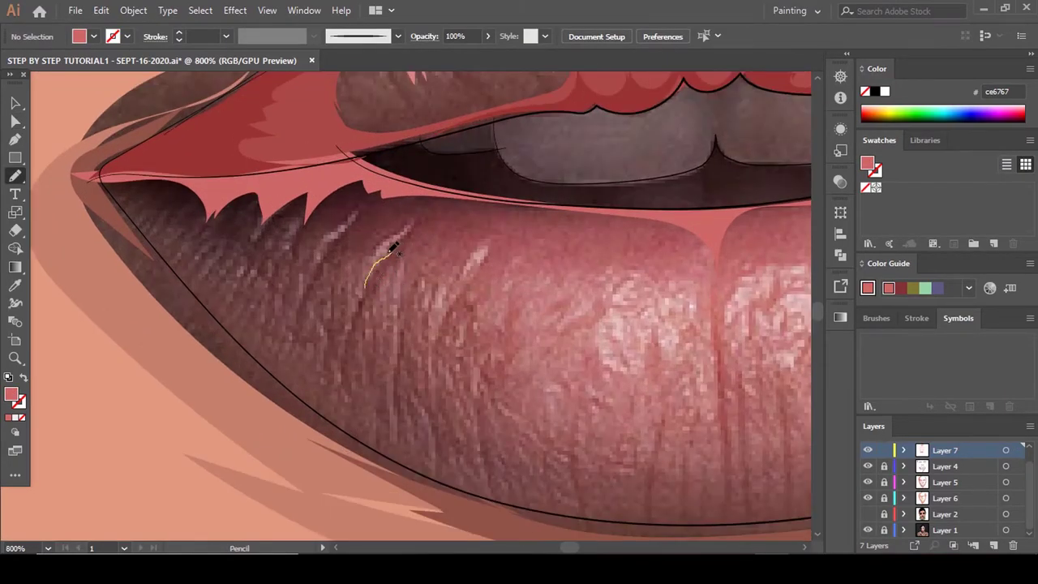
left_click_drag(370, 279, 371, 279)
scroll(338, 305, "up", 2)
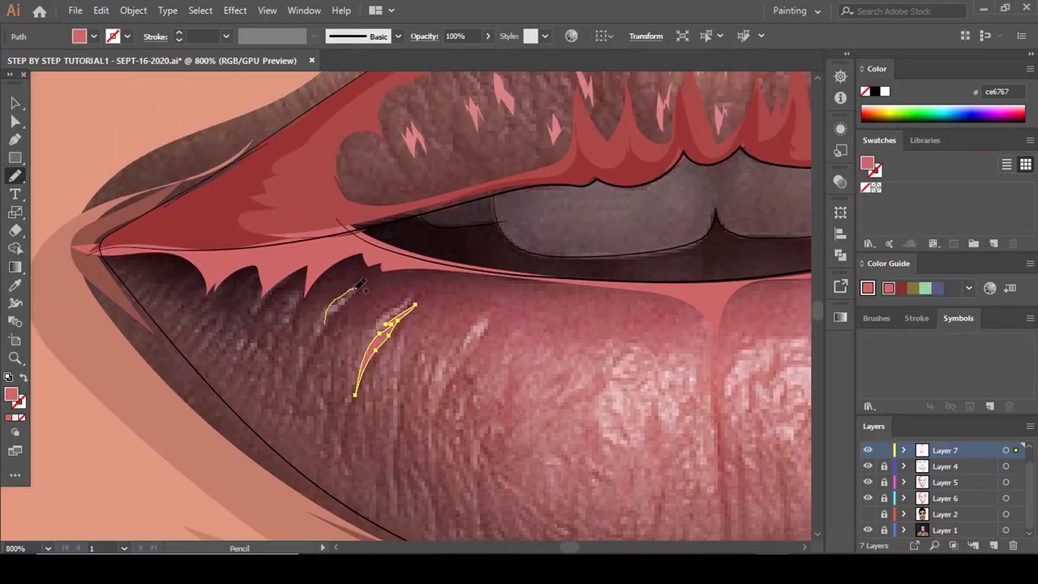
left_click_drag(329, 309, 313, 355)
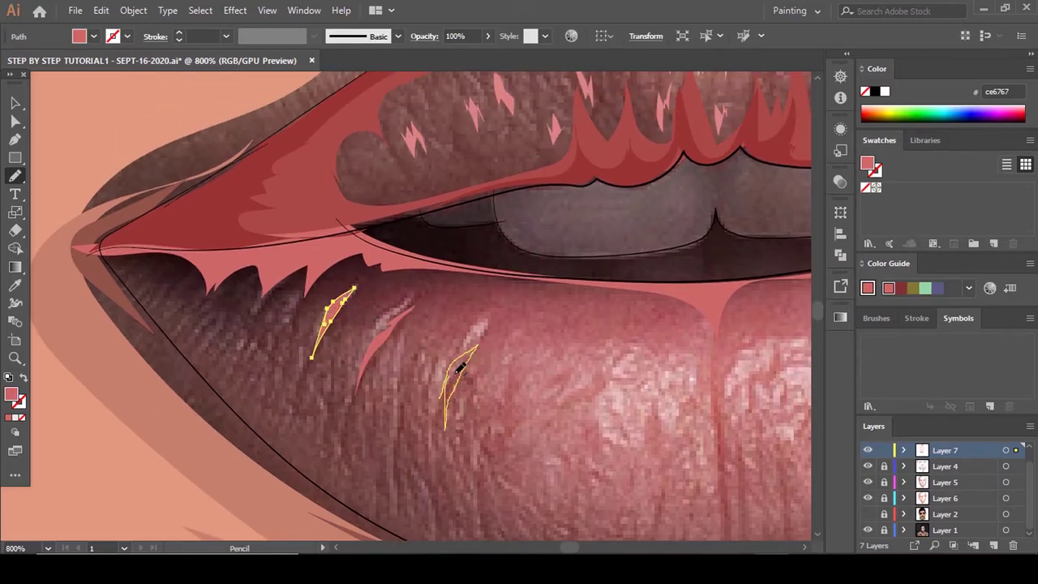
left_click_drag(457, 372, 450, 375)
Draw a long, narrow, jagged ce6767 crease running down the centre of the lower lip.
scroll(442, 373, "down", 3)
scroll(512, 400, "up", 3)
left_click_drag(418, 245, 434, 293)
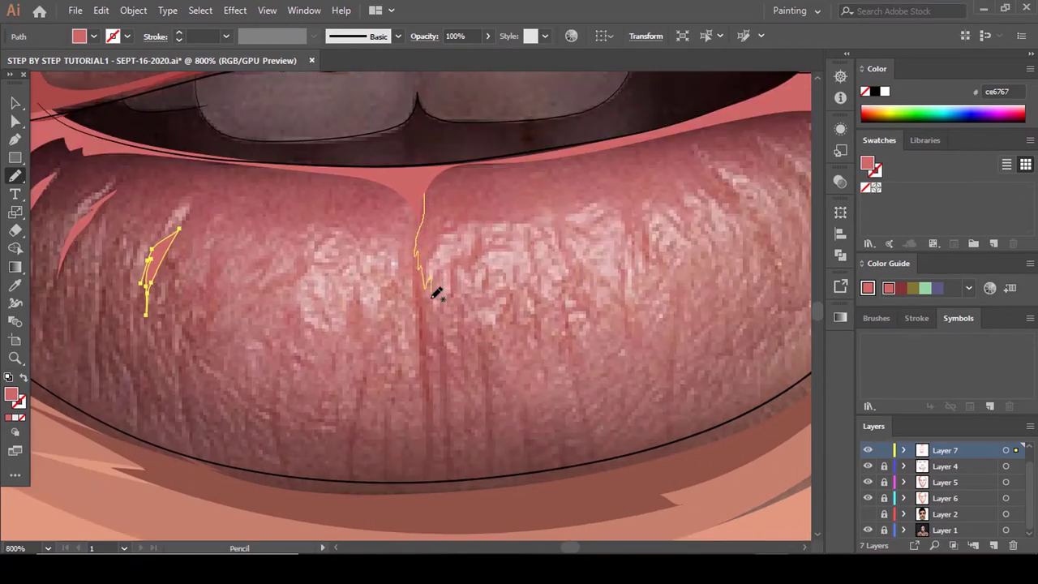
left_click_drag(428, 363, 419, 270)
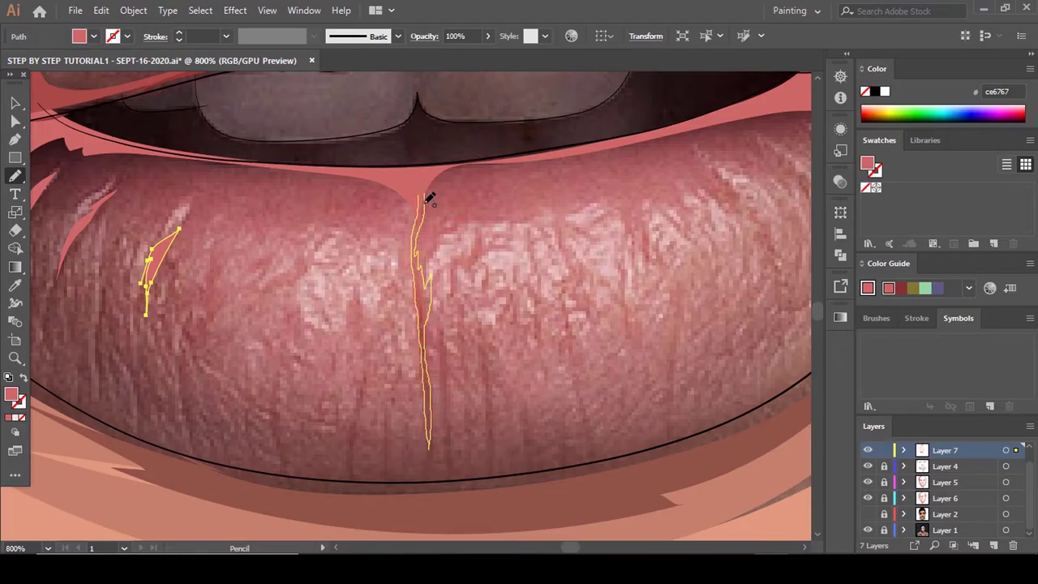
left_click_drag(424, 192, 423, 192)
Draw thin curved ce6767 crease strokes on the right part of the lower lip, deselect them and show Layer 2.
scroll(454, 250, "down", 4)
scroll(463, 331, "up", 3)
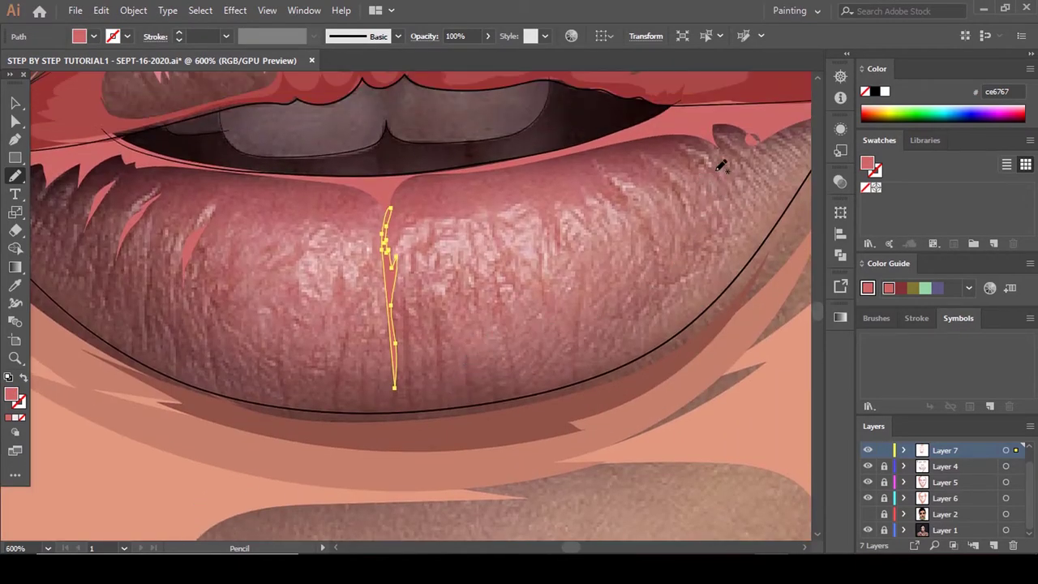
scroll(745, 144, "up", 1)
mouse_move(695, 132)
left_mouse_down()
mouse_move(719, 146)
mouse_move(697, 131)
left_mouse_up()
scroll(698, 138, "up", 2)
left_click_drag(661, 250, 635, 232)
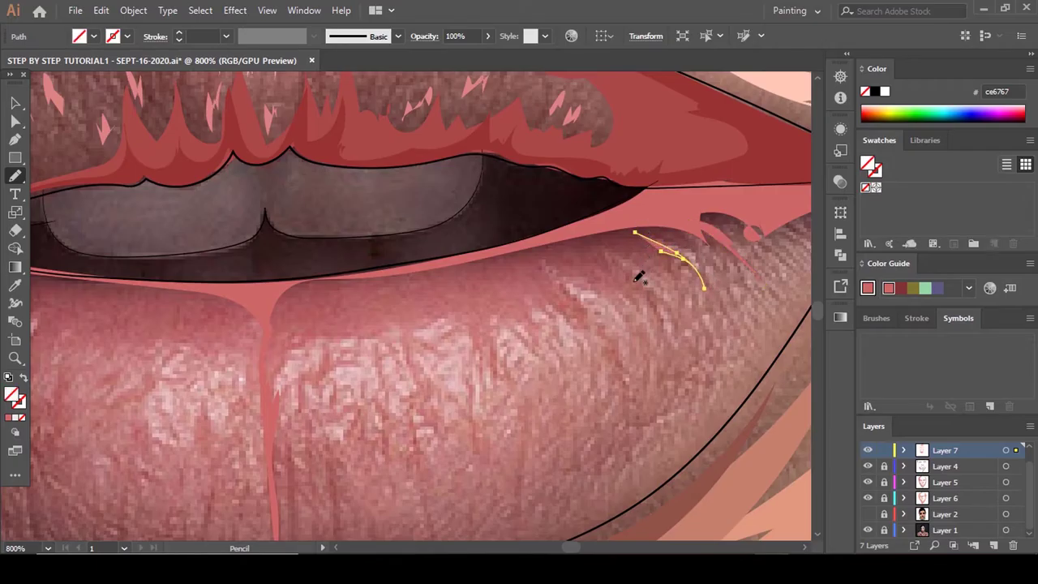
key("comma")
left_click_drag(627, 283, 603, 262)
key("comma")
key("a")
left_click(614, 334)
scroll(616, 328, "down", 3)
left_click(868, 515)
scroll(515, 316, "down", 4)
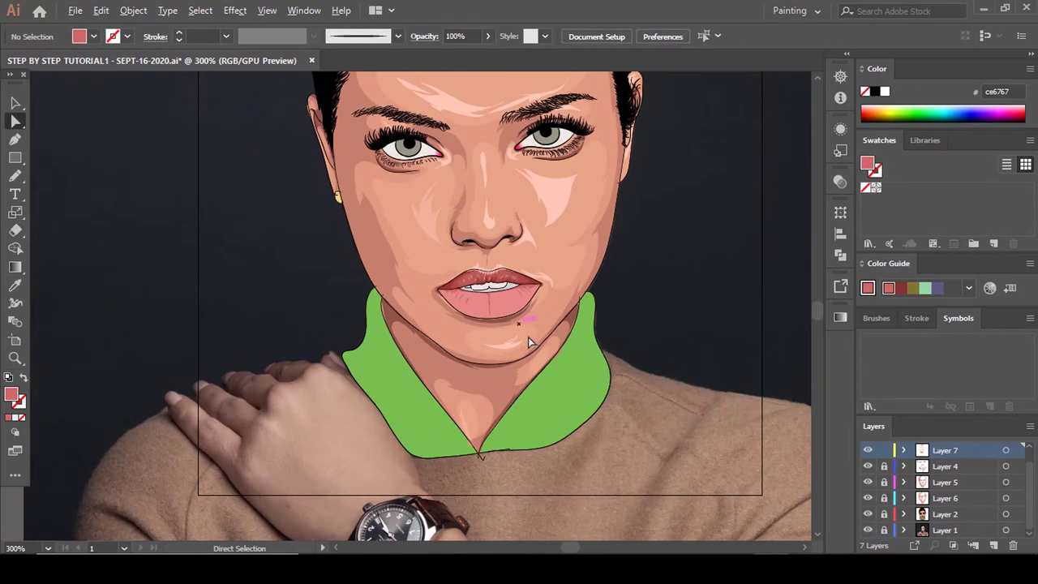
Select the lower lip's edge shadow and crease strokes, darken their fill slightly, and deselect them.
scroll(528, 337, "up", 4)
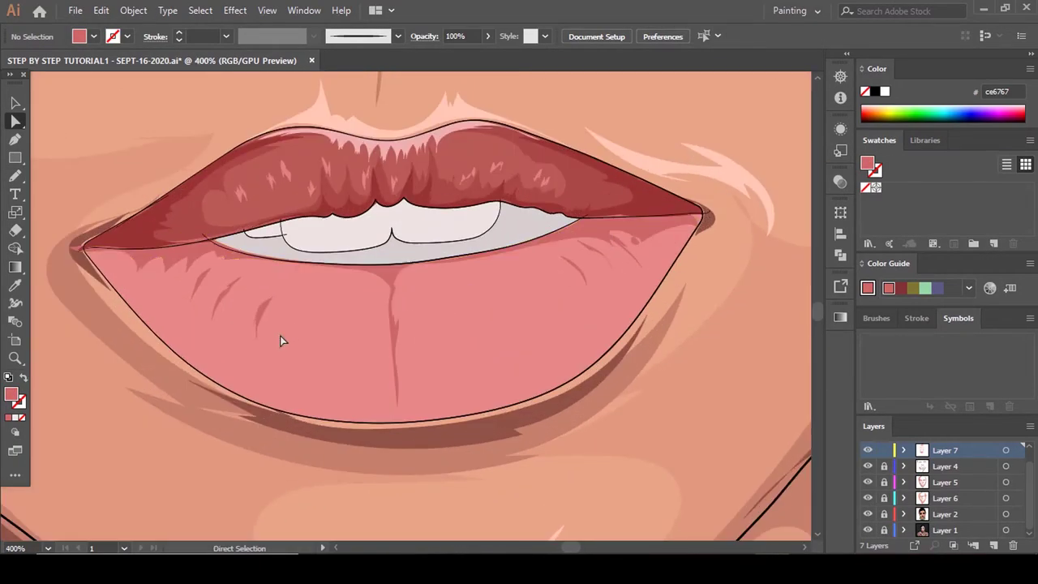
left_click(394, 271)
left_click_drag(284, 332, 175, 276)
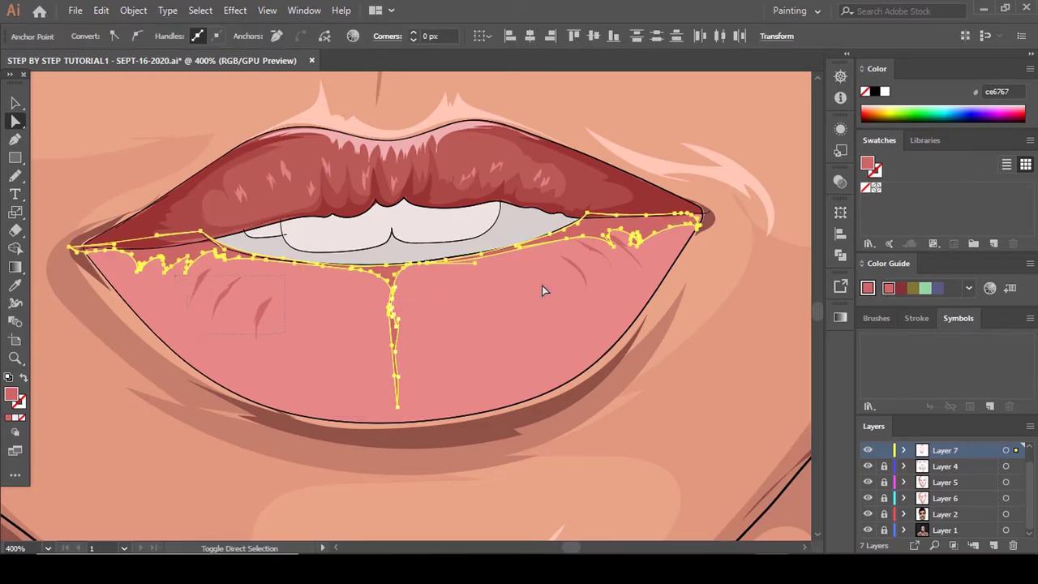
double_click(12, 394)
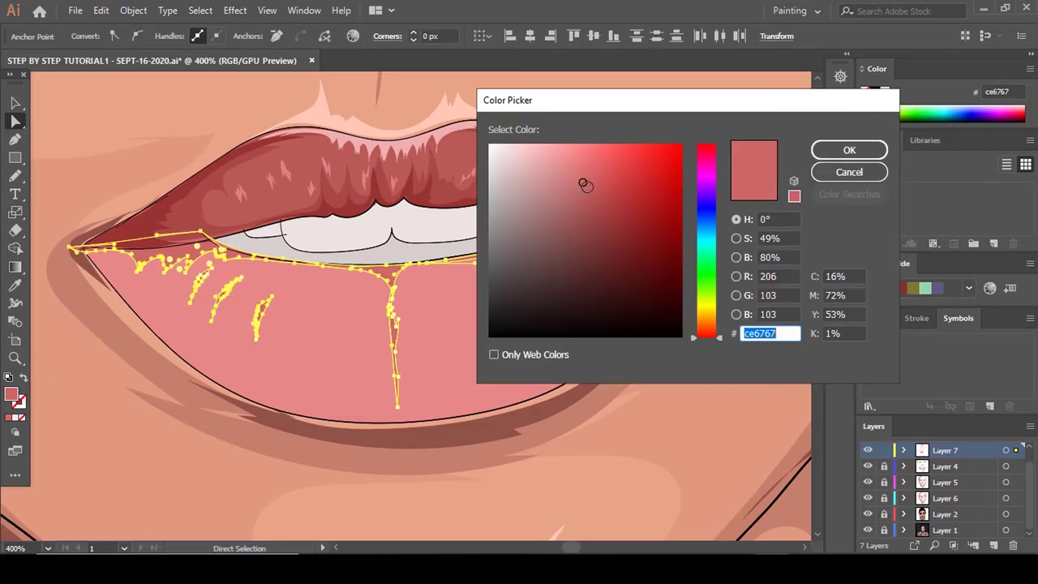
left_click(587, 187)
left_click(831, 153)
left_click(542, 337)
Sample the lower lip's base fill, darken the active fill to ce7272, and hide Layer 2 for Pencil drawing.
scroll(542, 339, "down", 1)
key("i")
left_click(536, 348)
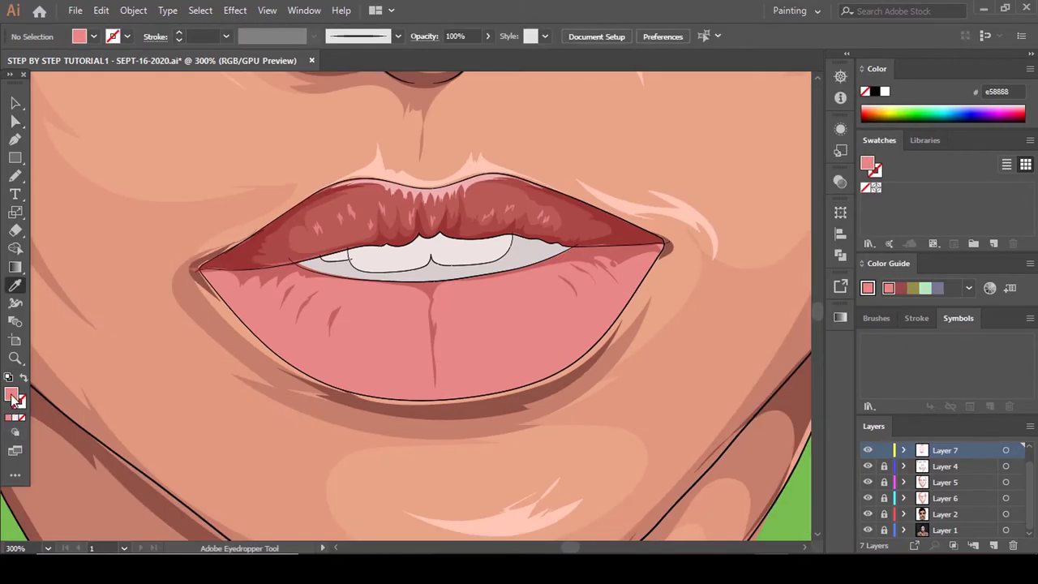
double_click(12, 395)
left_click(579, 181)
left_click(849, 149)
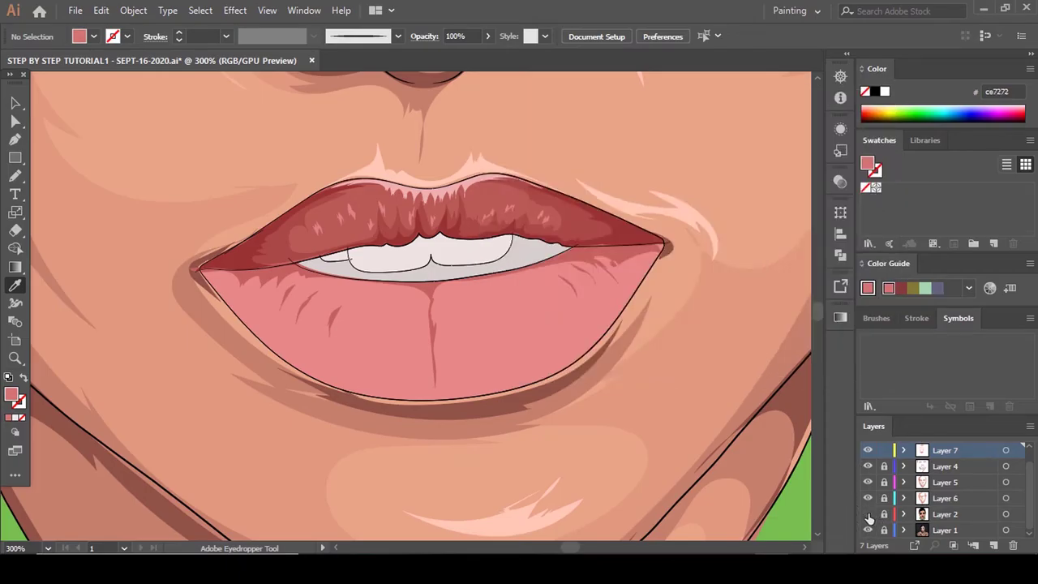
left_click(867, 513)
key("n")
Draw a ce7272 mid-tone shape around the lower lip's edges with a scalloped, spiky inner contour and a central crease.
key("ctrl+plus")
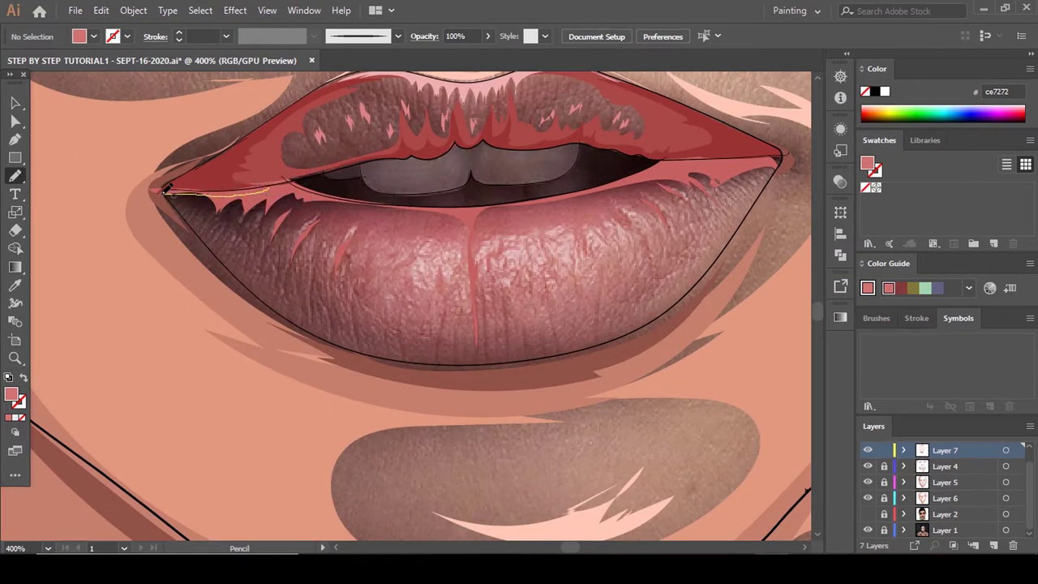
left_click_drag(166, 188, 162, 192)
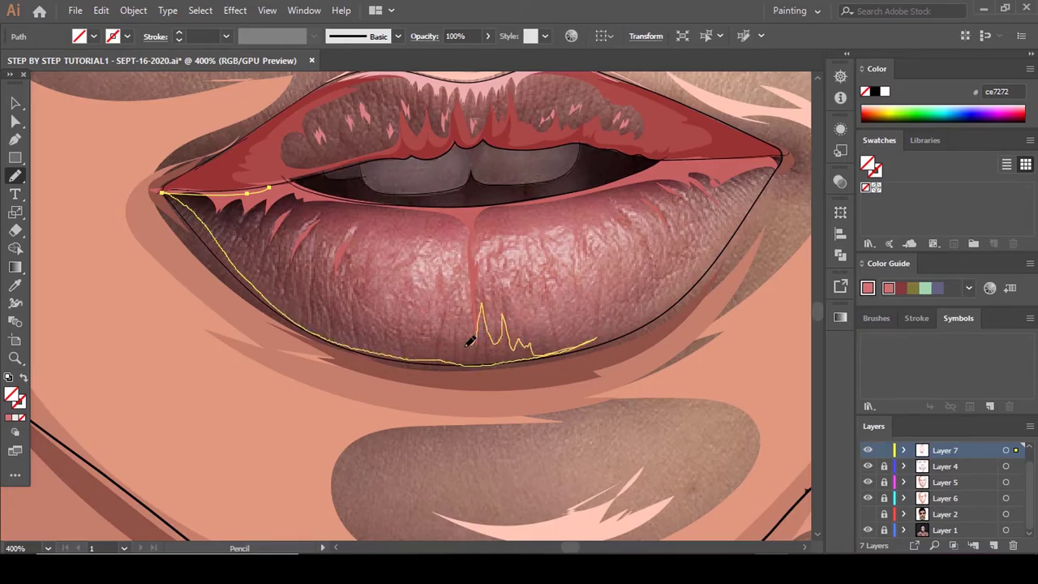
mouse_move(469, 343)
left_mouse_down()
mouse_move(373, 344)
mouse_move(348, 307)
left_mouse_up()
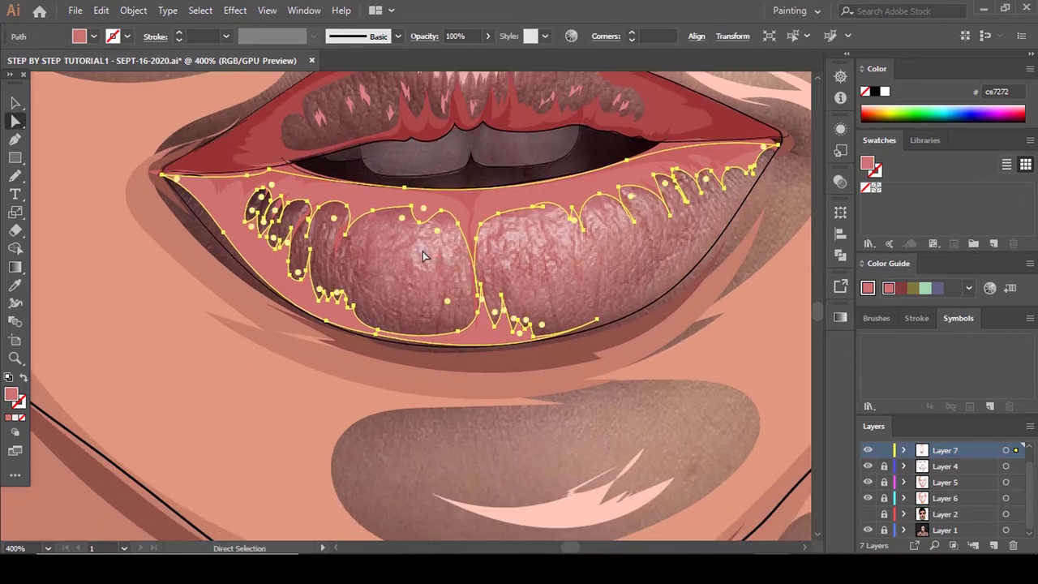
key("ctrl+shift+a")
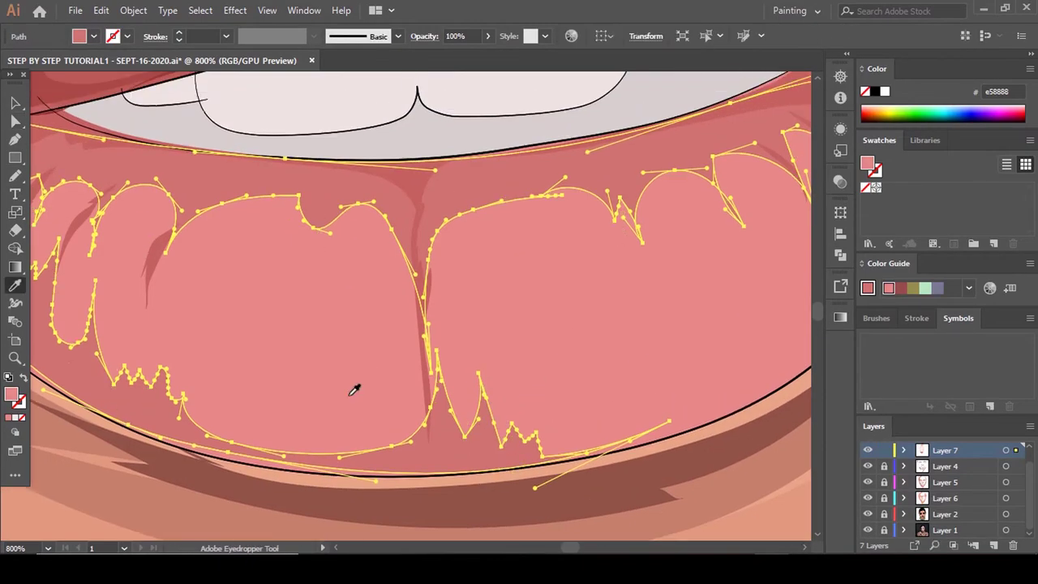
Set the fill of the lower lip's mid-tone shape to d87c7c.
double_click(11, 394)
left_click(572, 173)
left_click(878, 152)
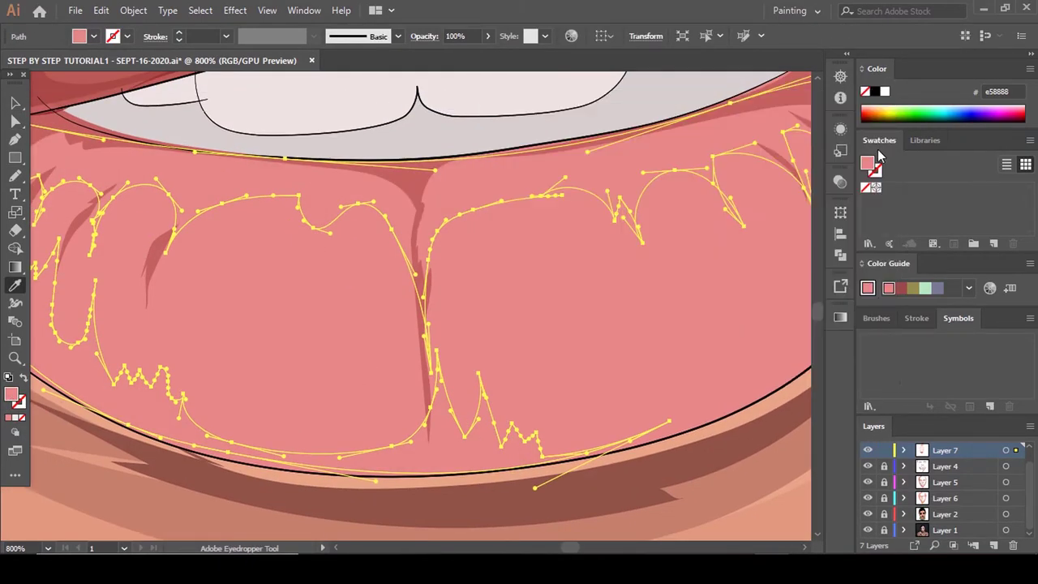
key("a")
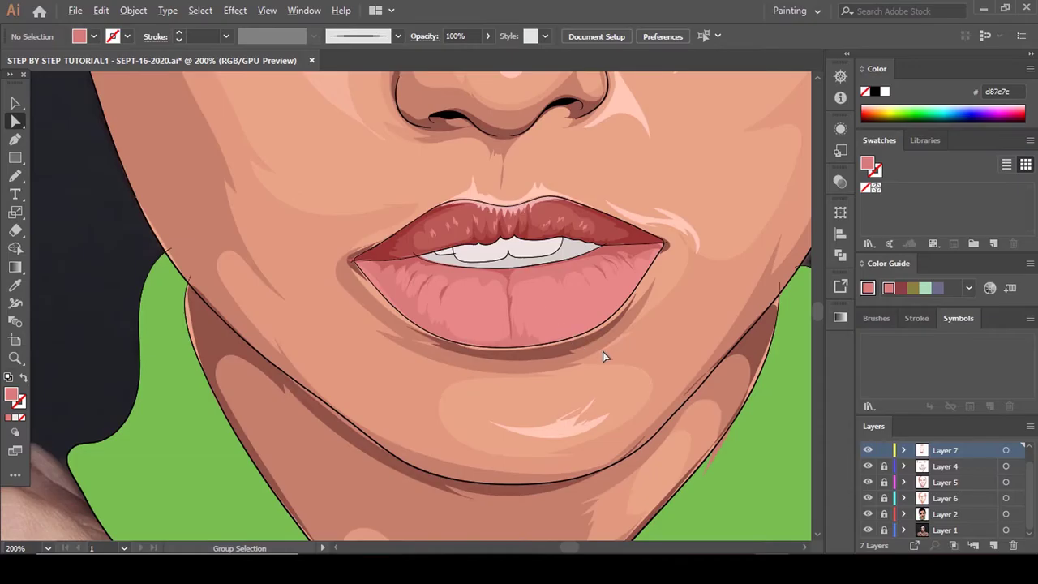
Sample the lower lip's base fill as the active fill.
scroll(602, 351, "down", 6)
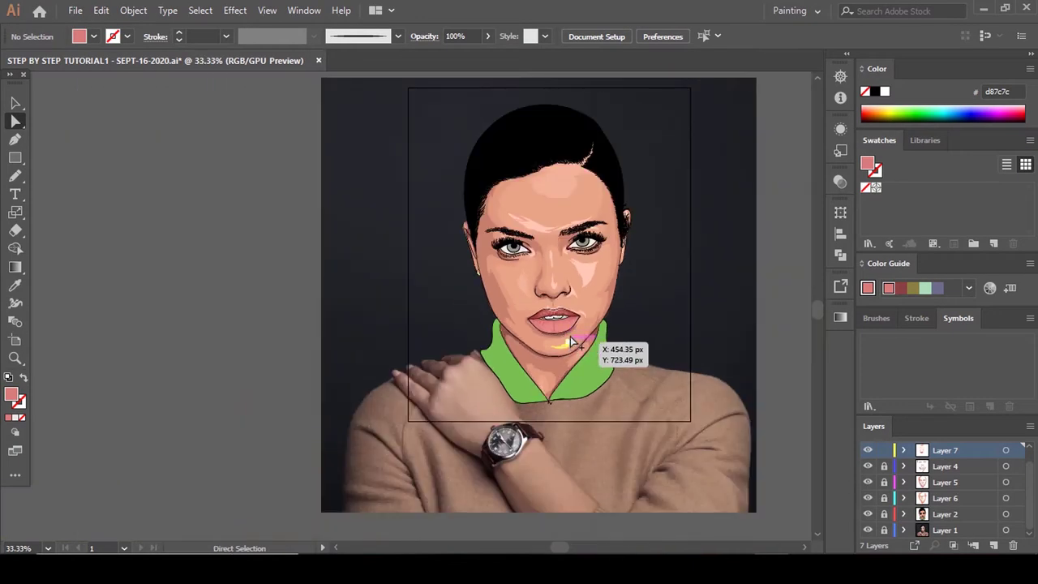
scroll(567, 343, "up", 8)
scroll(561, 325, "up", 1)
key("i")
left_click(558, 345)
scroll(556, 371, "up", 2)
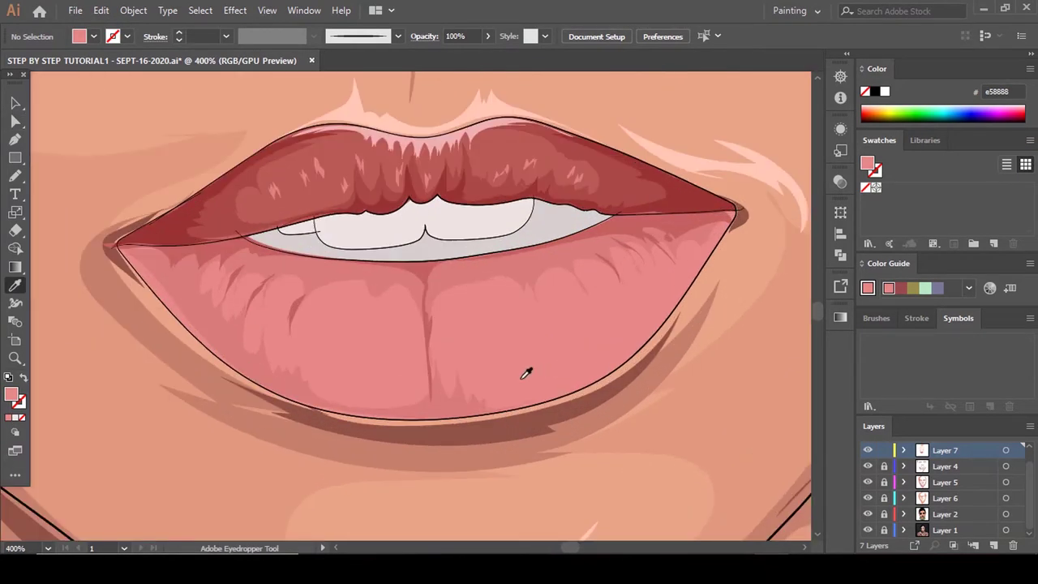
Select the lower lip's mid-tone shape, set its fill to d67676, and deselect it.
key("a")
left_click(244, 371)
double_click(11, 394)
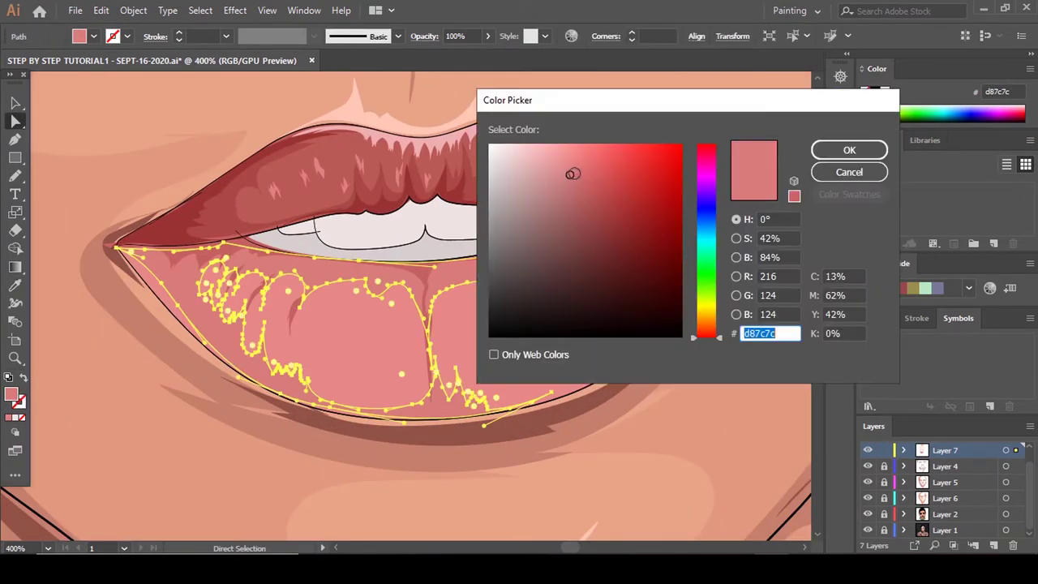
left_click(575, 174)
left_click(849, 150)
key("ctrl+shift+a")
scroll(540, 348, "down", 5)
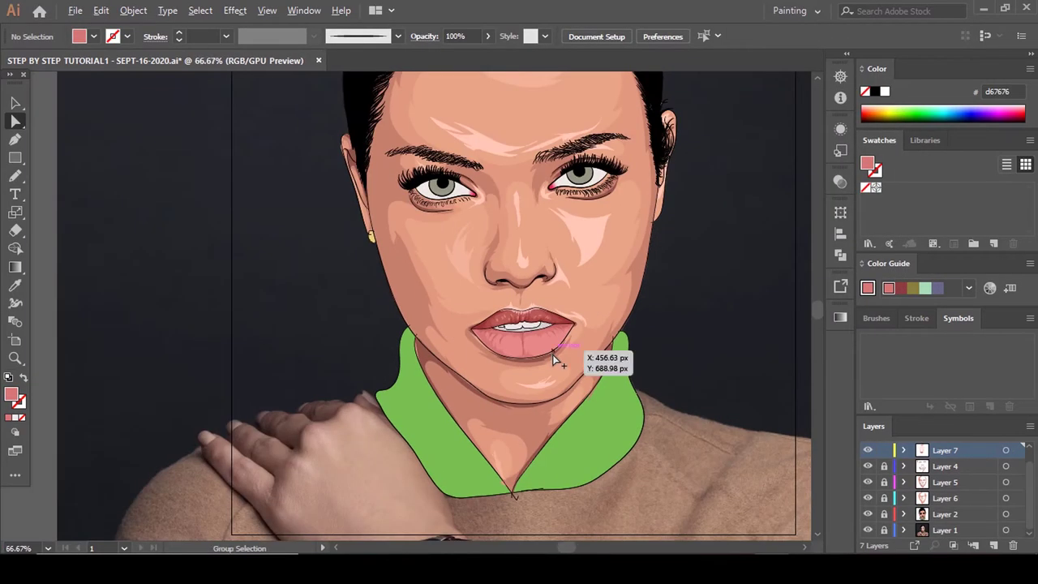
Sample the lower lip's base fill and lighten the active fill to f7adad for highlights.
scroll(553, 359, "up", 6)
key("i")
left_click(440, 348)
double_click(11, 394)
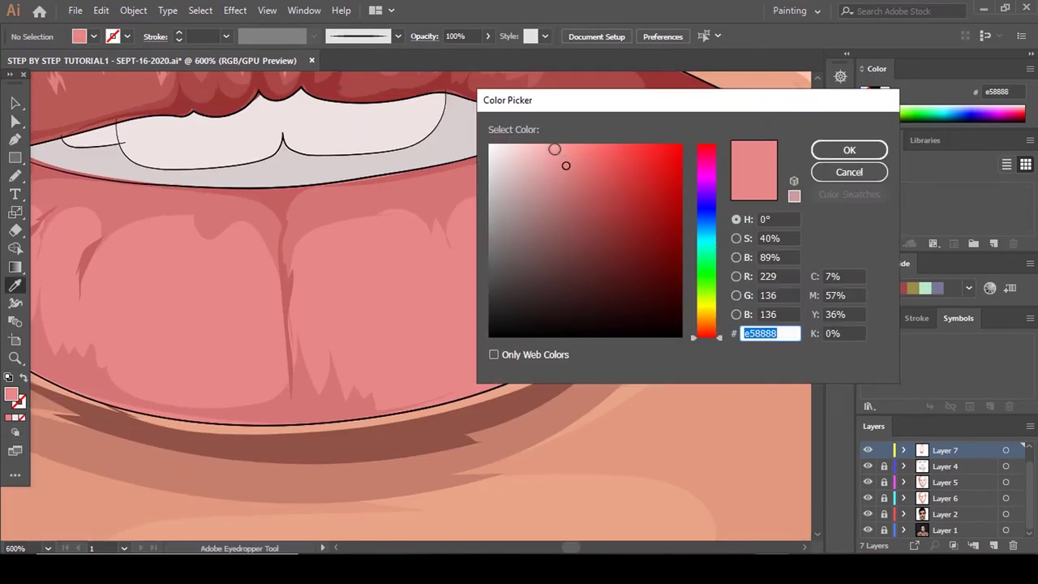
left_click(554, 149)
left_click(549, 148)
left_click(849, 150)
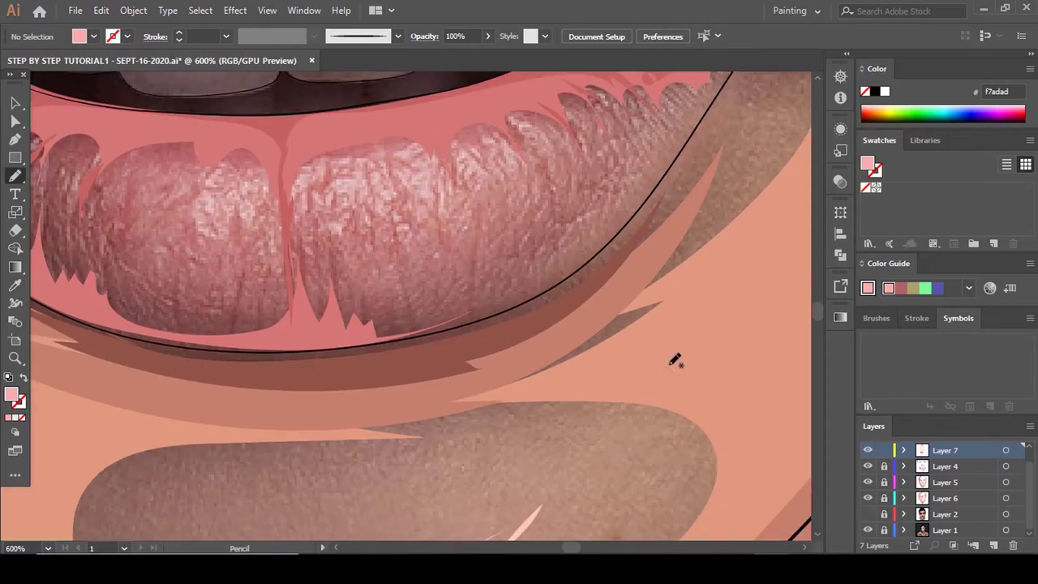
Draw thin f7adad highlight slivers with the Pencil tool on the lower lip, just left of the central crease.
scroll(671, 365, "down", 2)
scroll(419, 240, "up", 3)
mouse_move(501, 263)
left_mouse_down()
mouse_move(511, 291)
mouse_move(513, 253)
left_mouse_up()
scroll(508, 261, "down", 1)
key("comma")
mouse_move(449, 194)
left_mouse_down()
mouse_move(444, 210)
mouse_move(448, 196)
mouse_move(482, 203)
left_mouse_up()
key("comma")
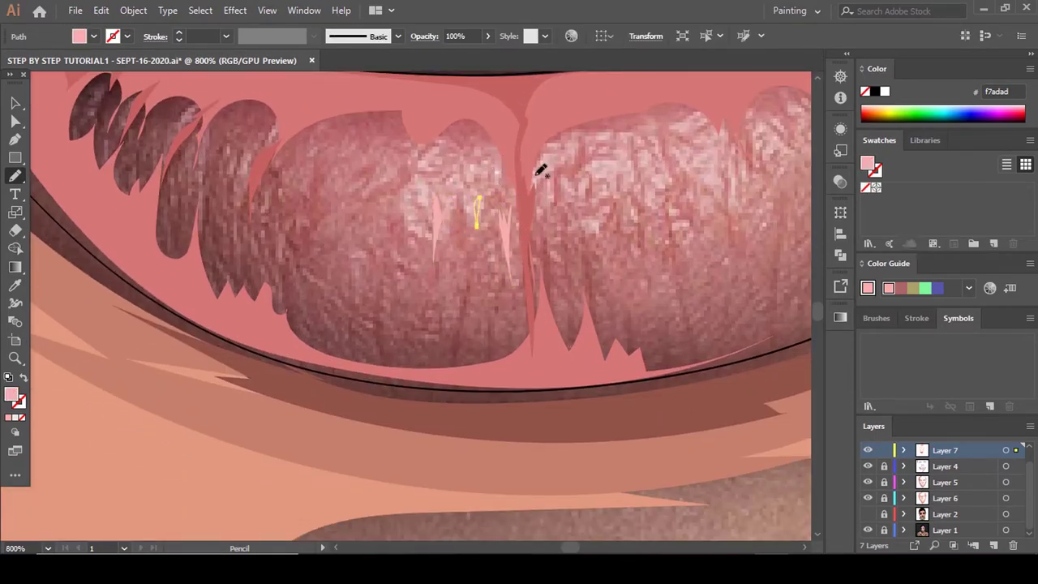
Draw jagged f7adad highlight slivers right of the lower lip's central crease and on its left-hand folds.
mouse_move(611, 198)
left_mouse_down()
mouse_move(621, 192)
mouse_move(607, 138)
mouse_move(663, 209)
left_mouse_up()
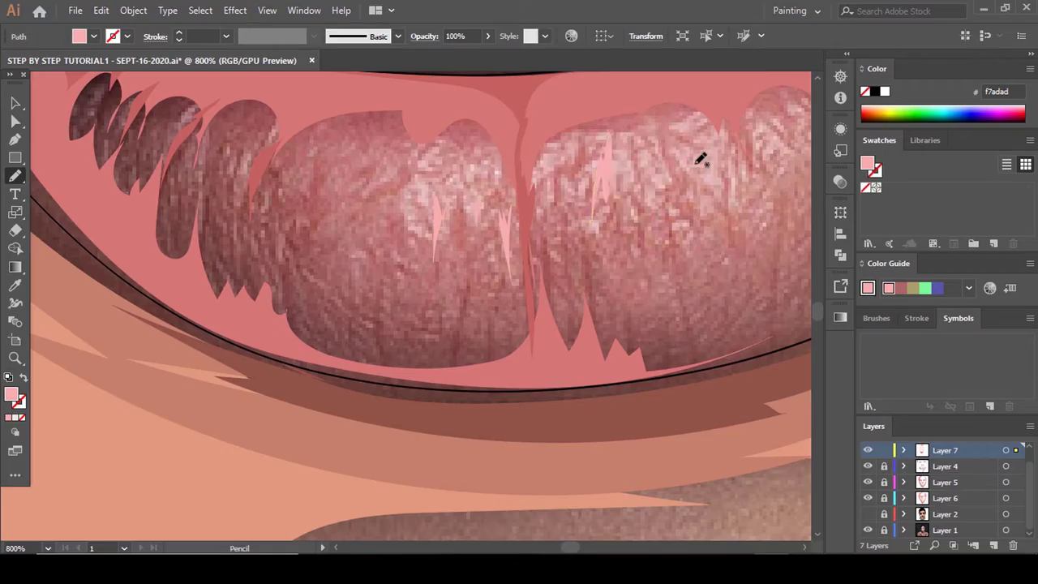
mouse_move(700, 158)
left_mouse_down()
mouse_move(713, 198)
mouse_move(695, 151)
left_mouse_up()
mouse_move(425, 177)
left_mouse_down()
mouse_move(422, 202)
mouse_move(444, 142)
left_mouse_up()
left_click_drag(247, 185, 268, 125)
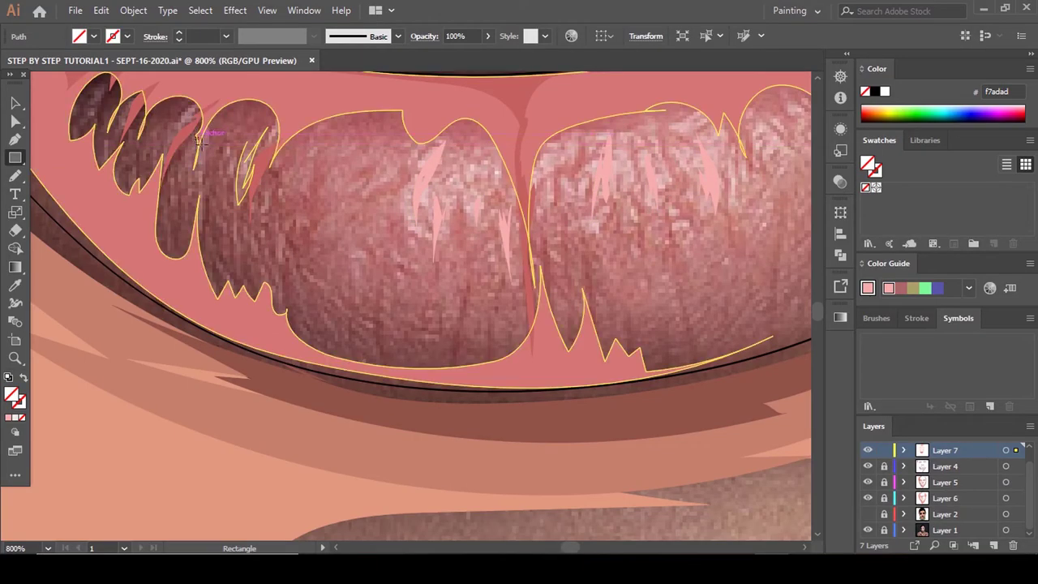
left_click_drag(180, 126, 182, 123)
mouse_move(104, 94)
left_mouse_down()
mouse_move(99, 112)
mouse_move(106, 94)
left_mouse_up()
scroll(312, 284, "up", 1)
scroll(365, 294, "down", 3)
left_click_drag(402, 288, 481, 310)
Show Layer 2, lighten the active fill to ffc7c7, and hide Layer 2 again.
left_click(868, 514)
scroll(614, 336, "down", 3)
double_click(14, 396)
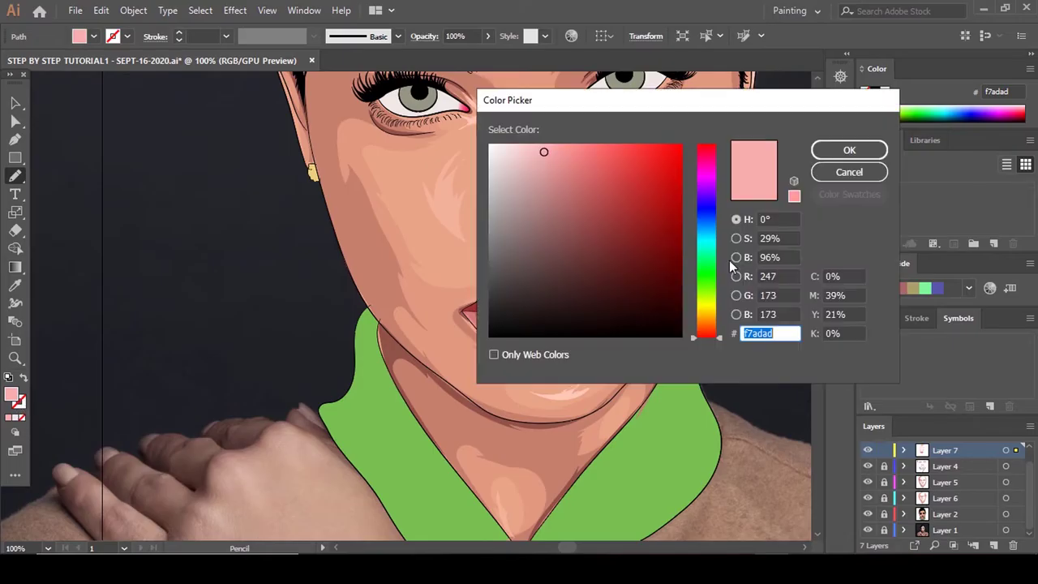
left_click(532, 145)
left_click(850, 150)
left_click(868, 514)
Draw curved ffc7c7 highlight slivers following the folds on the right half of the lower lip.
scroll(519, 330, "up", 6)
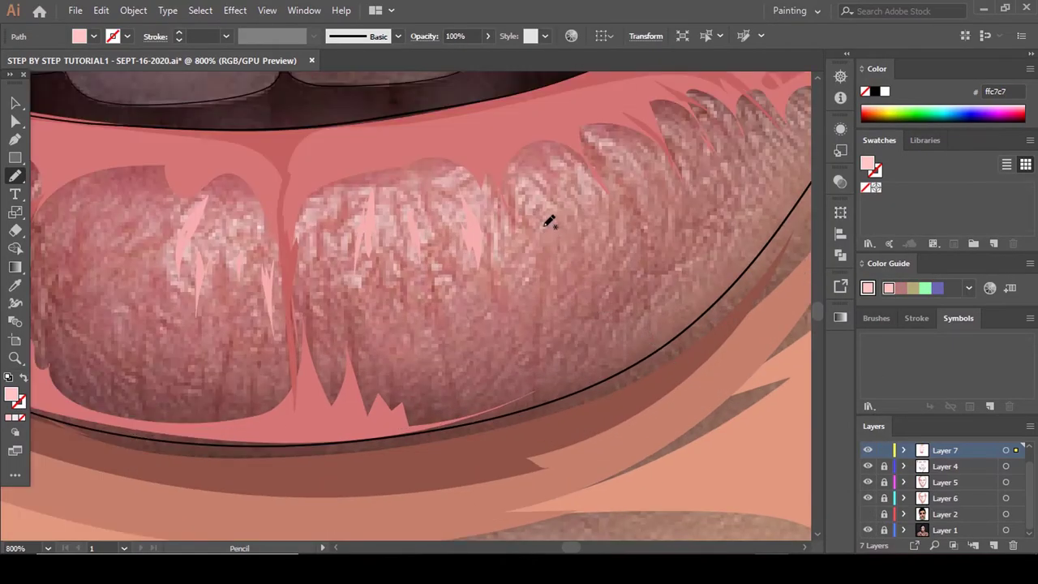
mouse_move(540, 184)
left_mouse_down()
mouse_move(558, 230)
mouse_move(614, 302)
left_mouse_up()
scroll(568, 235, "up", 3)
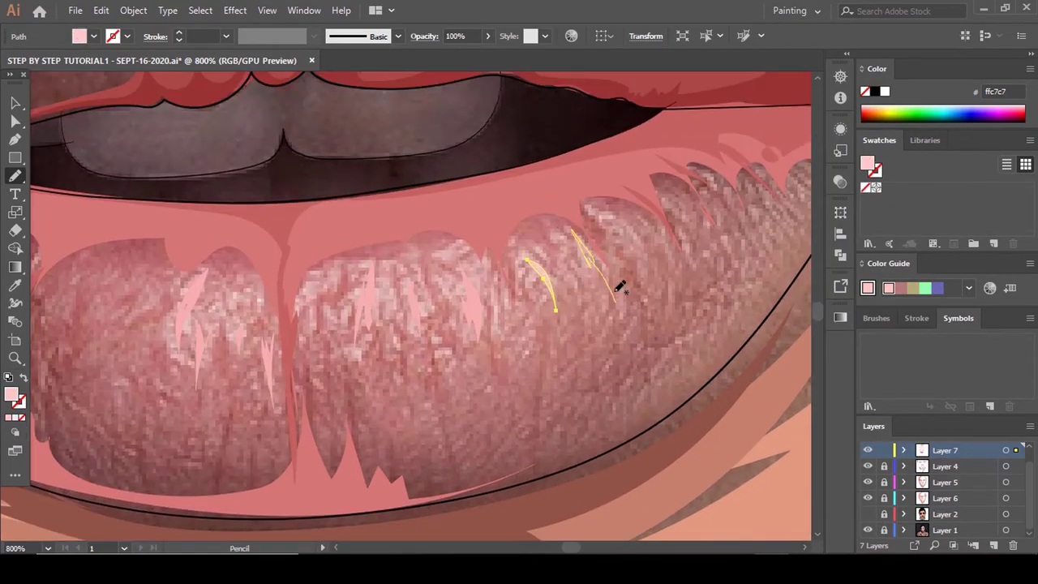
left_click_drag(616, 220, 646, 247)
left_click_drag(670, 200, 701, 273)
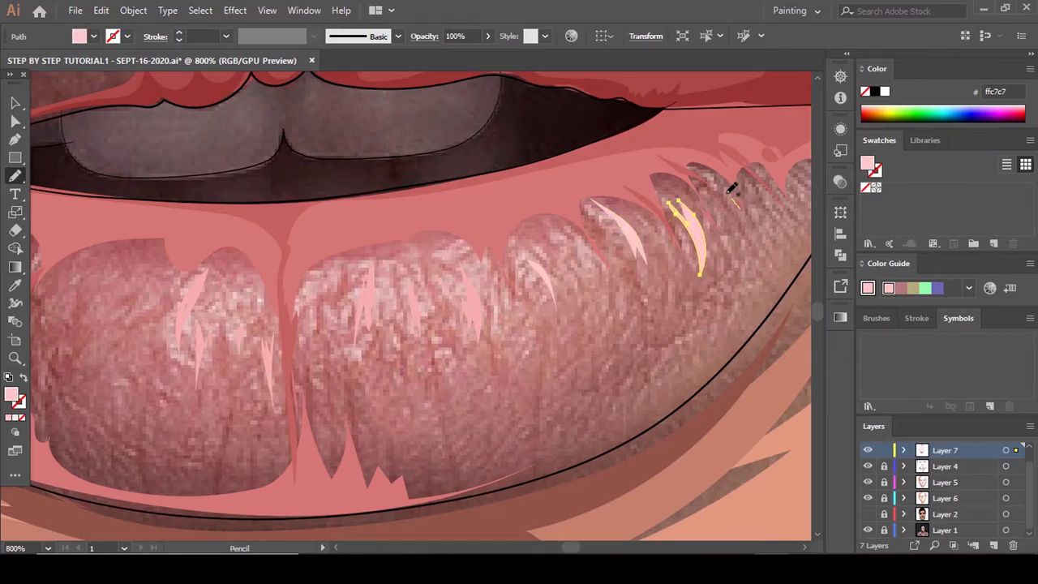
left_click_drag(696, 173, 735, 236)
left_click_drag(741, 168, 781, 241)
scroll(432, 341, "down", 4)
scroll(321, 342, "up", 4)
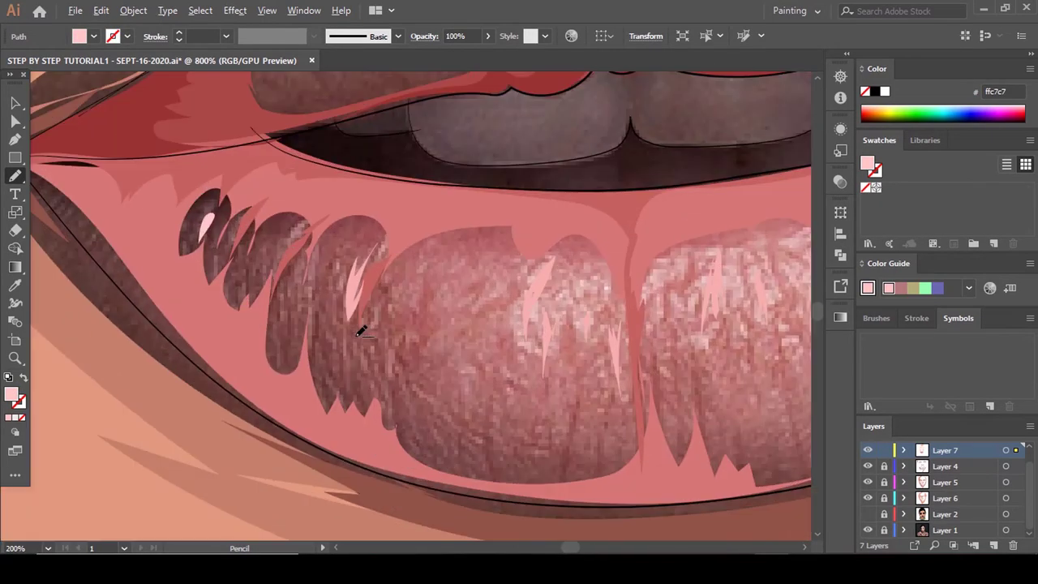
Select the f7adad slivers around the lower lip's centre, recolour them to ffc7c7, and deselect them.
key("a")
key("ctrl+a")
scroll(633, 304, "down", 3)
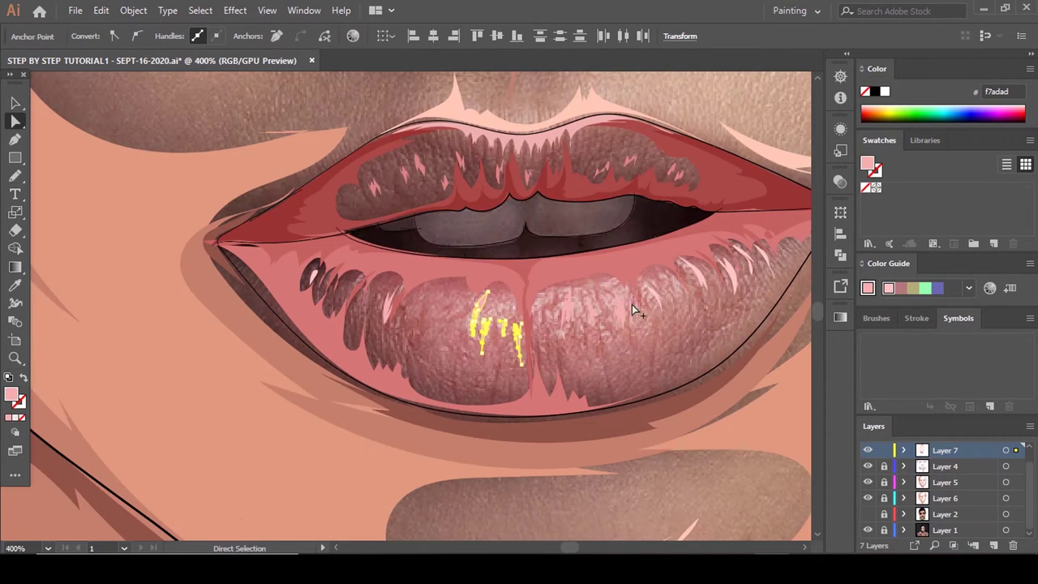
scroll(528, 329, "up", 2)
scroll(631, 342, "down", 2)
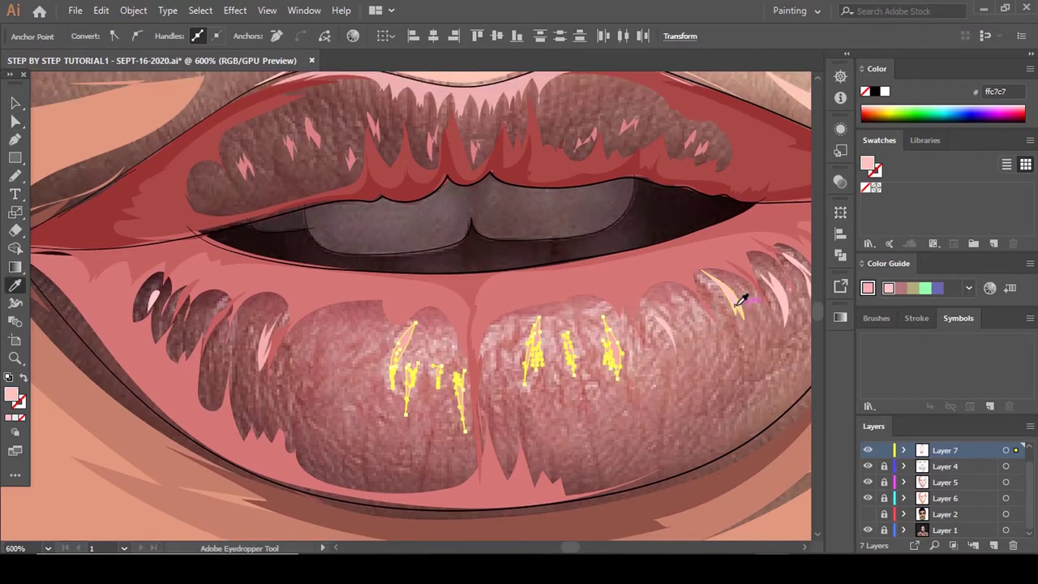
key("ctrl+shift+a")
Sample the shaded lower teeth's fill and change the active fill to the darker grey-brown 9b9287.
scroll(640, 356, "down", 2)
scroll(574, 382, "up", 1)
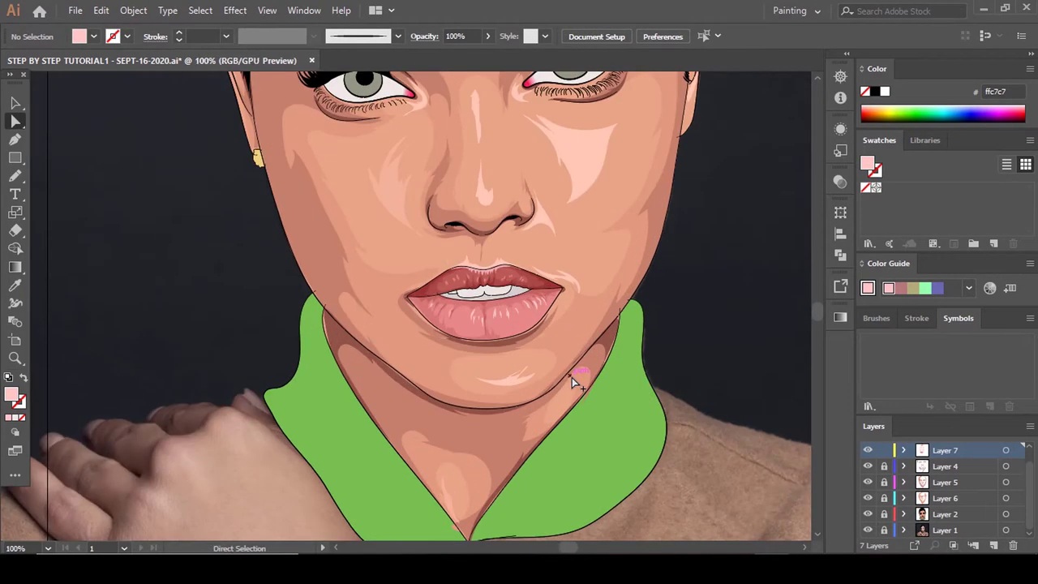
scroll(487, 378, "down", 1)
scroll(510, 378, "up", 2)
scroll(492, 324, "up", 1)
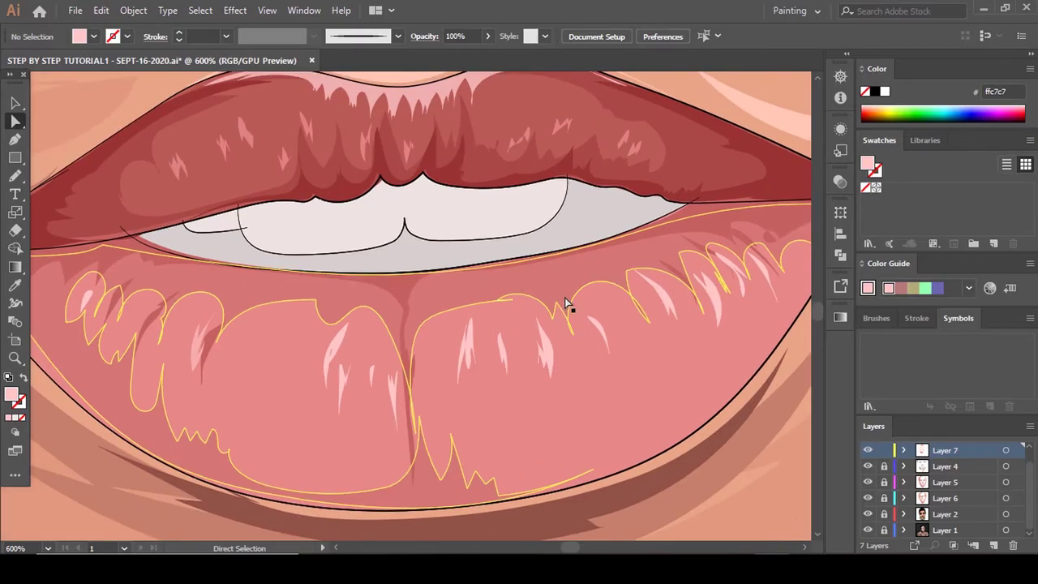
key("i")
left_click(595, 221)
double_click(11, 395)
left_click_drag(703, 329, 704, 319)
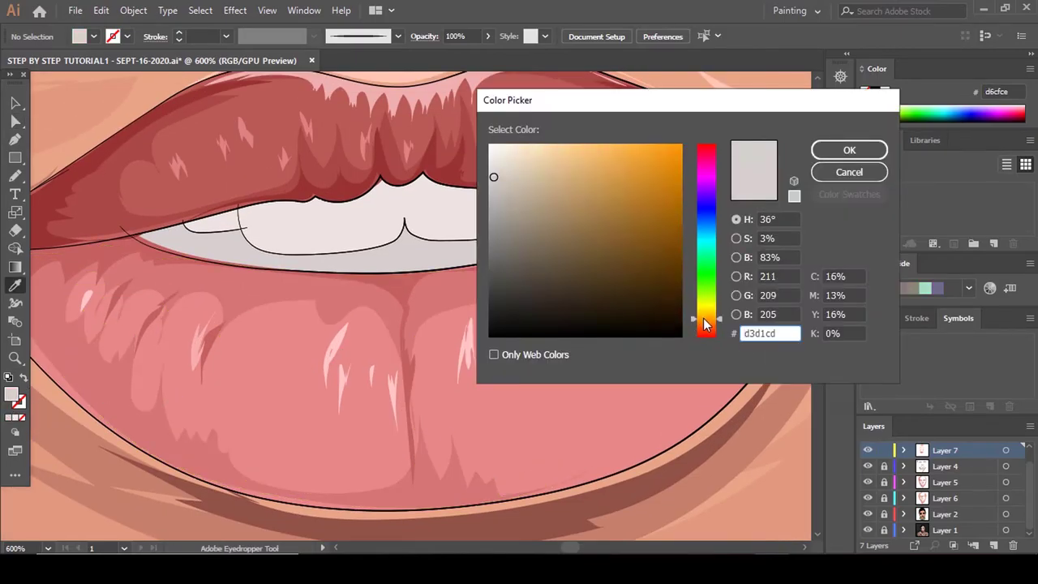
mouse_move(546, 211)
left_mouse_down()
mouse_move(519, 208)
mouse_move(515, 218)
left_mouse_up()
left_click(849, 150)
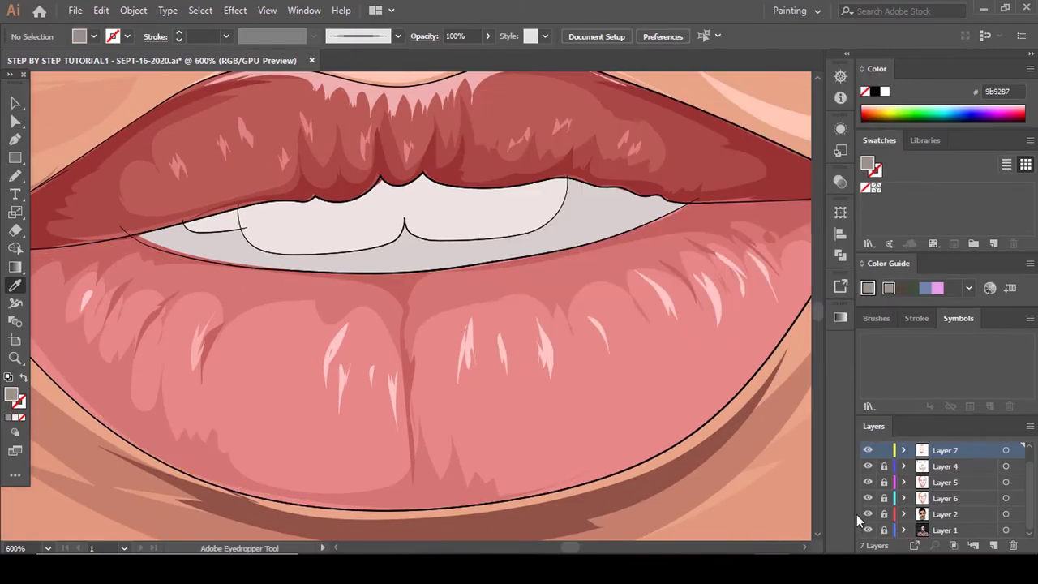
Hide Layer 2 and draw a 9b9287 shadow shape filling the mouth corners and the gaps around the lower teeth.
left_click(867, 514)
scroll(652, 405, "up", 2)
key("n")
mouse_move(683, 216)
left_mouse_down()
mouse_move(576, 199)
mouse_move(589, 237)
mouse_move(577, 264)
mouse_move(510, 275)
mouse_move(500, 255)
mouse_move(483, 259)
mouse_move(475, 280)
mouse_move(444, 282)
left_mouse_up()
mouse_move(405, 246)
left_mouse_down()
mouse_move(398, 287)
mouse_move(336, 288)
mouse_move(311, 274)
mouse_move(222, 277)
mouse_move(217, 260)
mouse_move(233, 248)
mouse_move(191, 230)
left_mouse_up()
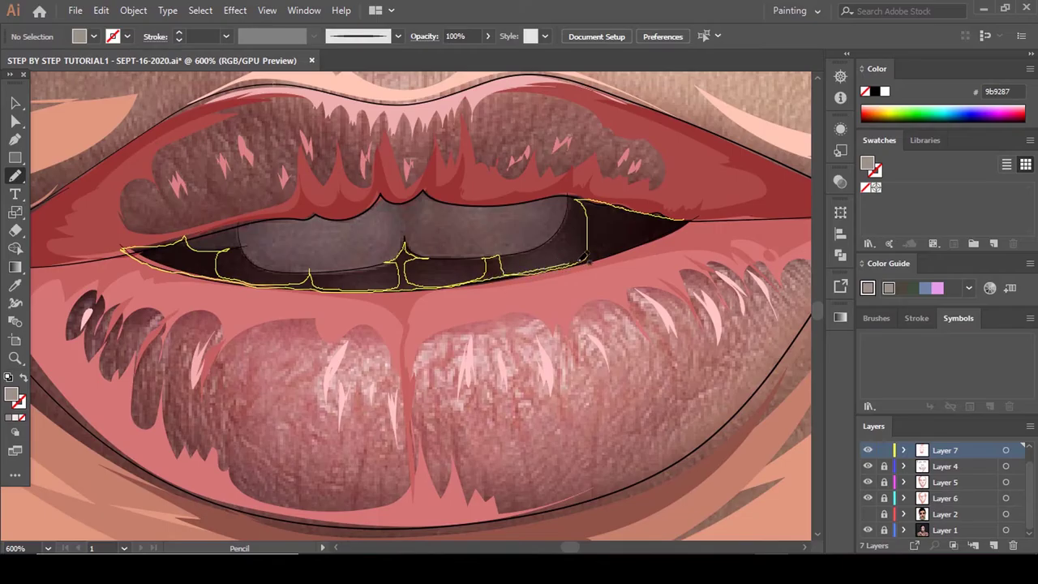
left_click_drag(703, 214, 701, 216)
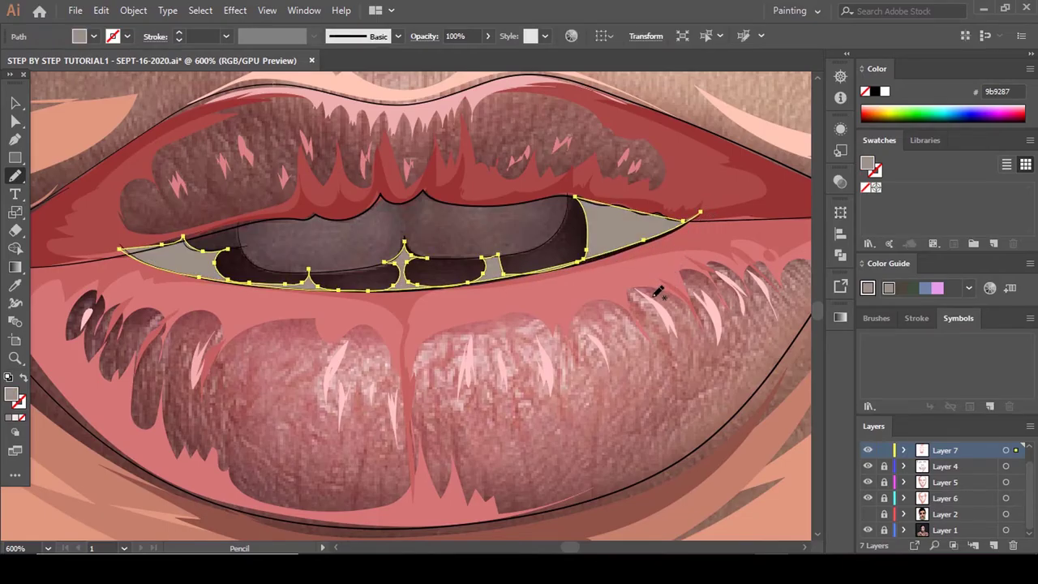
Deselect the teeth-gap shadow and show Layer 2.
key("a")
left_click(549, 275)
scroll(550, 271, "down", 5)
left_click(869, 514)
scroll(584, 376, "down", 2)
scroll(583, 337, "up", 2)
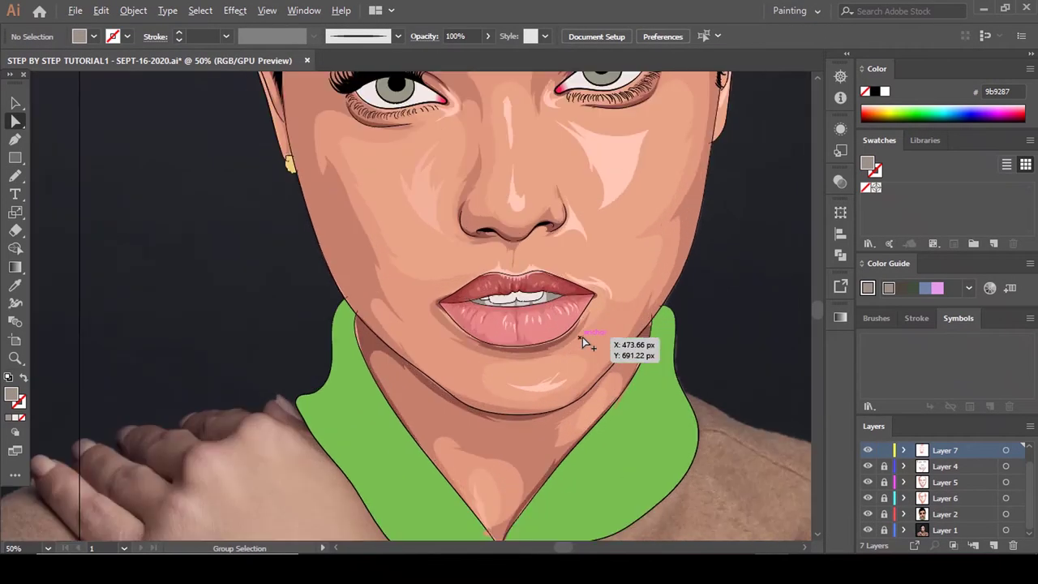
Select the shadow shape around the lower teeth, set its fill to blue-grey 5f656d, and deselect it.
scroll(555, 305, "up", 6)
left_click(558, 251)
double_click(11, 394)
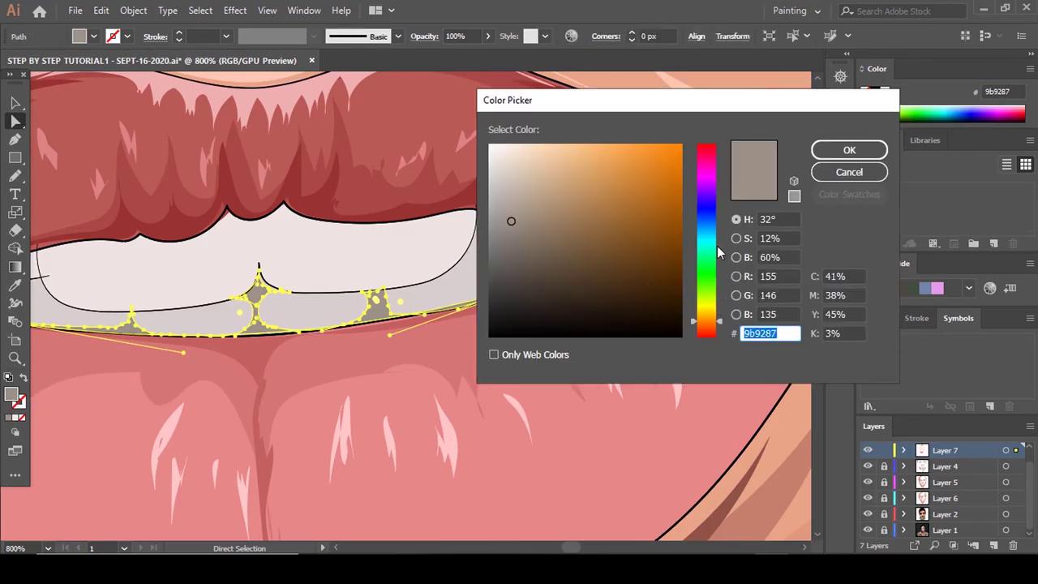
left_click_drag(714, 247, 714, 247)
left_click(511, 238)
left_click(714, 223)
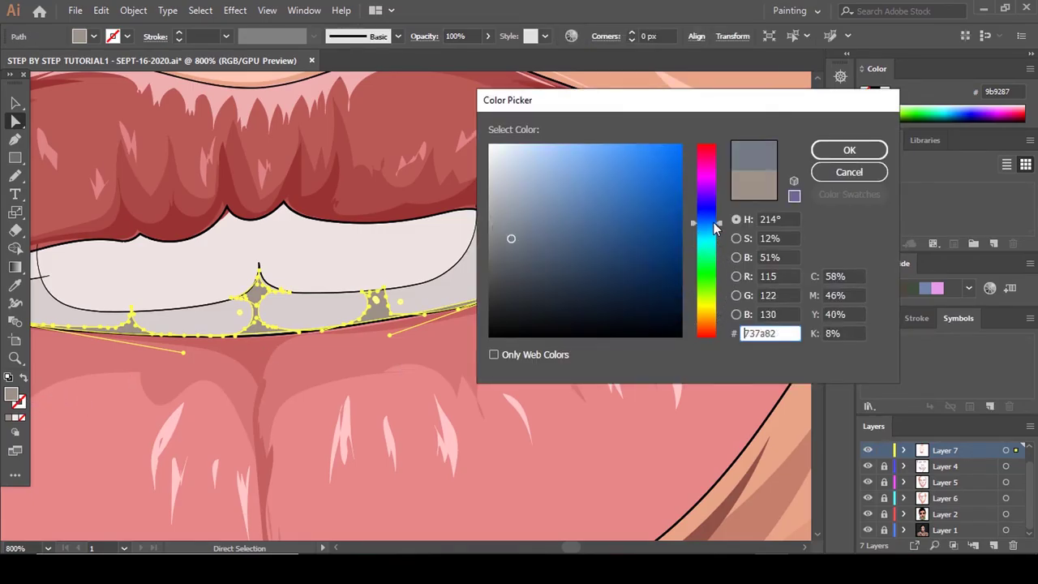
left_click(514, 255)
left_click(849, 150)
left_click(495, 309)
Lighten the active fill from the teeth-gap colour to 8e949b.
scroll(497, 310, "down", 7)
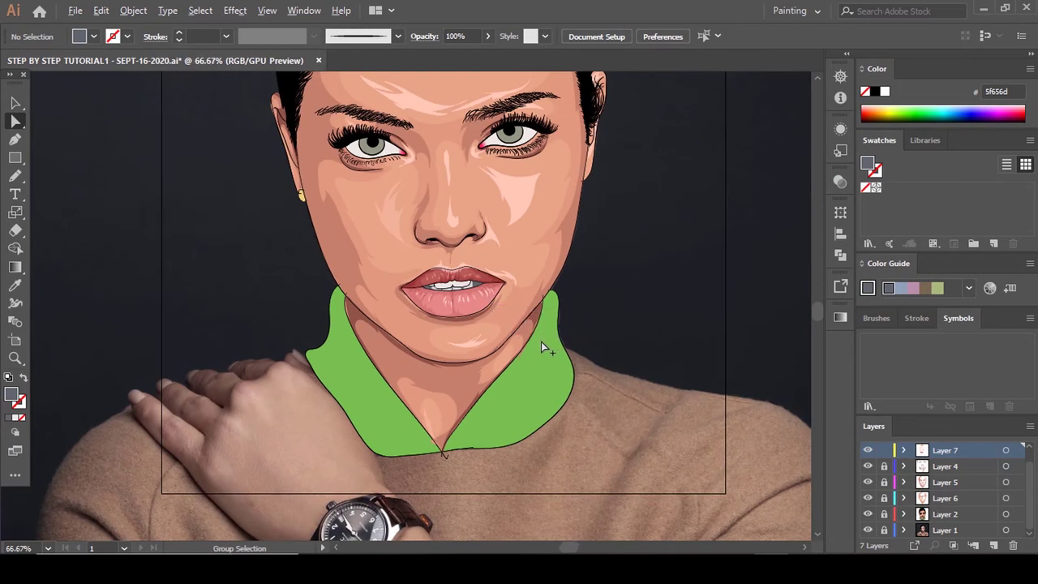
scroll(541, 342, "down", 1)
scroll(493, 280, "up", 9)
key("i")
double_click(8, 398)
left_click(515, 228)
left_click(506, 220)
left_click(849, 150)
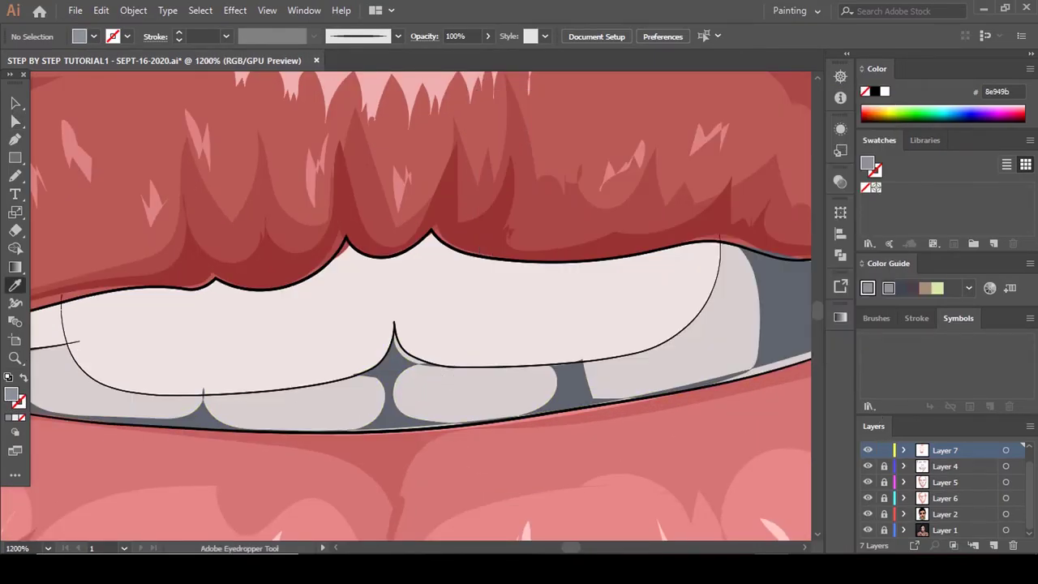
Hide Layer 2 and draw an 8e949b shadow shape between the two upper front teeth with the Pencil tool.
left_click(868, 514)
scroll(737, 477, "down", 1)
scroll(672, 365, "down", 2)
key("n")
scroll(562, 267, "up", 1)
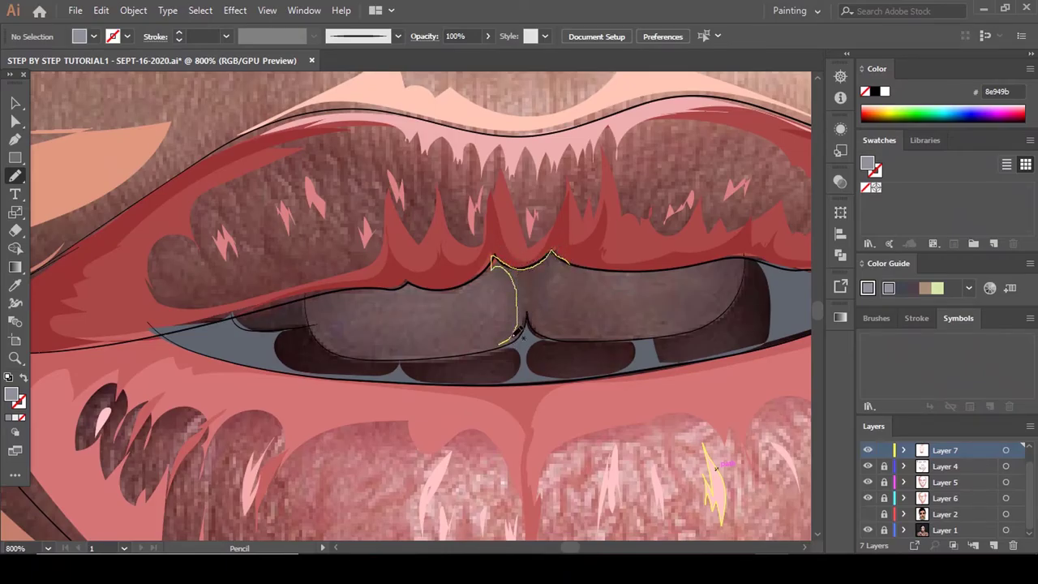
left_click_drag(581, 269, 577, 268)
scroll(573, 268, "up", 1)
scroll(570, 269, "down", 1)
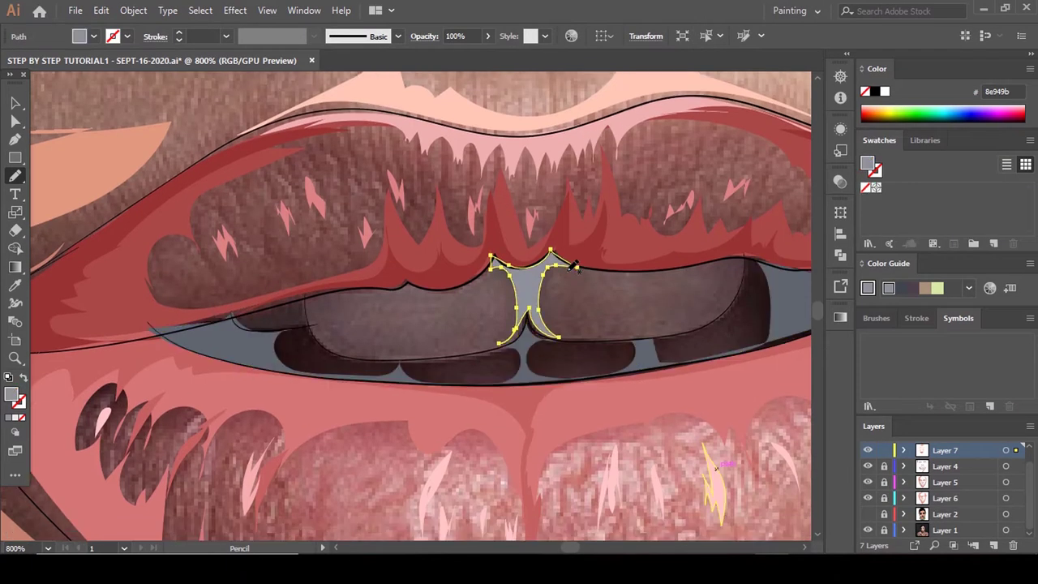
Draw an 8e949b shadow between the small upper left tooth and the neighbouring front tooth.
scroll(350, 349, "up", 1)
scroll(258, 274, "up", 2)
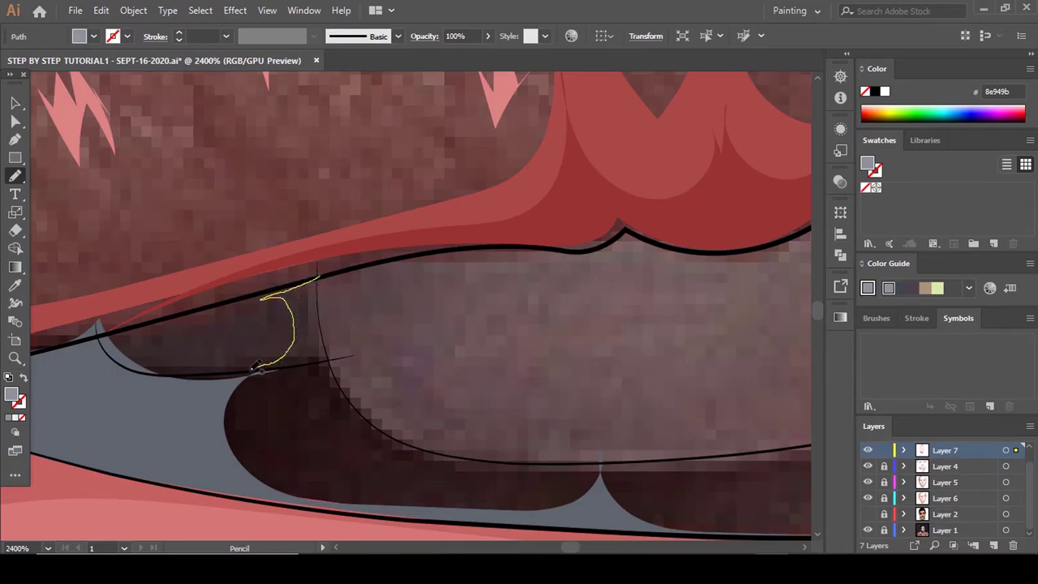
left_click_drag(322, 295, 320, 277)
Deselect the upper-teeth shadow shapes and show Layer 2.
scroll(329, 294, "up", 2)
key("a")
left_click(486, 391)
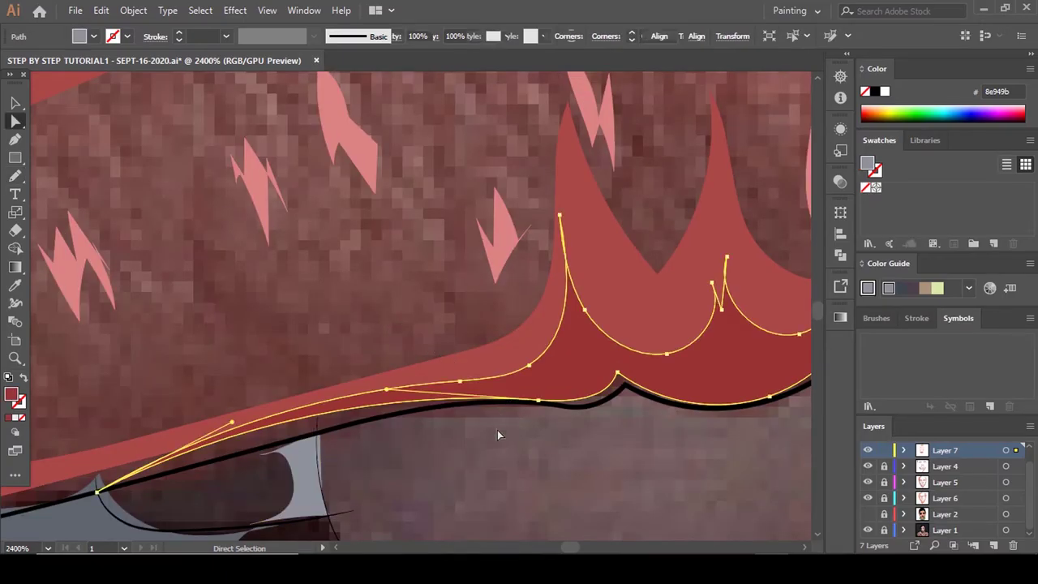
left_click(497, 430)
scroll(429, 399, "down", 5)
left_click(410, 407)
left_click(499, 400)
scroll(499, 400, "down", 4)
left_click(868, 515)
scroll(580, 279, "down", 2)
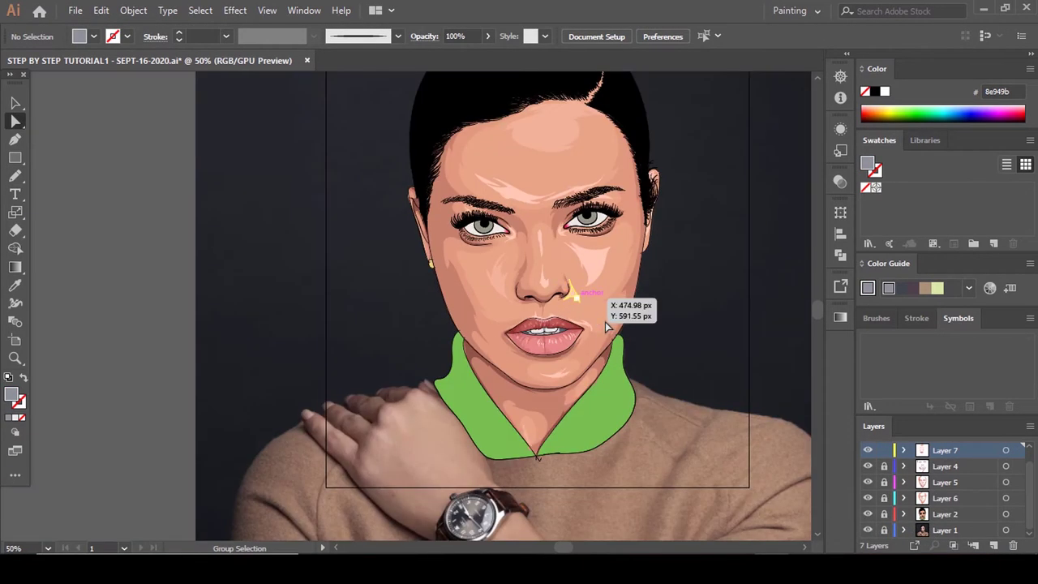
Hide Layer 2 and draw an 8e949b shadow along the lower edges of both upper front teeth with the Pencil tool.
scroll(590, 333, "up", 2)
scroll(511, 334, "up", 6)
key("n")
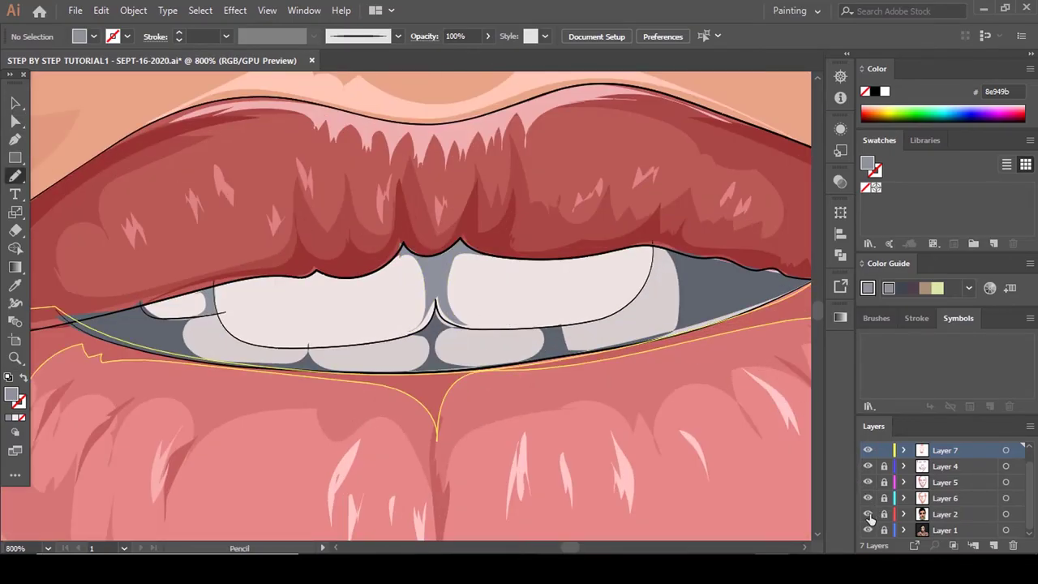
left_click(868, 514)
scroll(397, 265, "up", 1)
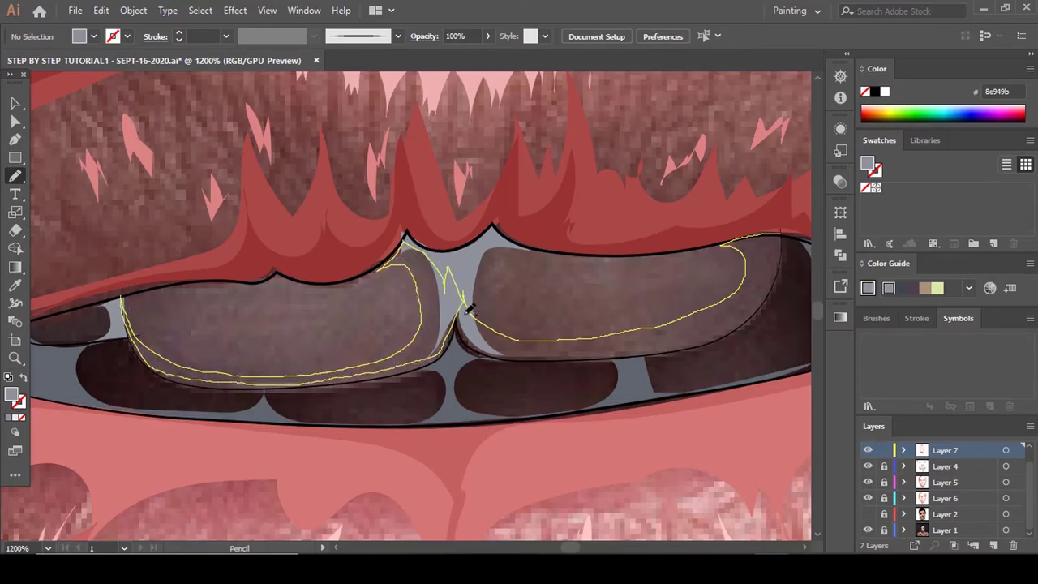
left_click_drag(542, 355, 679, 349)
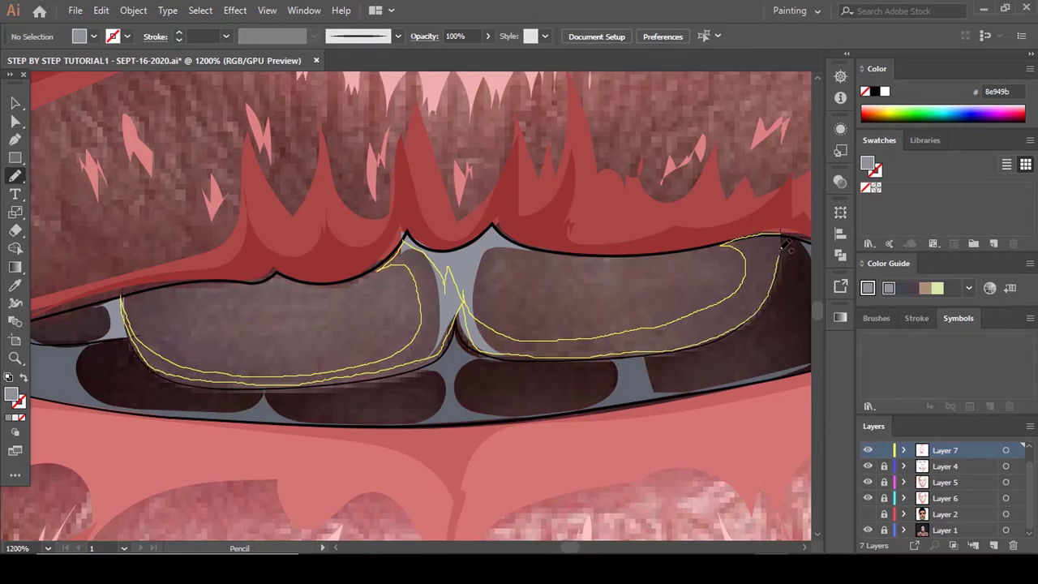
left_click_drag(782, 249, 778, 238)
scroll(779, 243, "up", 2)
key("comma")
Show Layer 2, lighten the front-teeth edge shadow's fill to c3c7c9 and deselect the shape.
left_click(868, 514)
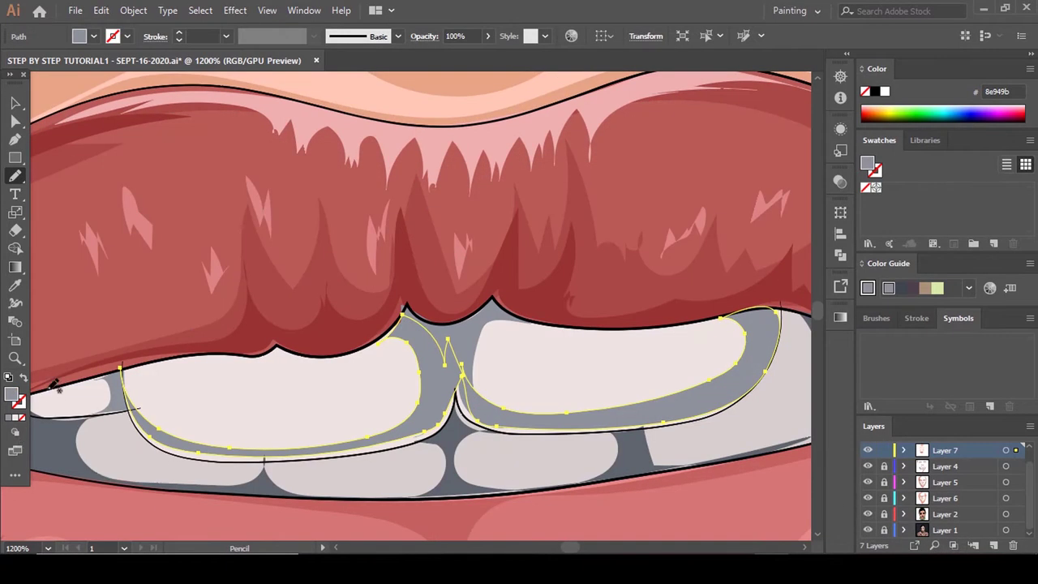
double_click(11, 394)
left_click_drag(501, 183, 494, 184)
left_click(859, 152)
scroll(560, 305, "down", 2)
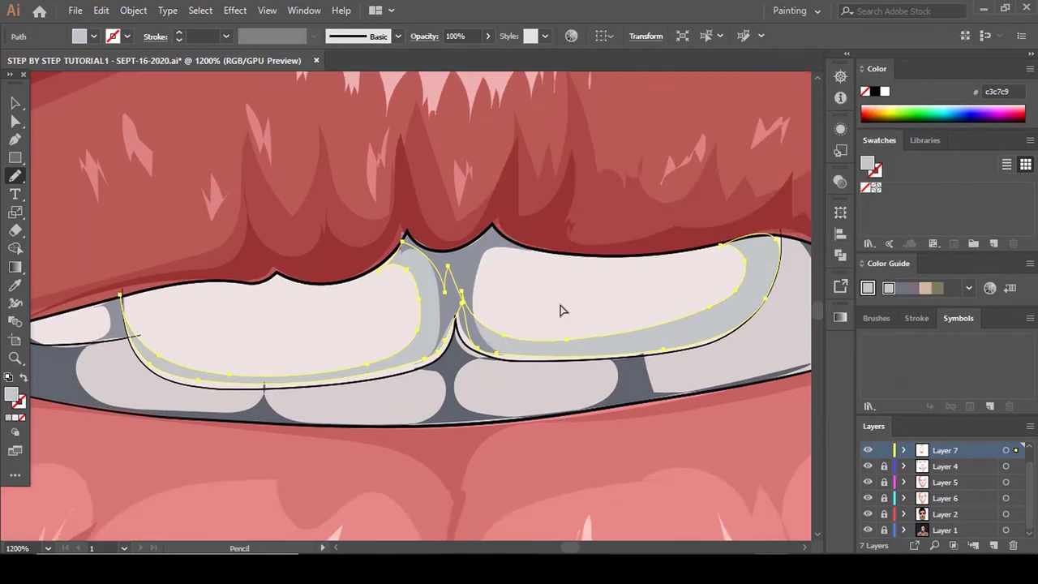
key("a")
left_click(648, 350)
left_click(614, 355)
left_click(500, 356)
left_click(542, 325)
Sample the iris colour 969684 from the right-hand eye and darken the active fill to 666657.
scroll(542, 325, "down", 8)
scroll(581, 305, "down", 1)
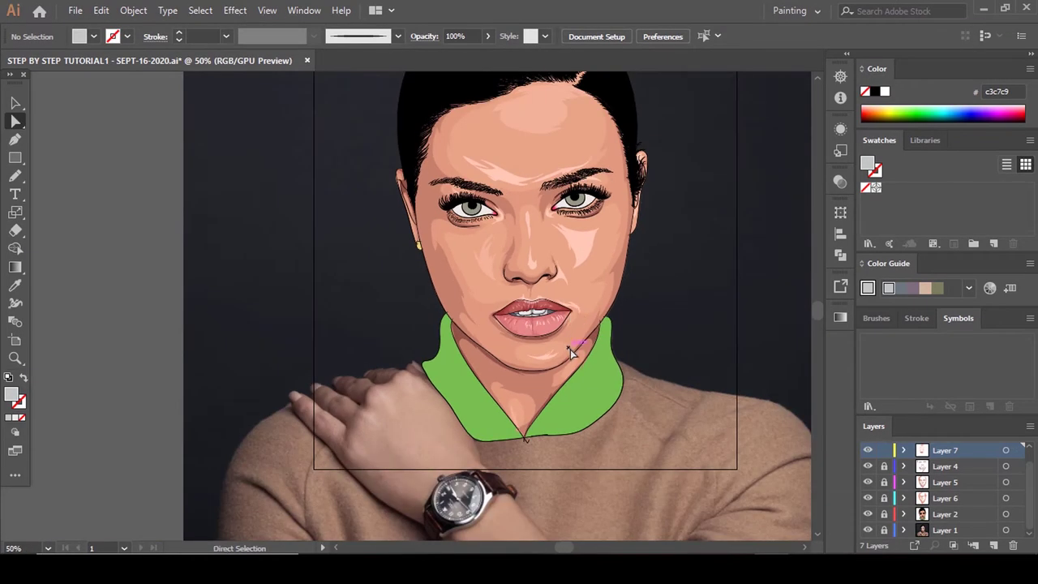
scroll(573, 354, "up", 4)
scroll(583, 361, "down", 3)
scroll(562, 309, "up", 3)
scroll(584, 292, "up", 1)
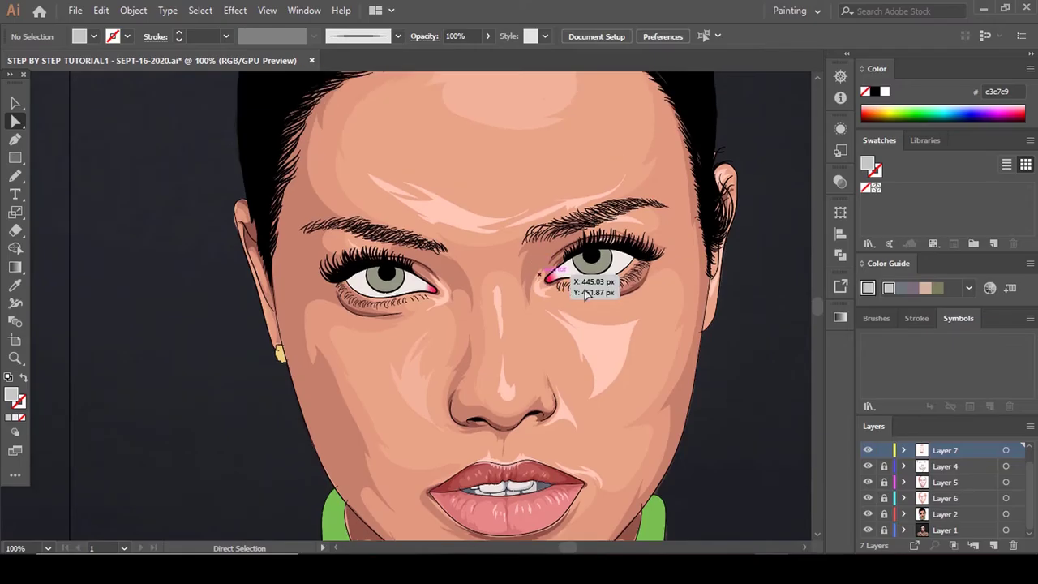
scroll(607, 240, "up", 3)
key("i")
left_click(606, 304)
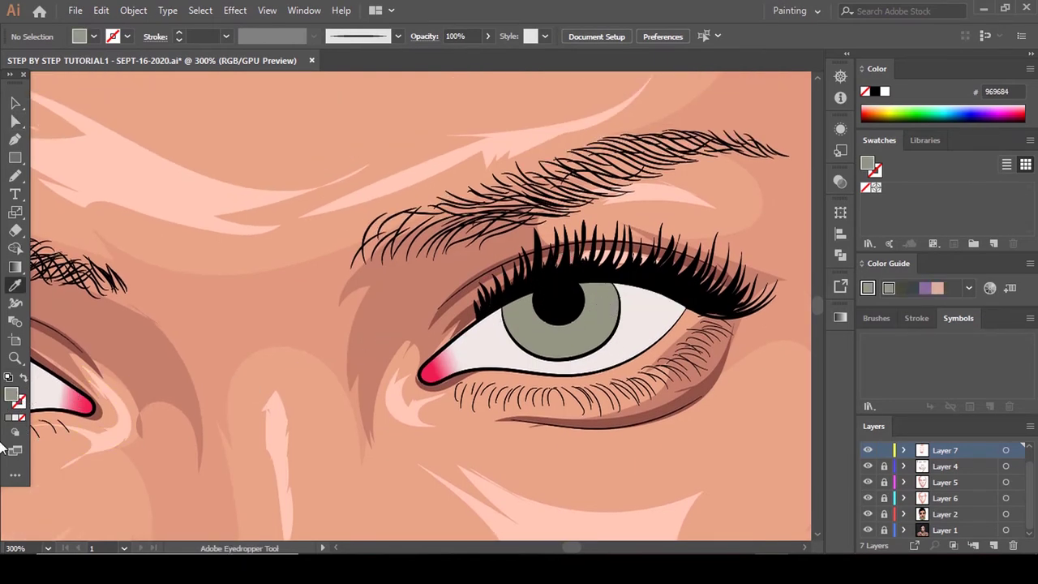
double_click(11, 395)
left_click_drag(512, 249, 517, 263)
left_click(849, 171)
Hide Layer 2 and draw a 666657 shadow around the pupil and upper part of the right-hand iris with the Pencil tool.
left_click(868, 514)
scroll(617, 349, "up", 2)
key("n")
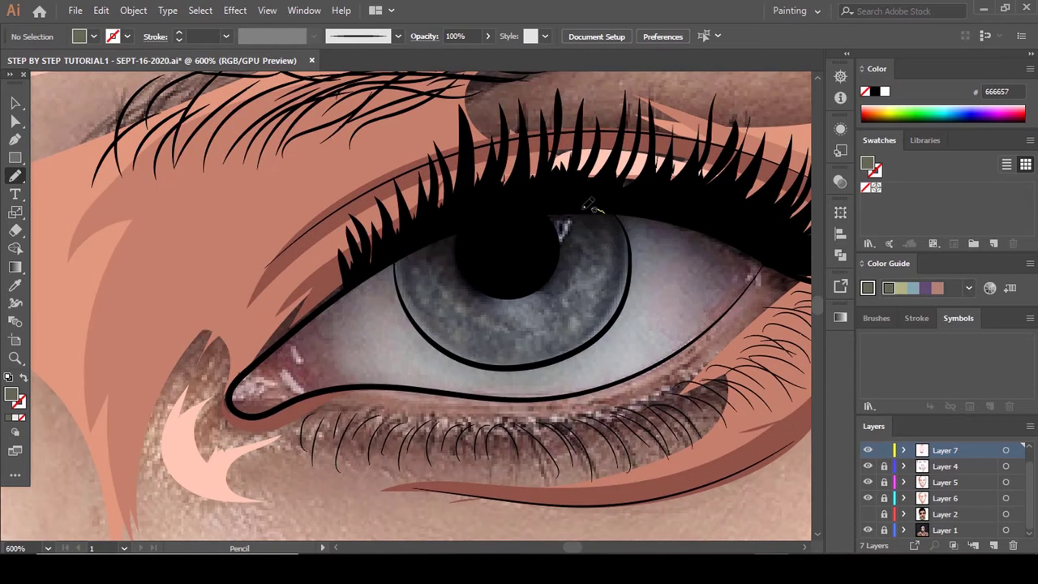
left_click_drag(541, 203, 442, 224)
mouse_move(460, 273)
left_mouse_down()
mouse_move(504, 299)
mouse_move(554, 267)
left_mouse_up()
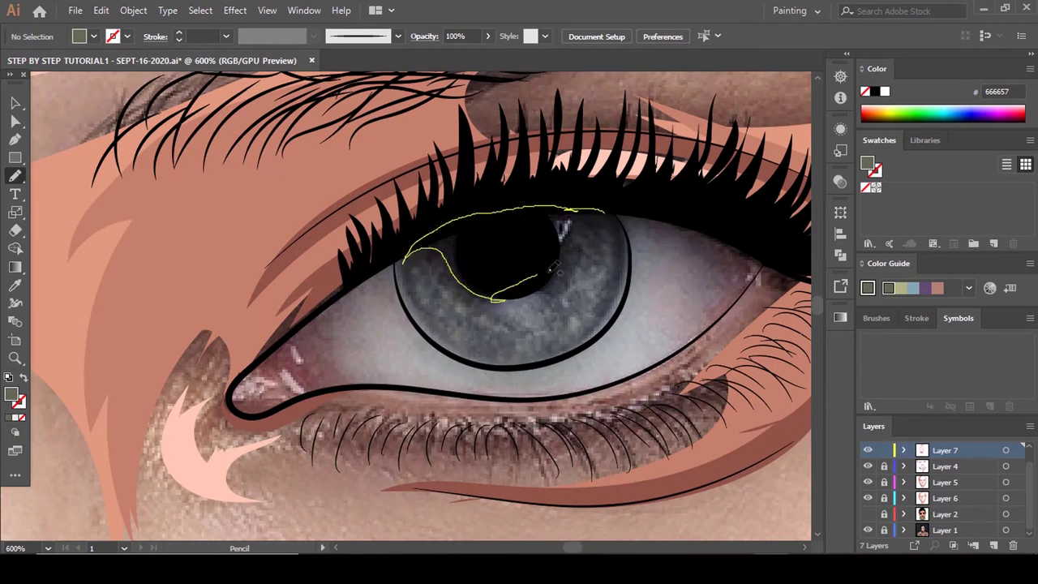
left_click_drag(626, 263, 604, 212)
scroll(596, 231, "up", 2)
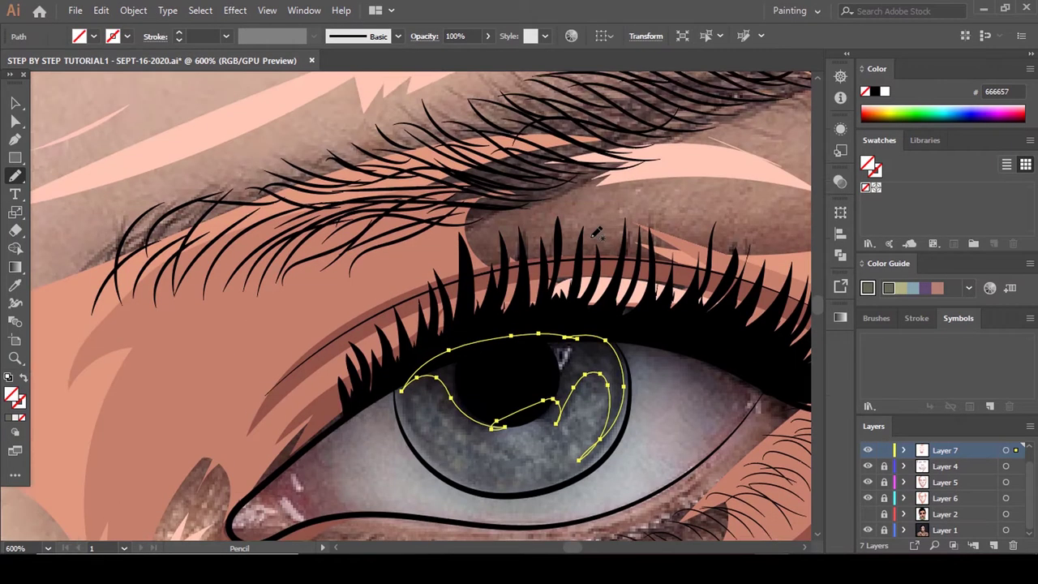
Draw a matching 666657 shadow around the pupil and upper part of the left-hand iris.
scroll(596, 231, "down", 3)
scroll(179, 300, "up", 3)
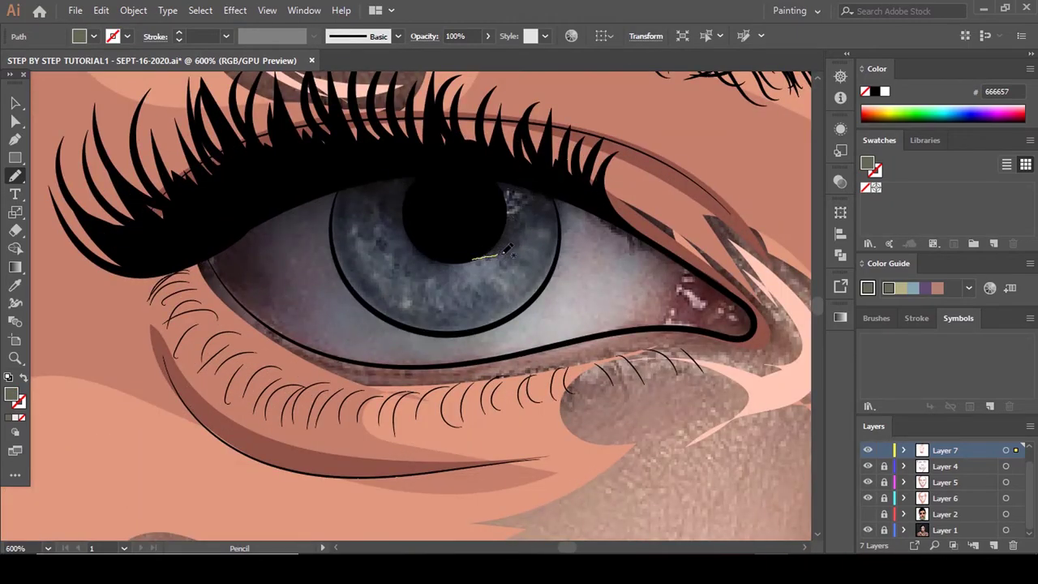
mouse_move(560, 227)
left_mouse_down()
mouse_move(551, 192)
mouse_move(502, 169)
mouse_move(412, 165)
mouse_move(349, 183)
left_mouse_up()
mouse_move(354, 273)
left_mouse_down()
mouse_move(358, 280)
mouse_move(390, 213)
mouse_move(461, 267)
mouse_move(496, 258)
left_mouse_up()
scroll(493, 274, "up", 2)
scroll(480, 319, "down", 3)
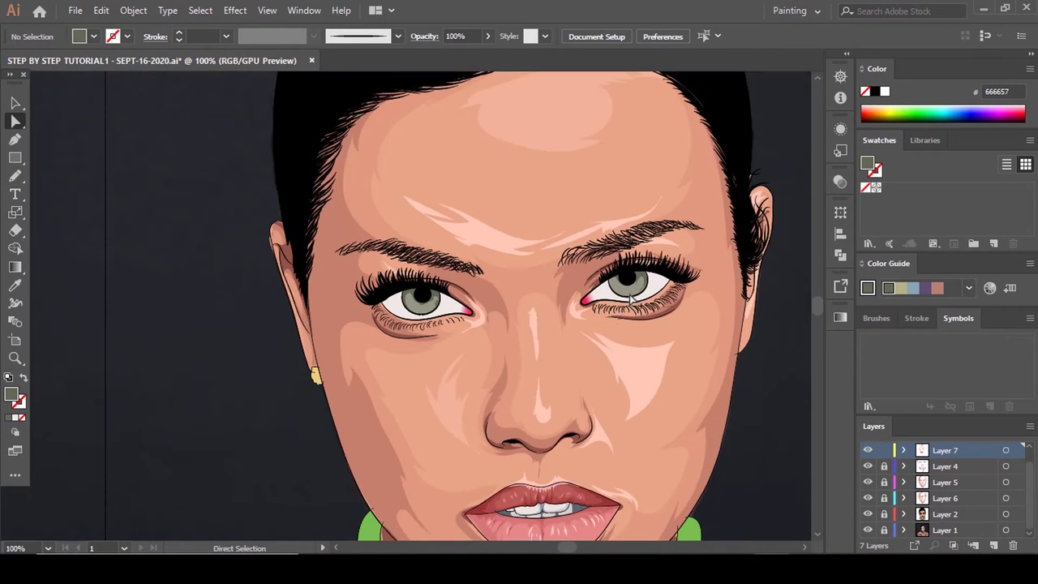
Select the shadow shapes in both irises and darken their fill to 49493b.
scroll(629, 294, "up", 2)
left_click(664, 260)
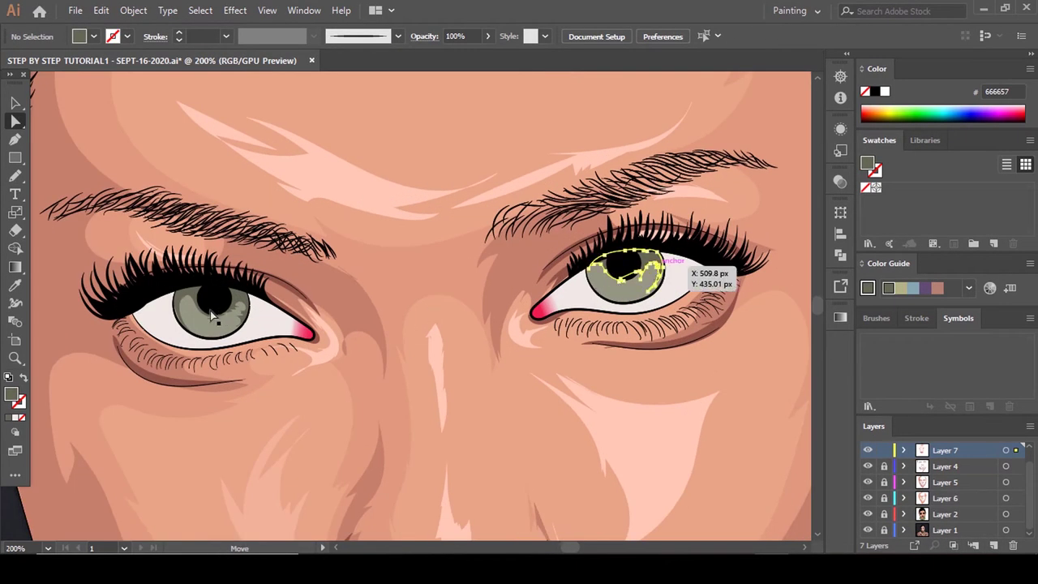
left_click(217, 316, "shift")
double_click(11, 394)
left_click(519, 284)
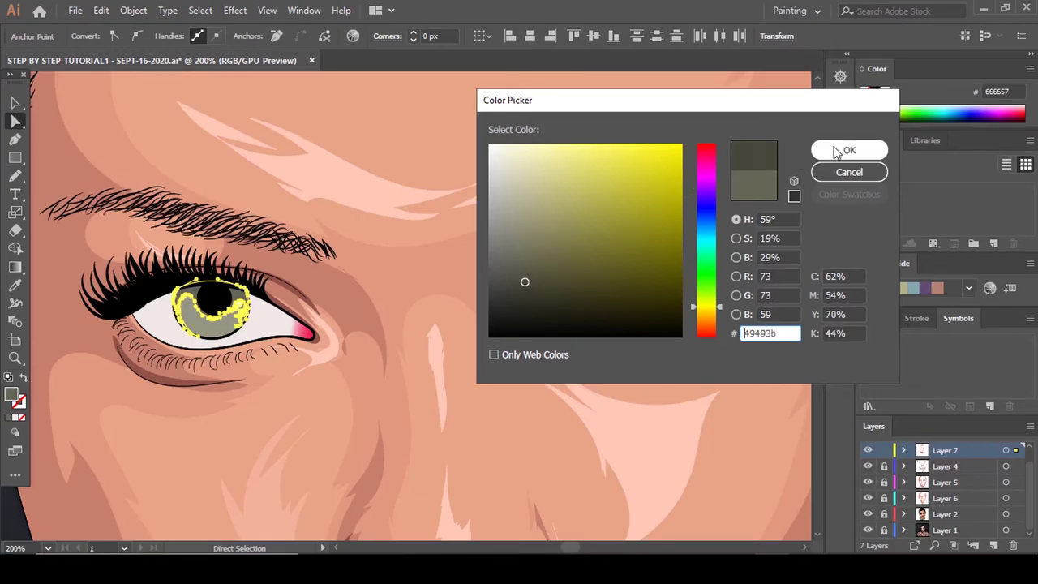
left_click(849, 150)
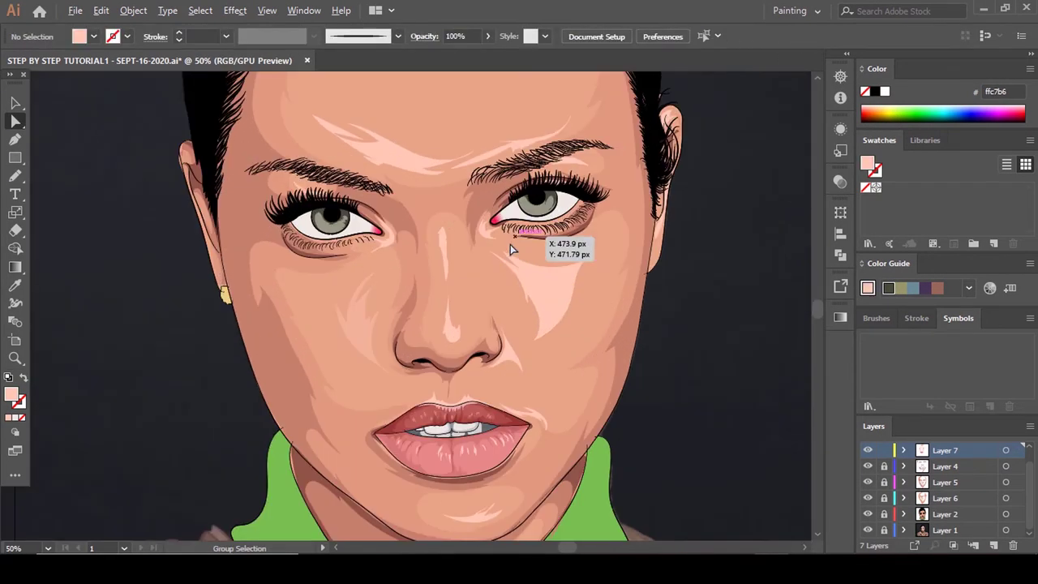
Draw a small highlight just below the right-hand pupil and fill it with babab1, lightened from the sampled iris colour.
scroll(510, 244, "up", 1)
scroll(490, 228, "up", 2)
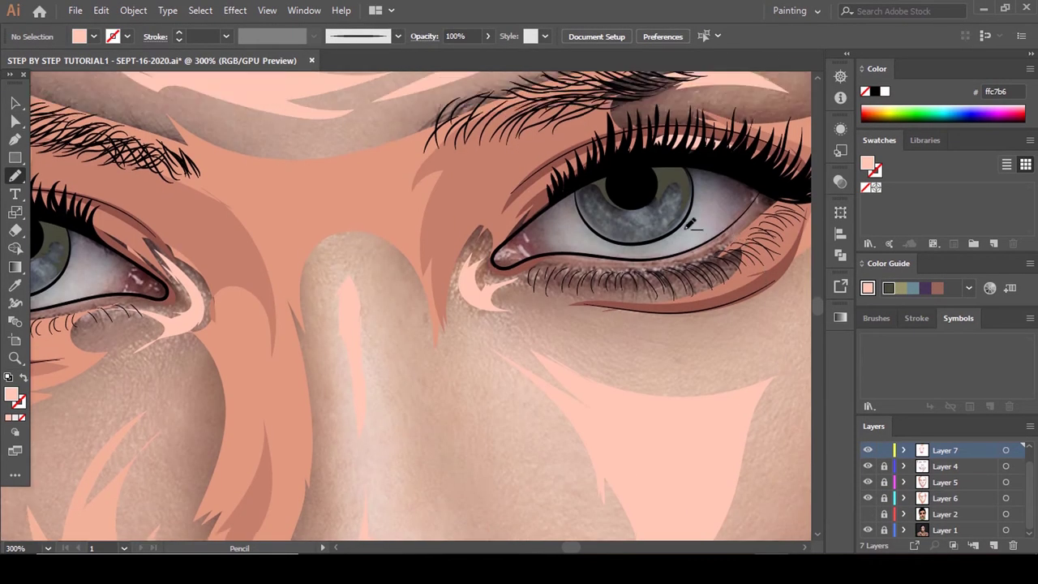
scroll(667, 172, "up", 2)
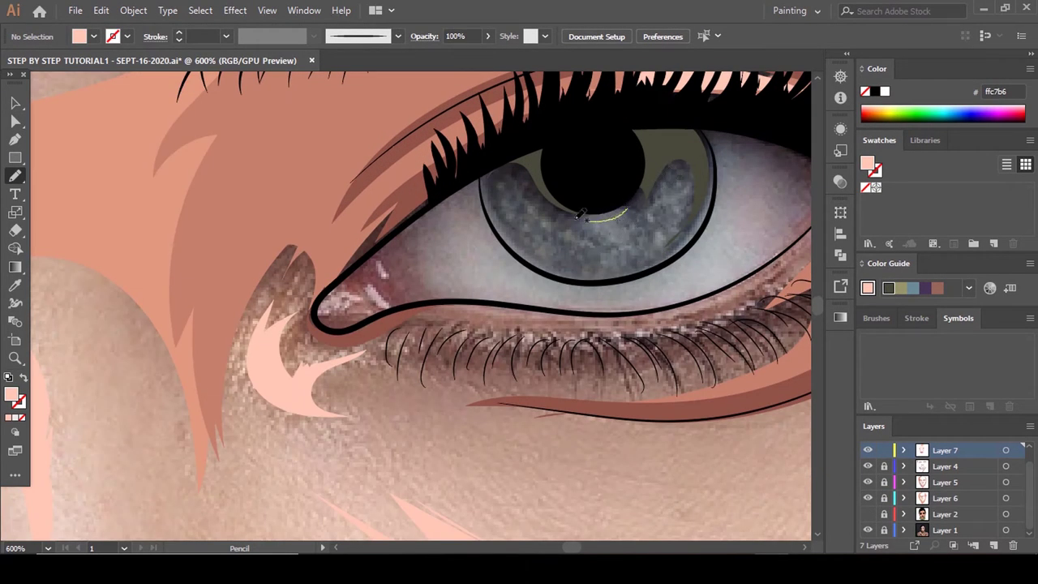
mouse_move(579, 214)
left_mouse_down()
mouse_move(628, 231)
mouse_move(584, 231)
mouse_move(641, 240)
left_mouse_up()
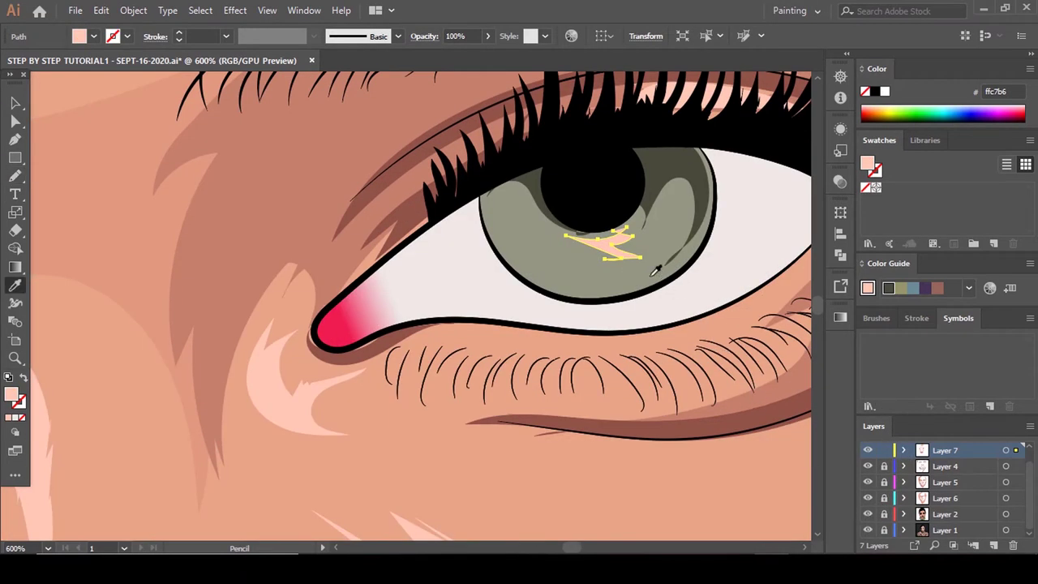
left_click(653, 277)
double_click(11, 395)
left_click(498, 197)
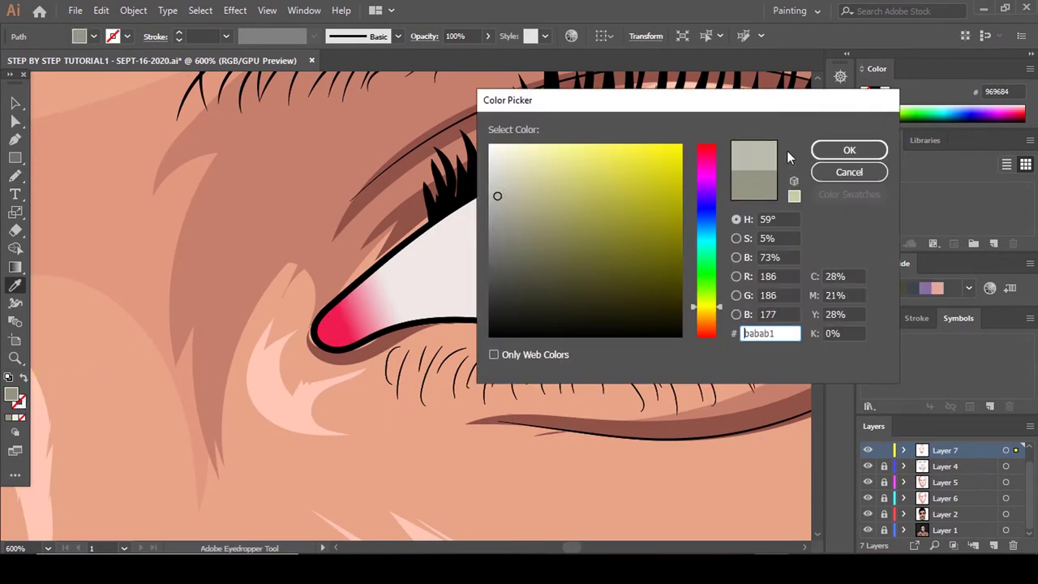
key("Return")
Hide Layer 2 and draw jagged babab1 highlights on either side of the pupil in the right-hand iris.
left_click(867, 514)
scroll(629, 138, "up", 1)
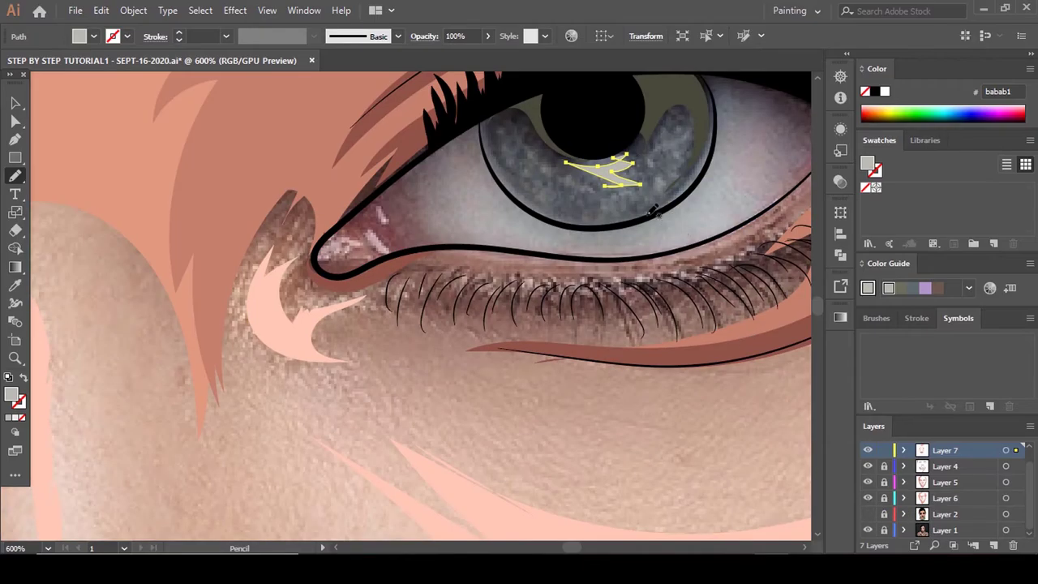
left_click_drag(696, 140, 696, 142)
scroll(695, 142, "up", 2)
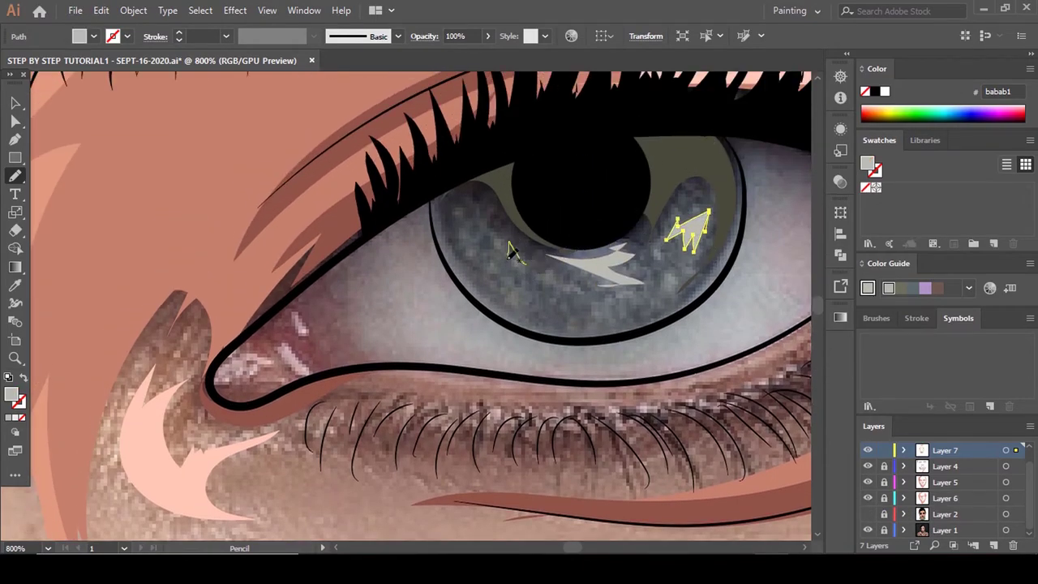
left_click_drag(548, 258, 548, 260)
left_click_drag(477, 269, 454, 212)
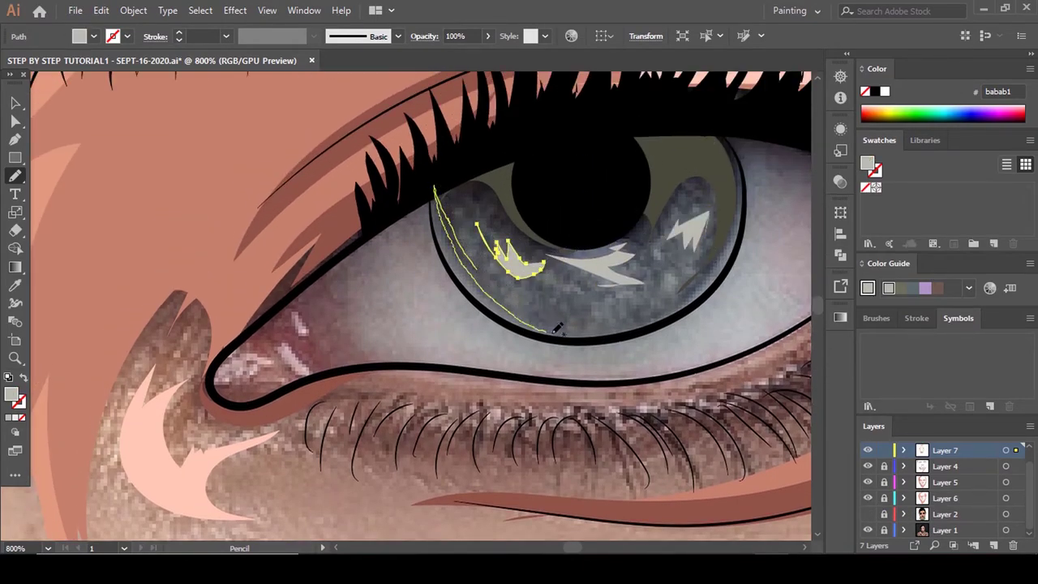
left_click_drag(554, 331, 557, 332)
key("ctrl+z")
Draw a thin highlight shape following the lower rim of the right-hand iris.
left_click_drag(436, 190, 508, 299)
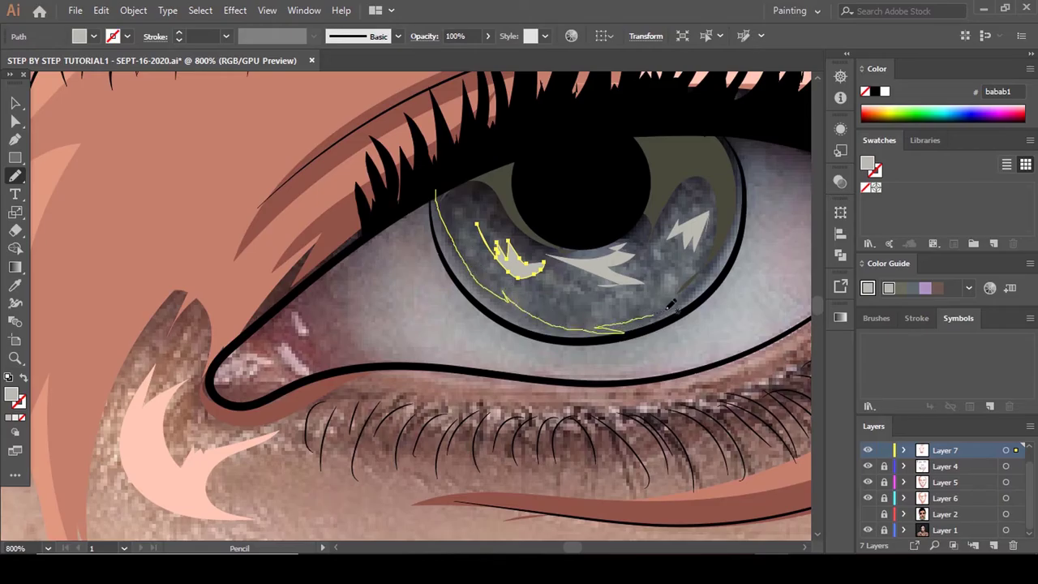
mouse_move(724, 287)
left_mouse_down()
mouse_move(648, 326)
mouse_move(579, 337)
left_mouse_up()
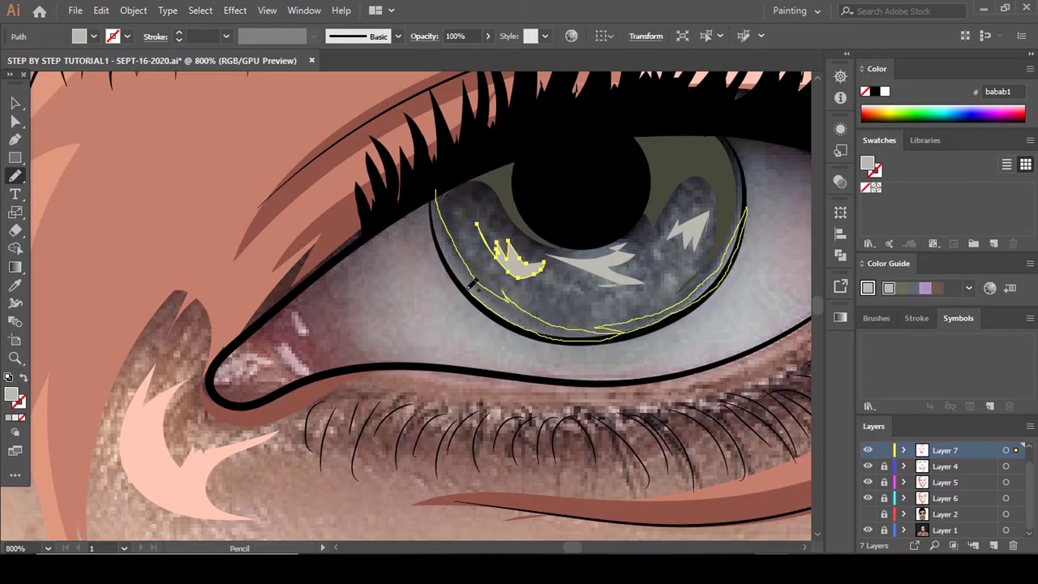
left_click_drag(435, 183, 435, 190)
Adjust the Pencil tool's fidelity in its tool options for work on the left-hand eye.
scroll(672, 260, "up", 3)
scroll(673, 260, "down", 3)
scroll(440, 218, "left", 8)
scroll(392, 312, "up", 2)
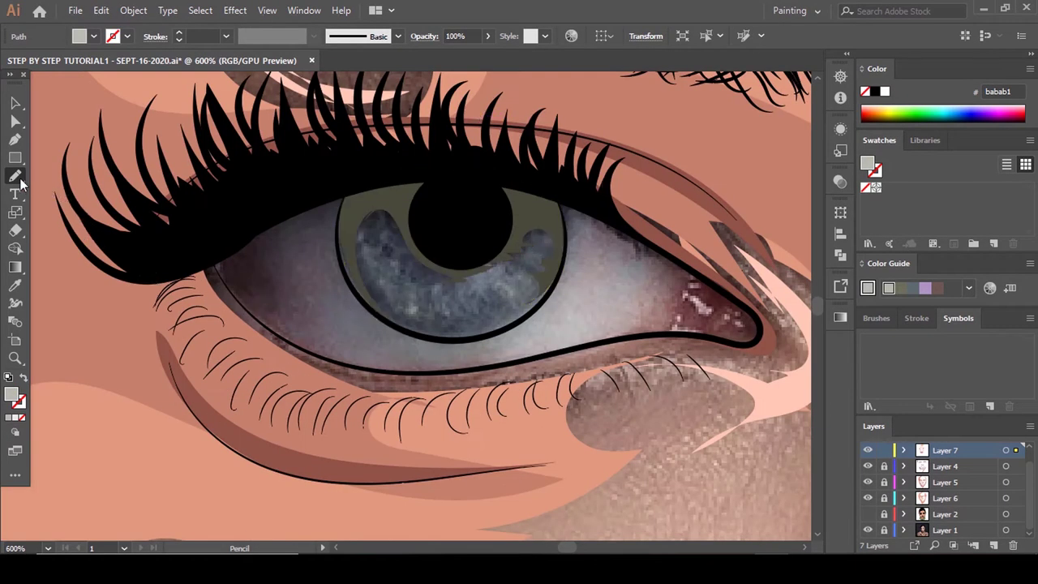
double_click(18, 179)
left_click_drag(519, 184, 565, 195)
left_click(531, 396)
Draw jagged babab1 highlights below the pupil and along the outer side of the left-hand iris, and deselect them.
scroll(465, 318, "up", 1)
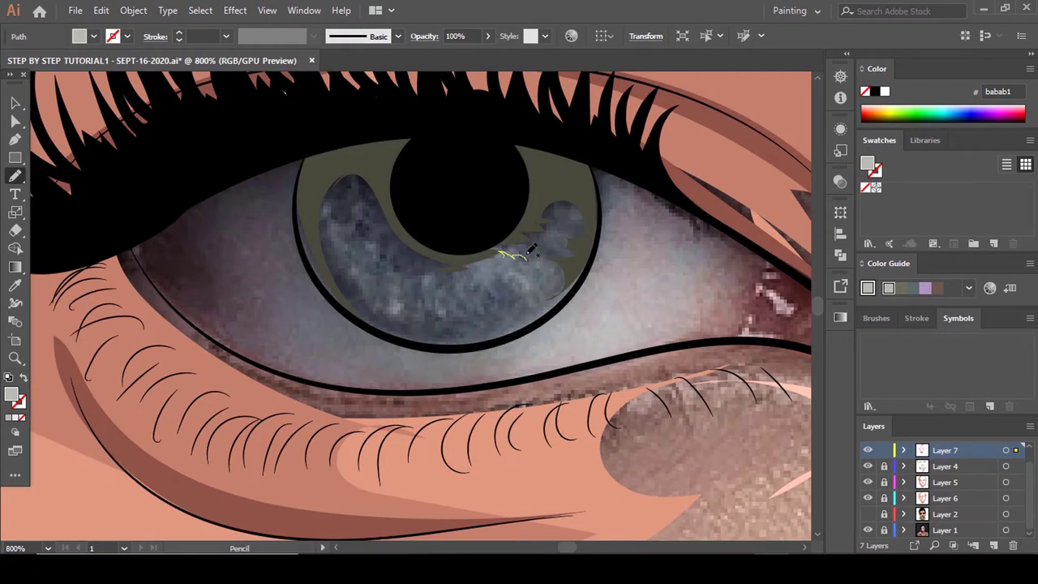
left_click_drag(581, 295, 527, 316)
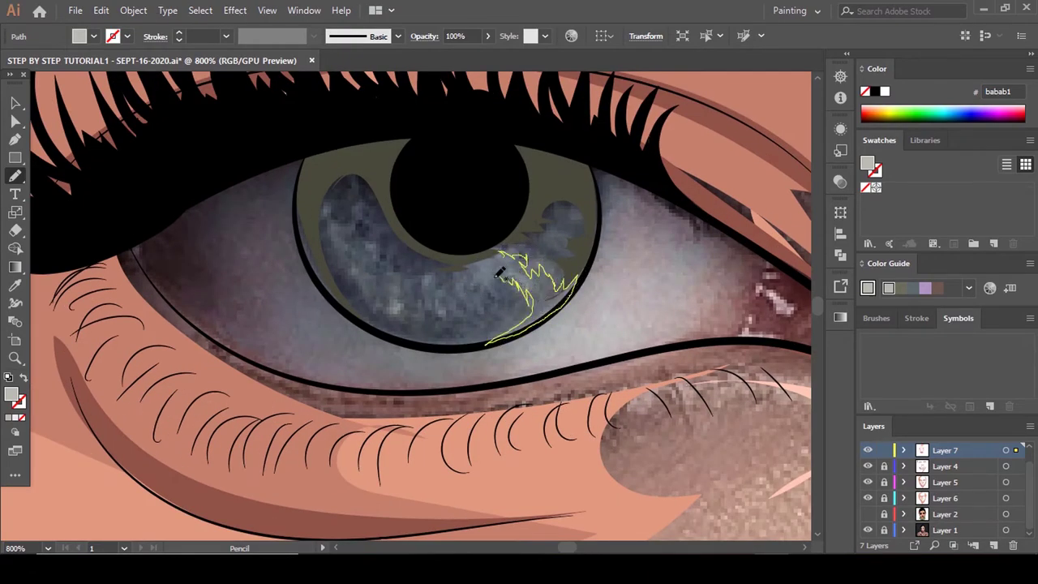
left_click_drag(511, 251, 504, 253)
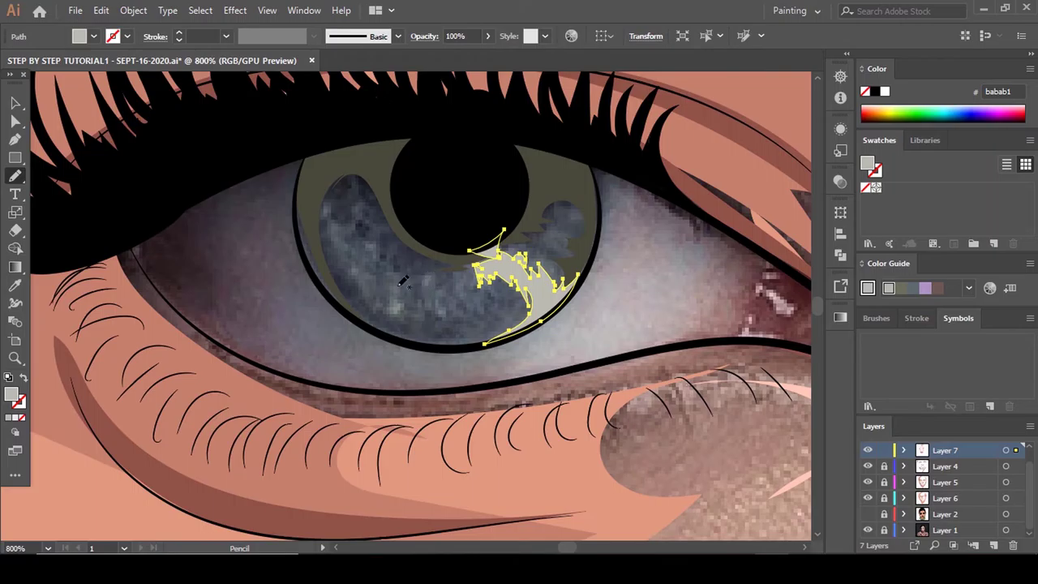
mouse_move(349, 241)
left_mouse_down()
mouse_move(374, 288)
mouse_move(397, 301)
left_mouse_up()
key("a")
left_click(469, 319)
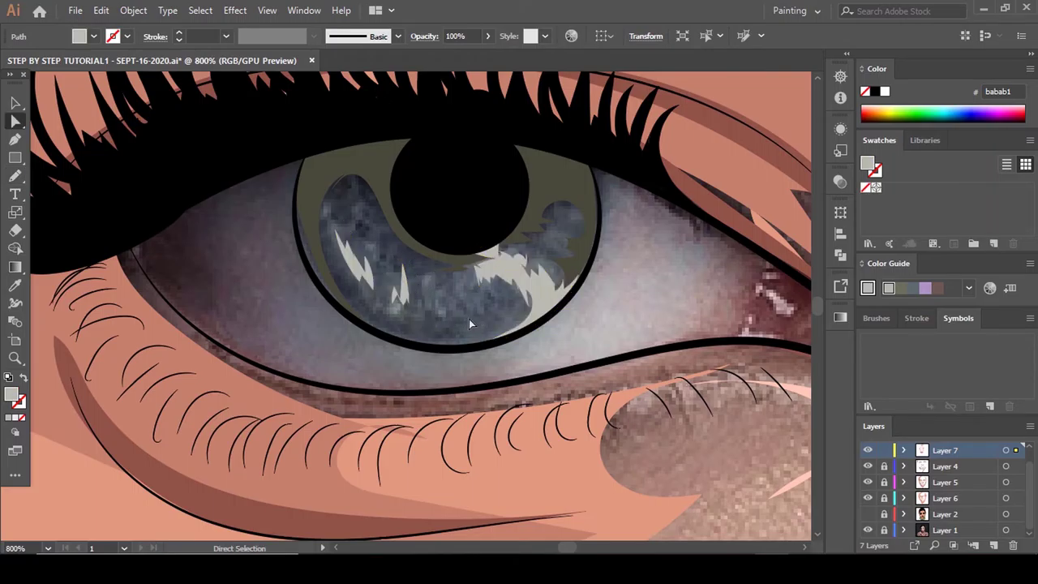
Show Layer 2 and hide the reference photo on Layer 1 to review the whole illustration.
scroll(469, 319, "down", 3)
left_click(868, 514)
left_click(867, 529)
scroll(466, 330, "down", 5)
scroll(574, 366, "up", 1)
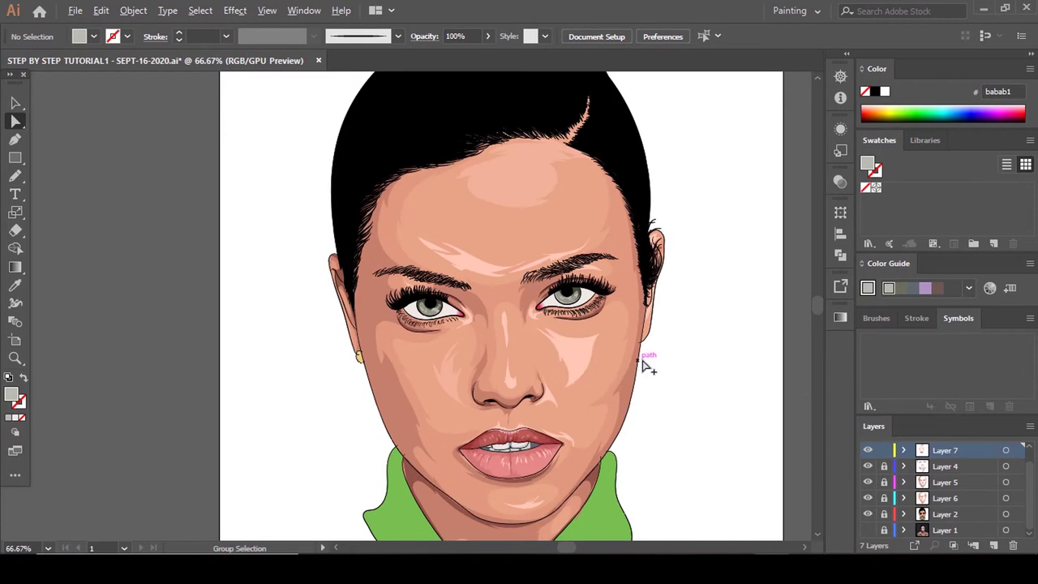
scroll(464, 256, "down", 2)
scroll(537, 311, "up", 2)
scroll(542, 313, "down", 3)
scroll(581, 320, "up", 2)
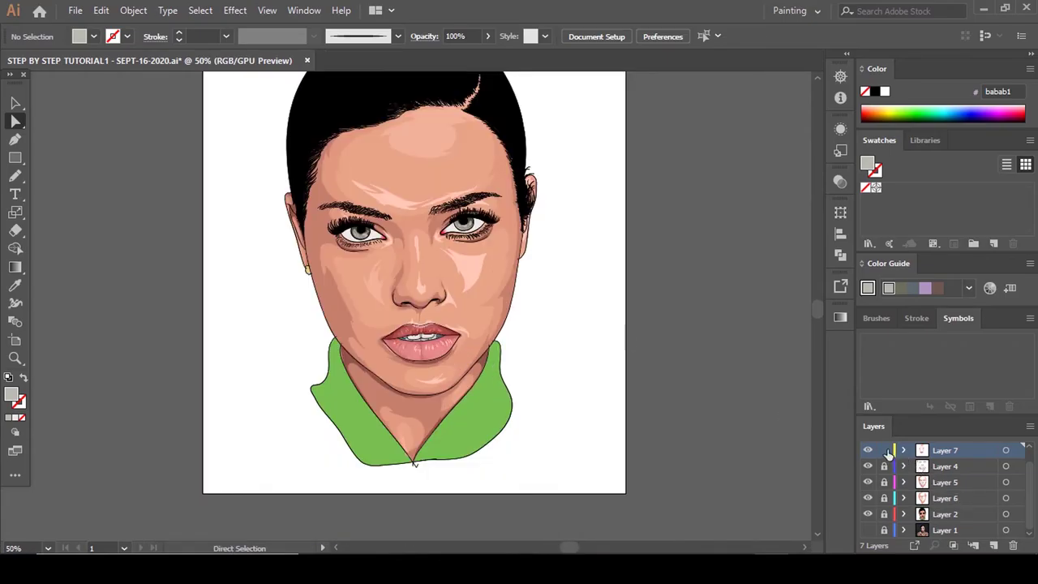
Draw a shadow shape over the outer eye white of the left-hand eye, under the upper lashes, and fill it with 5c5f66.
scroll(361, 231, "up", 3)
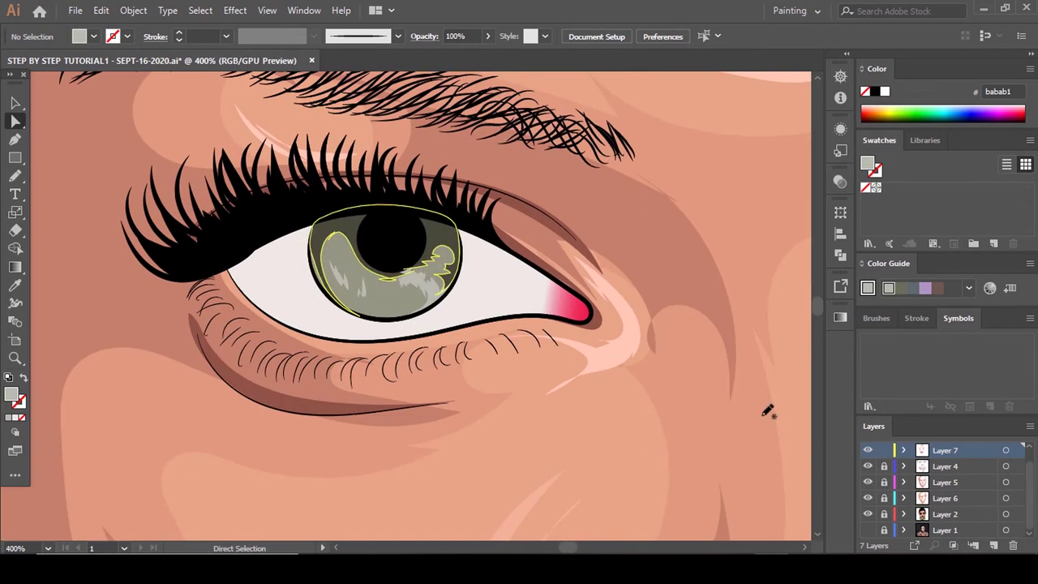
key("n")
scroll(315, 268, "up", 1)
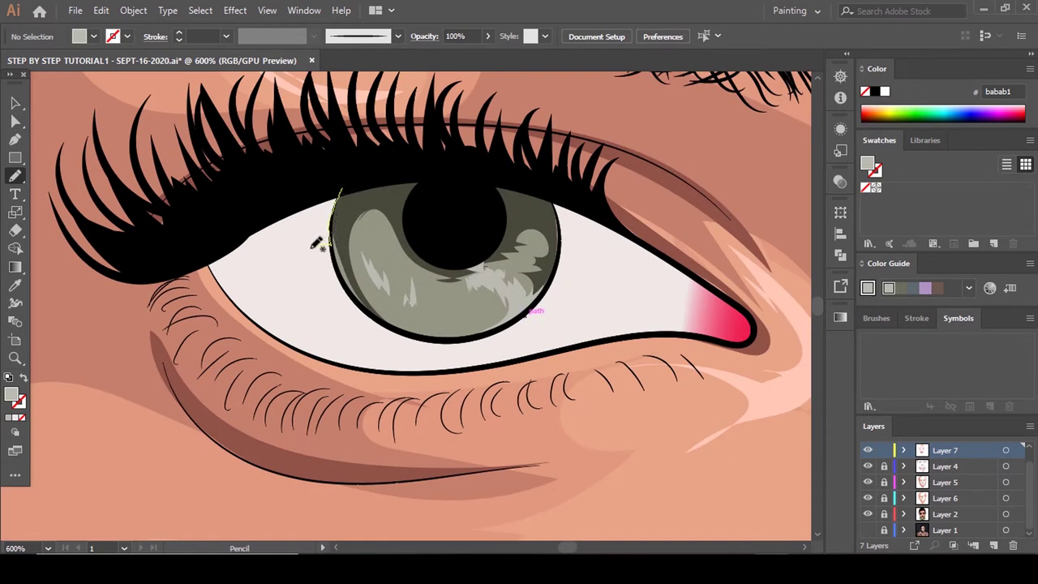
mouse_move(226, 280)
left_mouse_down()
mouse_move(298, 195)
mouse_move(339, 192)
left_mouse_up()
scroll(334, 219, "down", 2)
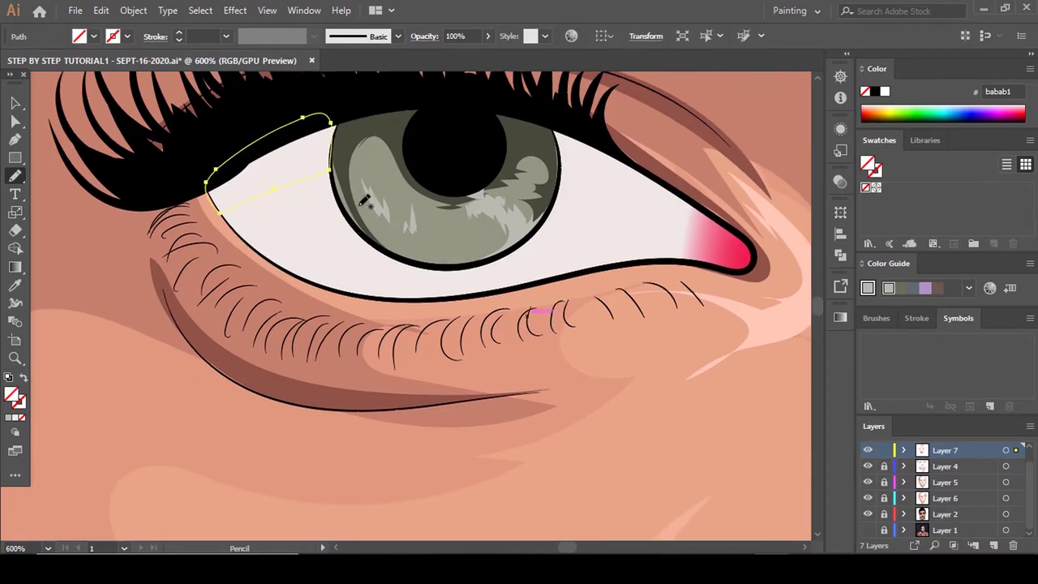
double_click(17, 396)
left_click_drag(697, 228, 699, 209)
left_click(510, 259)
left_click(848, 148)
Draw a 5c5f66 shadow along the upper edge of the left-hand eye's white, between the iris and the inner corner, and deselect it.
scroll(505, 297, "up", 1)
scroll(454, 179, "up", 3)
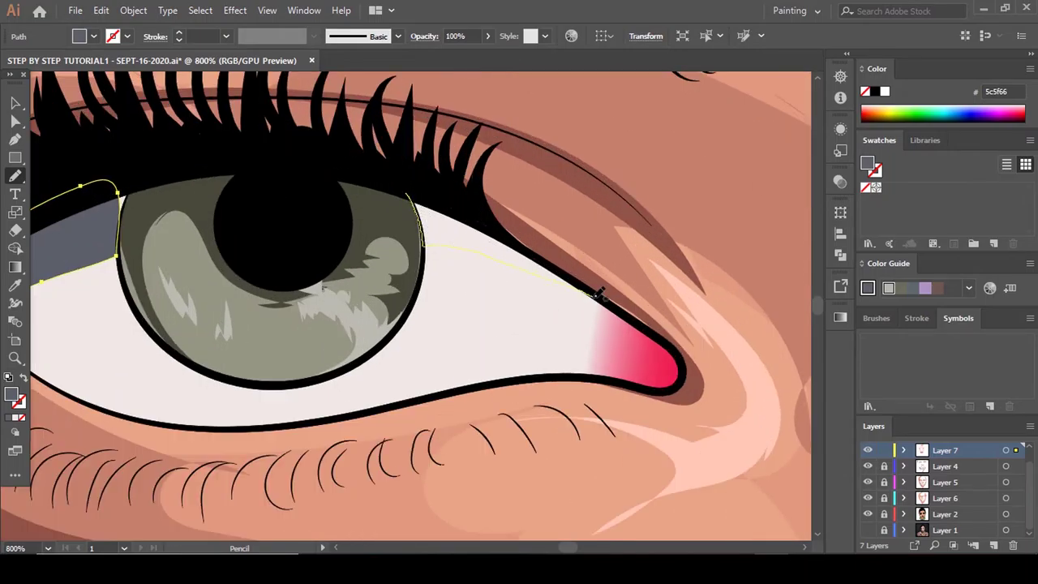
mouse_move(477, 219)
left_mouse_down()
mouse_move(408, 195)
mouse_move(402, 178)
left_mouse_up()
left_click(517, 303, "ctrl")
Adjust anchor points of the eye-white shadow in the left-hand eye with Direct Selection and deselect it.
key("a")
scroll(413, 270, "down", 4)
scroll(341, 258, "up", 5)
left_click(364, 237)
left_click_drag(411, 218, 397, 219)
left_click_drag(390, 281, 391, 276)
left_click(335, 307)
scroll(343, 306, "down", 9)
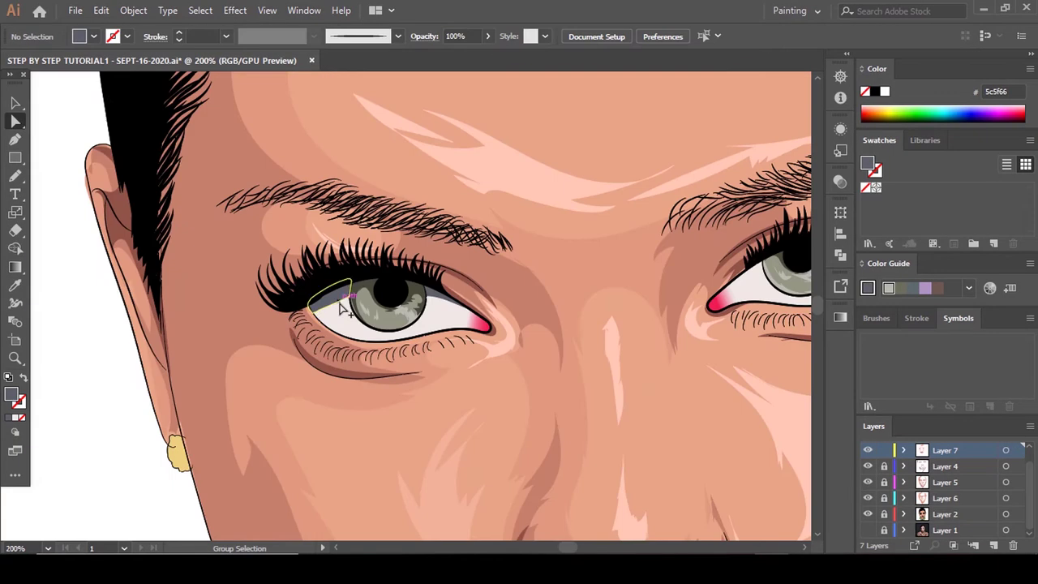
Draw a 5c5f66 shadow over the outer eye white of the right-hand eye, under the upper lashes.
scroll(475, 312, "up", 8)
key("n")
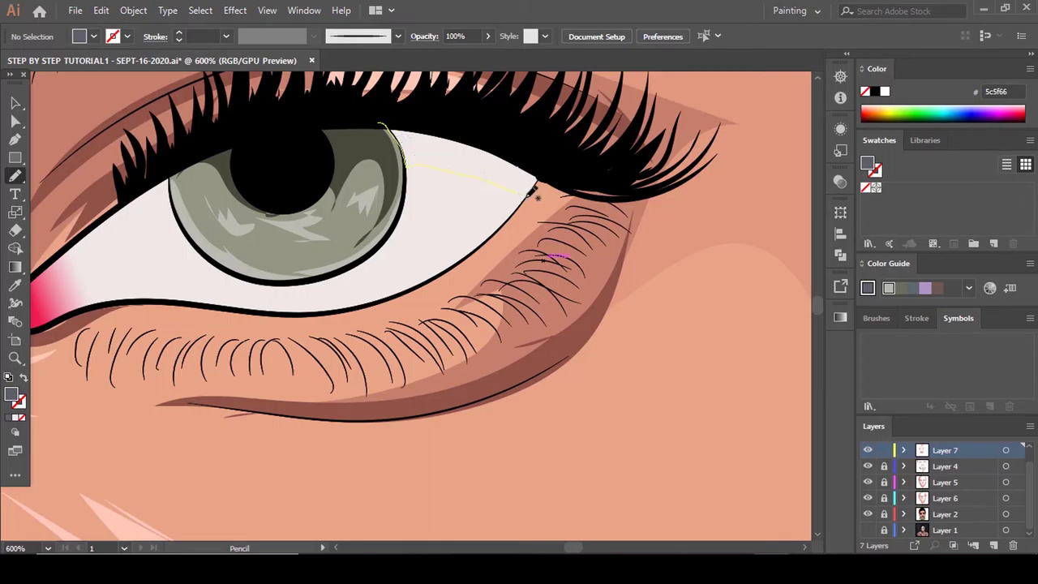
left_click_drag(574, 163, 358, 121)
scroll(519, 166, "up", 2)
key("comma")
scroll(550, 181, "down", 3)
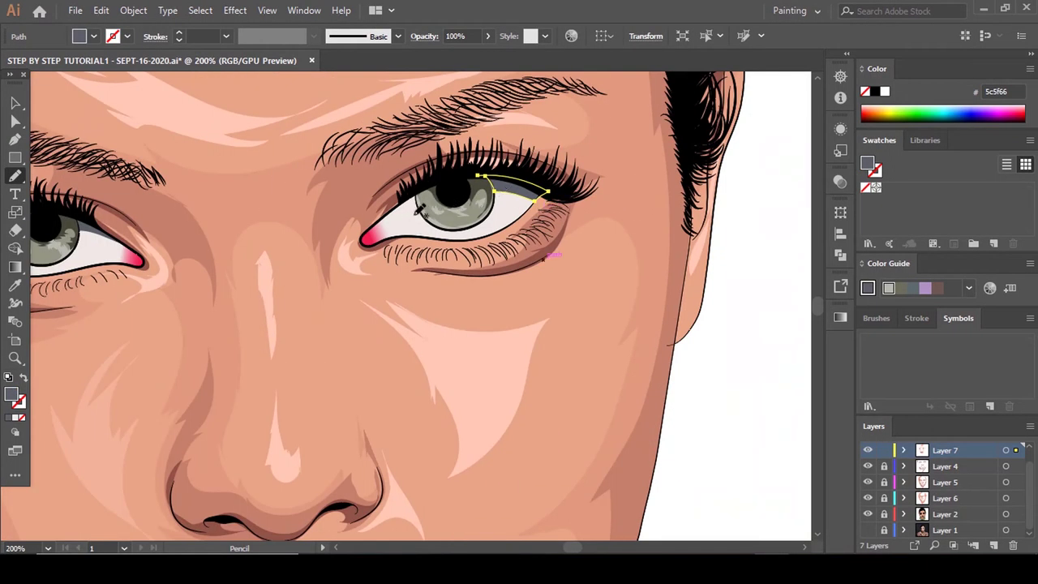
Draw a 5c5f66 shadow along the upper edge of the right-hand eye's inner white and deselect it.
scroll(420, 210, "up", 5)
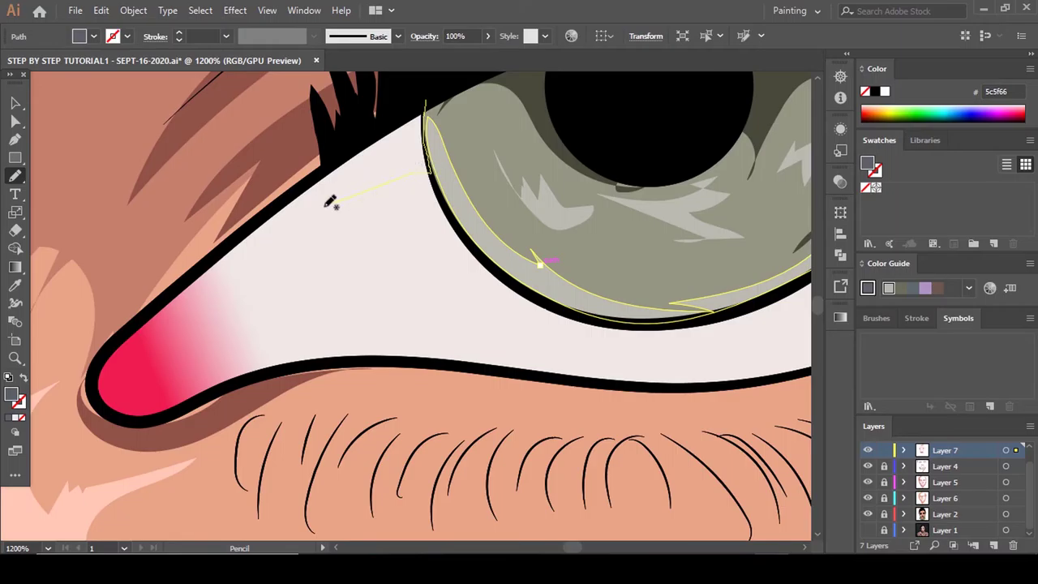
mouse_move(275, 207)
left_mouse_down()
mouse_move(438, 99)
mouse_move(426, 101)
left_mouse_up()
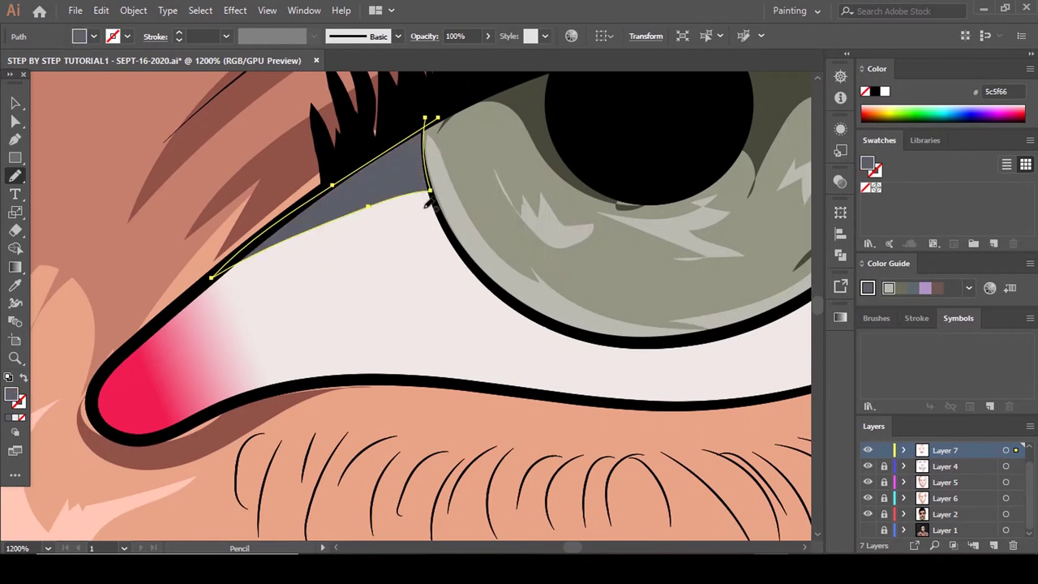
key("a")
left_click(444, 266)
scroll(454, 256, "down", 5)
scroll(561, 268, "down", 4)
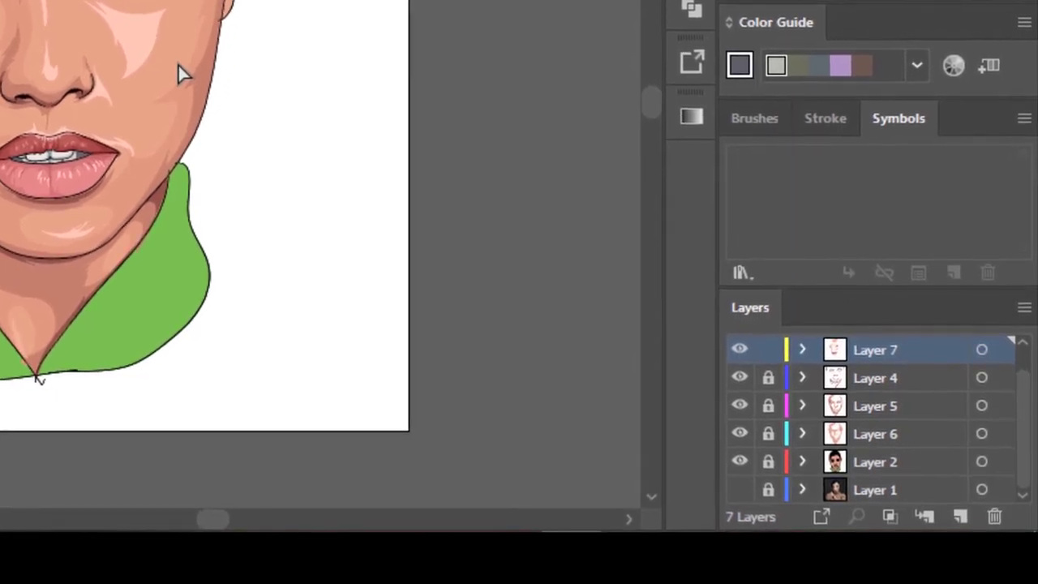
Lock Layer 7 and create a new layer above the copy of Layer 2.
scroll(93, 23, "up", 1)
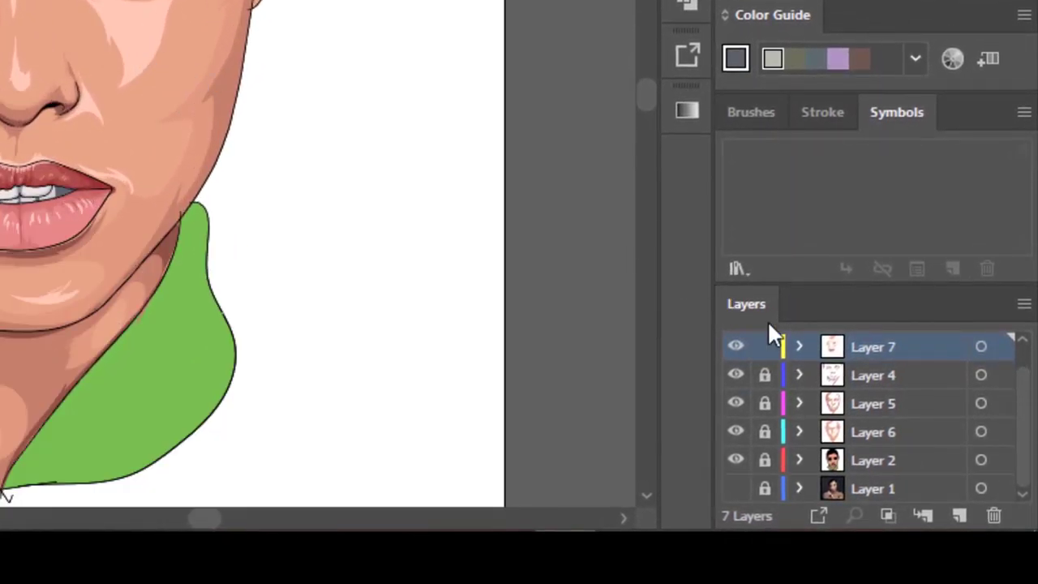
left_click(765, 348)
scroll(868, 365, "up", 1)
left_click(892, 347)
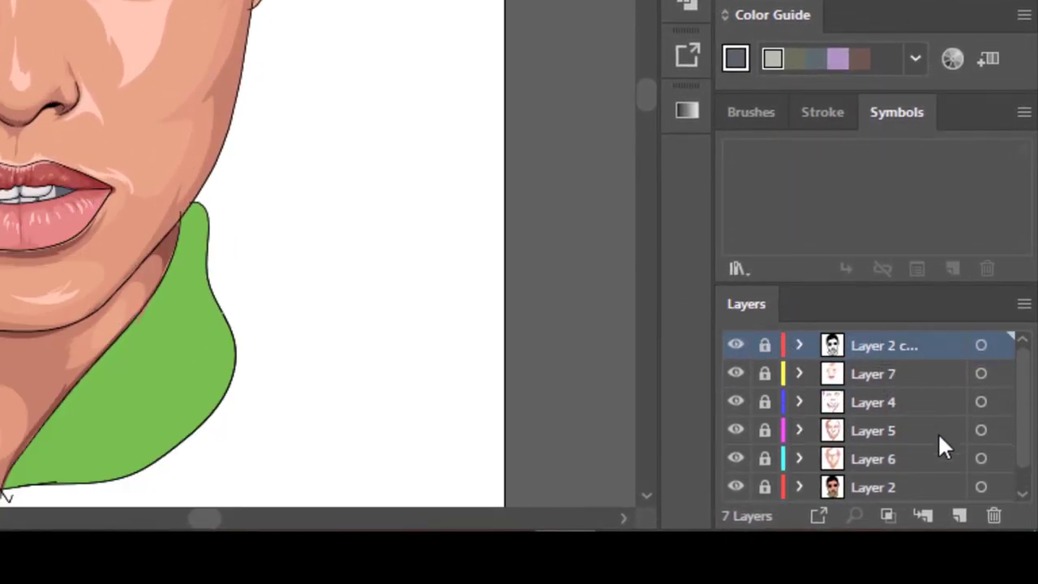
left_click(958, 516)
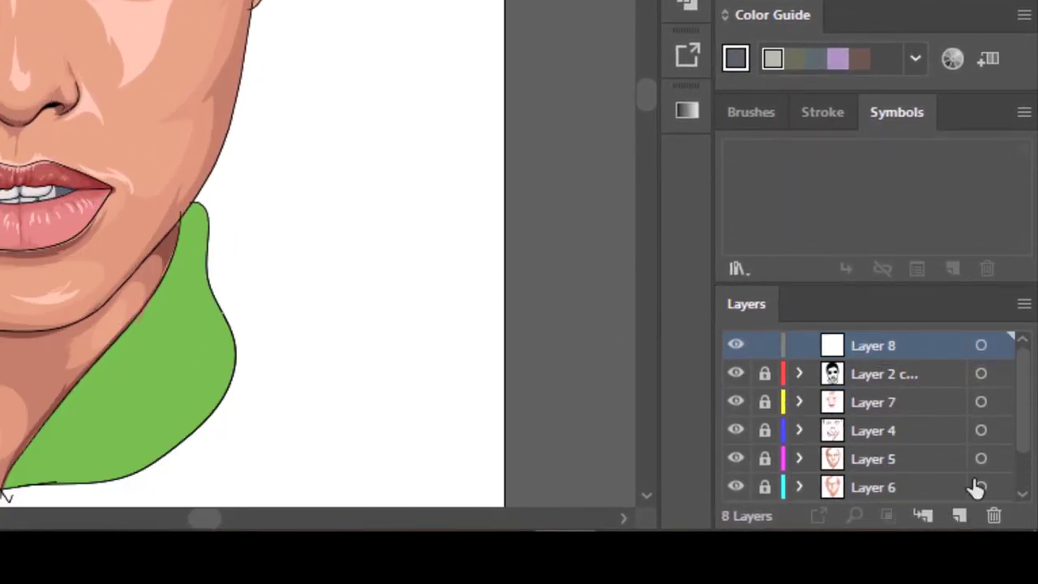
Hide all artwork layers below Layer 8 so that only the reference photo on Layer 1 shows.
left_click_drag(736, 406, 750, 496)
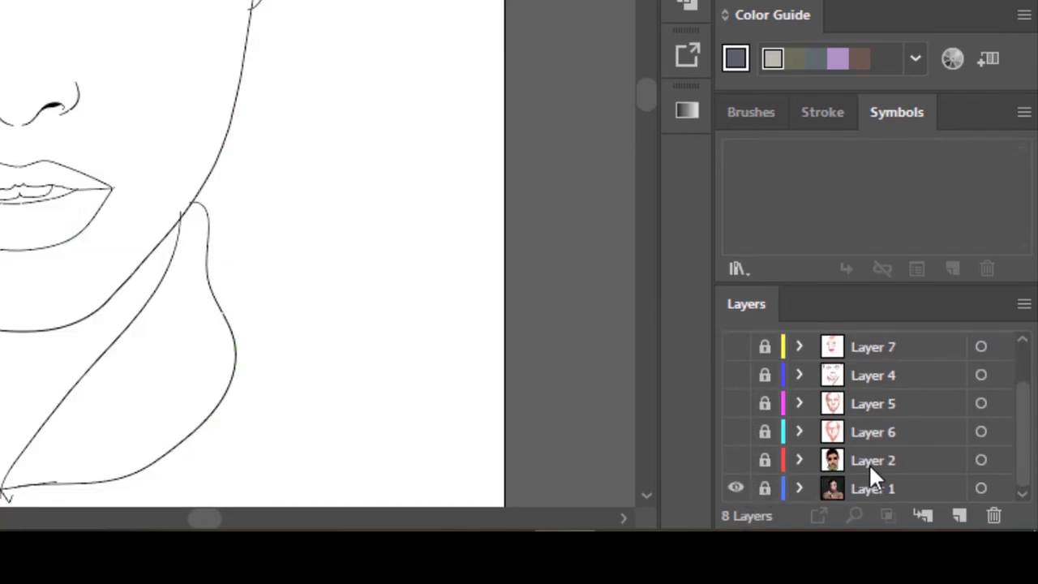
scroll(844, 462, "up", 2)
left_click(737, 376)
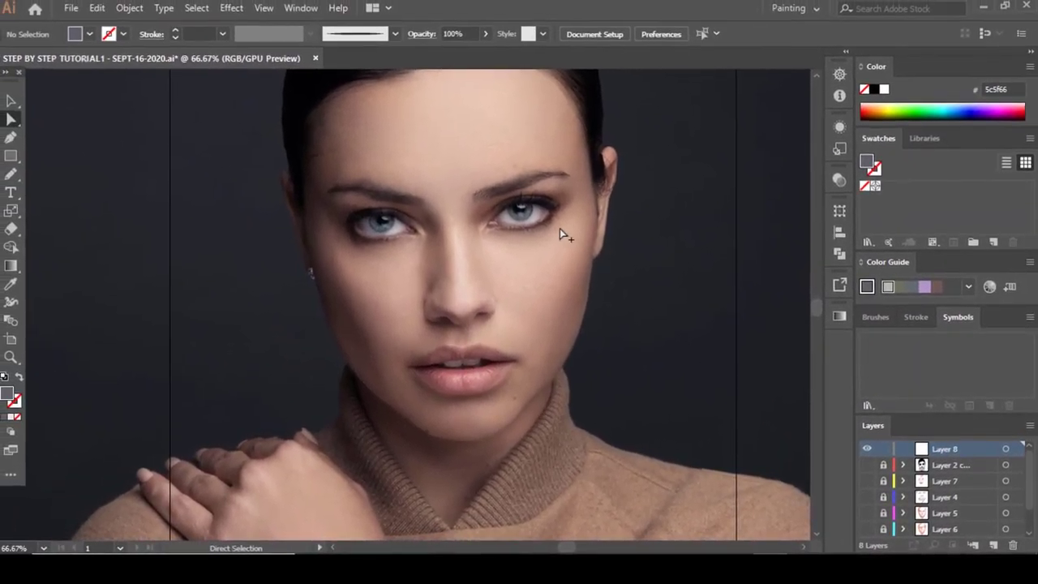
Trace the jagged light reflection over the pupil of the right-hand eye with the Pencil tool.
scroll(496, 209, "up", 8)
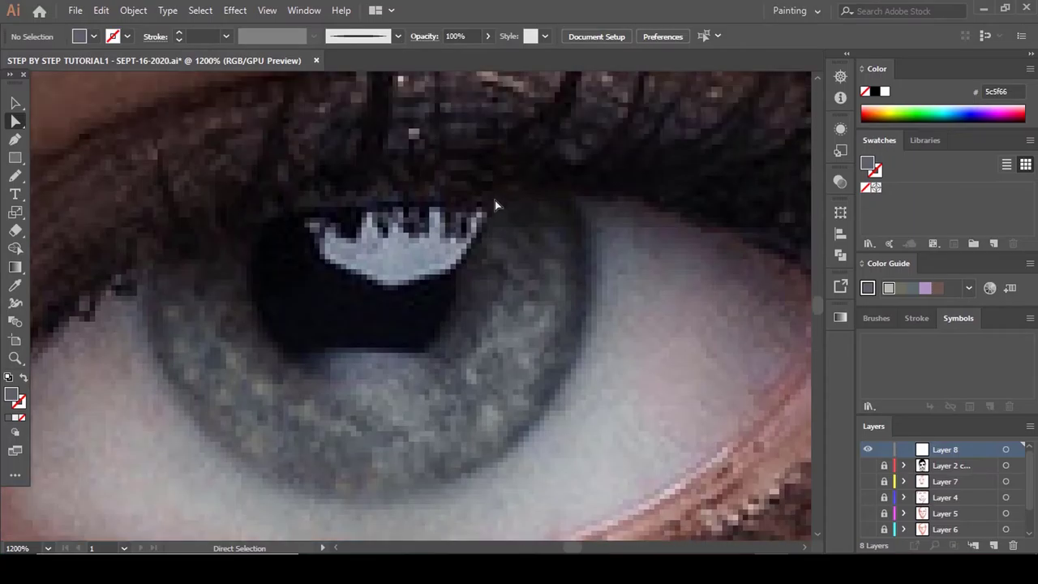
key("n")
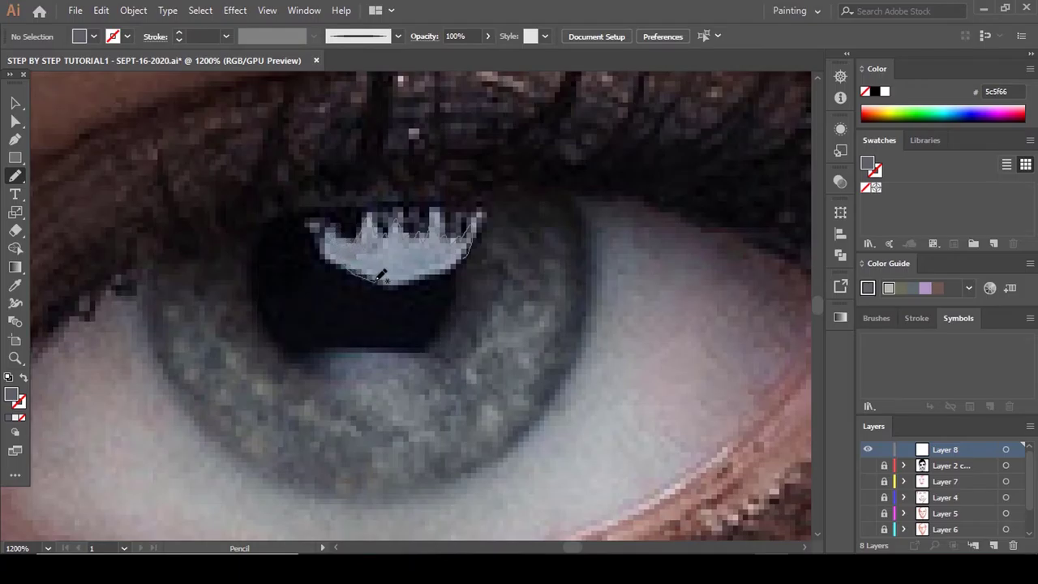
left_click_drag(460, 263, 466, 256)
scroll(382, 308, "up", 5)
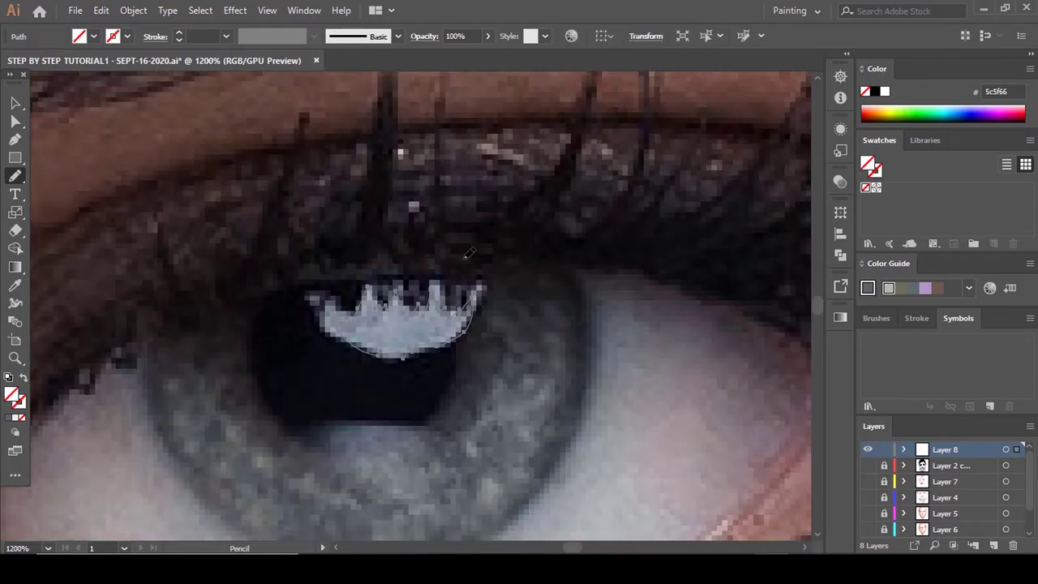
Fill the traced reflection in the right-hand eye with white, ffffff.
double_click(12, 395)
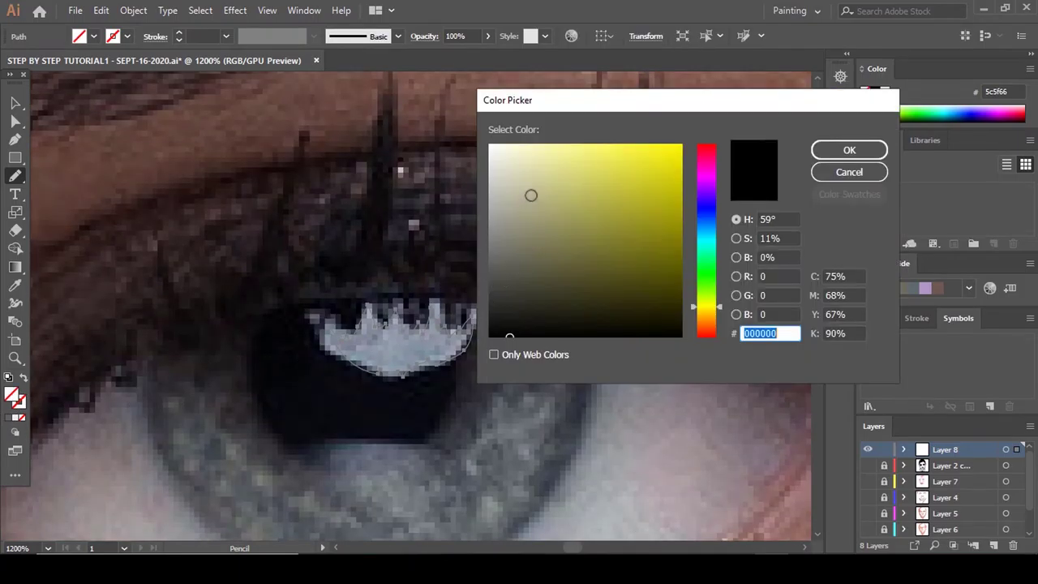
left_click_drag(531, 195, 435, 118)
type("ffffff")
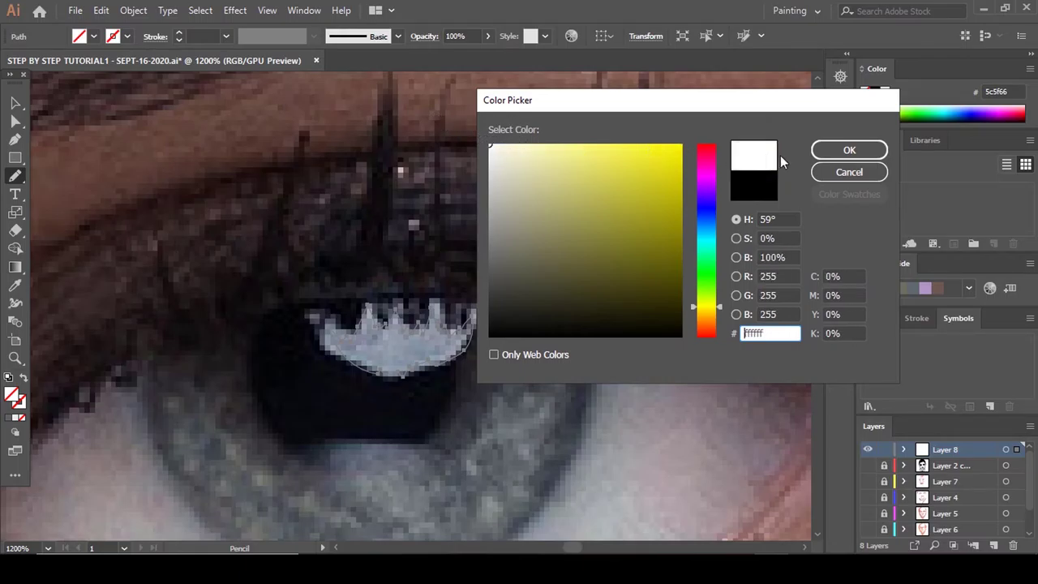
left_click(824, 151)
Trace the jagged light reflection over the left-hand eye's pupil as a white shape and deselect it.
scroll(640, 219, "down", 5)
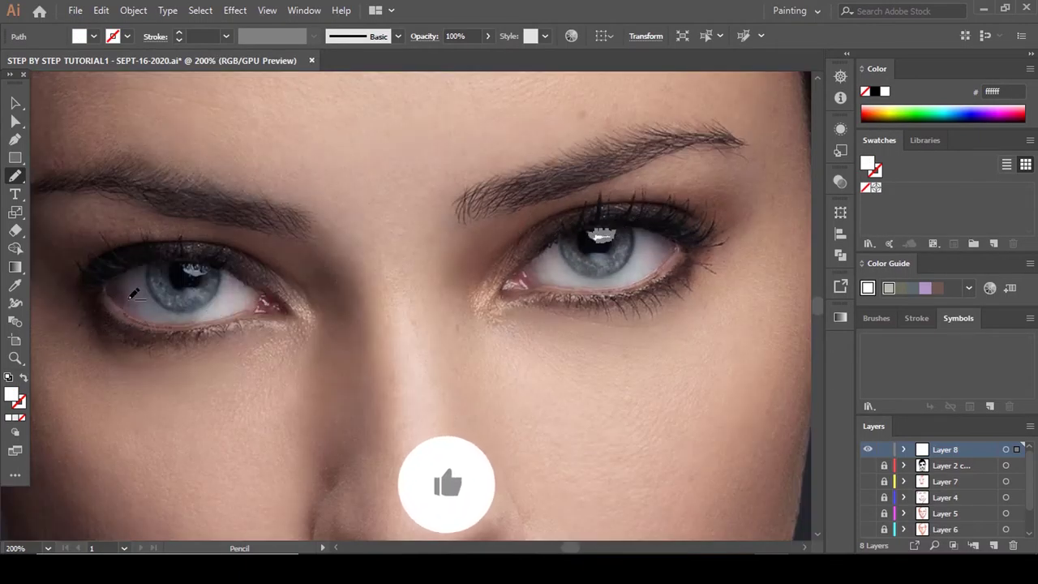
scroll(182, 284, "up", 5)
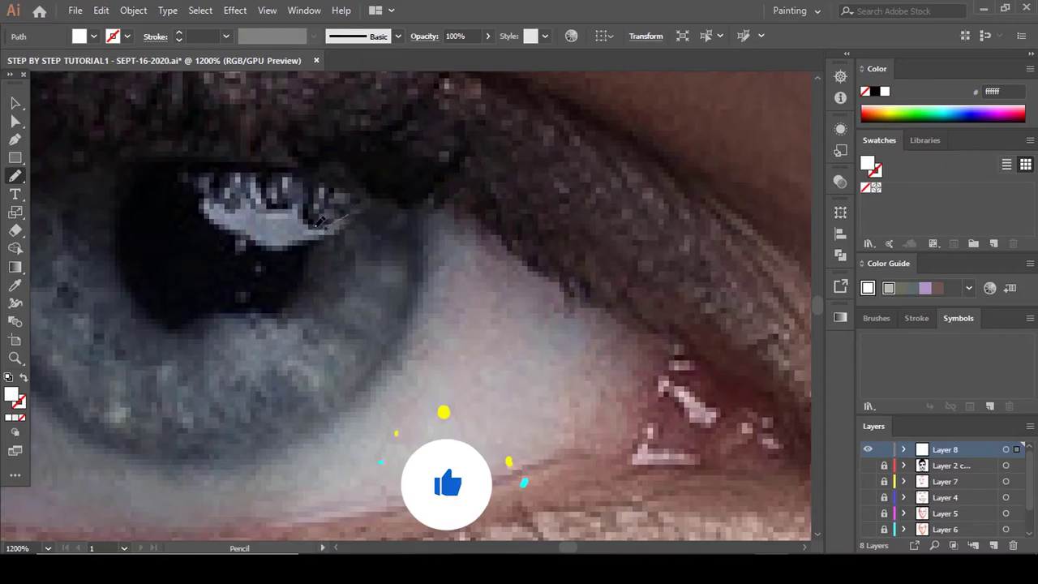
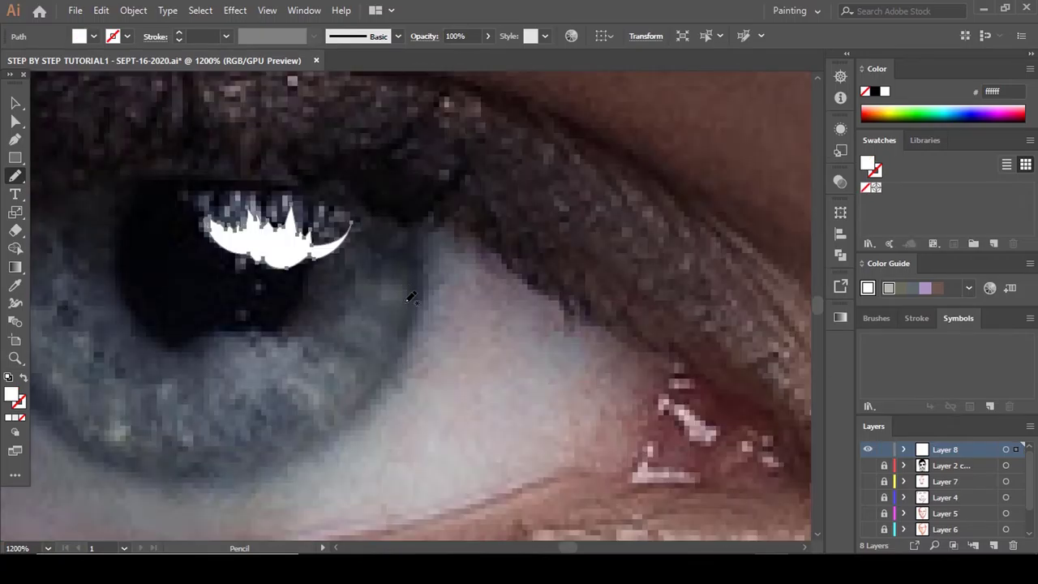
key("a")
left_click(599, 385)
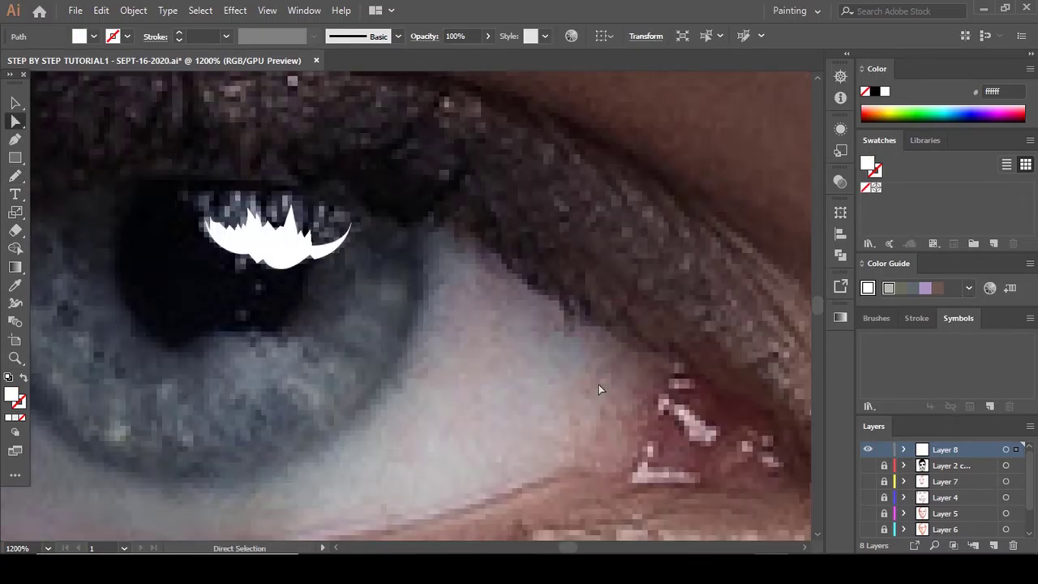
Show the Layer 2 copy and Layers 7, 4, 5, 6 and 2 again, and hide the reference photo on Layer 1.
left_click(868, 466)
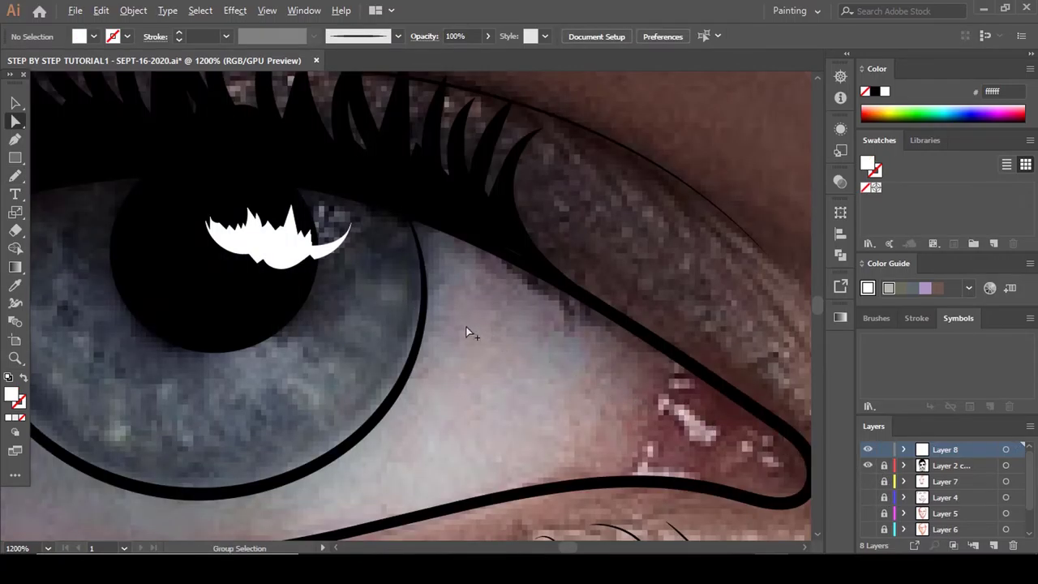
scroll(465, 326, "down", 4)
left_click_drag(870, 481, 873, 548)
left_click(868, 531)
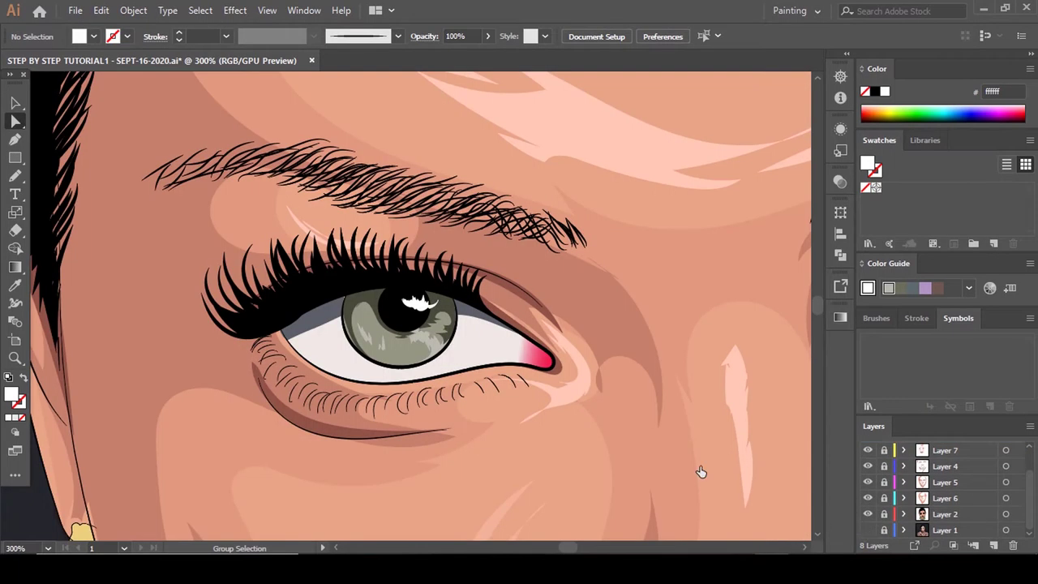
Narrow the white reflection in the right-hand eye and move it slightly towards the outer side of the pupil.
scroll(442, 274, "down", 5)
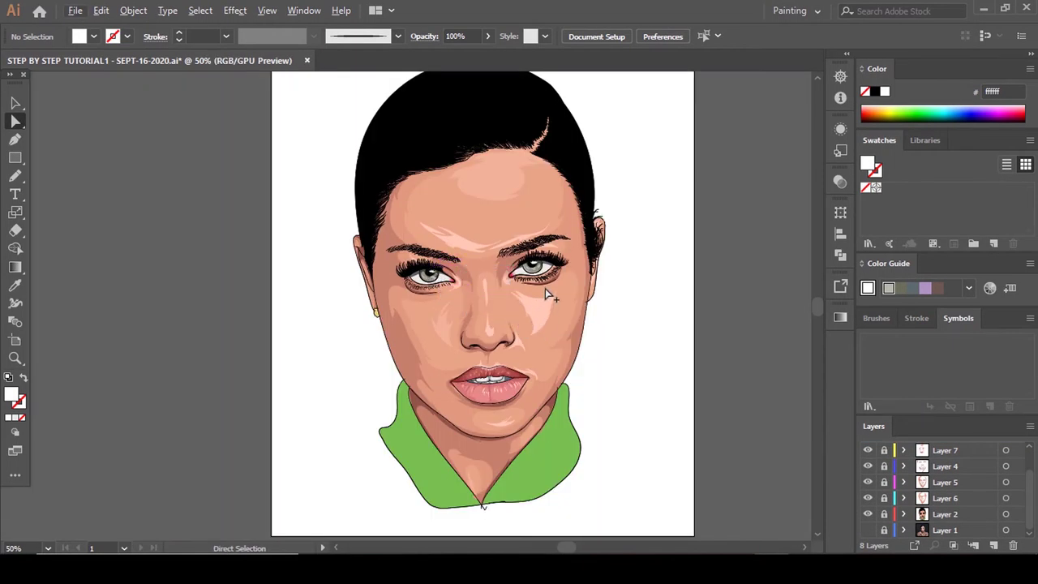
scroll(541, 324, "up", 2)
scroll(558, 251, "down", 3)
scroll(568, 253, "up", 8)
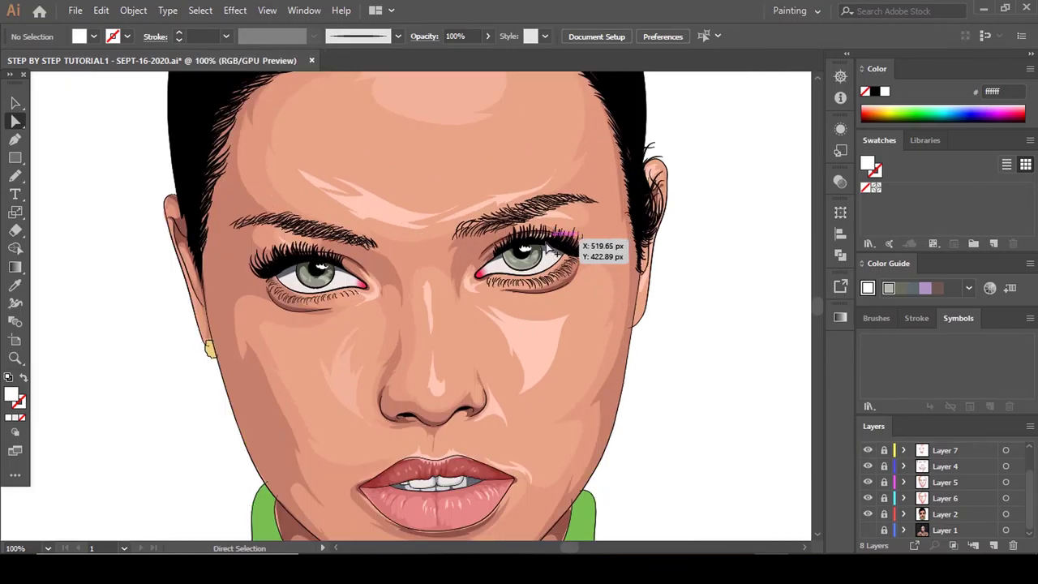
key("v")
left_click(442, 199)
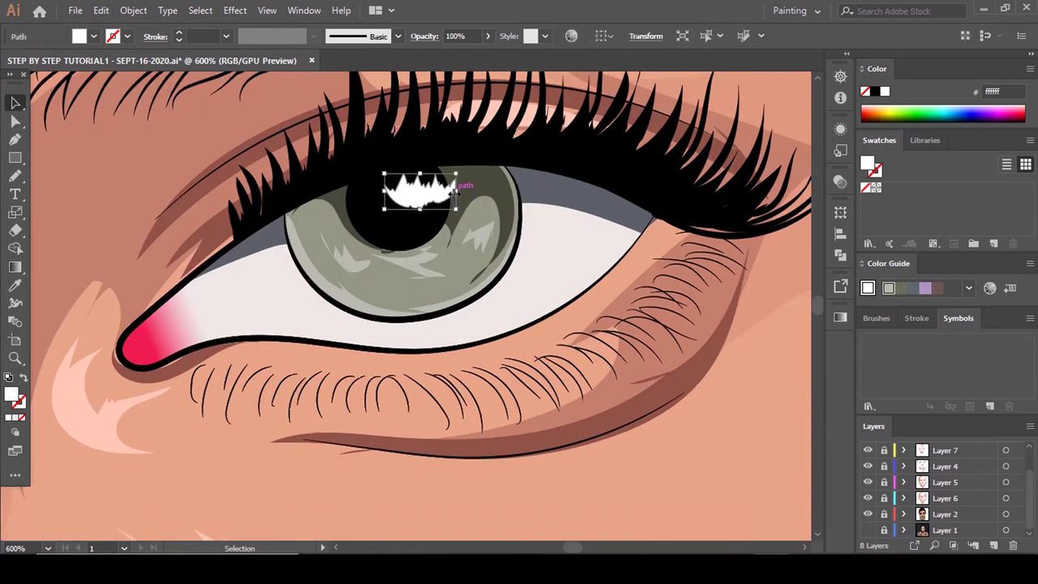
left_click_drag(456, 192, 444, 195)
left_click_drag(420, 202, 454, 203)
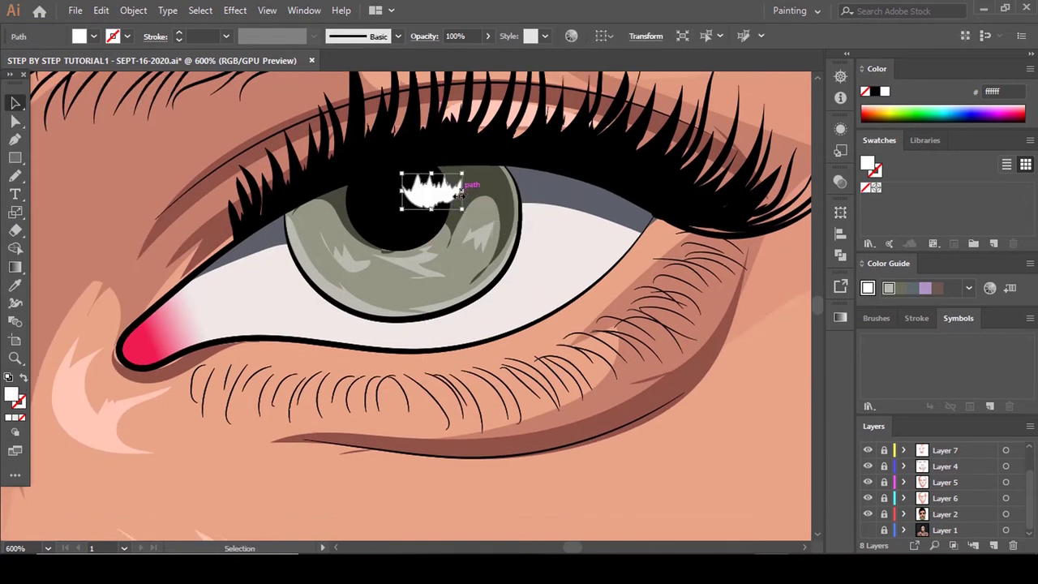
Narrow the white reflection in the left-hand eye, move it slightly towards the inner eye corner, and deselect it.
scroll(570, 248, "down", 6)
scroll(431, 249, "up", 7)
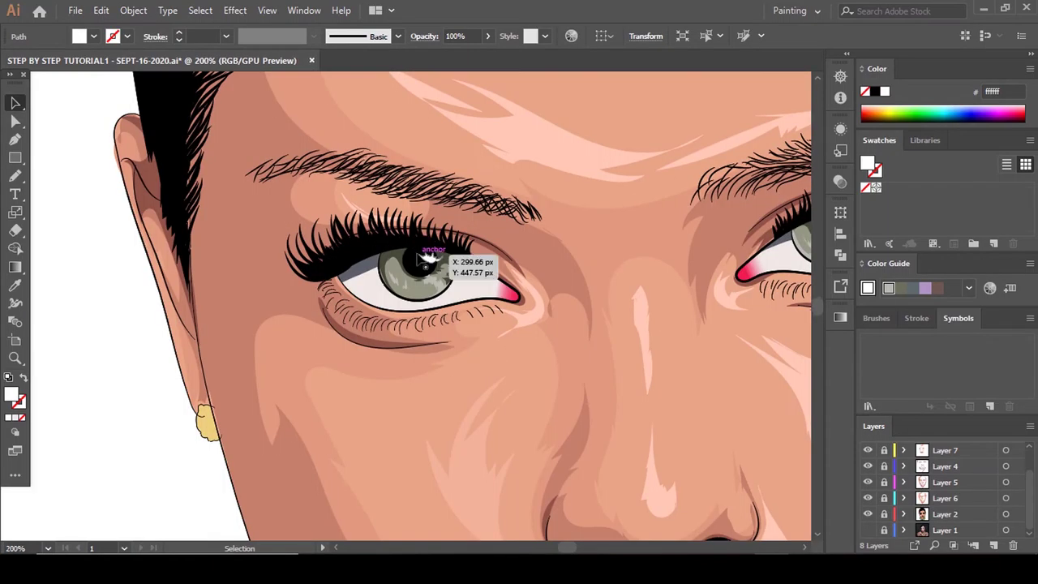
left_click(467, 279)
left_click_drag(520, 275, 497, 275)
left_click_drag(458, 277, 480, 279)
scroll(466, 292, "down", 4)
left_click(530, 341)
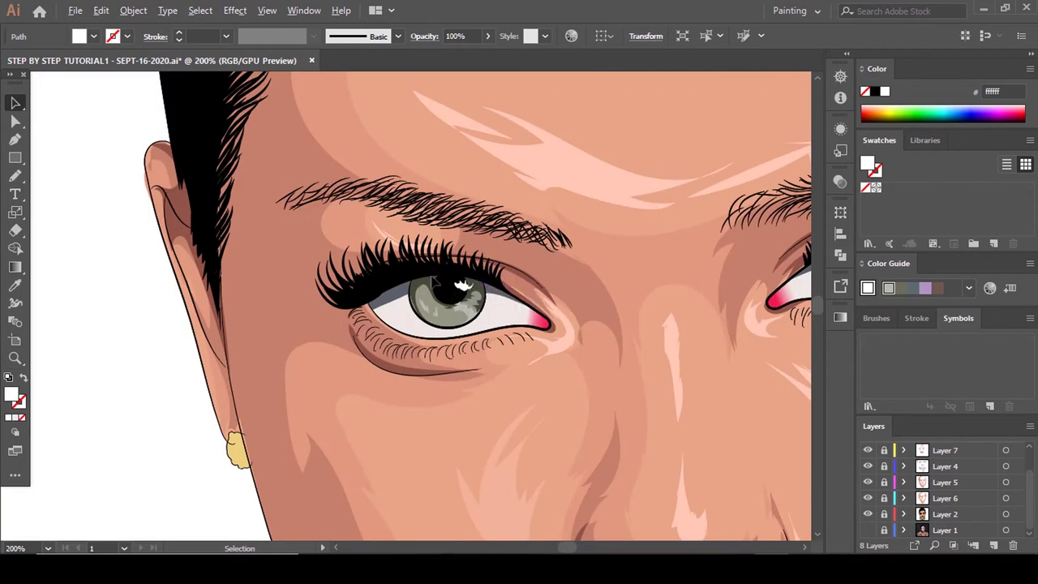
Reduce the height of the white reflection in the right-hand eye and move it slightly towards the outer edge of the pupil.
scroll(481, 311, "down", 4)
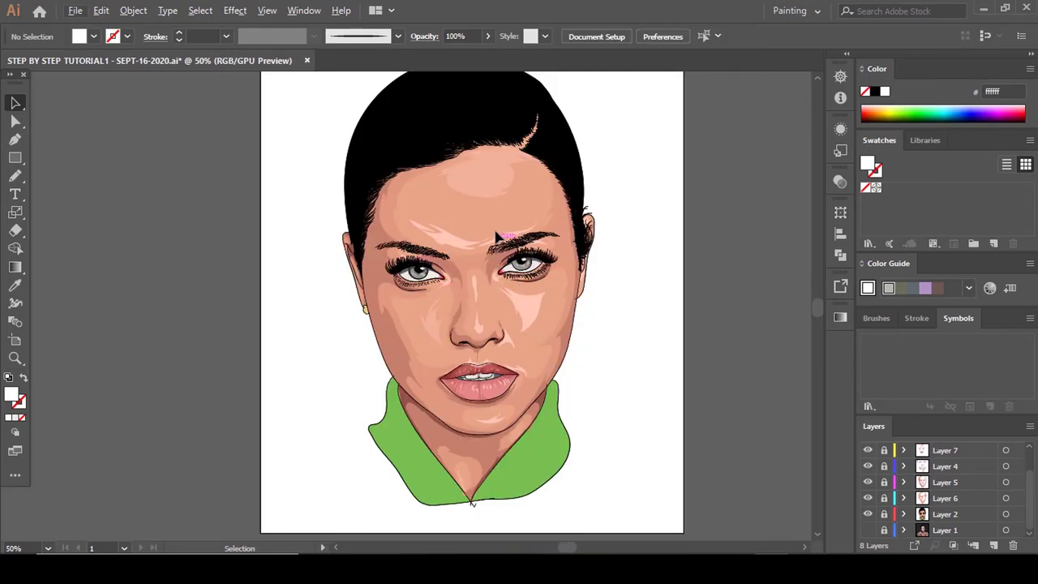
scroll(519, 268, "down", 2)
scroll(514, 268, "up", 3)
scroll(533, 241, "up", 2)
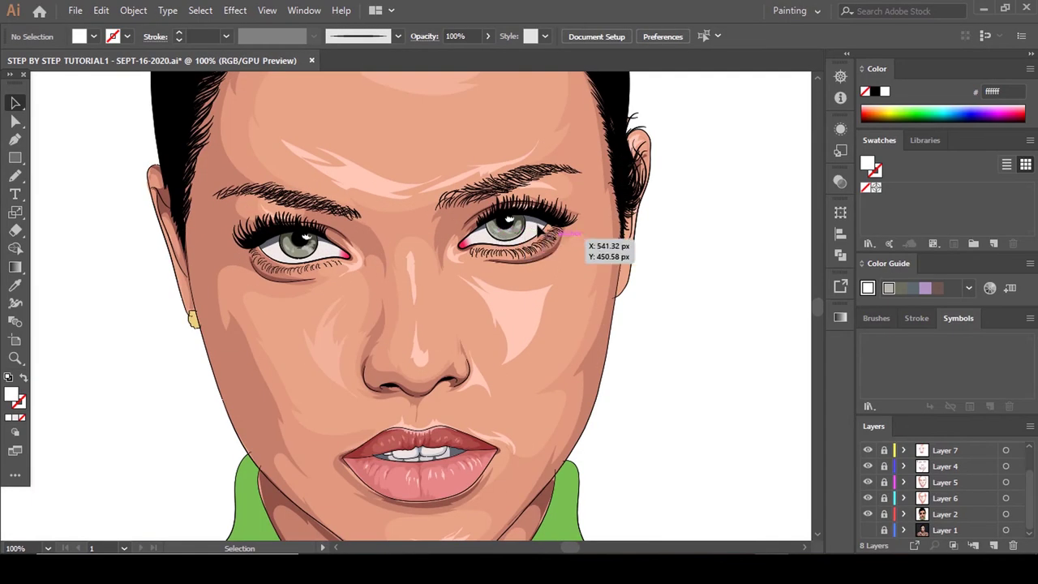
scroll(535, 231, "up", 5)
left_click(430, 129)
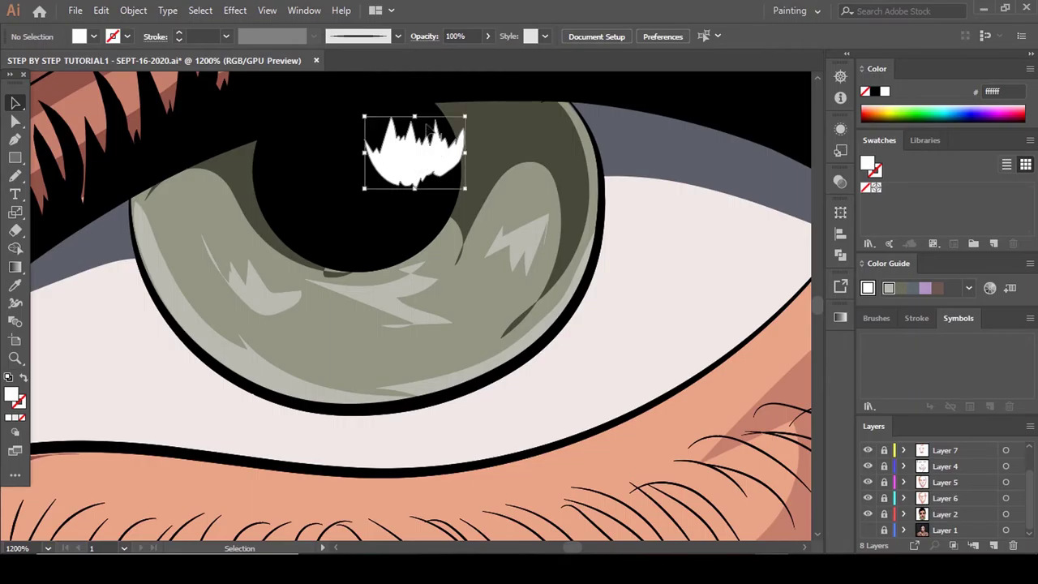
left_click_drag(415, 116, 415, 124)
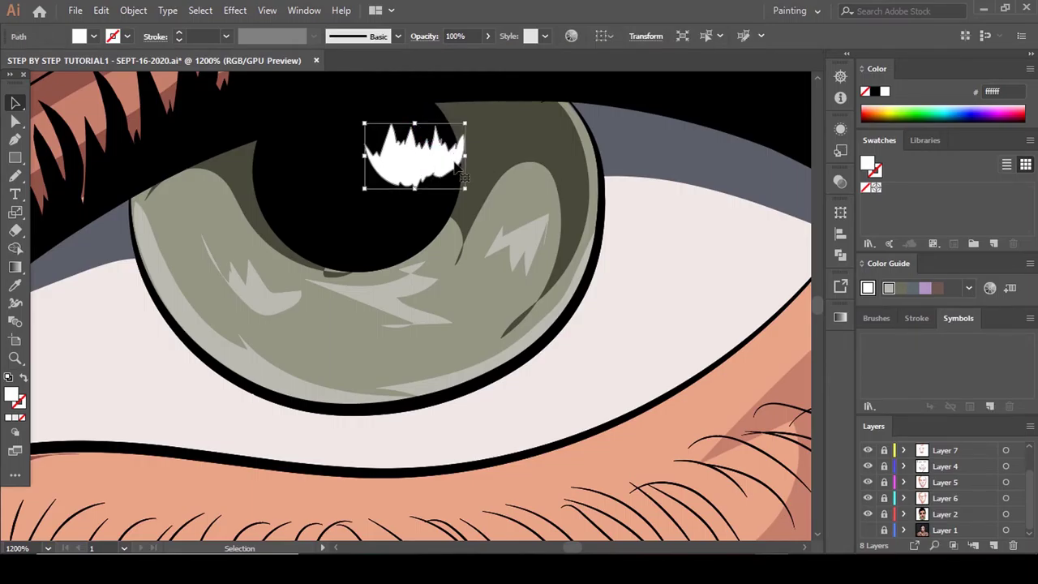
left_click_drag(443, 163, 468, 153)
scroll(507, 173, "down", 2)
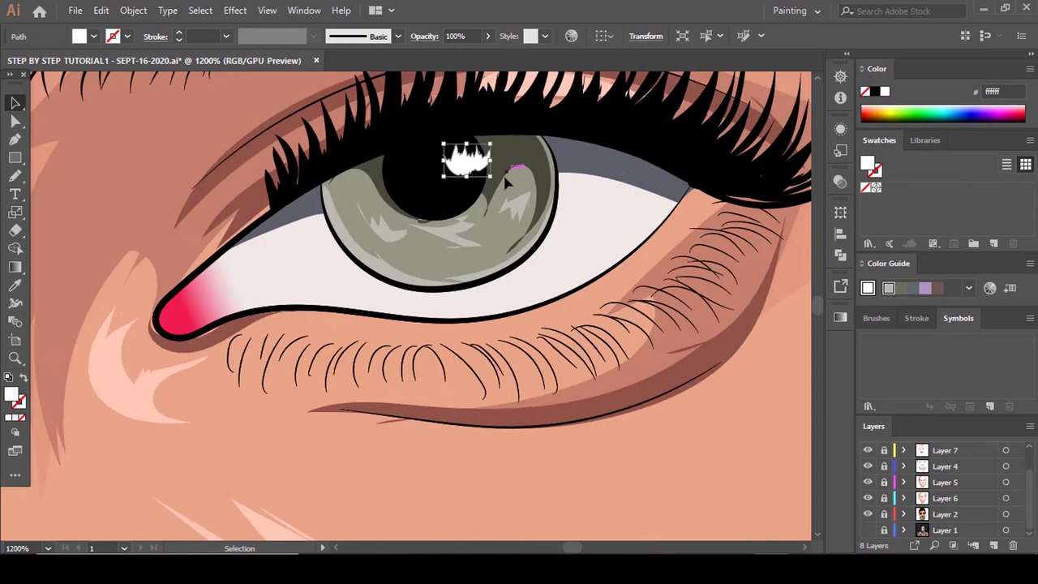
scroll(507, 185, "down", 5)
Narrow the white reflection in the left-hand eye and deselect it.
scroll(397, 247, "up", 4)
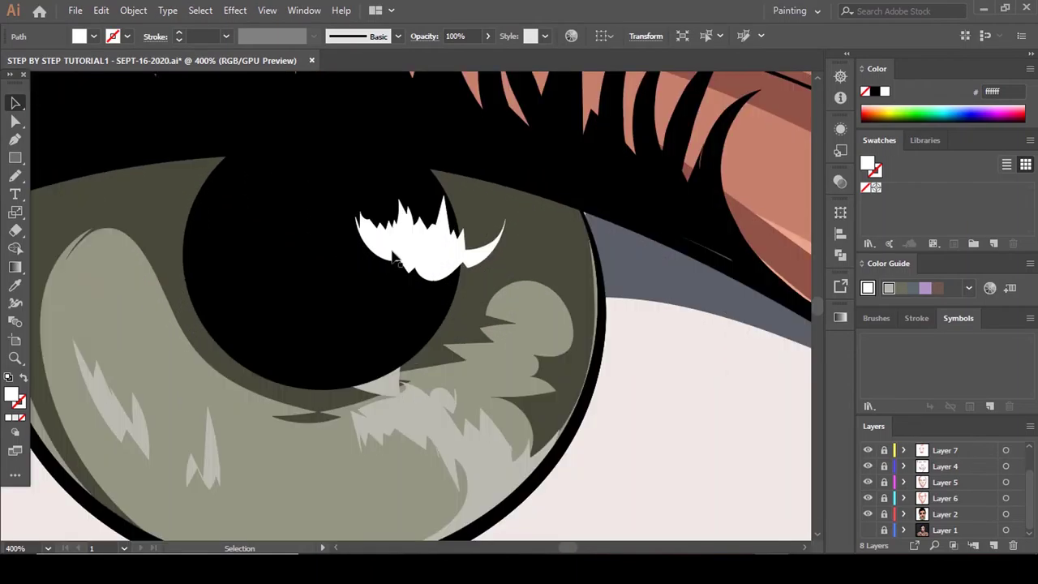
left_click(396, 257)
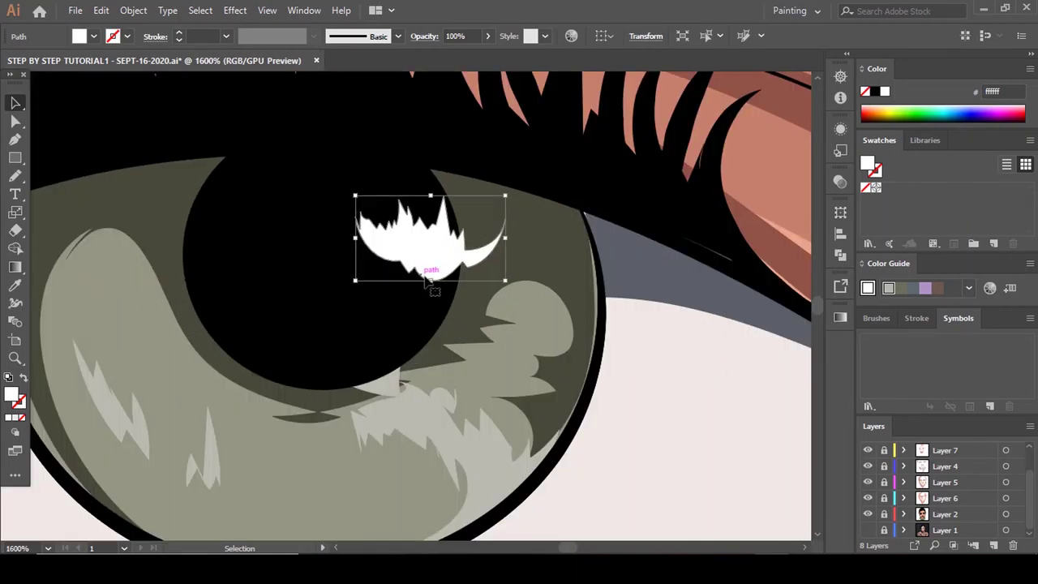
left_click_drag(507, 243, 490, 248)
left_click(504, 266)
scroll(459, 264, "down", 8)
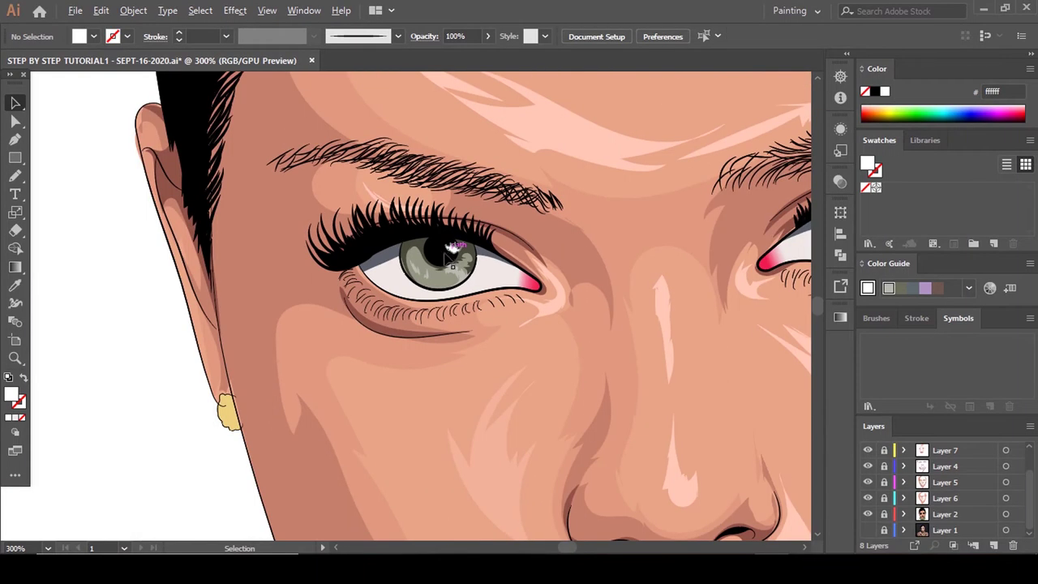
Create a new layer directly above Layer 2 for the collar shading.
scroll(549, 302, "up", 1)
scroll(536, 316, "down", 3)
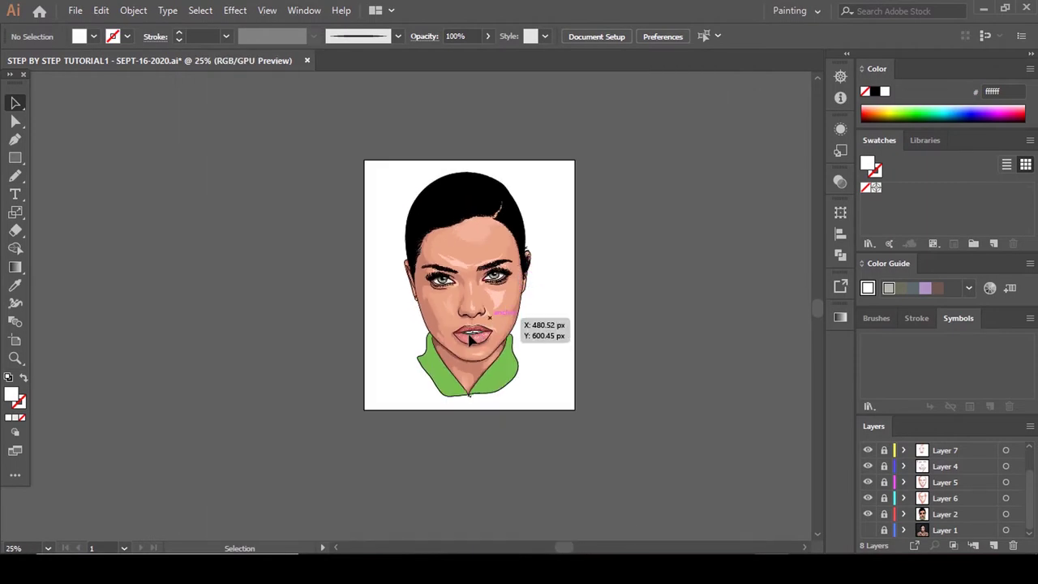
scroll(475, 333, "up", 2)
scroll(484, 333, "up", 2)
scroll(475, 278, "down", 1)
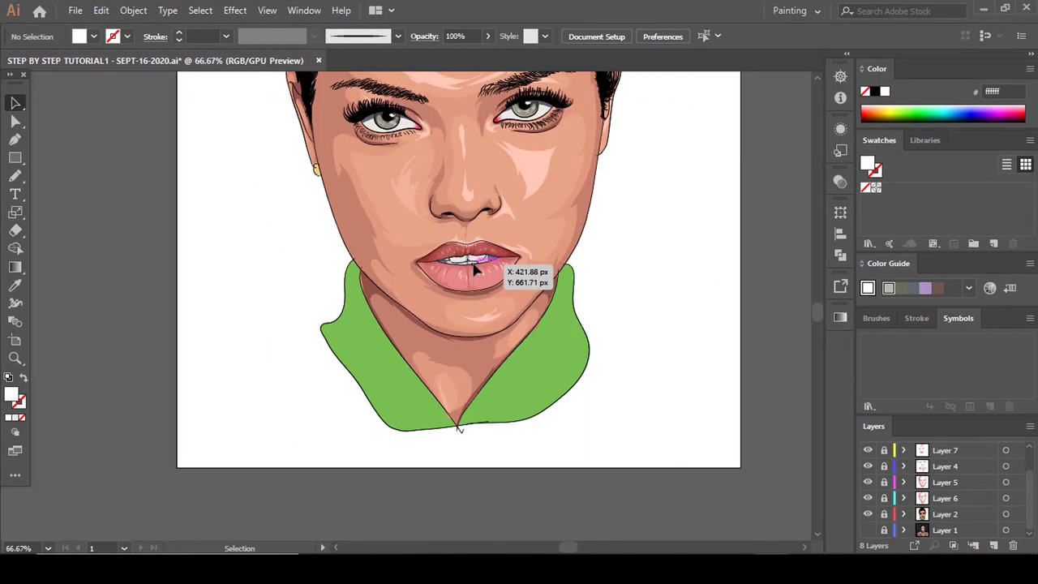
scroll(499, 259, "down", 1)
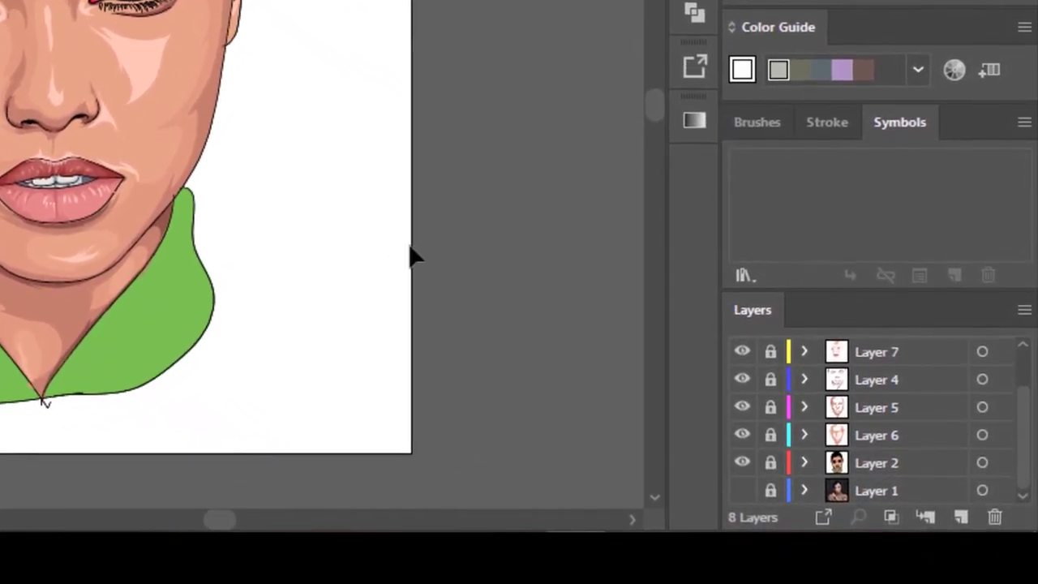
scroll(819, 422, "up", 2)
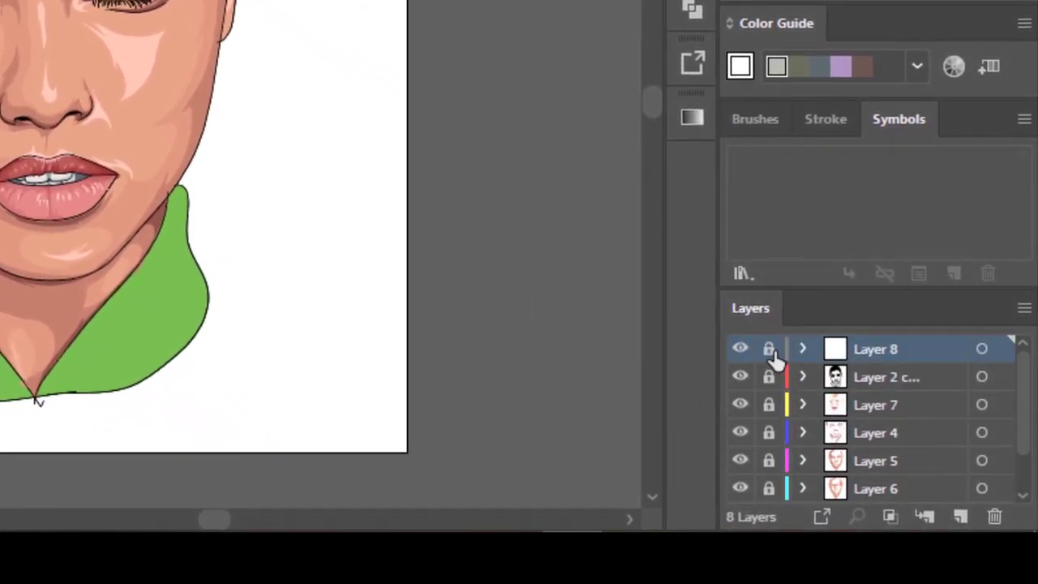
scroll(863, 429, "down", 2)
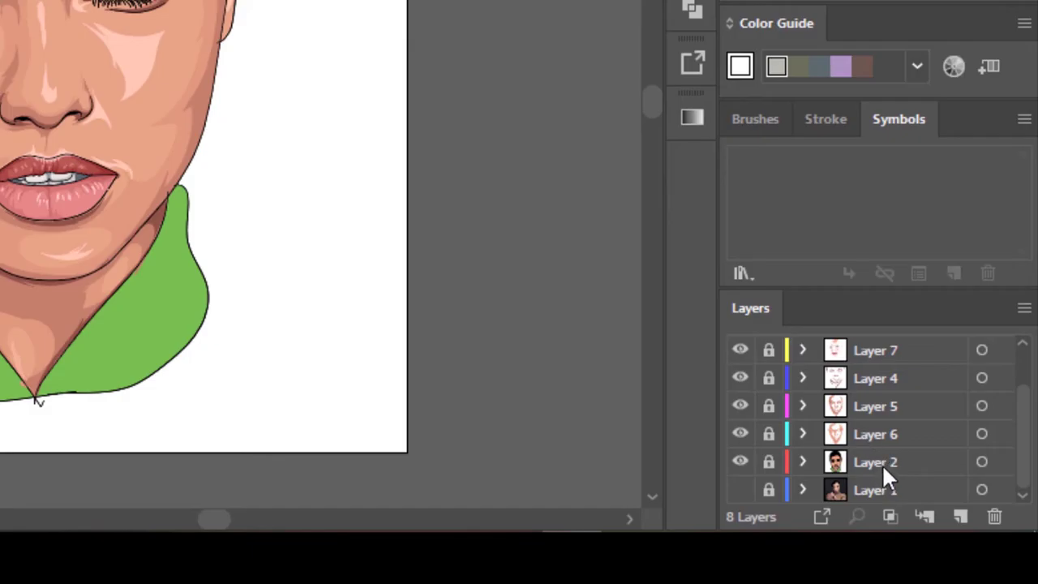
left_click(883, 467)
left_click(959, 518)
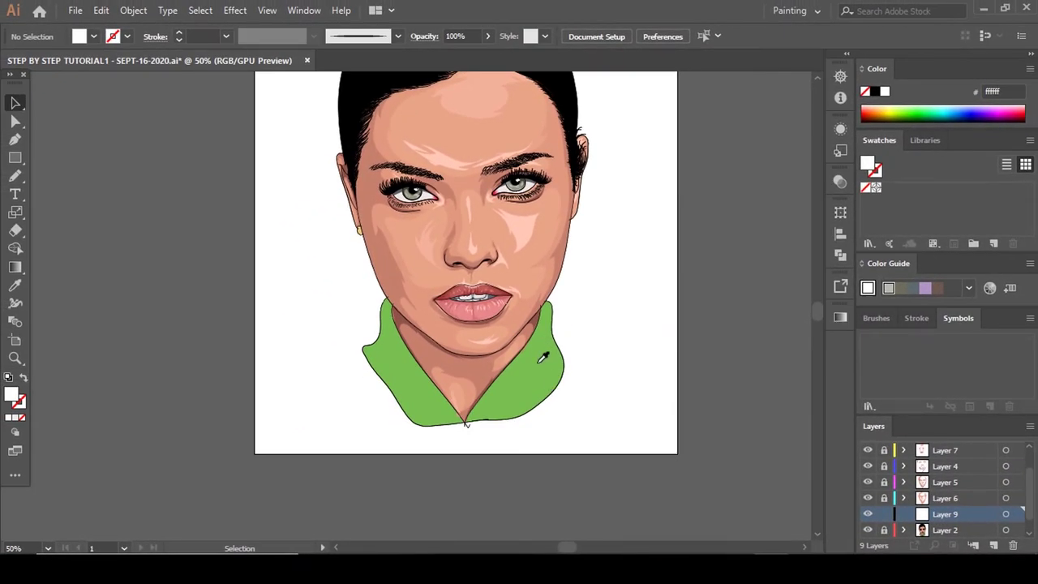
Sample the collar's green as the fill colour and darken it to 5c9b37.
key("i")
left_click(543, 357)
double_click(12, 395)
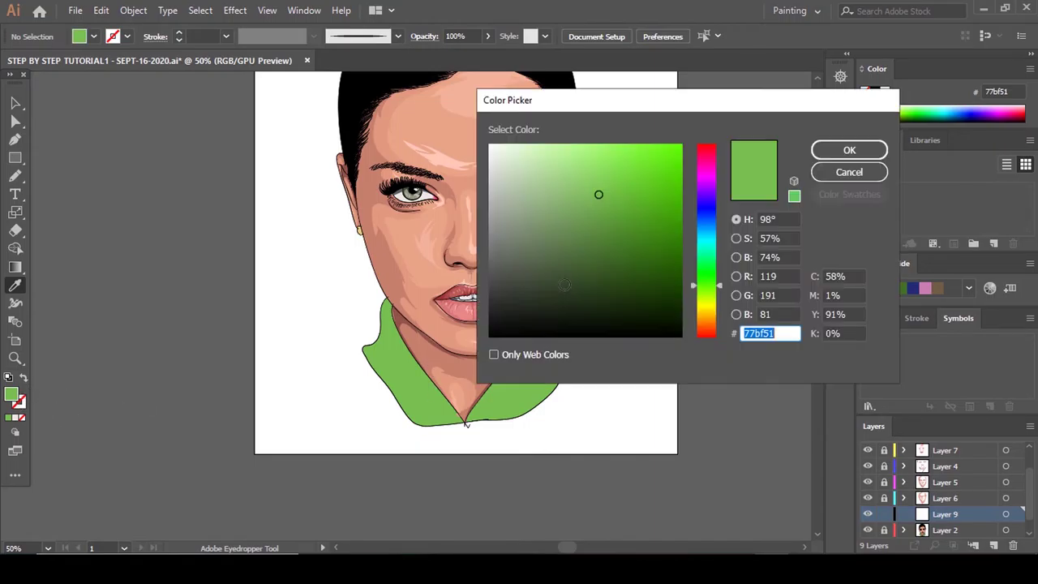
left_click(610, 222)
left_click(614, 220)
left_click(849, 150)
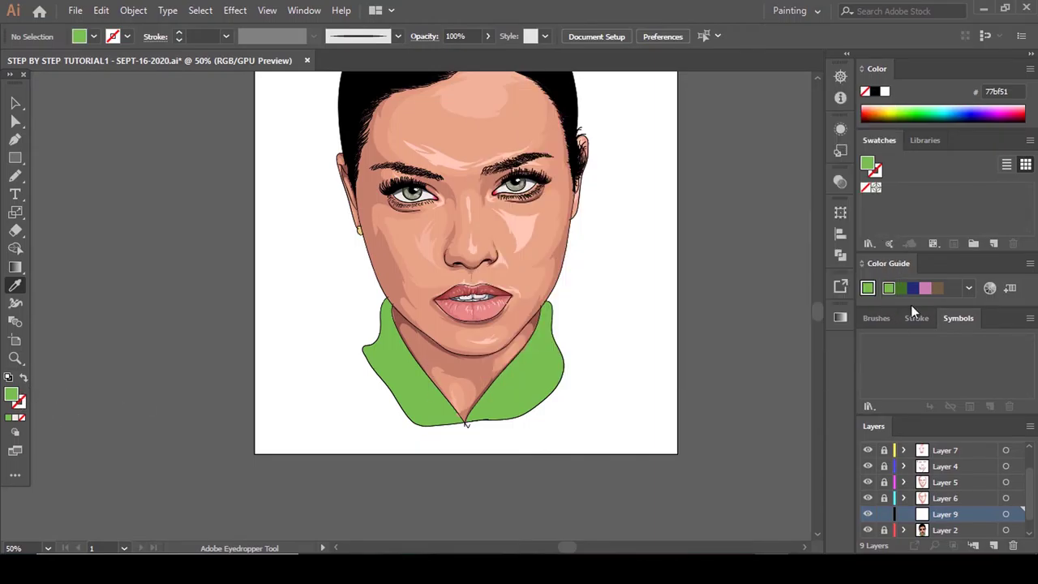
Show the reference photo on Layer 1 and hide Layer 2 to reveal the sweater's collar.
scroll(876, 529, "down", 1)
left_click(868, 515)
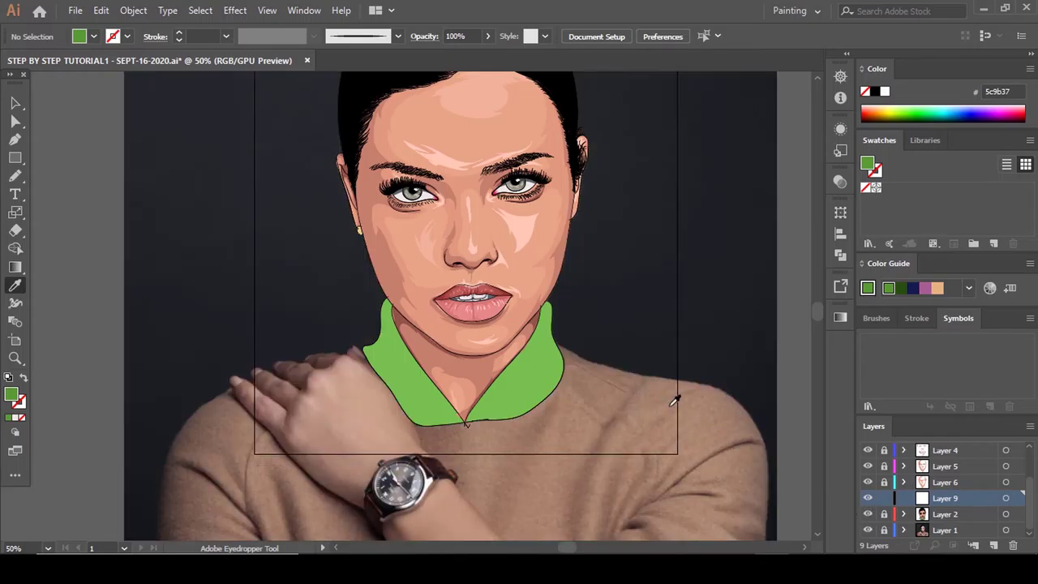
scroll(613, 343, "down", 3)
left_click(868, 517)
scroll(580, 301, "down", 1)
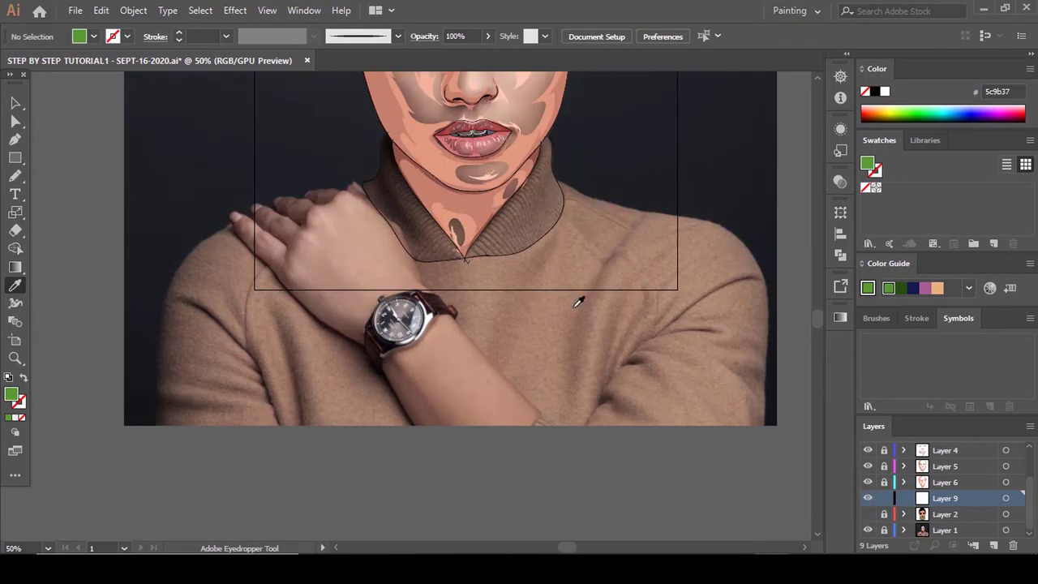
Trace the dark fold shadow on the upper part of the left-hand collar side with the Pencil tool.
key("n")
scroll(384, 162, "up", 3)
scroll(432, 183, "up", 1)
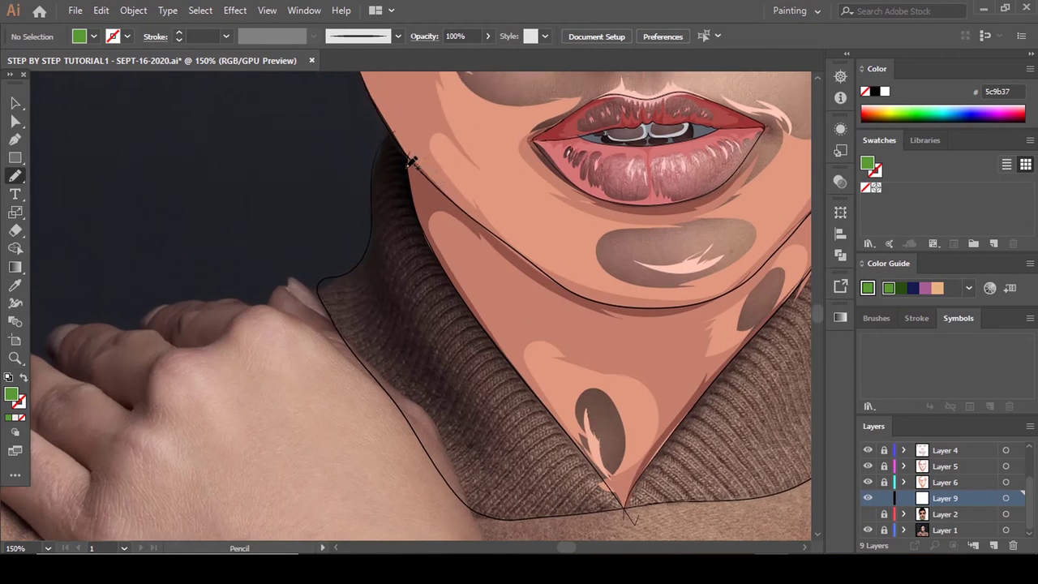
scroll(410, 166, "down", 4)
scroll(422, 182, "up", 3)
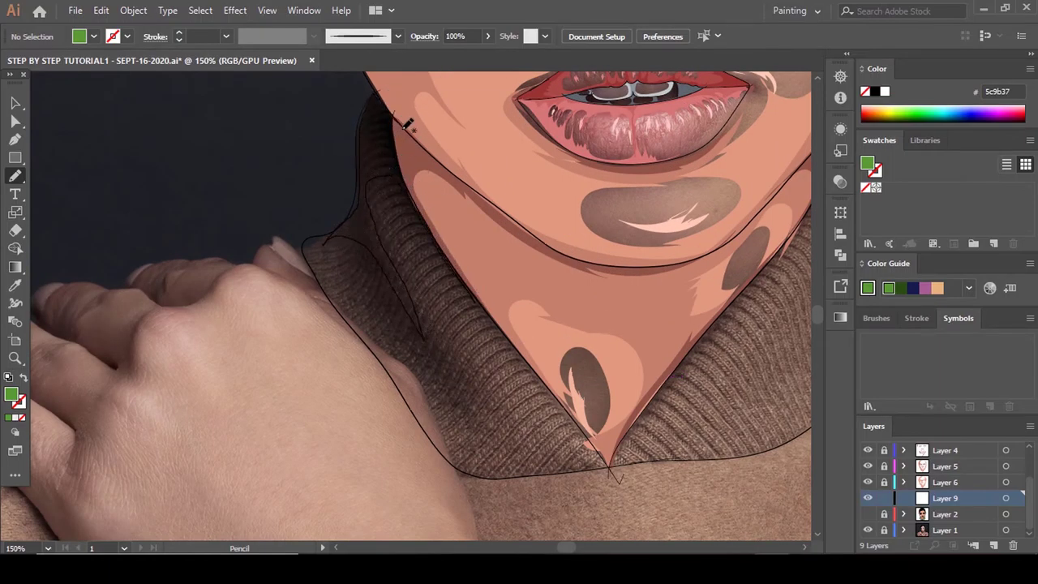
left_click_drag(403, 128, 399, 114)
scroll(399, 113, "down", 4)
scroll(522, 109, "up", 3)
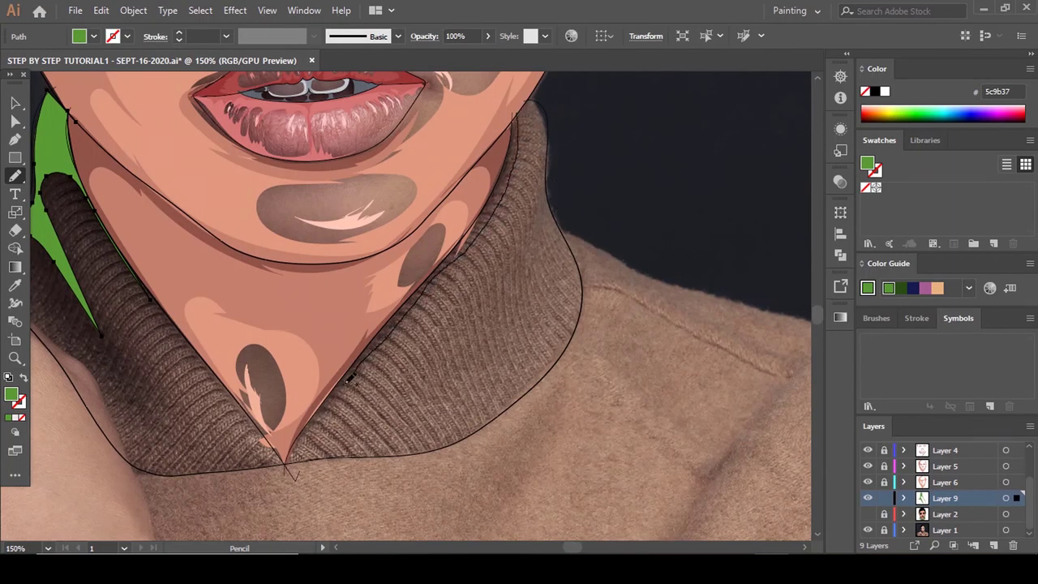
Trace a narrow shadow along the neck edge of the right-hand collar side and deselect it.
left_click_drag(501, 186, 515, 116)
scroll(516, 118, "up", 1)
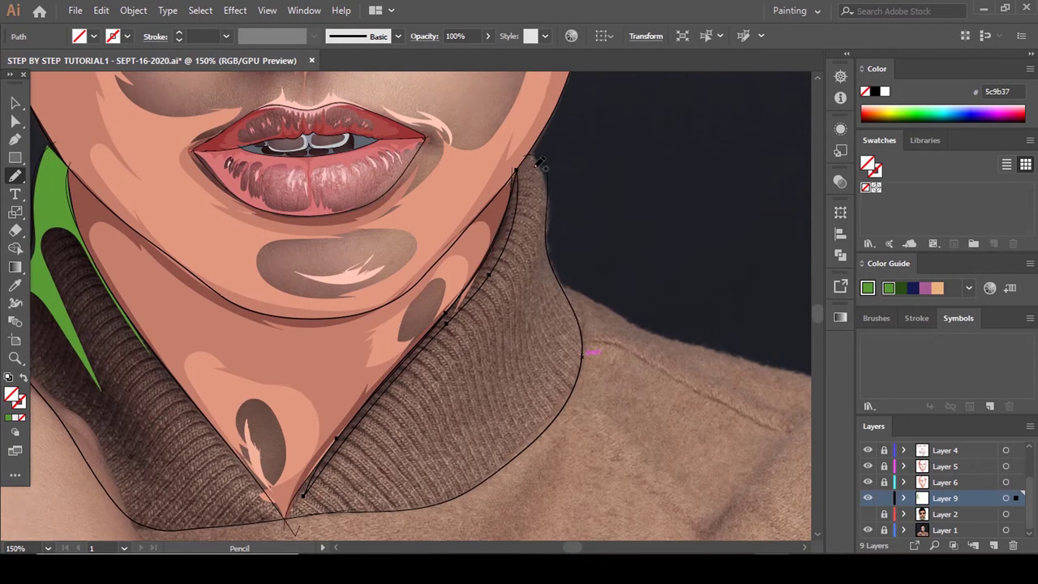
scroll(529, 254, "down", 3)
key("a")
left_click(528, 254)
scroll(530, 255, "down", 3)
Show Layer 2, recolour both collar shadows to the darker green 4c8428, and deselect them.
left_click(868, 514)
scroll(484, 248, "up", 1)
left_click(341, 212)
left_click(528, 191, "shift")
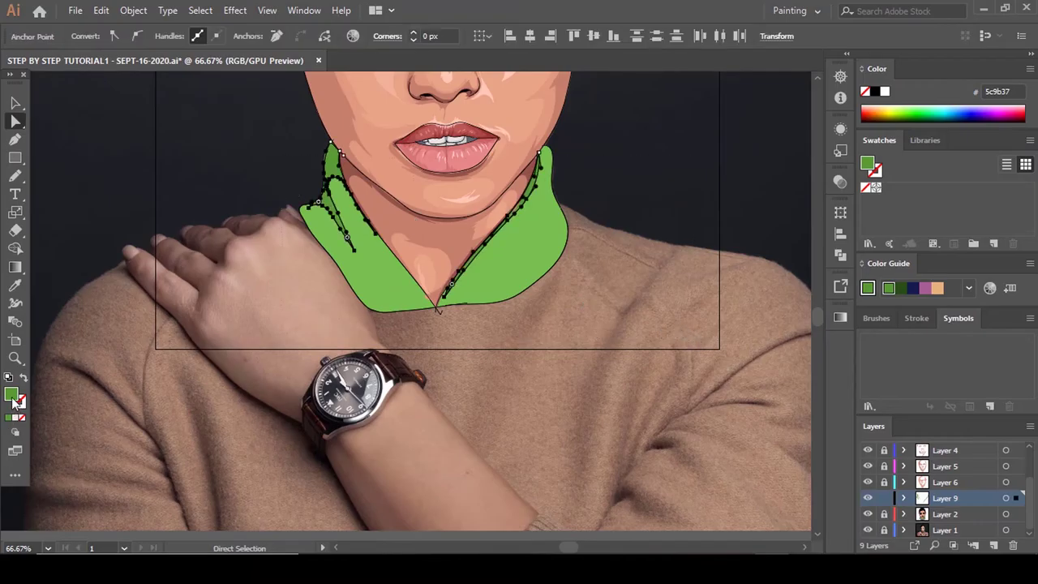
double_click(11, 395)
left_click(624, 236)
left_click(849, 151)
left_click(541, 278)
Hide Layer 2 and trace a larger second shadow over the folds and neck edge of the left-hand collar side.
scroll(541, 278, "down", 3)
left_click(867, 514)
left_click(868, 515)
scroll(545, 327, "up", 6)
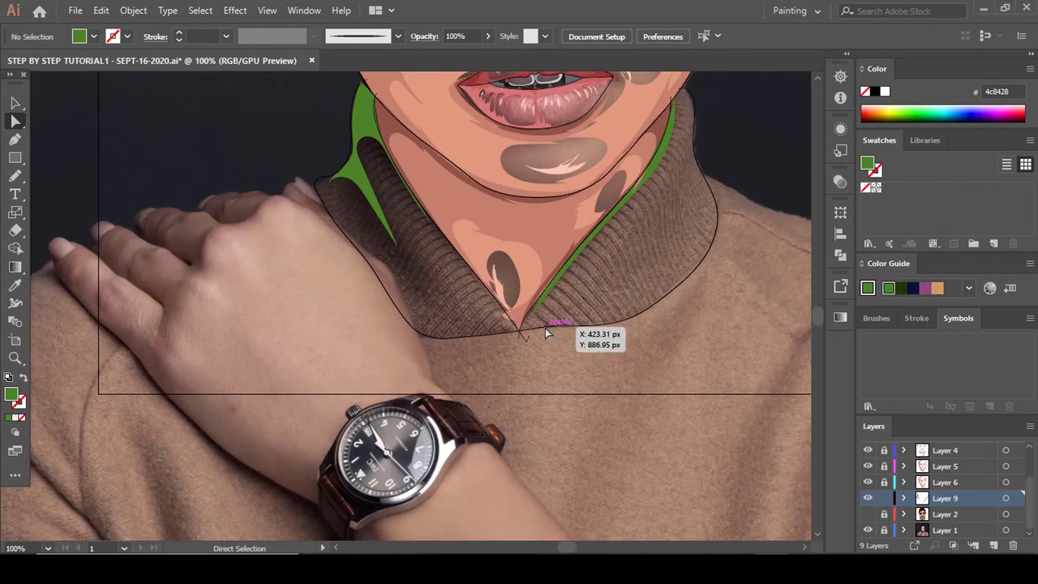
key("n")
left_click_drag(496, 307, 496, 309)
key("a")
left_click_drag(496, 308, 511, 330)
scroll(511, 326, "down", 1)
key("n")
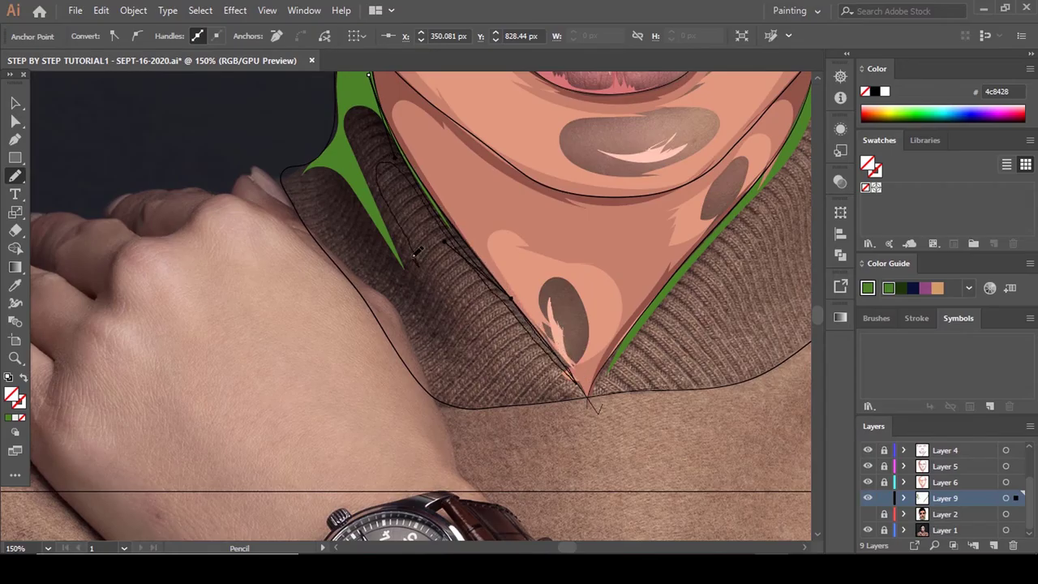
left_click_drag(355, 95, 368, 77)
scroll(378, 121, "up", 3)
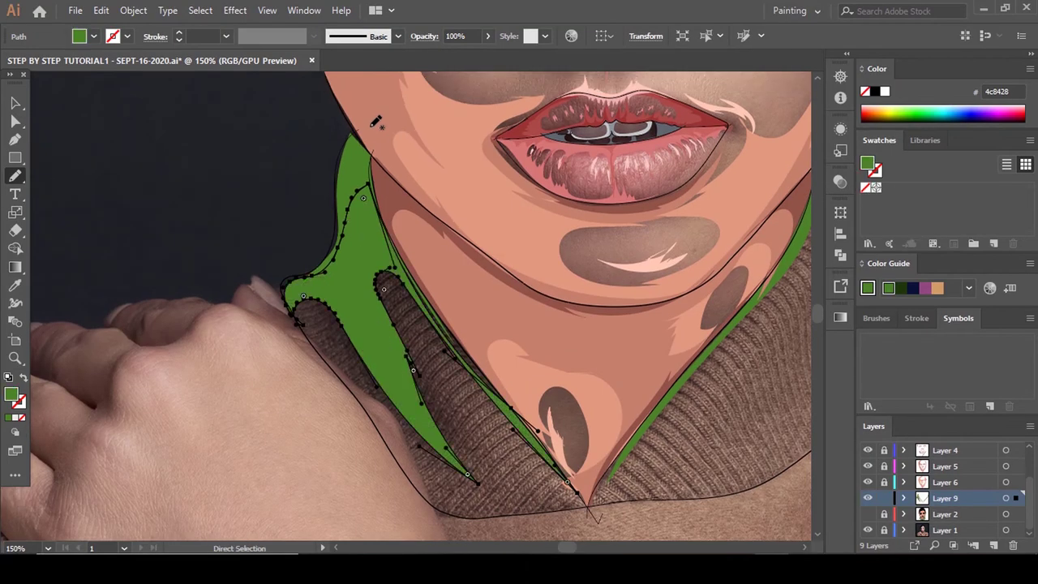
Show Layer 2, recolour the larger left-hand collar shadow to 63a83b based on the collar's green, and deselect it.
left_click(868, 515)
key("i")
left_click(438, 478)
double_click(12, 395)
left_click(615, 209)
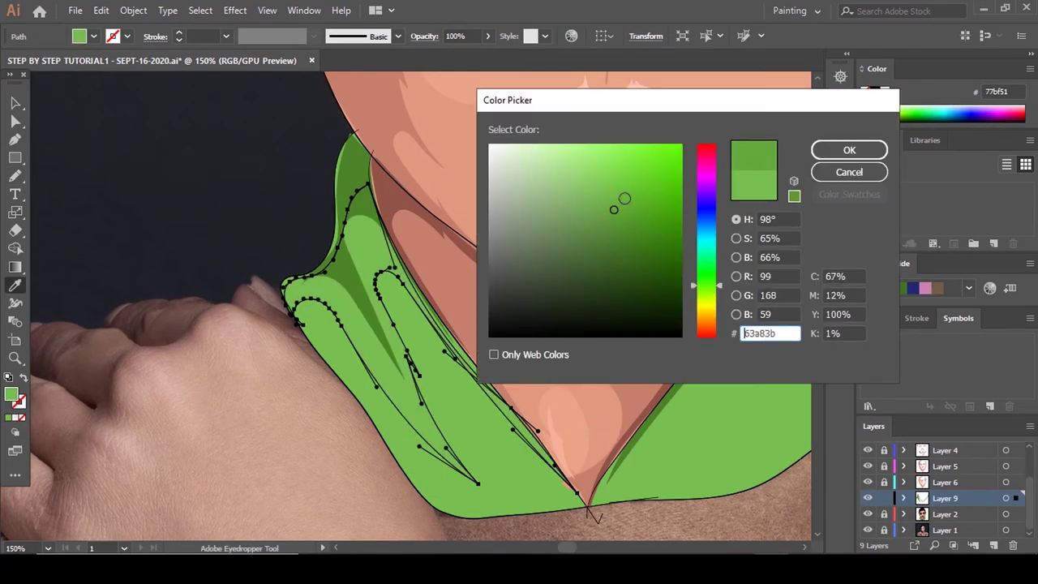
key("Return")
scroll(553, 352, "down", 3)
key("a")
left_click(569, 391)
Hide Layer 2 and trace a pointed mid-green shadow at the outer edge of the right-hand collar side.
scroll(570, 395, "down", 2)
left_click(868, 515)
scroll(675, 272, "up", 3)
key("n")
scroll(665, 284, "down", 3)
mouse_move(666, 255)
left_mouse_down()
mouse_move(643, 177)
mouse_move(610, 306)
mouse_move(666, 257)
left_mouse_up()
scroll(678, 289, "up", 3)
key("comma")
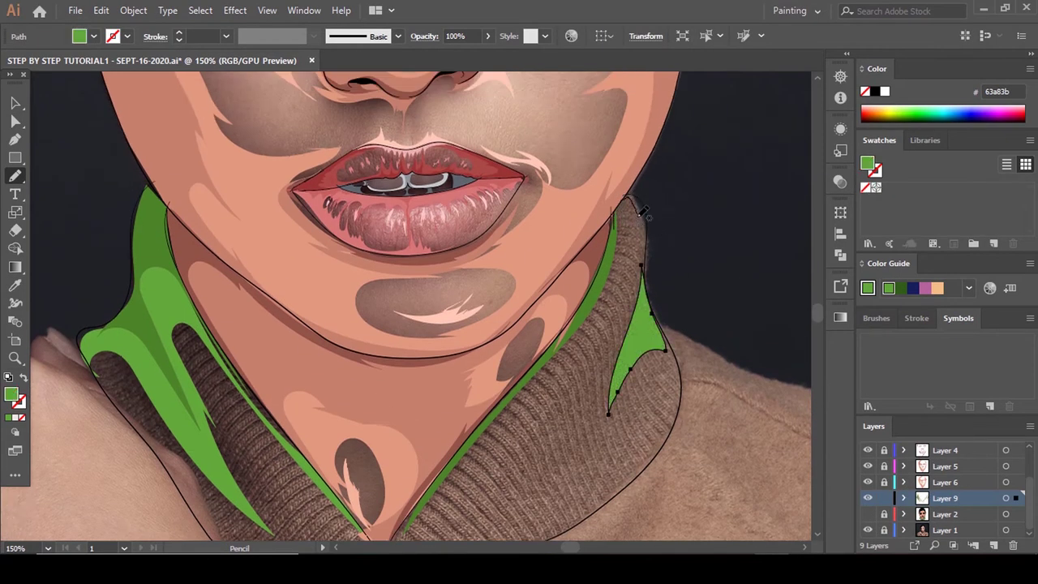
Trace a wider mid-green shadow along the neck edge of the right-hand collar side and deselect it.
left_click_drag(545, 383, 485, 469)
scroll(501, 302, "down", 3)
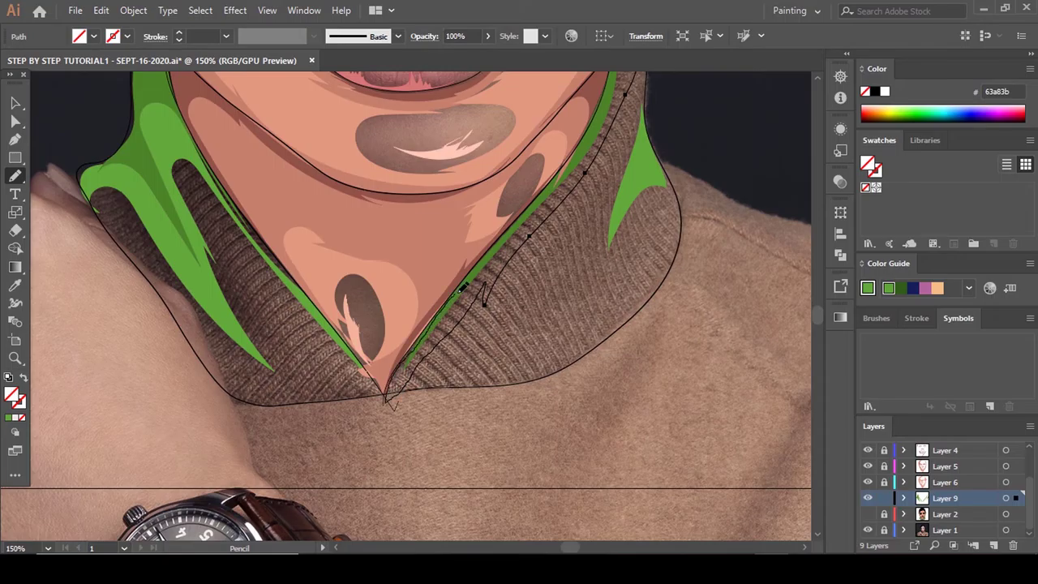
left_click_drag(584, 142, 609, 87)
scroll(610, 203, "up", 3)
key("comma")
key("a")
scroll(579, 324, "down", 2)
left_click(579, 325)
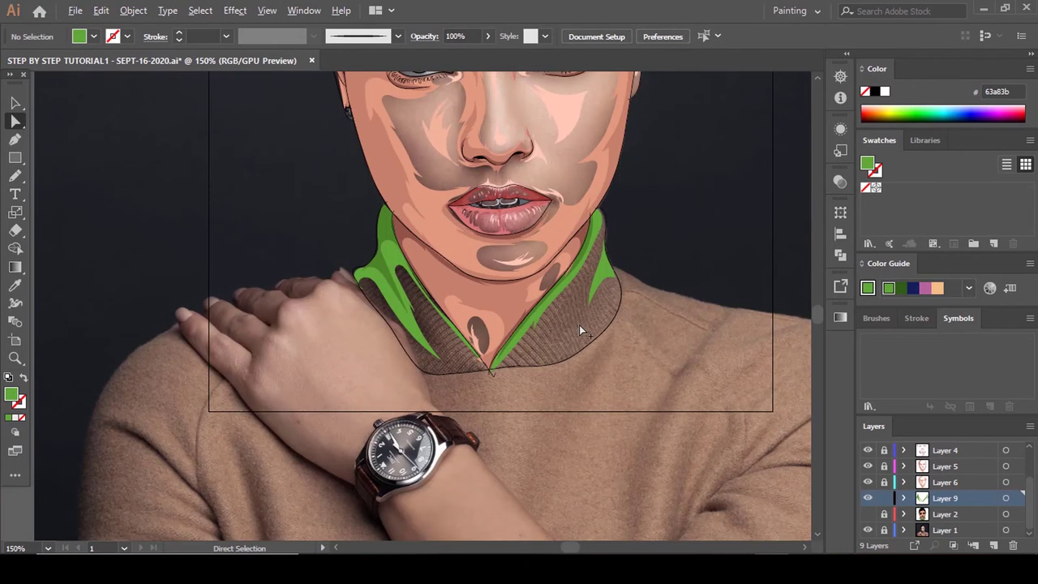
Show Layer 2, sample the collar's green as the fill colour, and lighten it to 8fd169.
left_click(867, 514)
scroll(580, 374, "down", 1)
scroll(580, 373, "up", 5)
key("i")
left_click(541, 387)
double_click(12, 395)
left_click(585, 180)
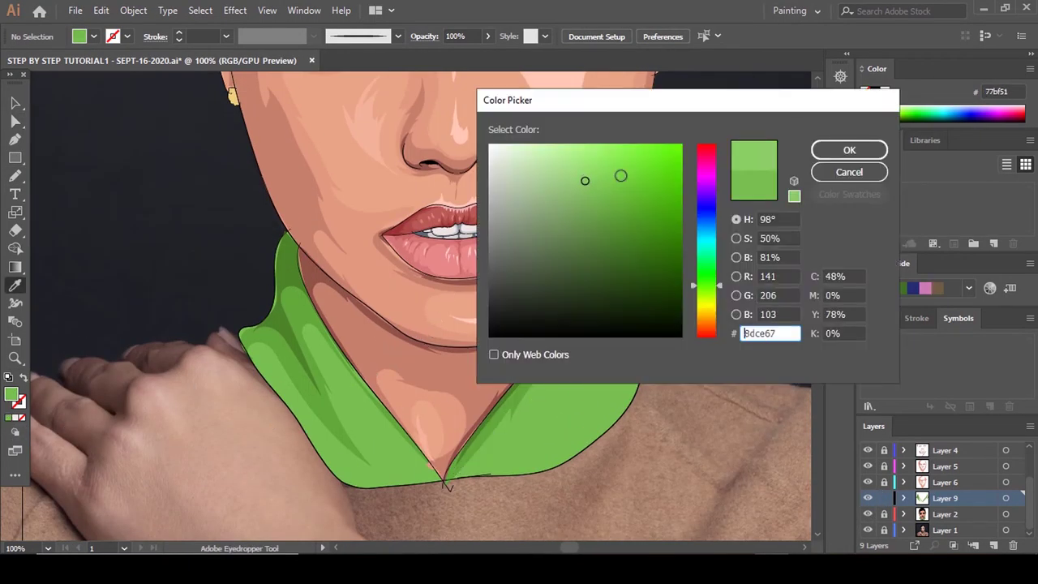
left_click(848, 151)
Hide Layer 2 and trace a light green highlight around the right-hand collar side with the Pencil tool.
left_click(868, 514)
key("ctrl+plus")
key("n")
left_click_drag(640, 266, 533, 300)
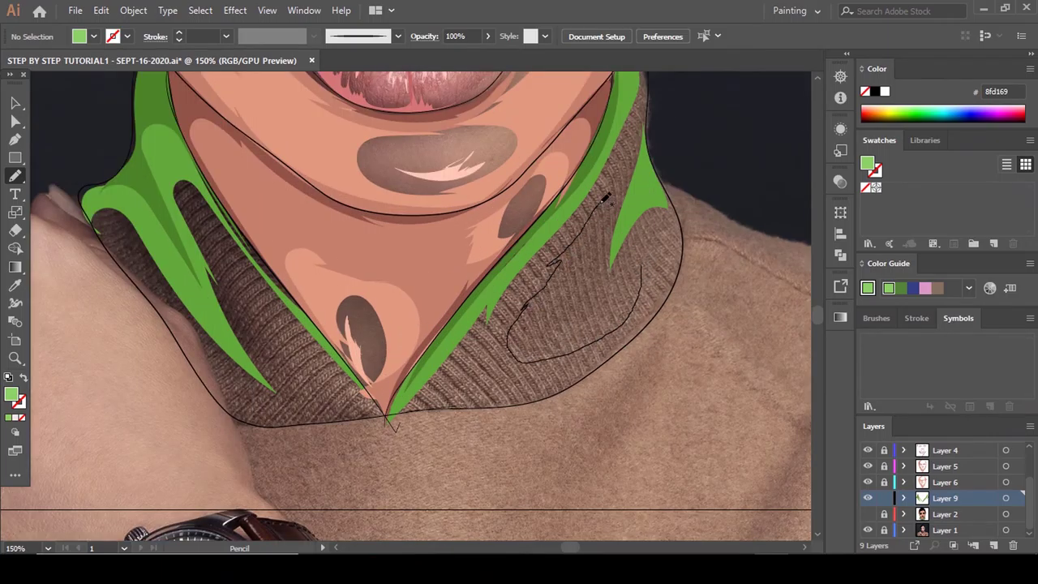
mouse_move(460, 384)
left_mouse_down()
mouse_move(609, 348)
mouse_move(673, 223)
left_mouse_up()
scroll(486, 308, "up", 1)
Draw further light green highlights on the collar folds and deselect them.
mouse_move(231, 276)
left_mouse_down()
mouse_move(292, 380)
mouse_move(146, 307)
mouse_move(367, 432)
mouse_move(231, 276)
left_mouse_up()
scroll(266, 308, "up", 3)
key("comma")
scroll(678, 222, "up", 1)
mouse_move(619, 169)
left_mouse_down()
mouse_move(619, 245)
mouse_move(564, 366)
left_mouse_up()
left_click_drag(629, 275, 619, 172)
scroll(649, 244, "up", 1)
key("comma")
scroll(645, 237, "up", 2)
key("a")
left_click(604, 208)
left_click_drag(588, 352, 608, 344)
left_click(577, 327)
Show Layer 2 again, lock Layer 9, and hide the reference photo on Layer 1.
scroll(562, 316, "down", 8)
left_click(867, 515)
scroll(588, 356, "up", 3)
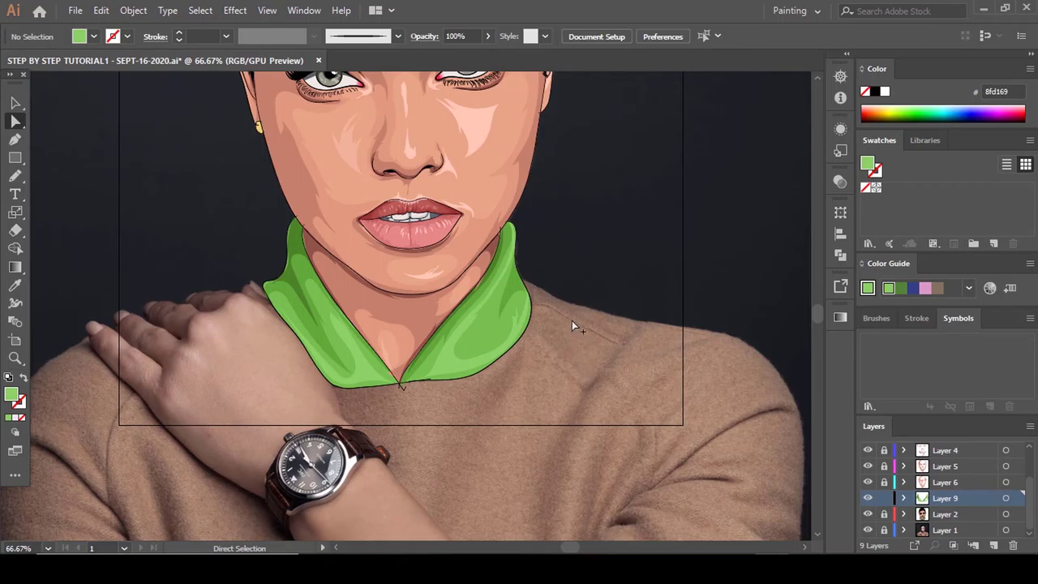
key("ctrl+minus")
key("ctrl+minus")
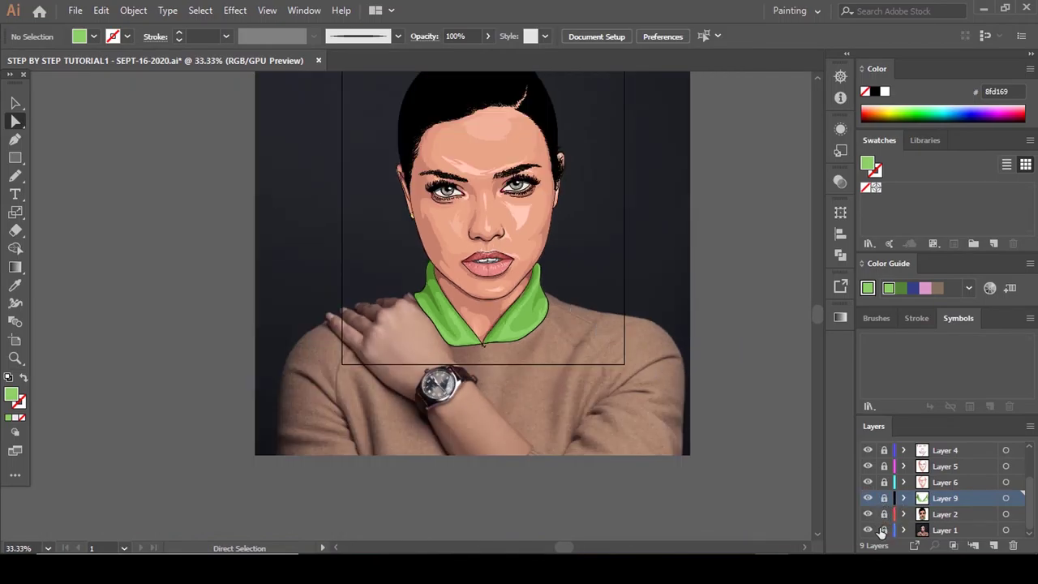
left_click(868, 531)
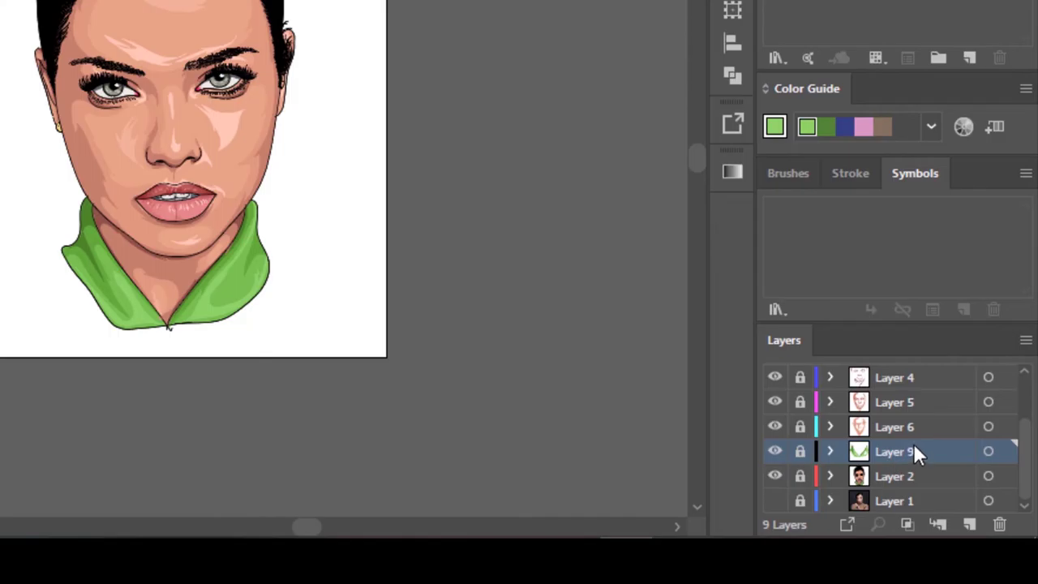
Add a new layer above Layer 8, at the top of the layer stack.
scroll(914, 446, "up", 3)
left_click(888, 376)
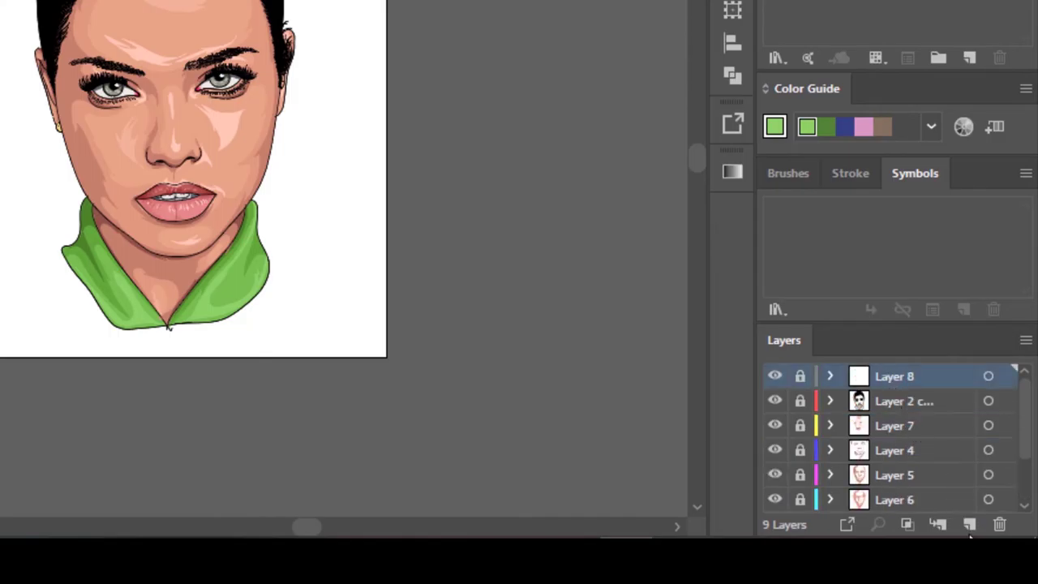
left_click(970, 525)
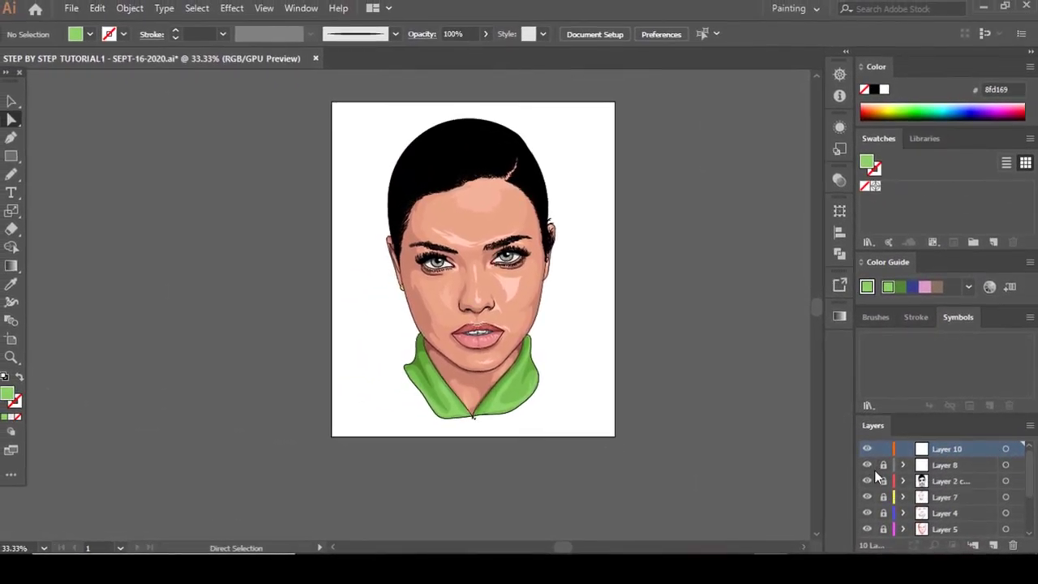
Remove the fill and apply the existing white-to-red linear gradient to the stroke.
left_click(840, 317)
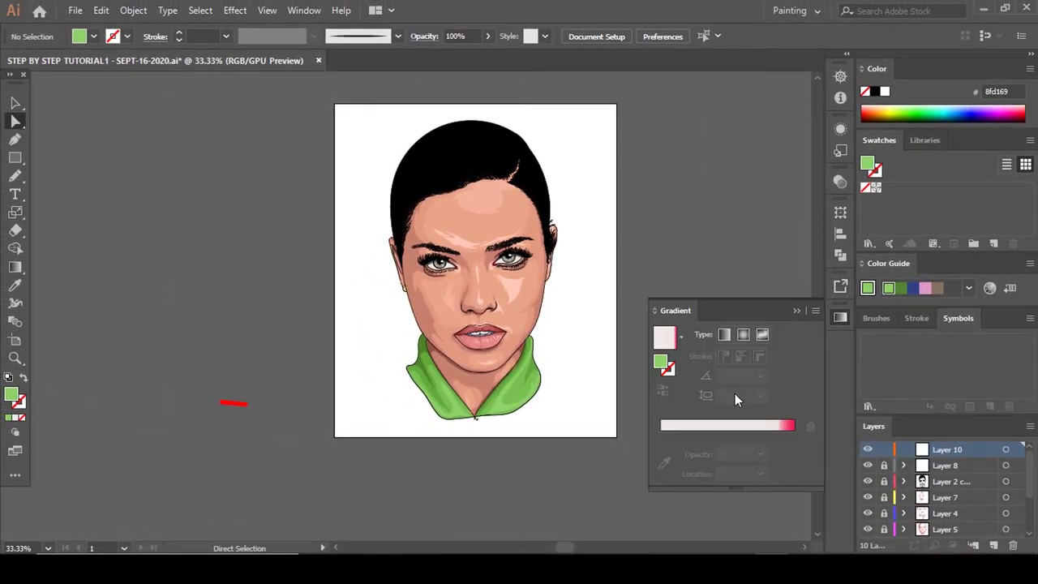
left_click(23, 418)
left_click(21, 404)
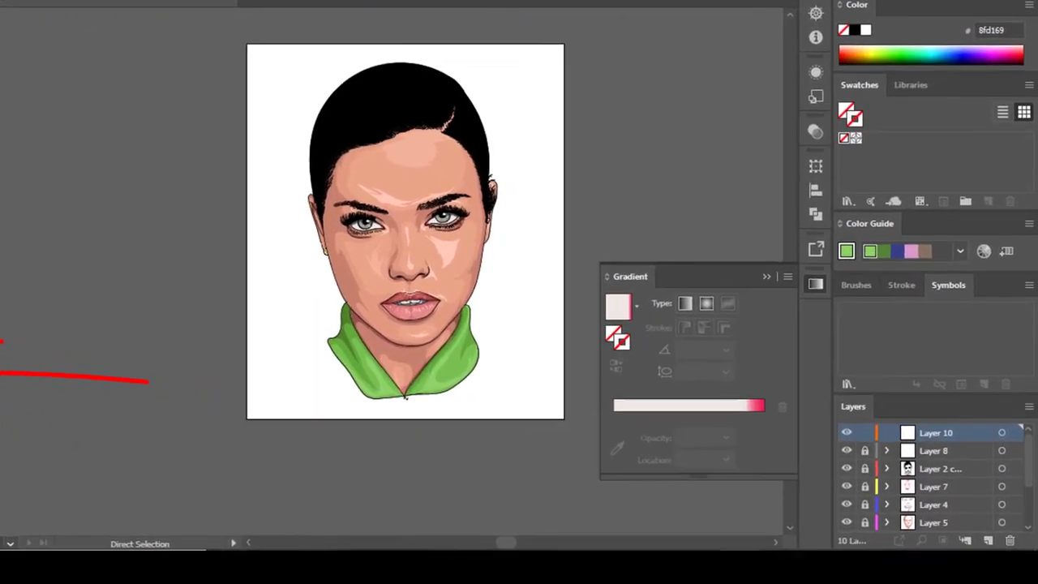
left_click(707, 425)
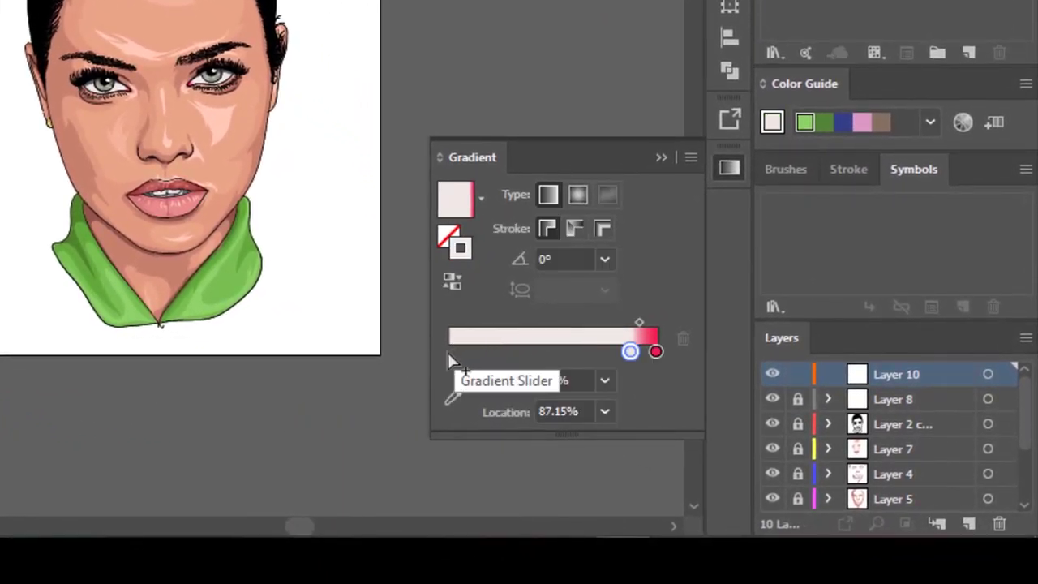
Add a gradient stop at the start of the stroke gradient and set the light stop's location to 50%.
left_click(450, 355)
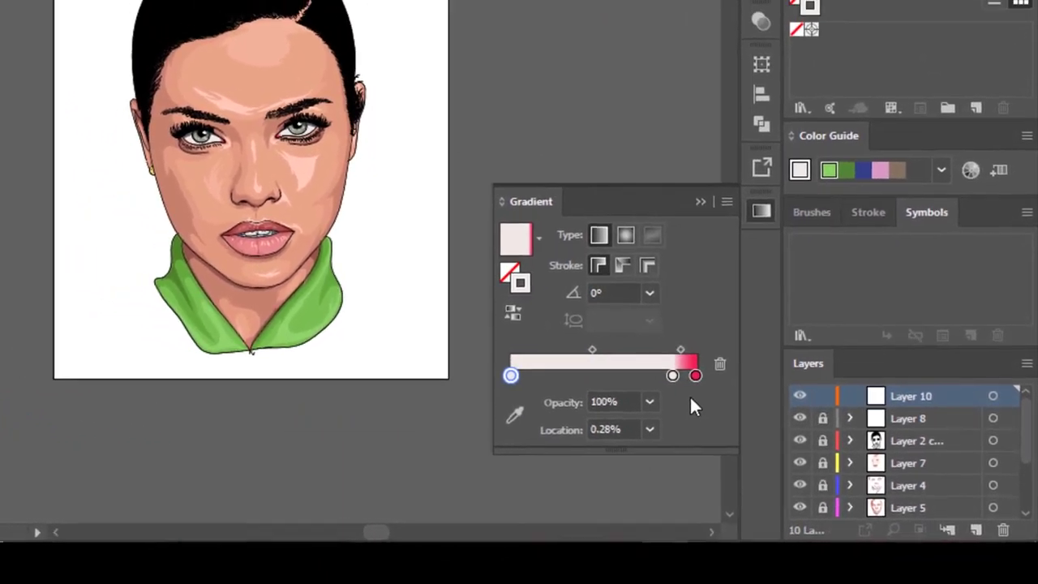
left_click(632, 350)
left_click(605, 411)
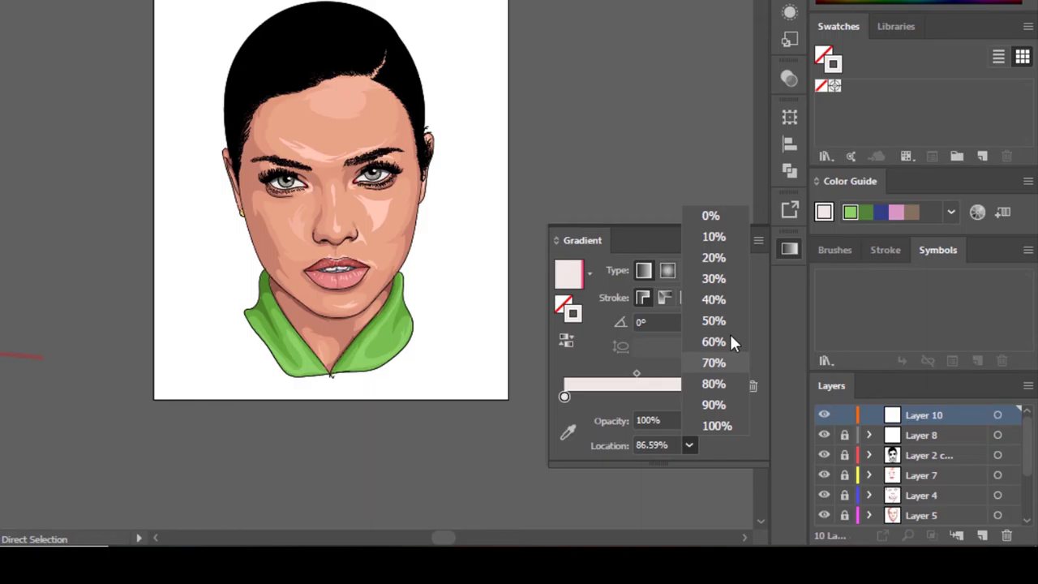
left_click(714, 320)
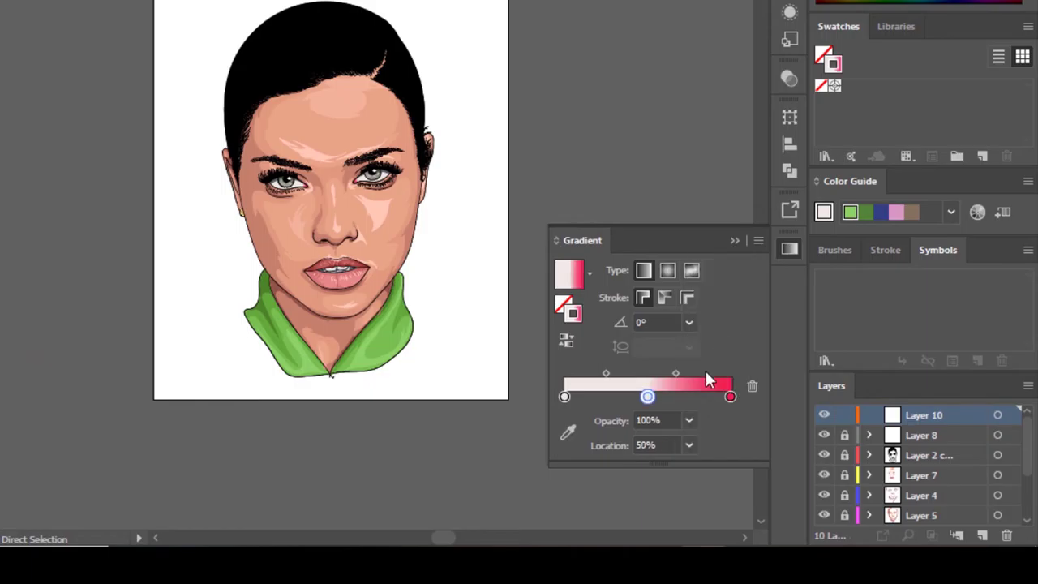
Colour both end stops of the gradient black by sampling the hair.
left_click(564, 396)
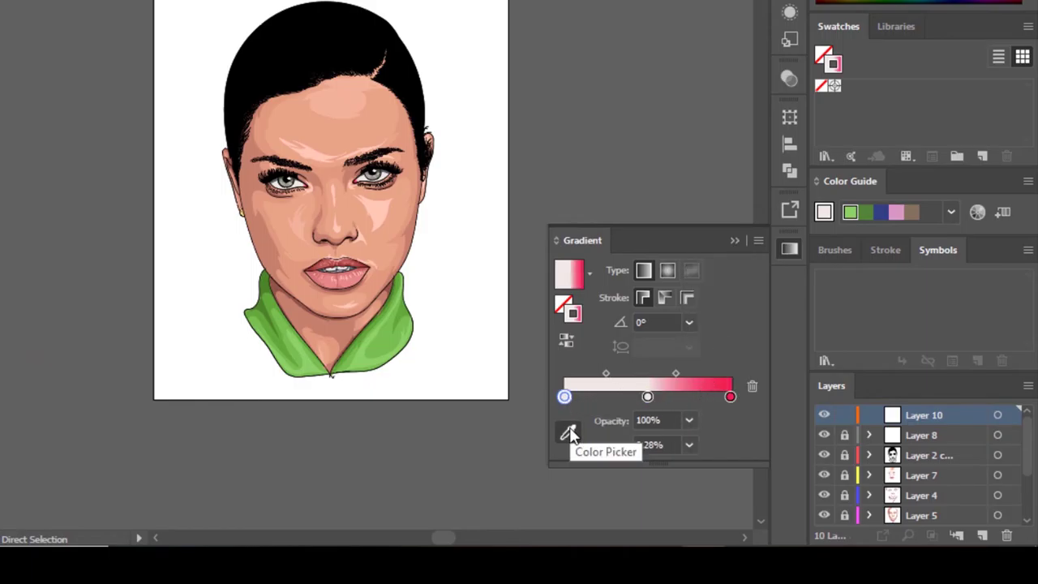
left_click(568, 432)
left_click(358, 41)
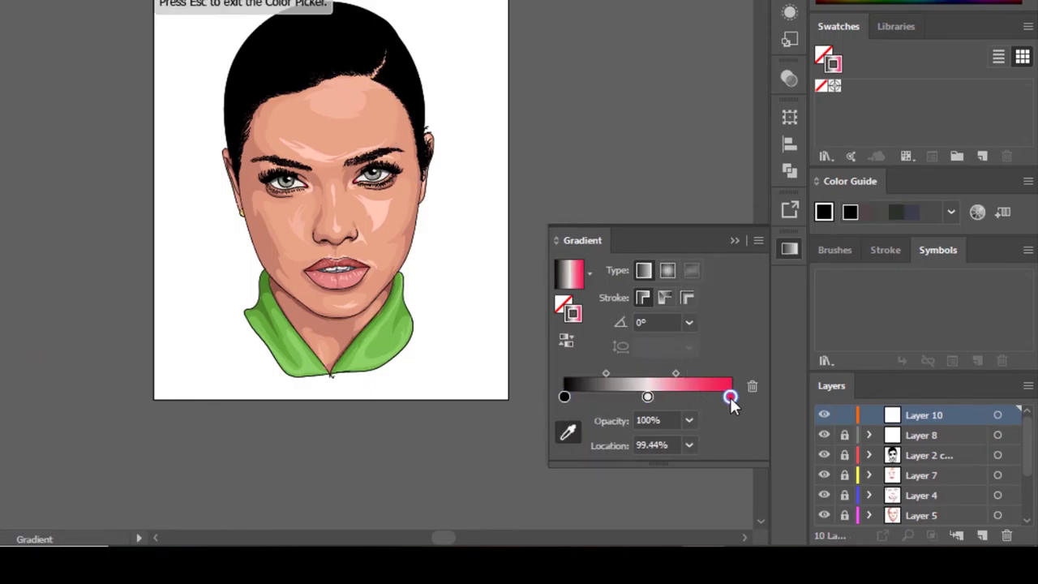
left_click(321, 71)
Set the middle gradient stop to light peach efd9cf at 40% opacity.
double_click(648, 398)
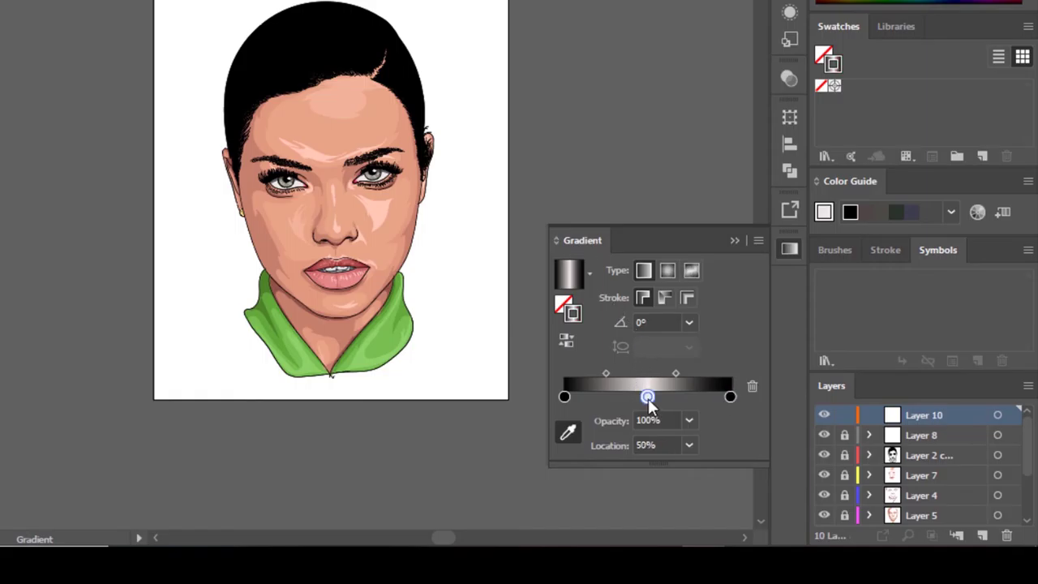
left_click_drag(659, 287, 653, 291)
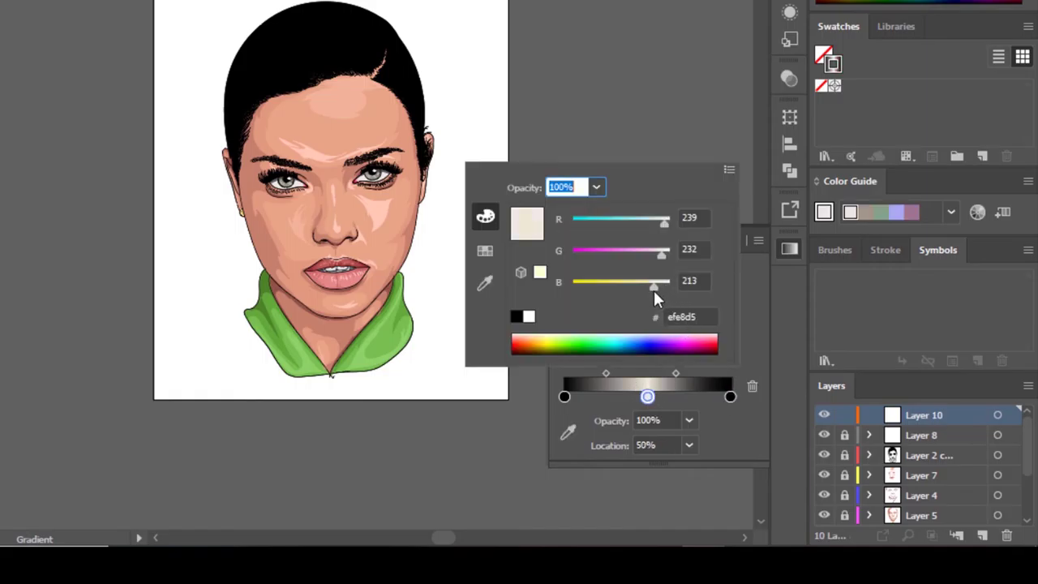
left_click_drag(660, 250, 654, 282)
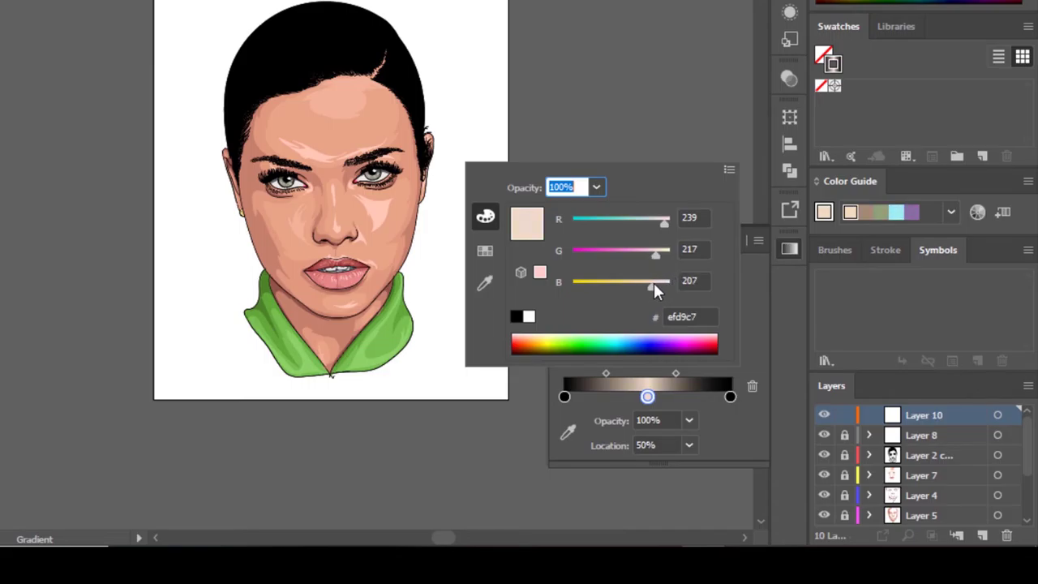
left_click(690, 424)
left_click(689, 421)
left_click(723, 276)
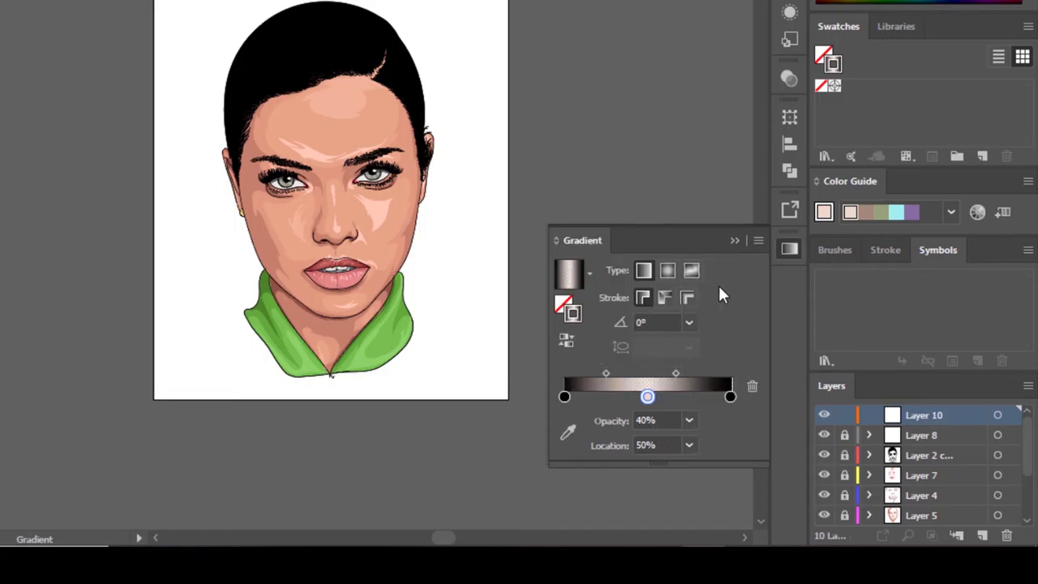
Move both gradient midpoints closer to the middle stop and reapply the gradient to the stroke.
left_click_drag(606, 373, 674, 372)
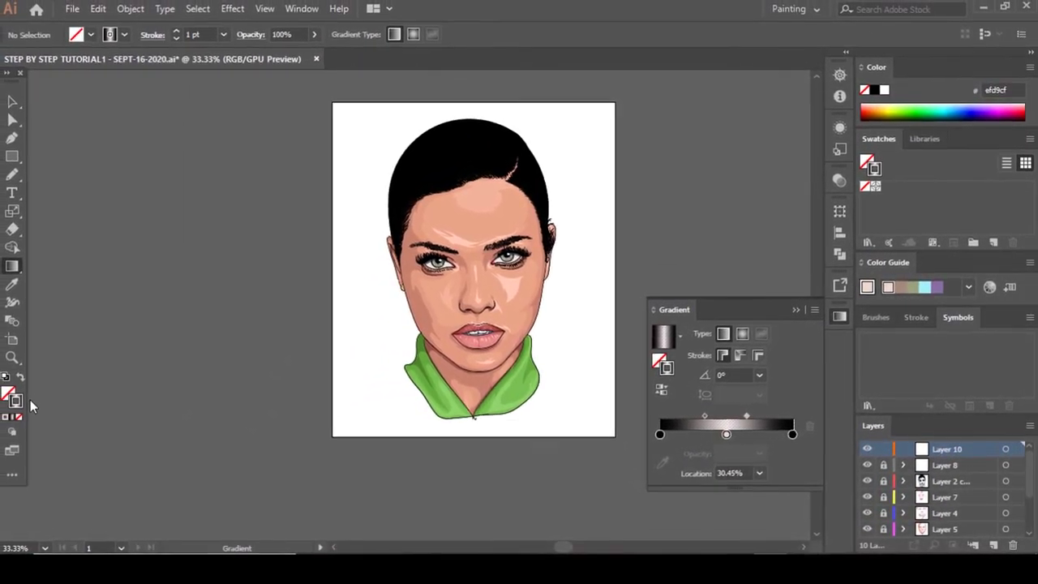
left_click(22, 418)
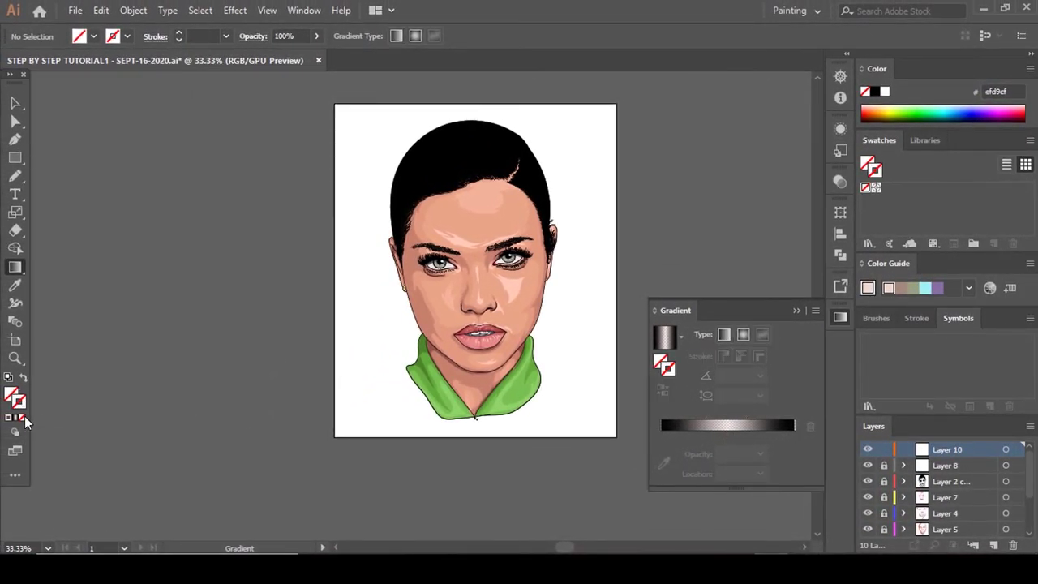
left_click(15, 417)
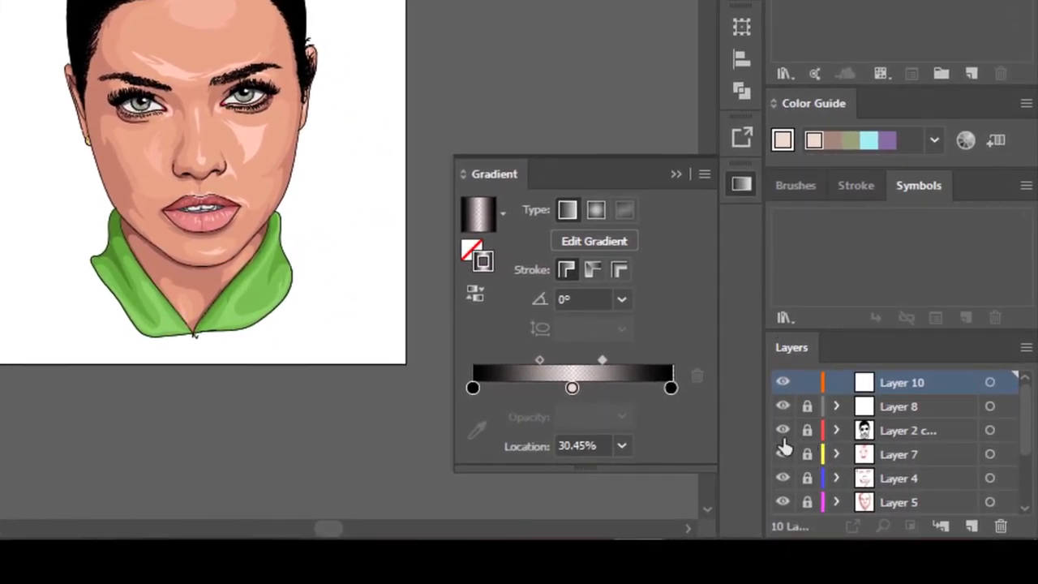
Bring up the reference photo by hiding the coloured artwork layers and the Layer 2 copy.
left_click_drag(784, 455, 783, 511)
left_click(783, 504)
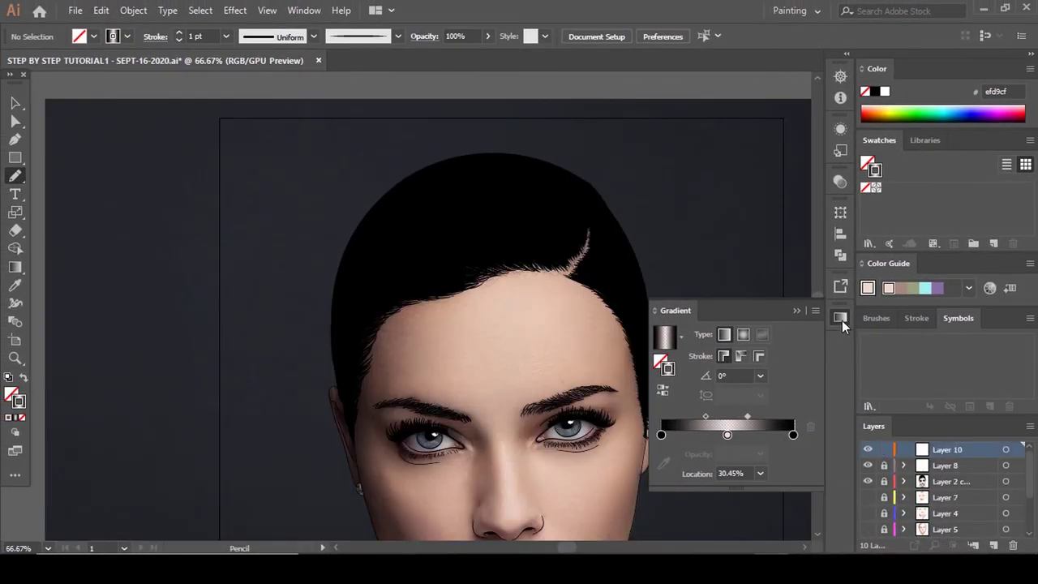
left_click(840, 317)
left_click(868, 481)
scroll(527, 199, "up", 1)
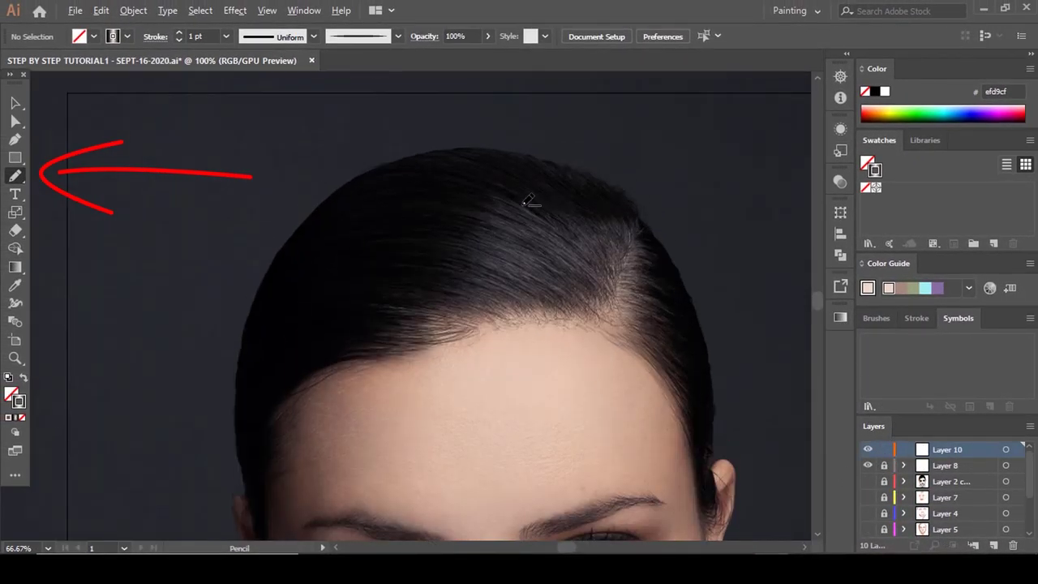
Draw curved hair highlight strands on Layer 10 with the Pencil tool, following the hair sweeping left of the parting.
scroll(519, 203, "up", 1)
mouse_move(493, 225)
left_mouse_down()
mouse_move(586, 281)
mouse_move(514, 221)
mouse_move(632, 293)
left_mouse_up()
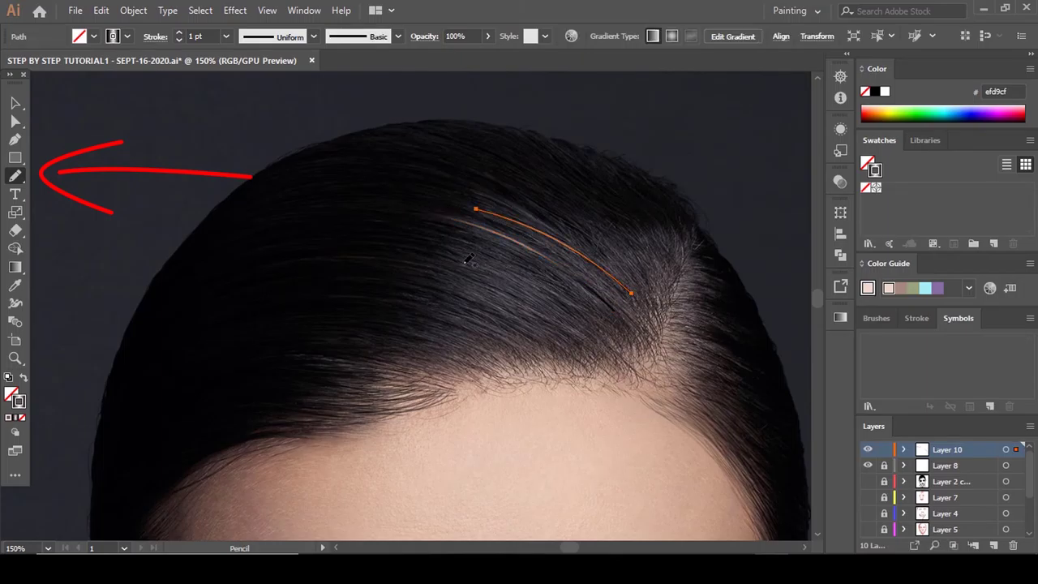
left_click_drag(421, 238, 595, 322)
left_click_drag(505, 296, 558, 326)
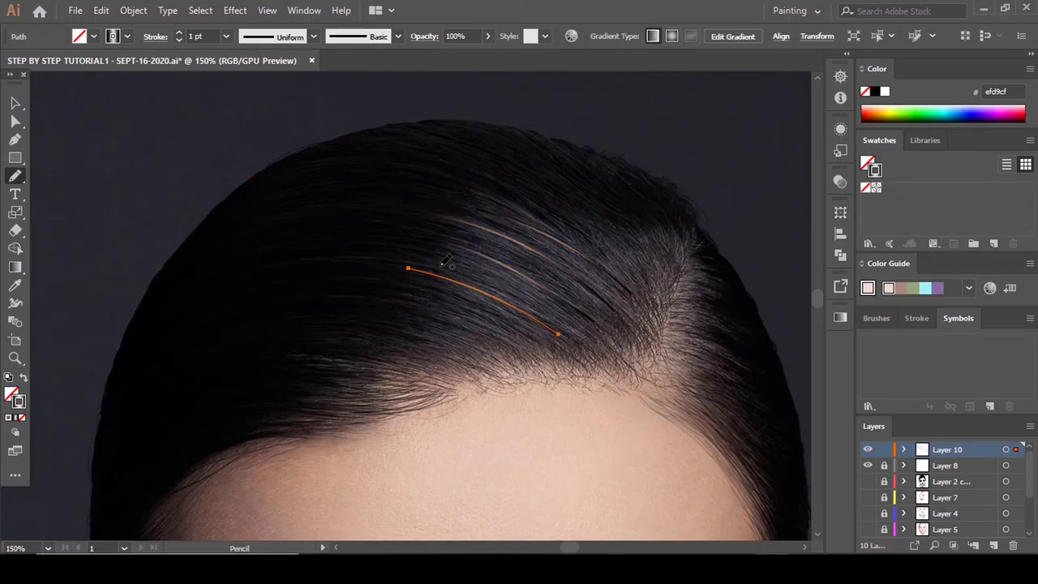
left_click_drag(406, 309, 549, 358)
Draw short highlight strands down the hair to the right of the parting.
mouse_move(684, 405)
left_mouse_down()
mouse_move(760, 446)
mouse_move(777, 426)
left_mouse_up()
left_click_drag(700, 373, 785, 406)
left_click_drag(686, 344, 741, 357)
left_click_drag(689, 324, 740, 332)
left_click_drag(689, 303, 739, 330)
left_click_drag(690, 290, 741, 302)
left_click_drag(683, 273, 735, 279)
Draw longer highlight strands from the crown down toward the parting, undoing the first attempt.
mouse_move(507, 174)
left_mouse_down()
mouse_move(621, 234)
mouse_move(656, 234)
left_mouse_up()
key("ctrl+z")
left_click_drag(554, 146, 662, 219)
left_click_drag(589, 189, 661, 249)
left_click_drag(549, 221, 650, 304)
left_click_drag(478, 245, 642, 341)
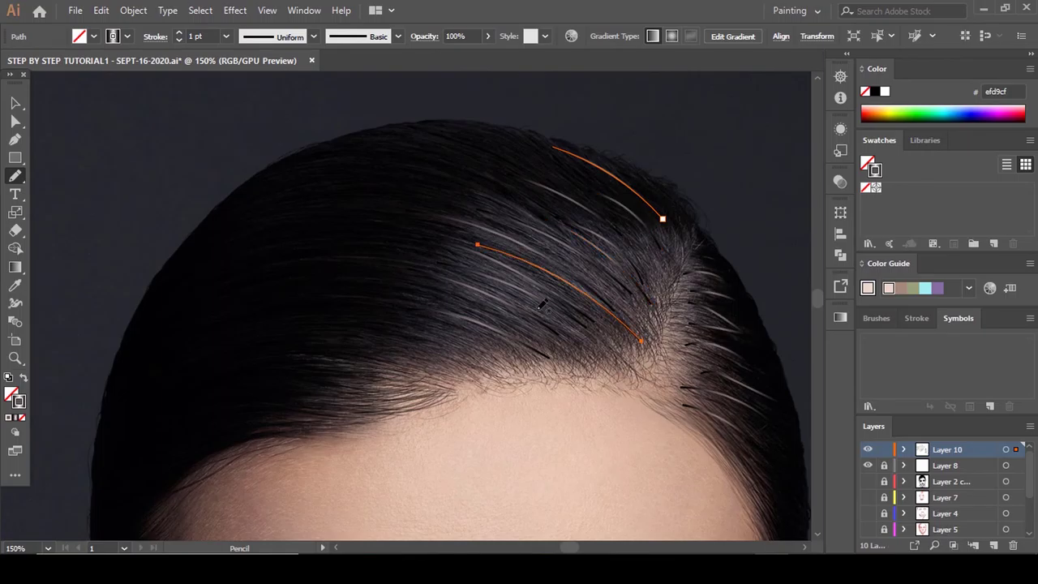
left_click_drag(471, 264, 643, 356)
left_click_drag(438, 297, 595, 370)
Draw highlight strands along the left side of the hair just above the forehead, undoing the last one.
left_click_drag(336, 357, 501, 356)
left_click_drag(250, 427, 376, 412)
left_click_drag(227, 395, 366, 393)
left_click_drag(250, 365, 395, 360)
mouse_move(266, 384)
left_mouse_down()
mouse_move(238, 423)
mouse_move(399, 384)
left_mouse_up()
mouse_move(211, 433)
left_mouse_down()
mouse_move(398, 401)
mouse_move(385, 411)
left_mouse_up()
scroll(329, 362, "down", 2)
key("ctrl+z")
Fill in more strands above the left hairline and delete the stray one.
left_click_drag(247, 253, 390, 238)
scroll(365, 241, "up", 1)
left_click_drag(328, 243, 499, 257)
key("ctrl+z")
left_click_drag(353, 231, 551, 281)
left_click_drag(274, 249, 380, 256)
left_click_drag(320, 235, 479, 260)
key("v")
left_click(482, 263)
key("Delete")
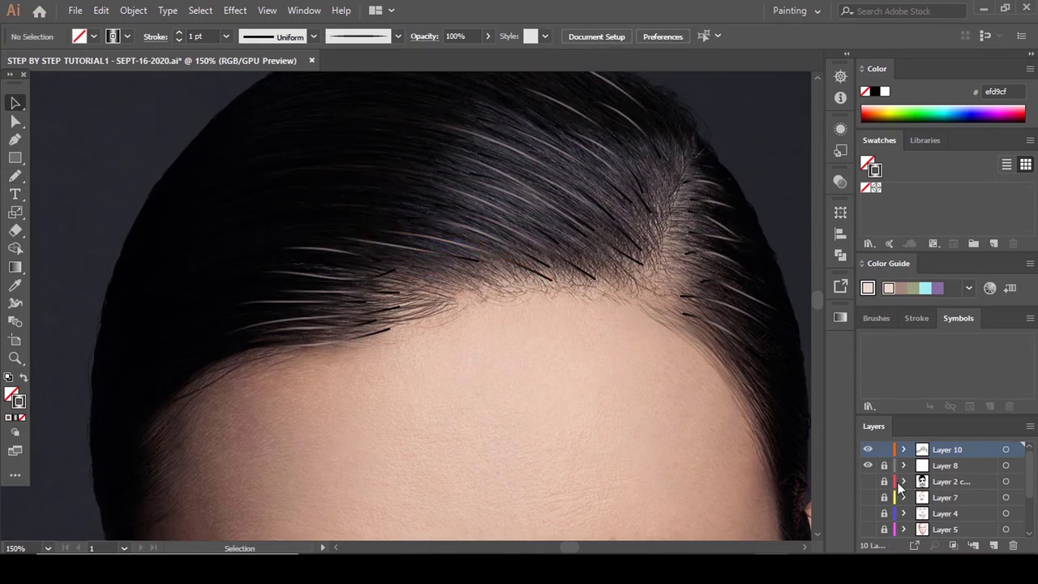
Toggle the Layer 2 copy to check the strands and draw three more beside the parting's right edge.
left_click(868, 481)
scroll(525, 316, "down", 3)
left_click(867, 482)
key("n")
scroll(577, 334, "up", 4)
left_click_drag(550, 203, 681, 242)
left_click_drag(553, 199, 635, 216)
left_click_drag(557, 173, 646, 184)
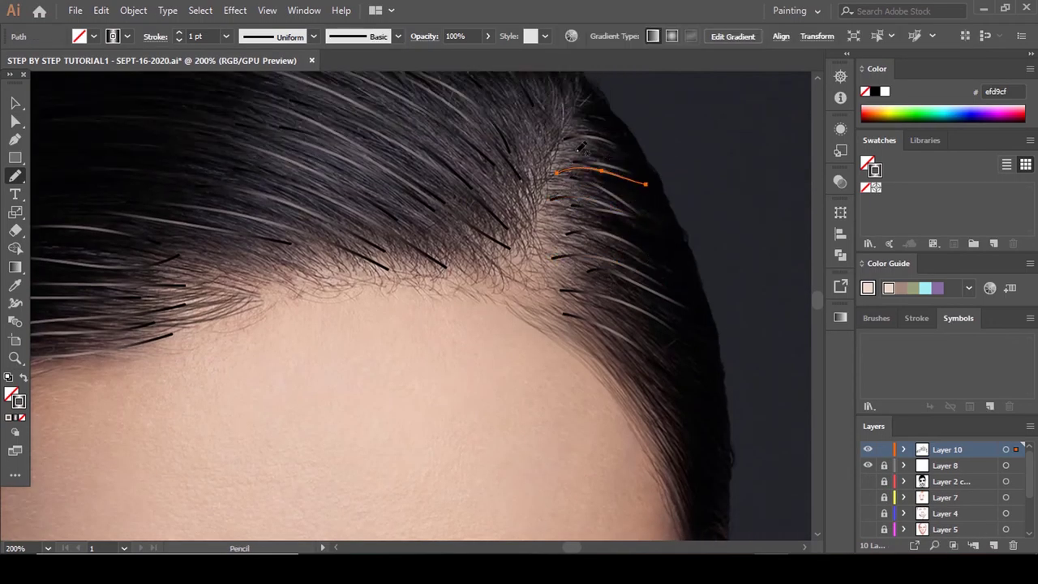
Draw additional Pencil strands around the crown and the upper end of the parting.
scroll(581, 148, "up", 6)
left_click_drag(475, 141, 559, 225)
left_click_drag(519, 118, 575, 209)
left_click_drag(550, 136, 614, 214)
left_click_drag(338, 109, 474, 178)
scroll(502, 203, "down", 1)
left_click_drag(343, 132, 531, 263)
left_click_drag(340, 183, 463, 239)
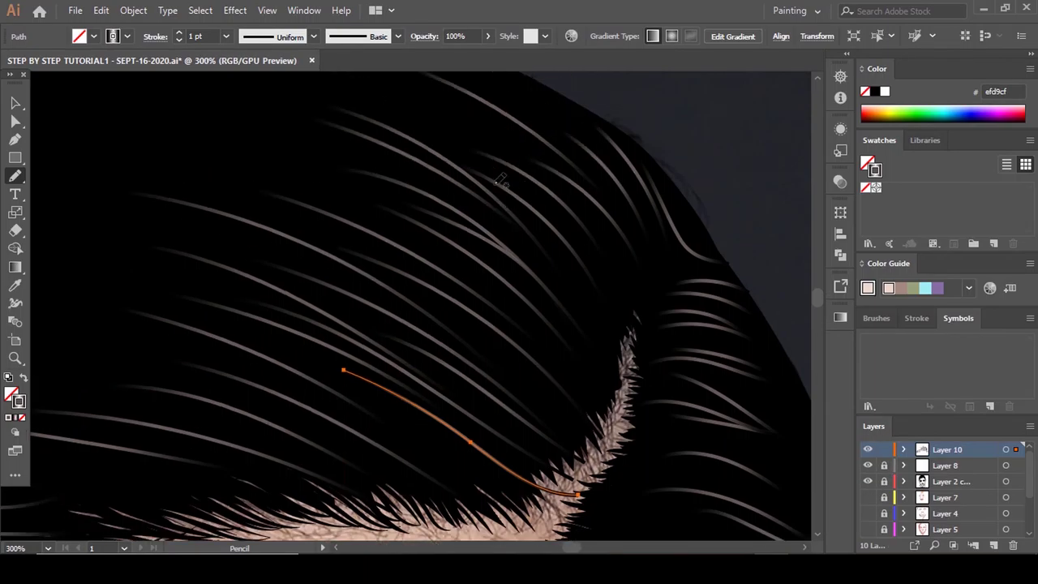
Thicken the highlights between the crown and the parting with slightly offset copies of the strands.
left_click_drag(487, 227, 560, 244)
left_click_drag(590, 221, 597, 227)
left_click_drag(568, 178, 573, 184)
left_click_drag(620, 194, 640, 216)
scroll(519, 324, "up", 1)
left_click_drag(543, 250, 537, 256)
left_click_drag(466, 276, 459, 283)
left_click_drag(406, 317, 400, 323)
scroll(494, 251, "down", 3)
left_click_drag(519, 218, 511, 227)
left_click_drag(367, 192, 362, 197)
left_click_drag(340, 235, 336, 241)
scroll(480, 247, "down", 3)
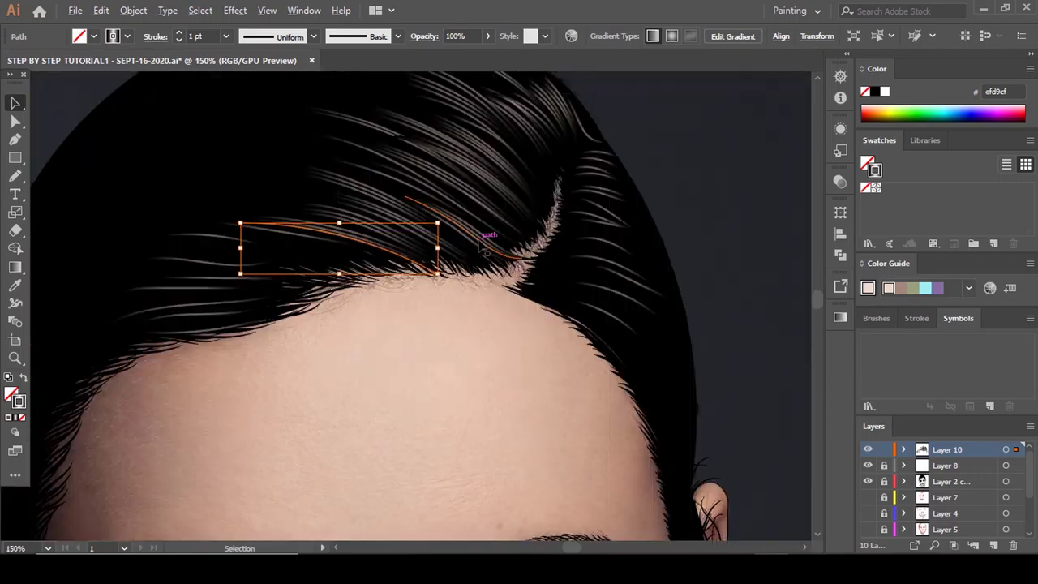
Place further strand copies over the hair above the forehead to fill the gaps between highlights.
scroll(438, 223, "up", 3)
left_click_drag(487, 158, 482, 164)
mouse_move(243, 260)
left_mouse_down()
mouse_move(486, 247)
mouse_move(421, 250)
left_mouse_up()
left_click_drag(337, 296, 341, 300)
scroll(349, 300, "up", 1)
left_click_drag(558, 284, 548, 316)
scroll(527, 305, "down", 3)
mouse_move(519, 295)
left_mouse_down()
mouse_move(528, 317)
mouse_move(409, 331)
left_mouse_up()
Add offset strand copies along the hairline to the right of the parting.
scroll(519, 308, "down", 3)
scroll(503, 324, "down", 2)
left_click_drag(430, 341, 402, 336)
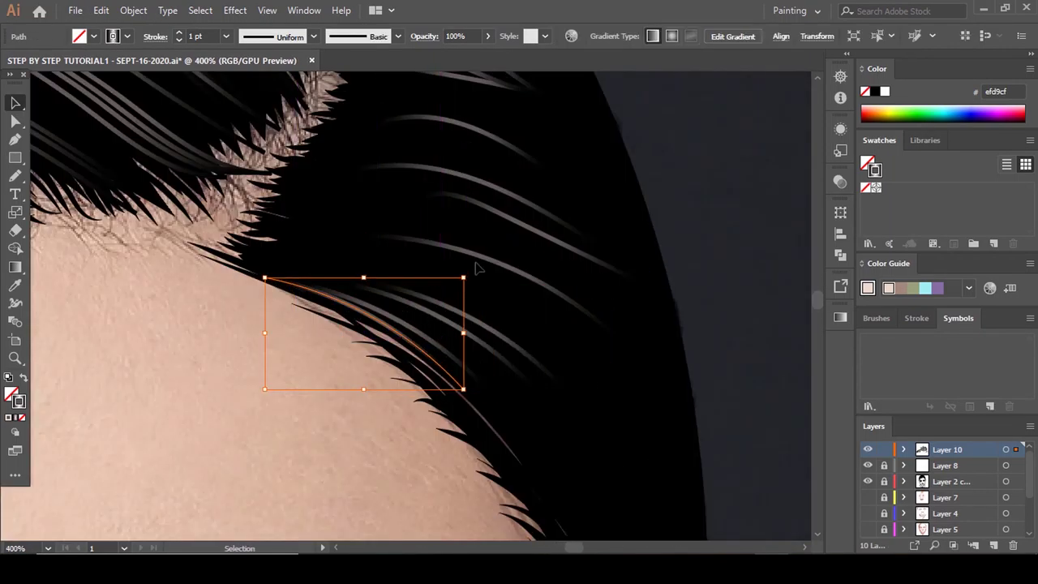
left_click_drag(420, 265, 413, 268)
scroll(447, 190, "up", 3)
scroll(445, 184, "up", 3)
scroll(446, 185, "up", 3)
mouse_move(448, 205)
left_mouse_down()
mouse_move(452, 217)
mouse_move(459, 150)
left_mouse_up()
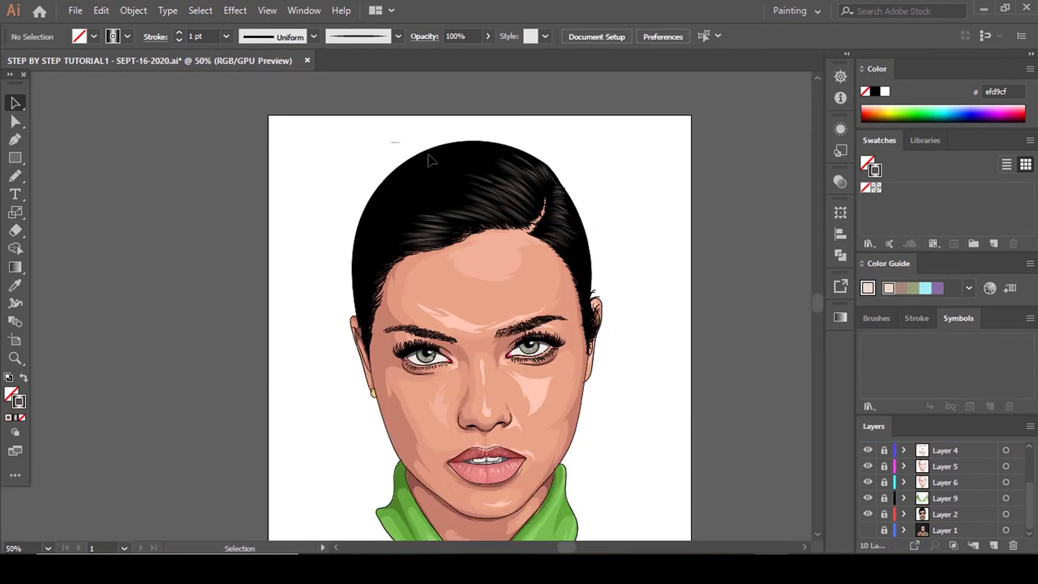
Select all the hair strands and set their gradient's middle stop opacity to 30% after trying 20%.
left_click_drag(428, 154, 587, 274)
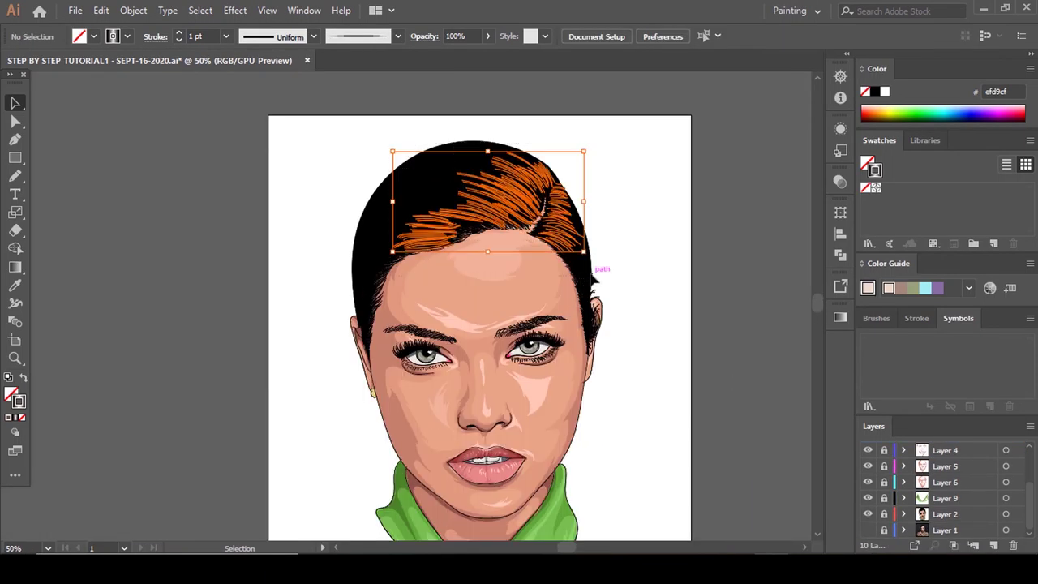
left_click(840, 320)
left_click(727, 435)
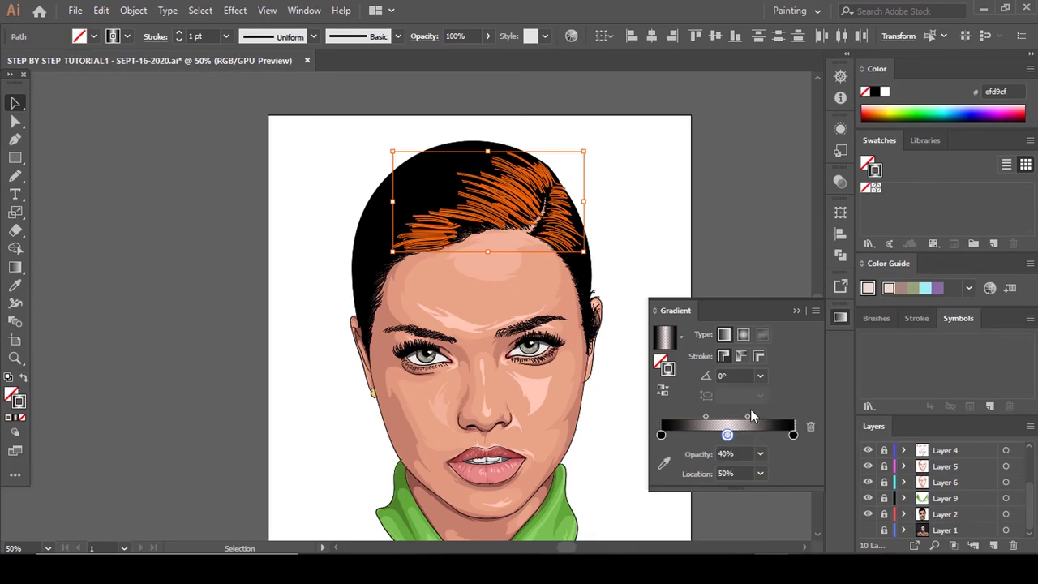
left_click(760, 458)
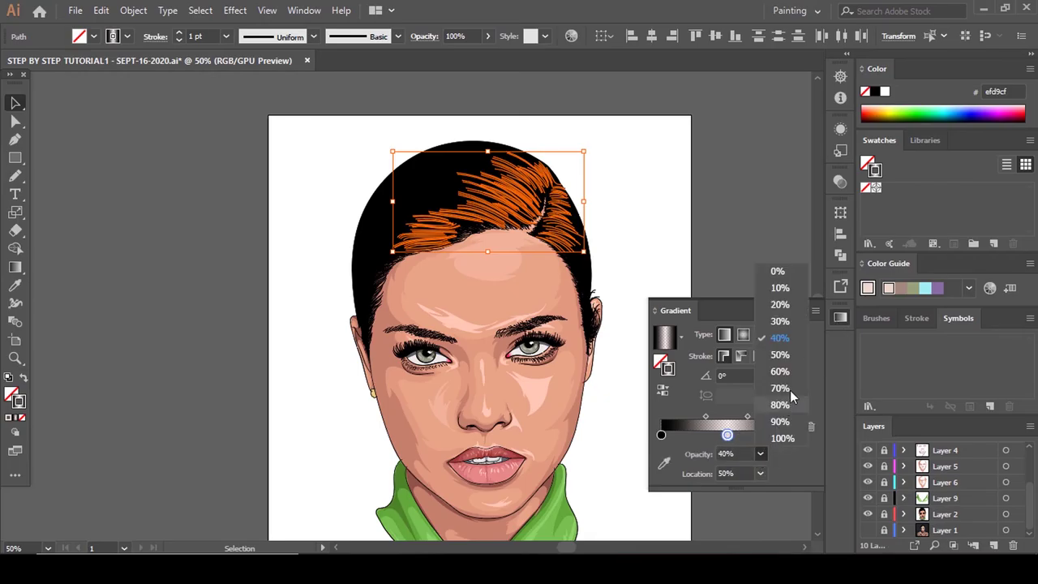
left_click(777, 311)
left_click(759, 456)
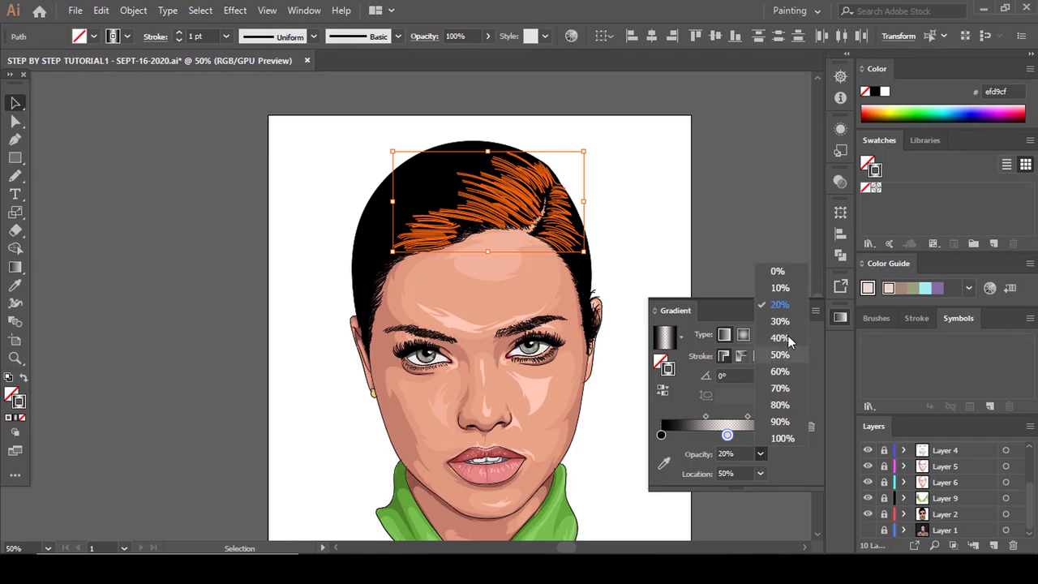
left_click(784, 322)
left_click(838, 318)
left_click(759, 305)
scroll(585, 205, "up", 3)
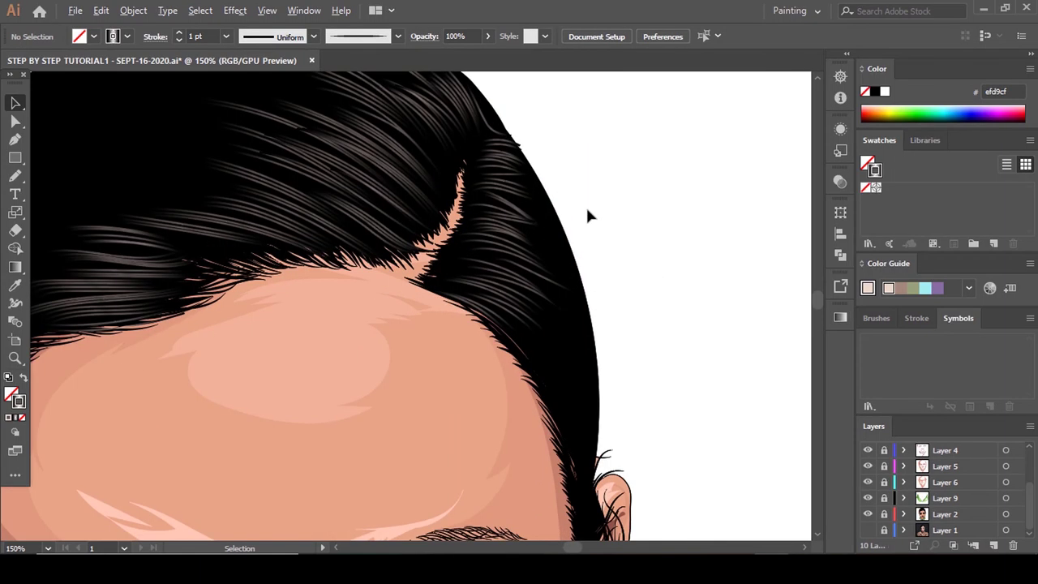
scroll(550, 279, "down", 5)
scroll(550, 279, "up", 2)
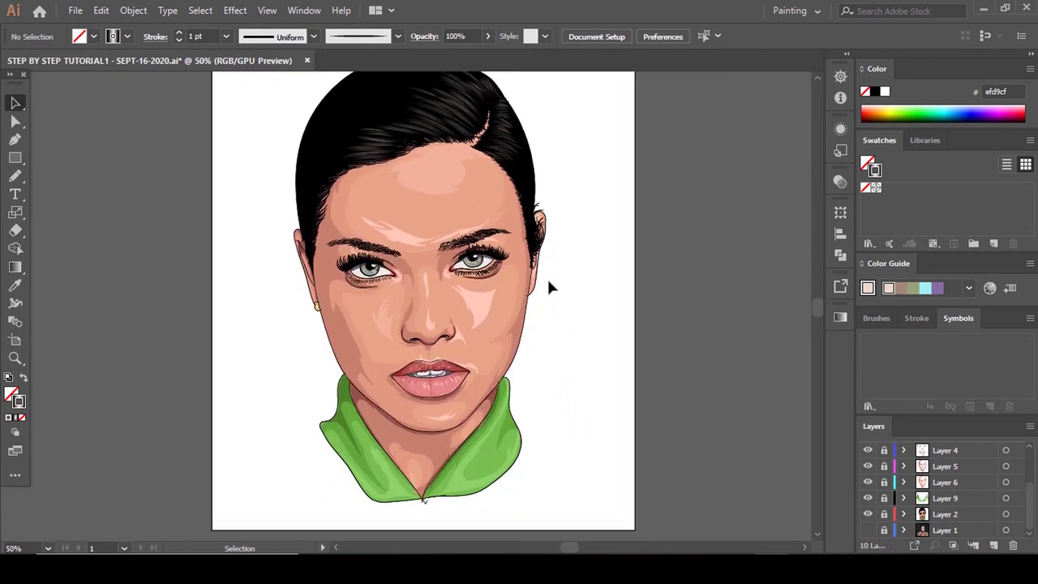
scroll(547, 277, "down", 2)
scroll(543, 267, "up", 3)
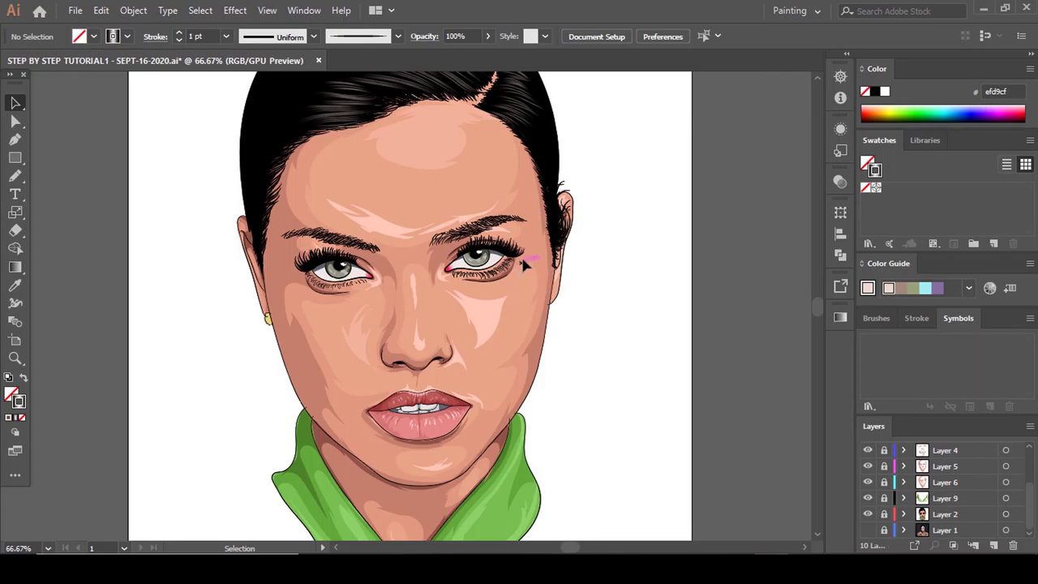
Lock Layer 10 and add a new layer directly above Layer 1, beneath all the portrait layers.
scroll(523, 264, "down", 1)
scroll(559, 285, "down", 2)
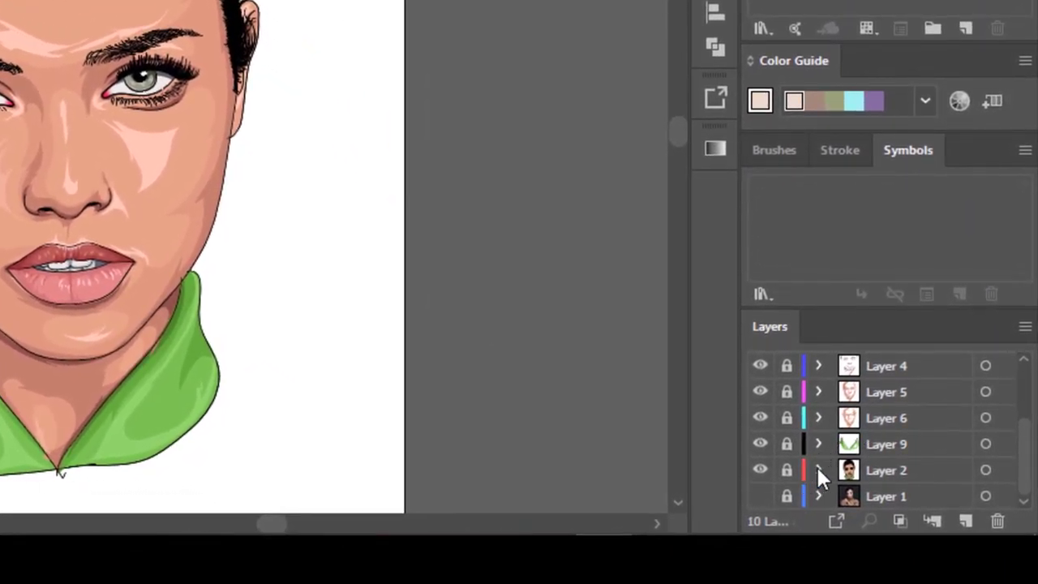
scroll(817, 467, "up", 4)
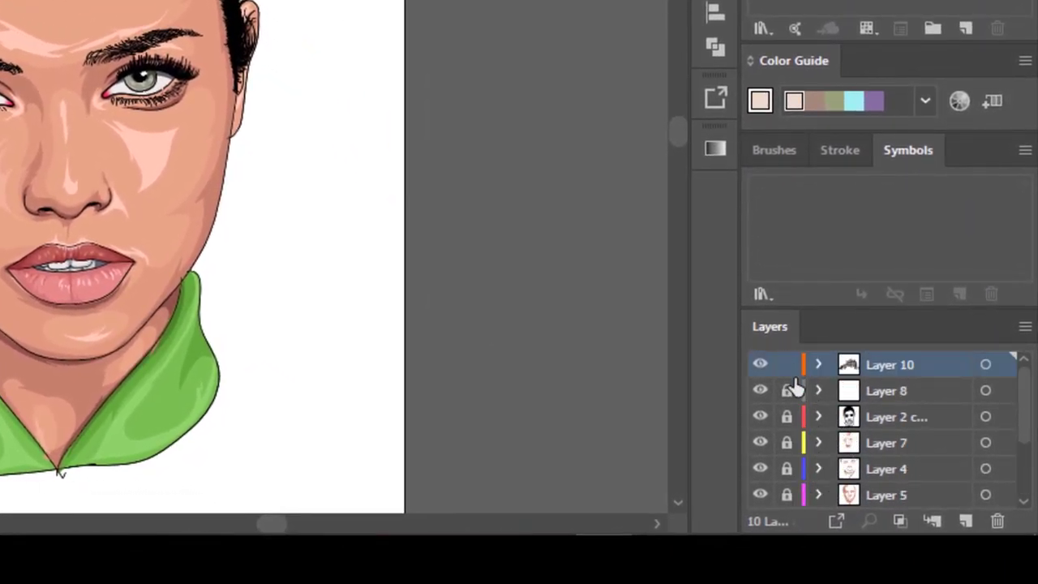
left_click(789, 367)
scroll(842, 423, "down", 4)
left_click(902, 495)
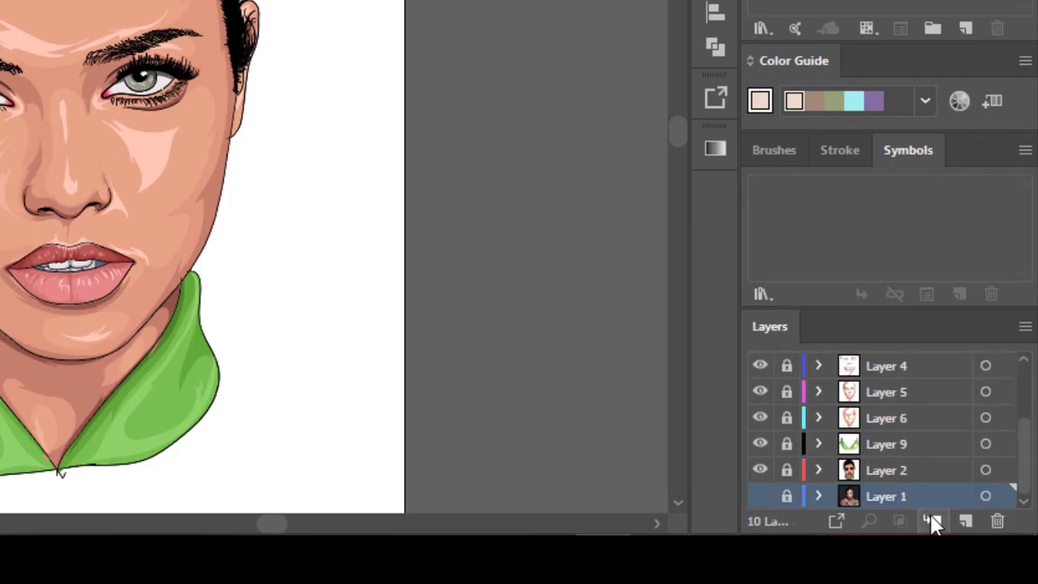
left_click(965, 521)
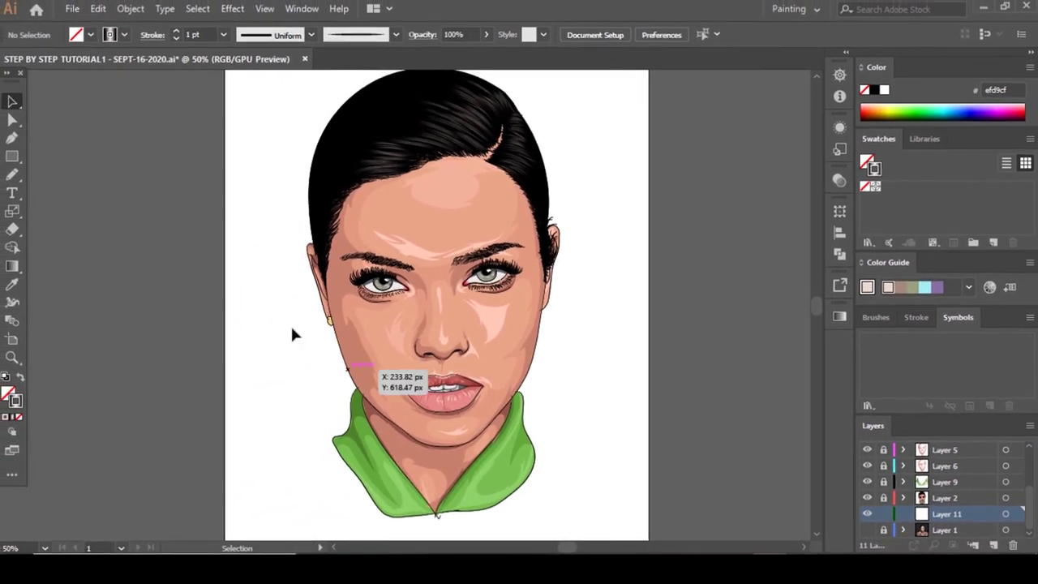
Draw a background rectangle over the whole artboard and fit its edges to the artboard's borders.
left_click(24, 161)
scroll(368, 205, "down", 2)
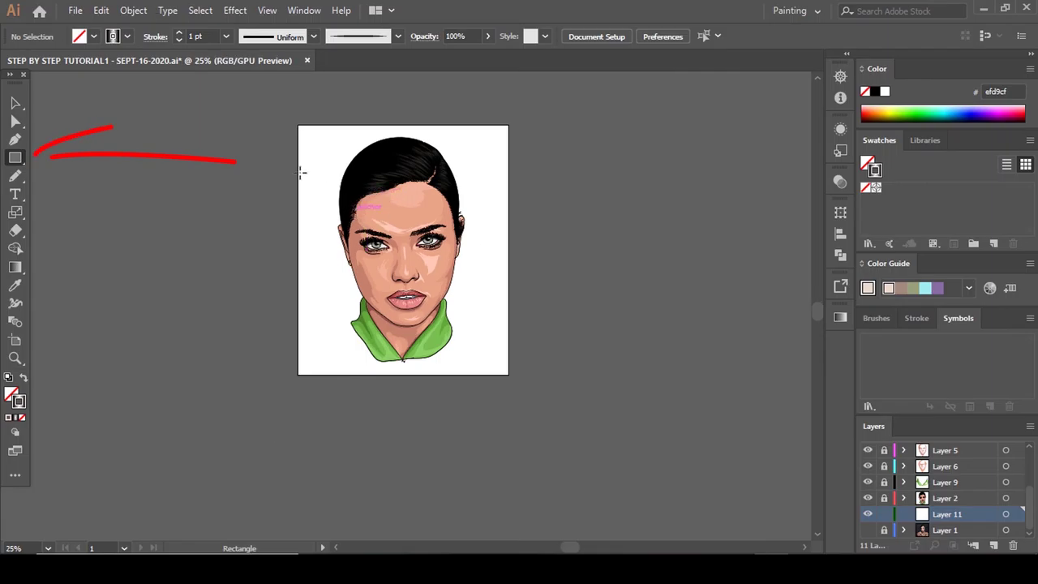
mouse_move(288, 118)
left_mouse_down()
mouse_move(313, 163)
mouse_move(519, 373)
left_mouse_up()
scroll(482, 317, "up", 2)
scroll(416, 318, "up", 3)
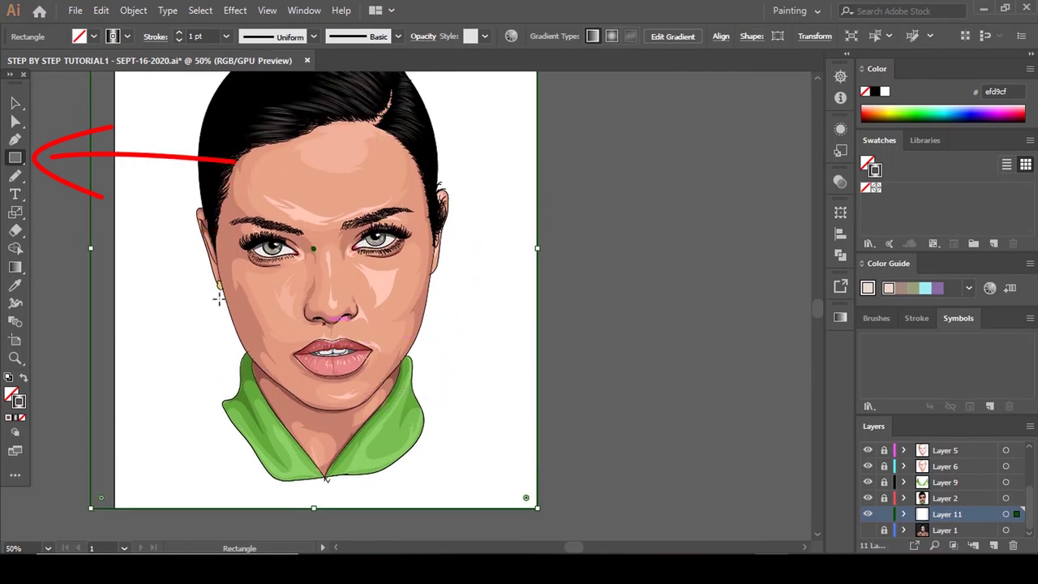
left_click_drag(91, 303, 115, 305)
scroll(115, 305, "up", 2)
left_click_drag(325, 117, 331, 135)
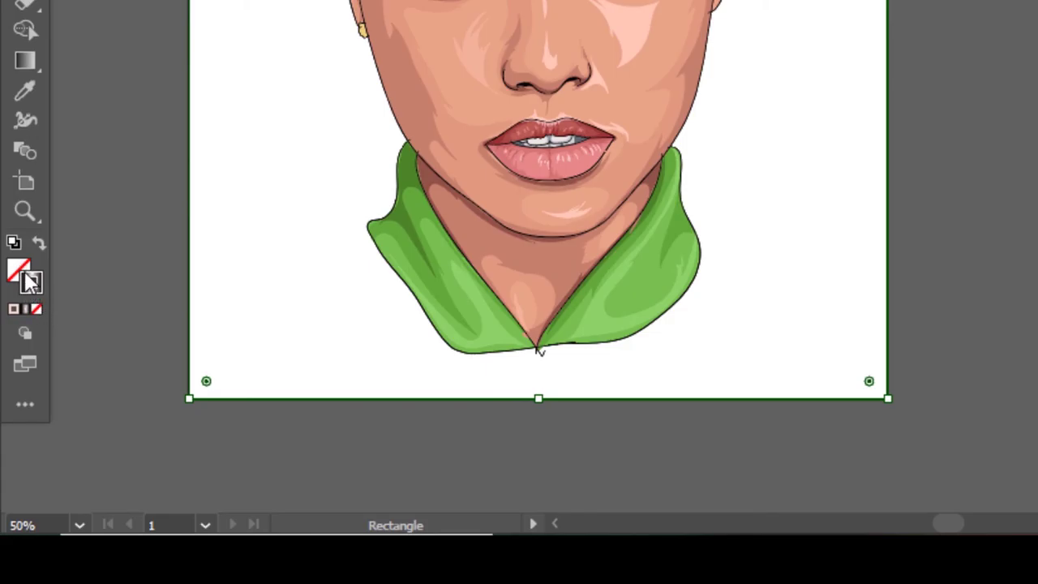
Remove the background rectangle's stroke and fill it with purple 94199b.
double_click(18, 269)
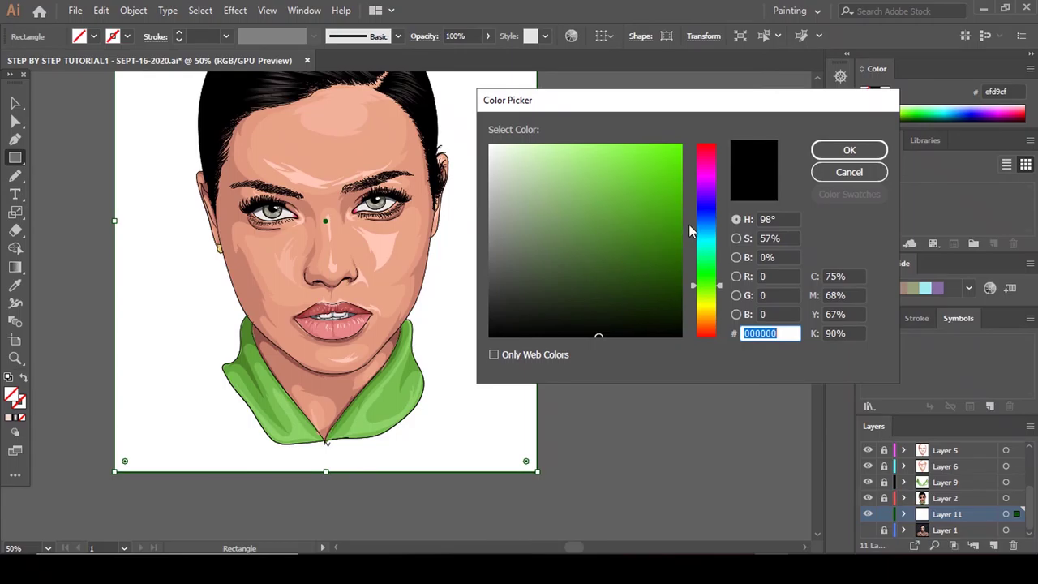
left_click(646, 213)
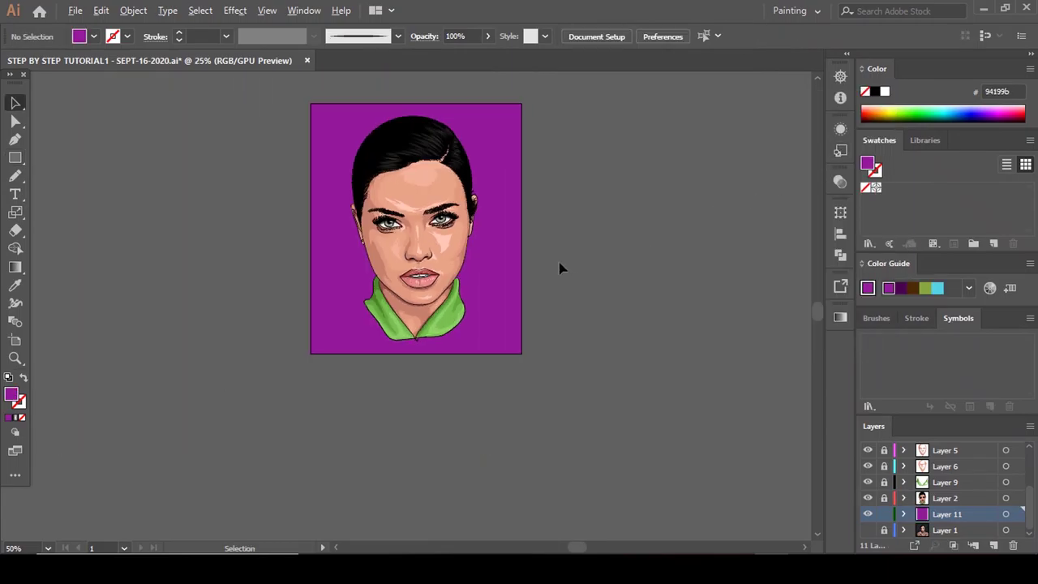
scroll(483, 217, "up", 2)
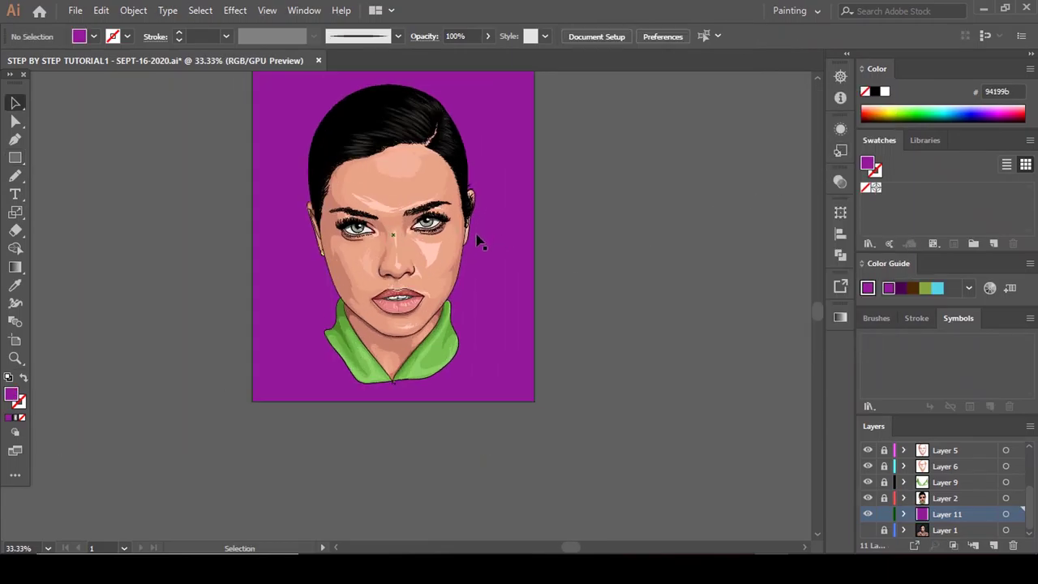
Set up a gradient fill with its end stop coloured by sampling the purple background.
left_click(483, 259)
left_click(759, 349)
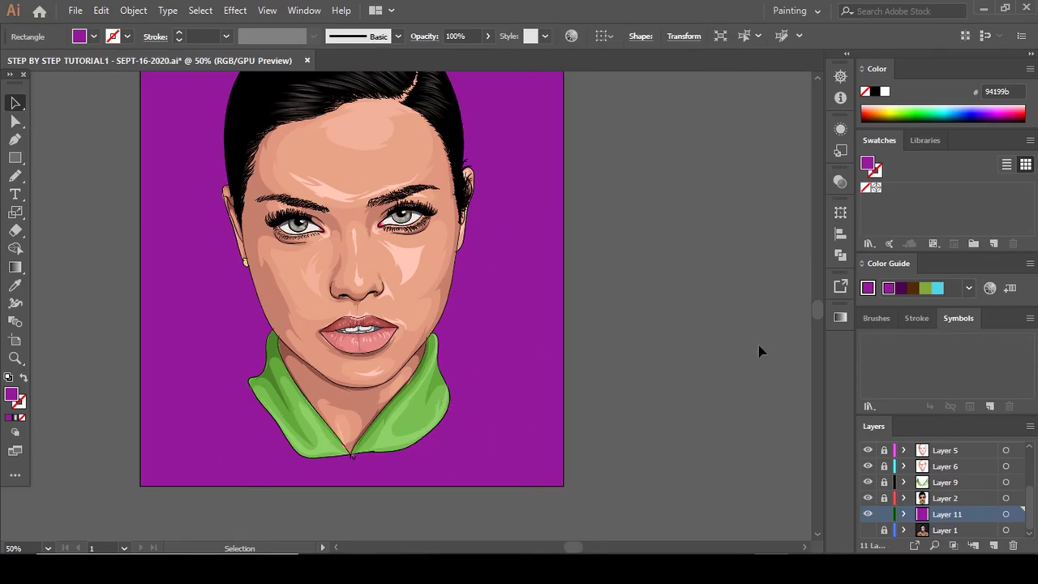
left_click(841, 319)
left_click(743, 431)
left_click(810, 428)
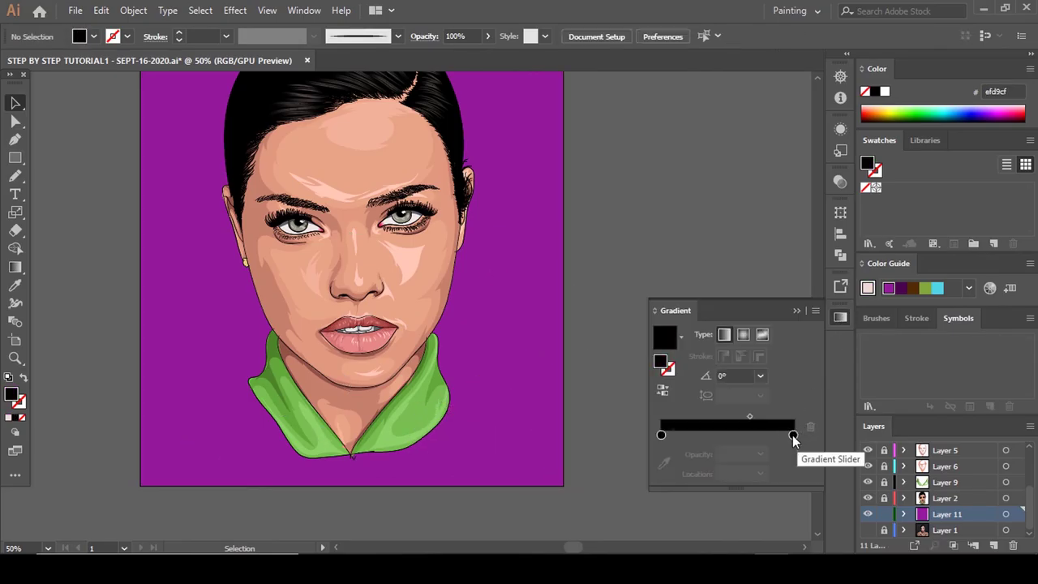
left_click(792, 435)
left_click(663, 463)
left_click(511, 399)
Set the gradient's start stop to light blue c4f9ff.
left_click(661, 436)
double_click(661, 435)
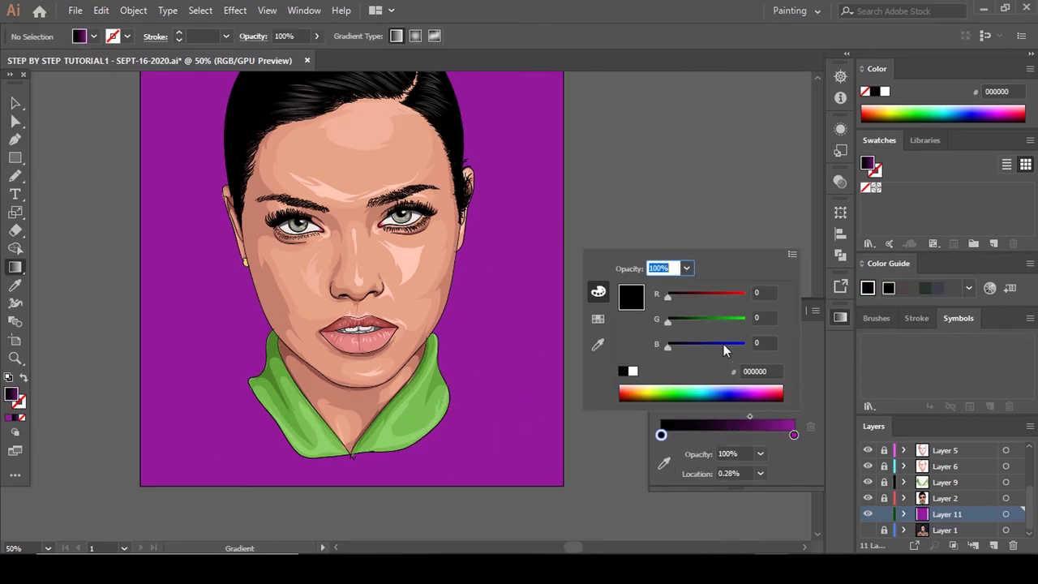
left_click(731, 343)
left_click(736, 319)
left_click_drag(742, 351, 748, 350)
left_click_drag(737, 323, 726, 296)
left_click(737, 295)
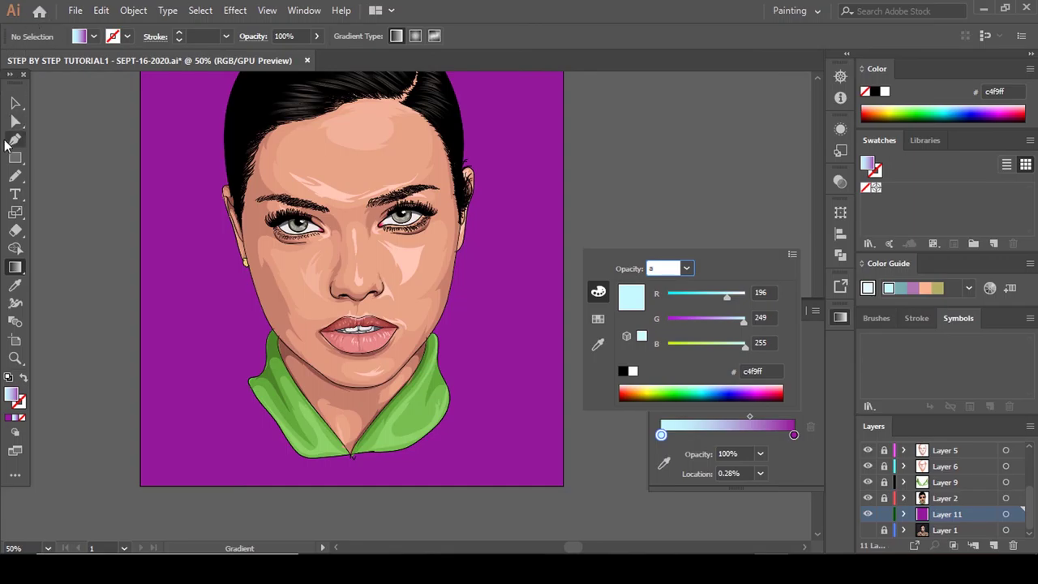
Apply the light blue to purple gradient to the background rectangle and make it radial.
left_click(150, 170)
scroll(493, 266, "up", 2)
scroll(493, 268, "down", 2)
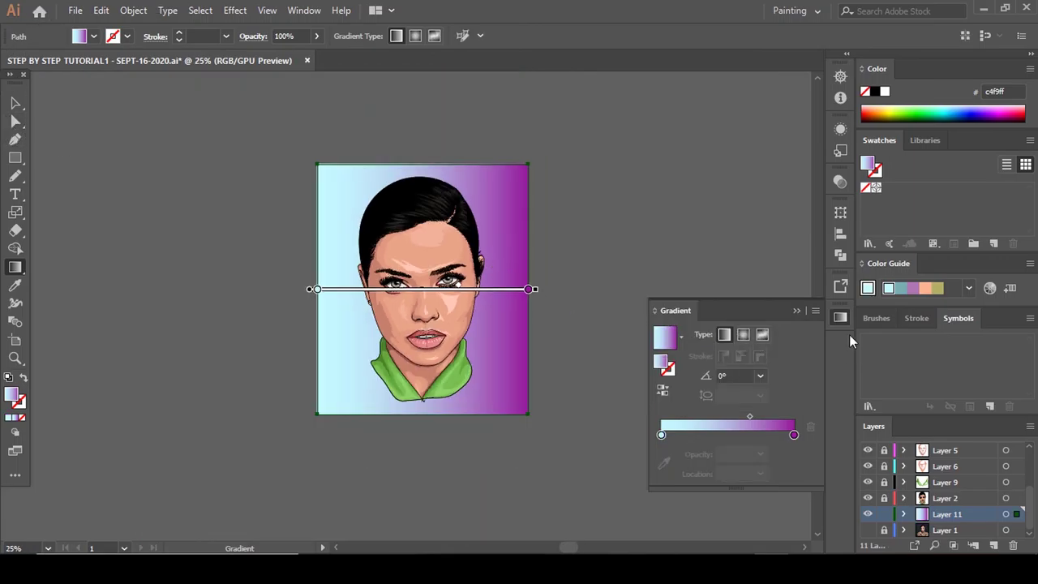
left_click(743, 335)
key("a")
scroll(505, 298, "up", 2)
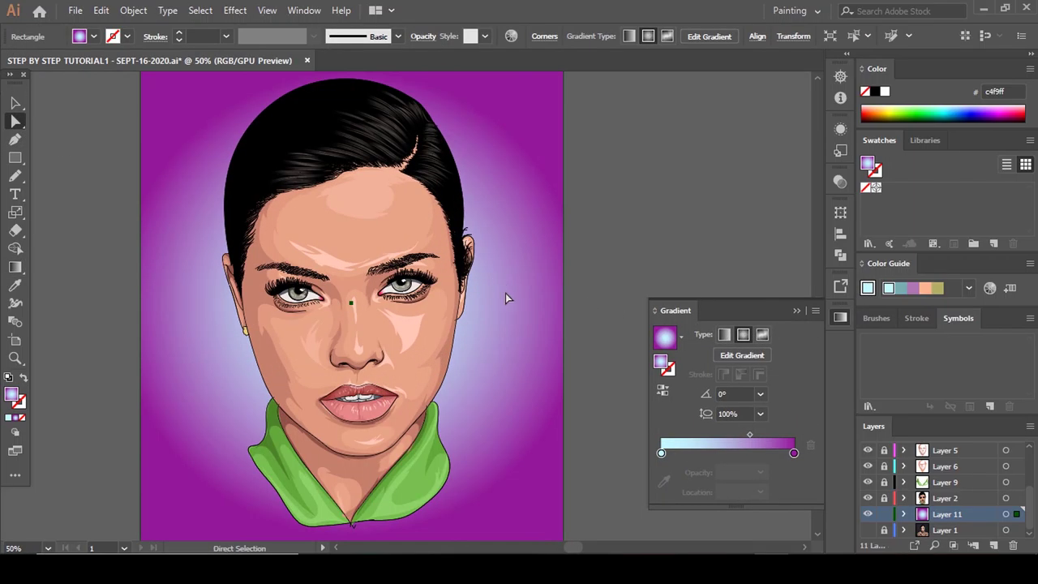
Shift the radial gradient's midpoint to 42.02% so purple covers more of the background, and close the gradient settings.
left_click_drag(751, 437, 716, 436)
key("ctrl+minus")
key("ctrl+minus")
left_click(553, 325)
scroll(510, 235, "up", 2)
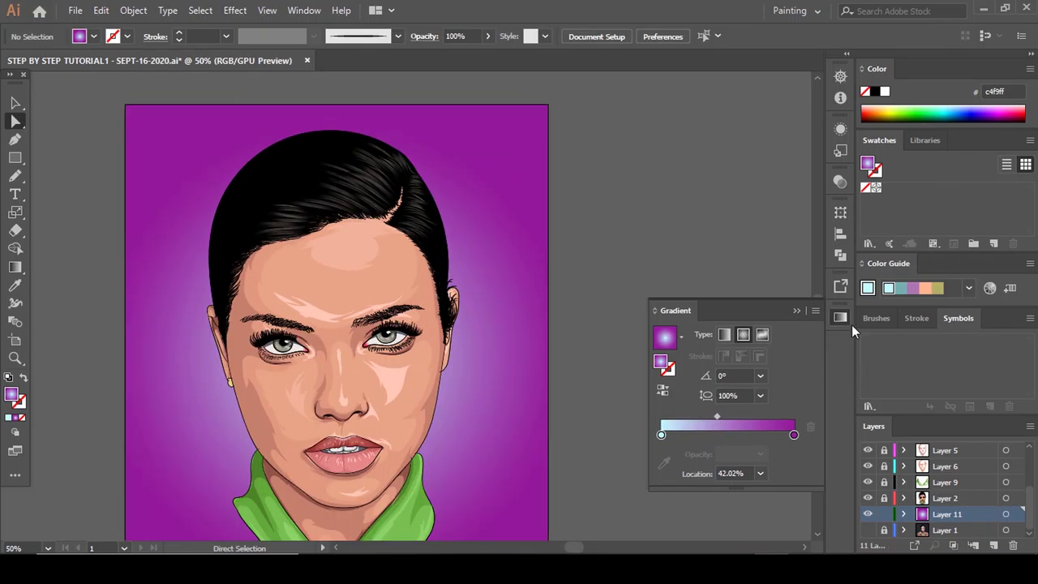
left_click(841, 317)
scroll(664, 284, "down", 1)
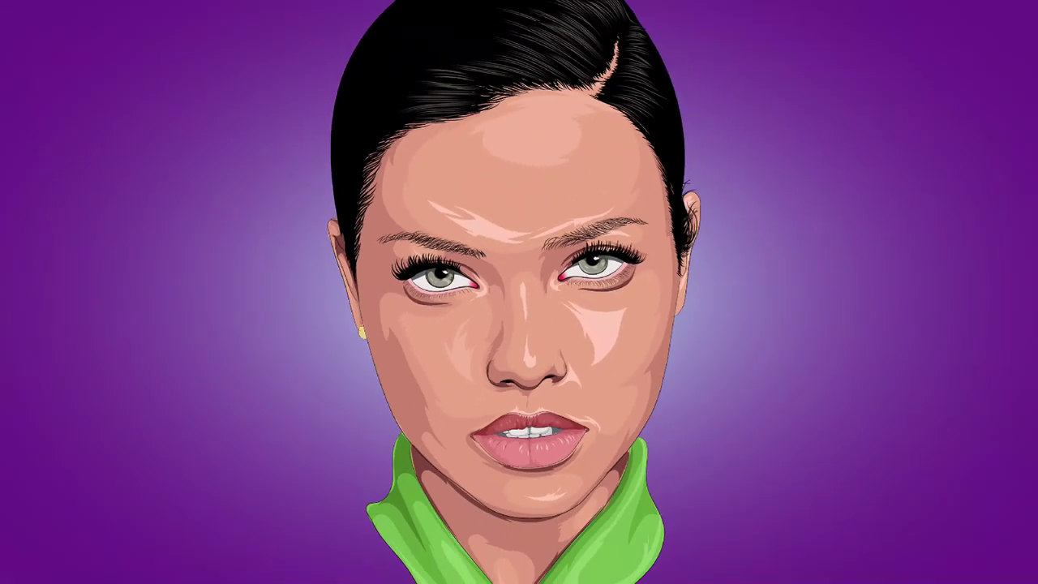